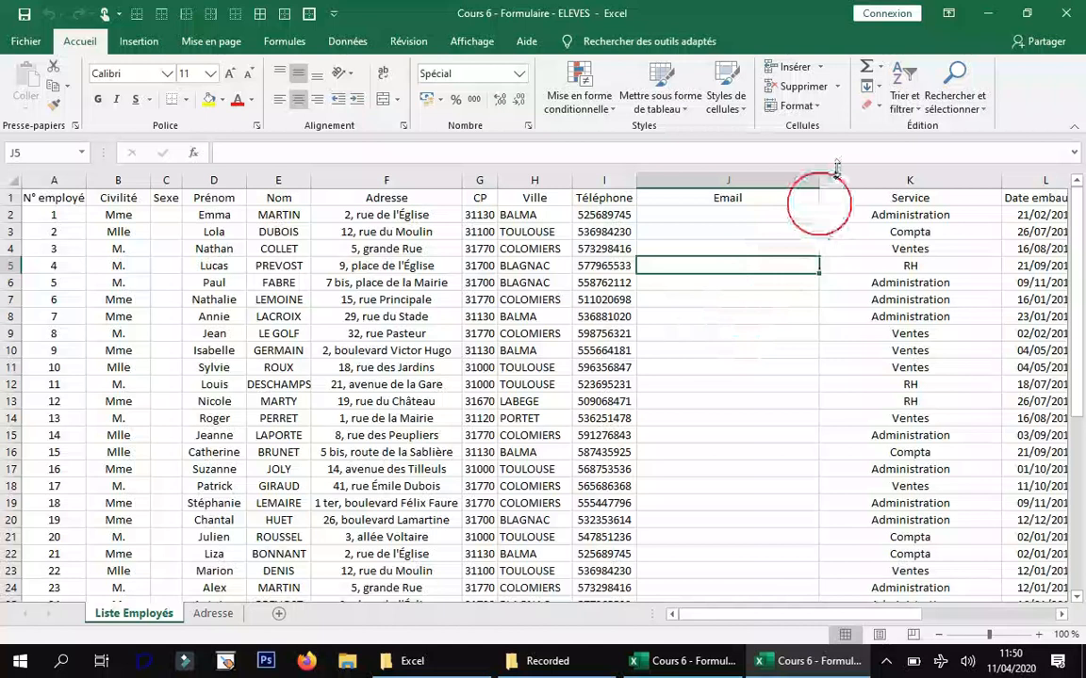
left_click(877, 88)
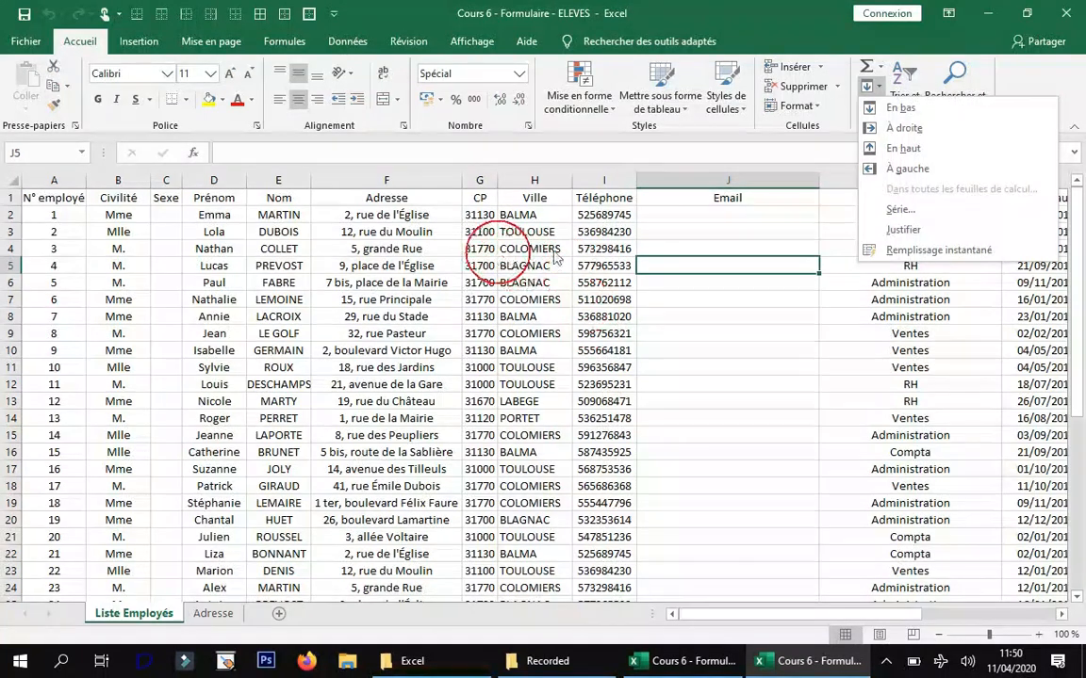
left_click(687, 212)
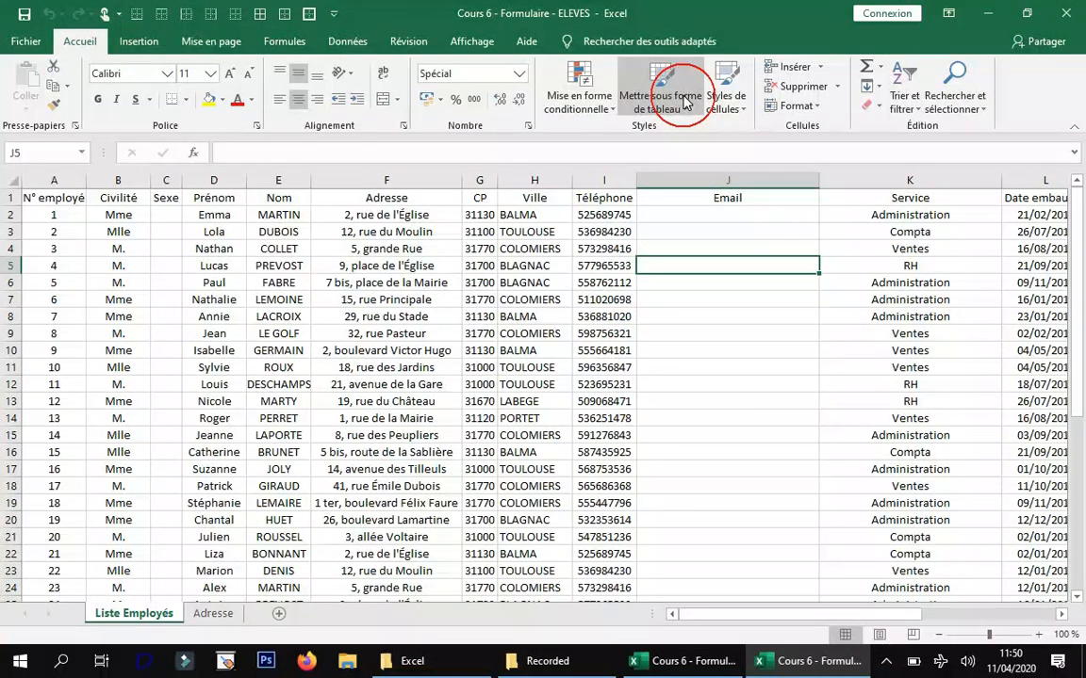
- Format the employee list as a table using the turquoise style in the first row of the Moyen group, accepting the proposed range
left_click(586, 265)
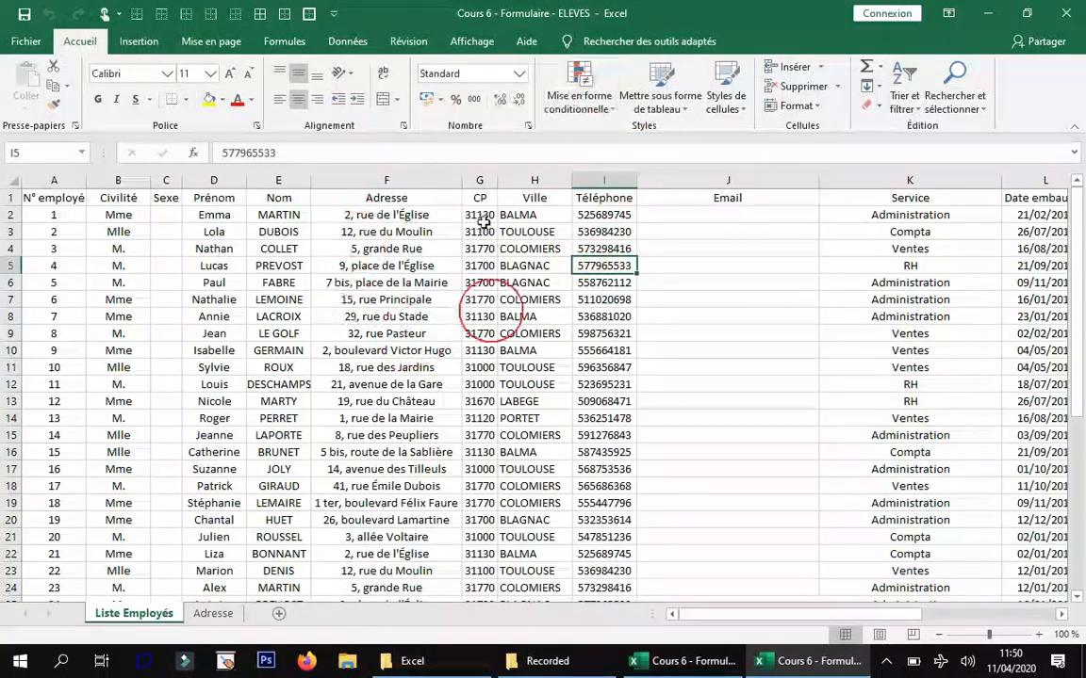
left_click(604, 109)
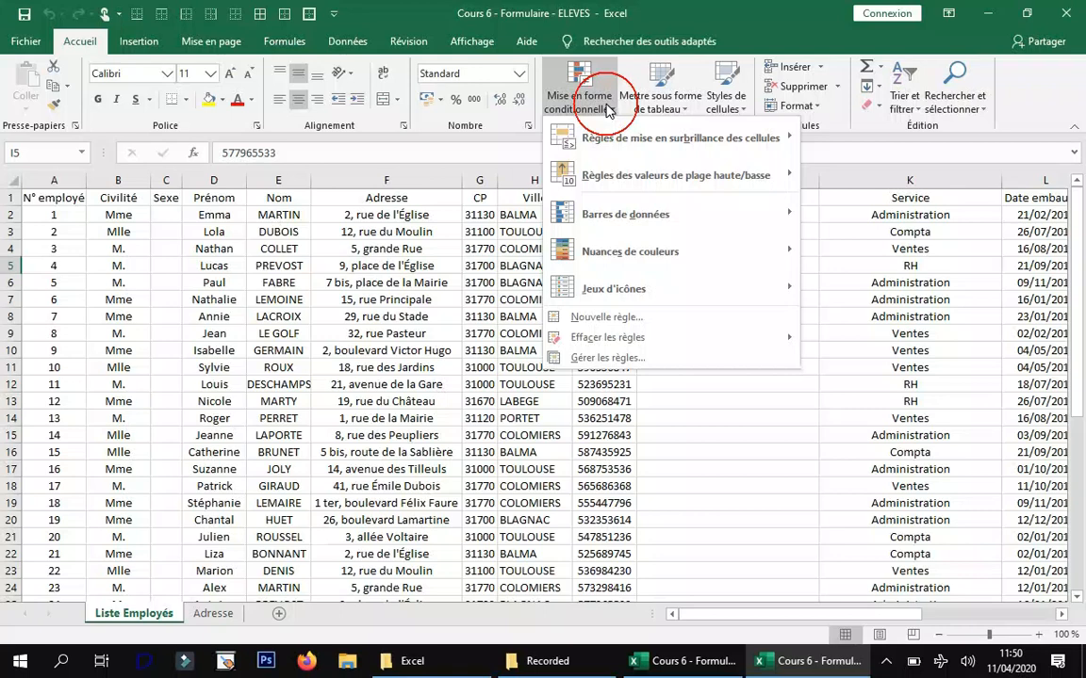
left_click(651, 105)
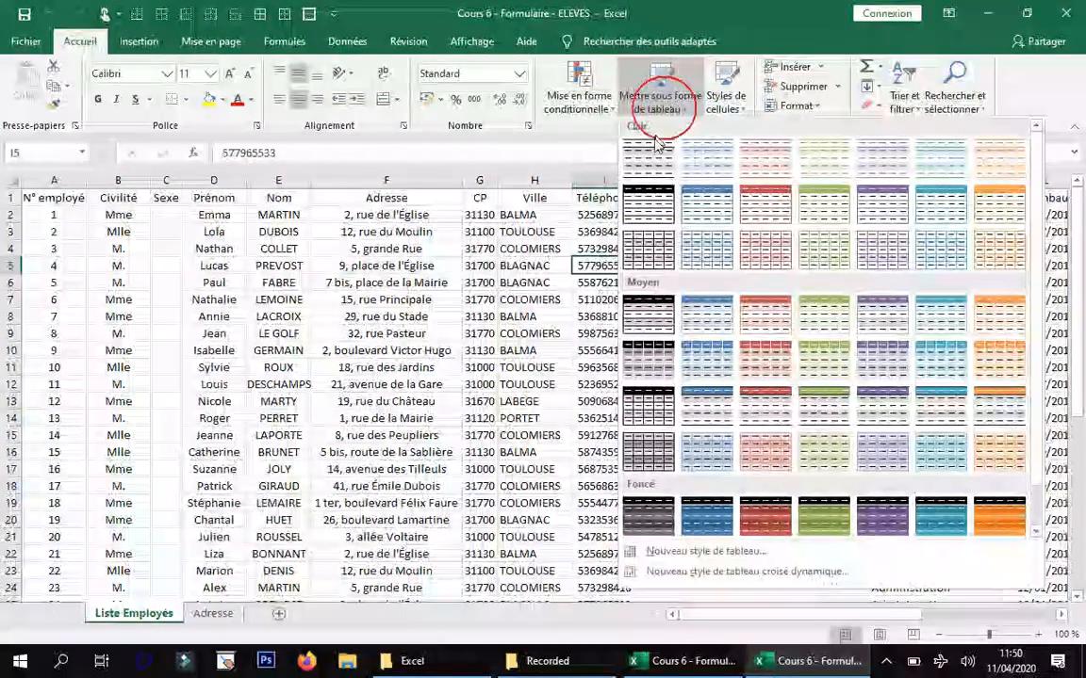
left_click(931, 323)
left_click(780, 361)
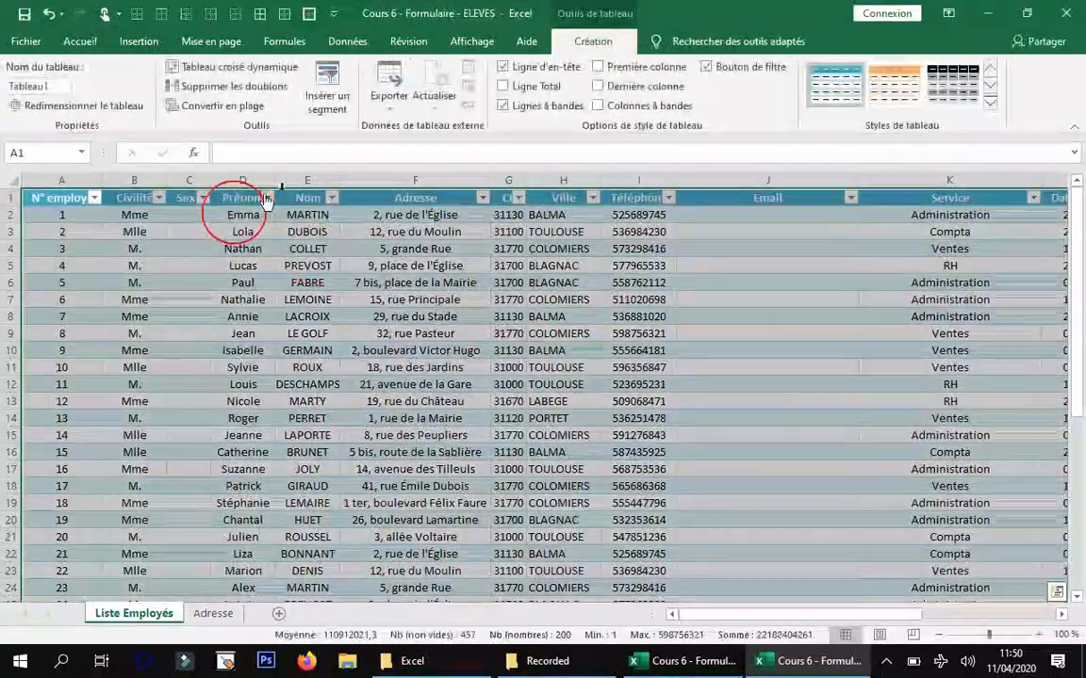
- Rename the employee table TAB_Employes
double_click(42, 85)
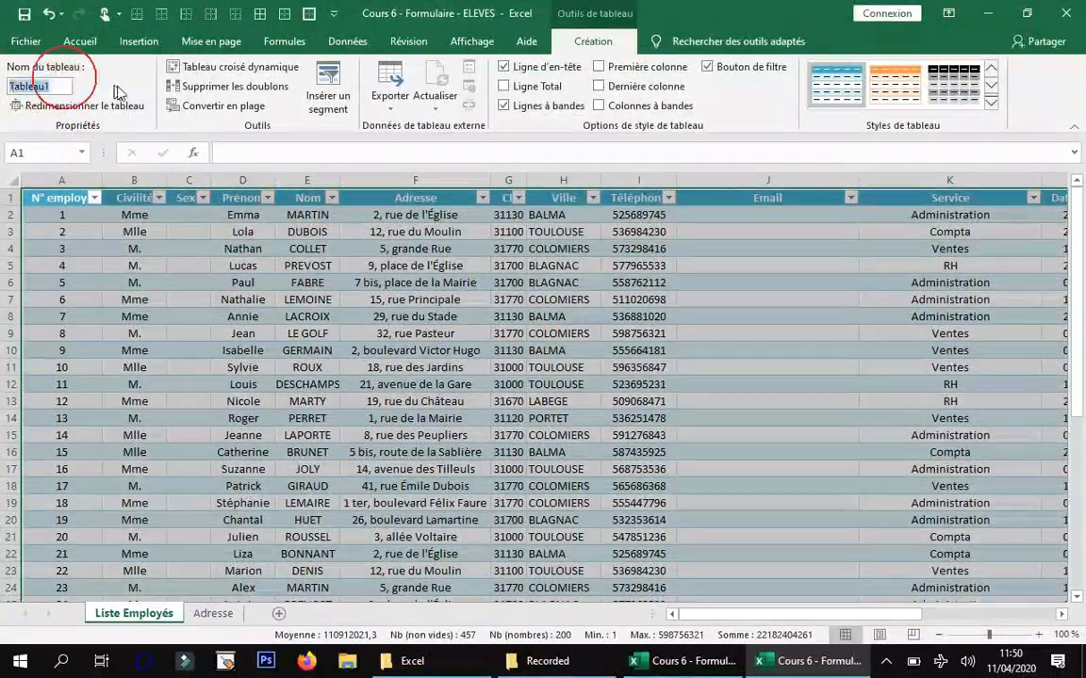
type("TA")
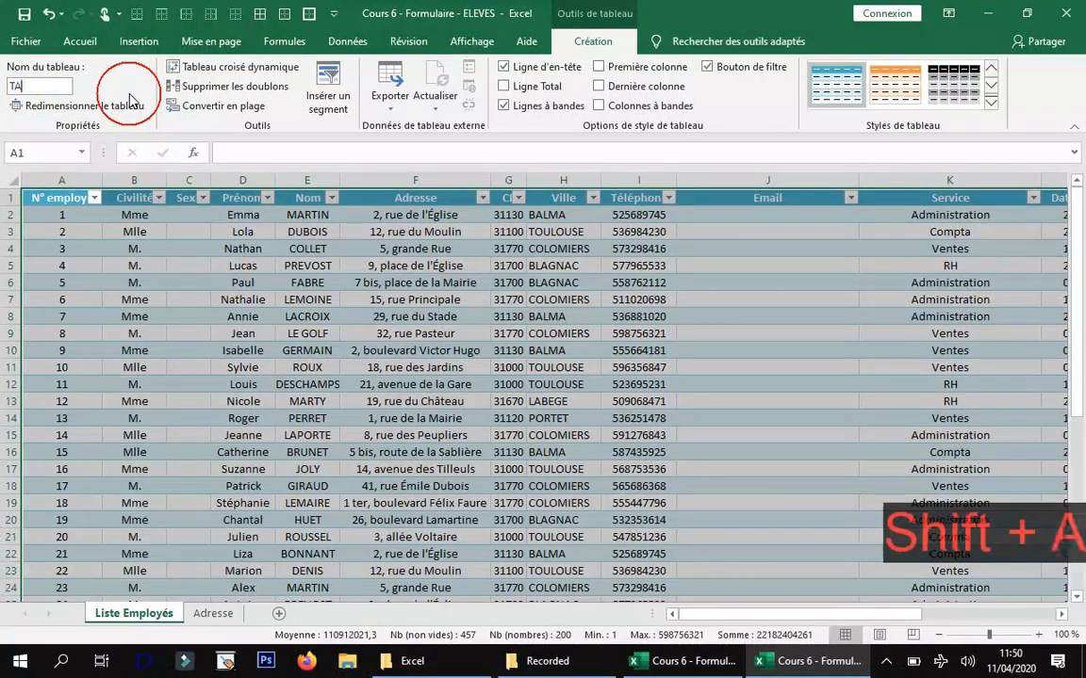
type("B_")
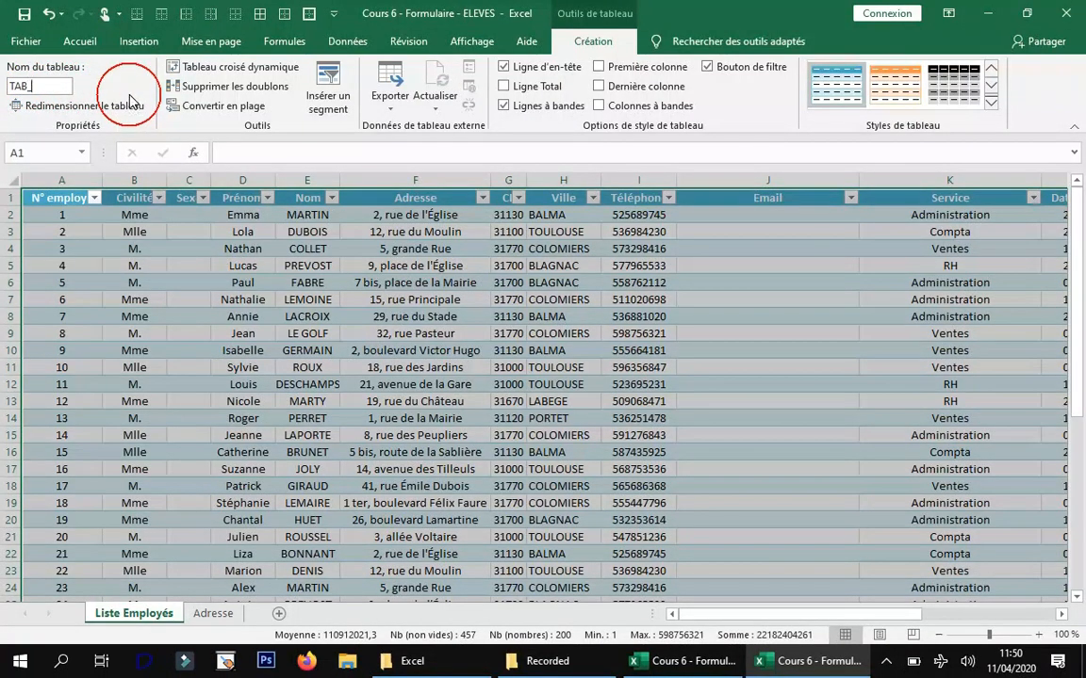
type("E")
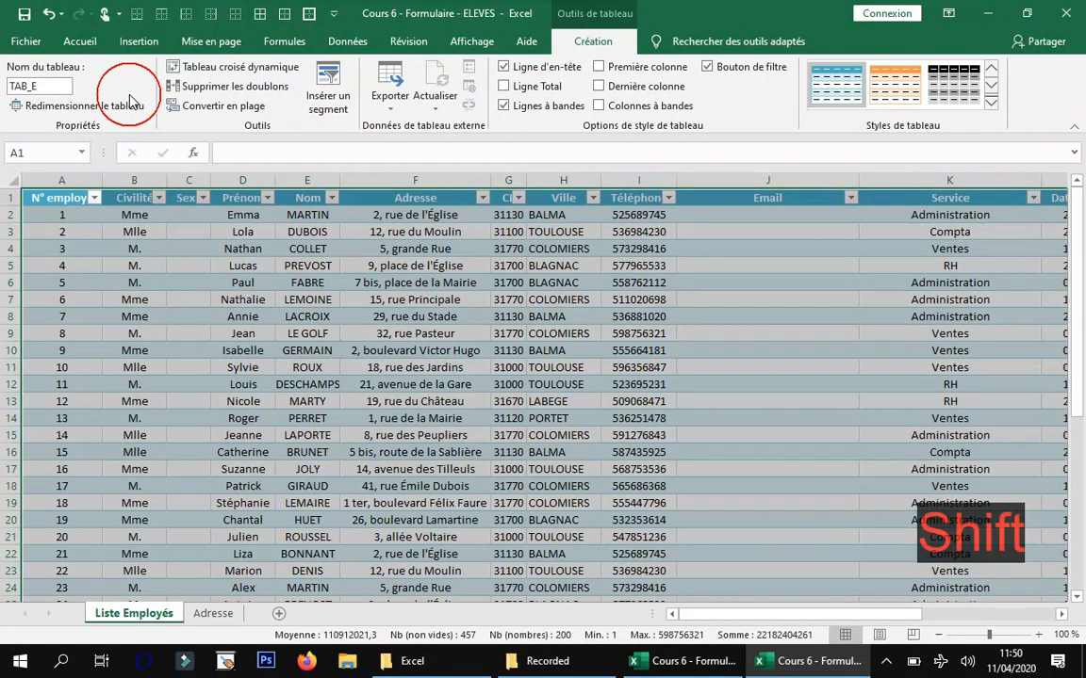
type("mployes")
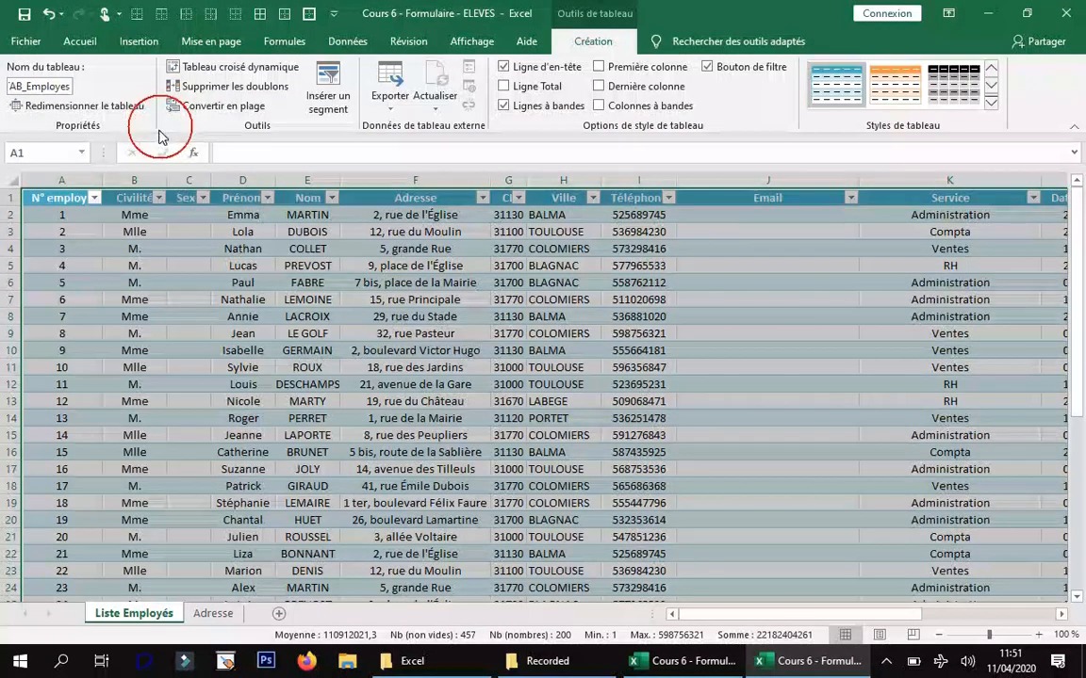
key("Return")
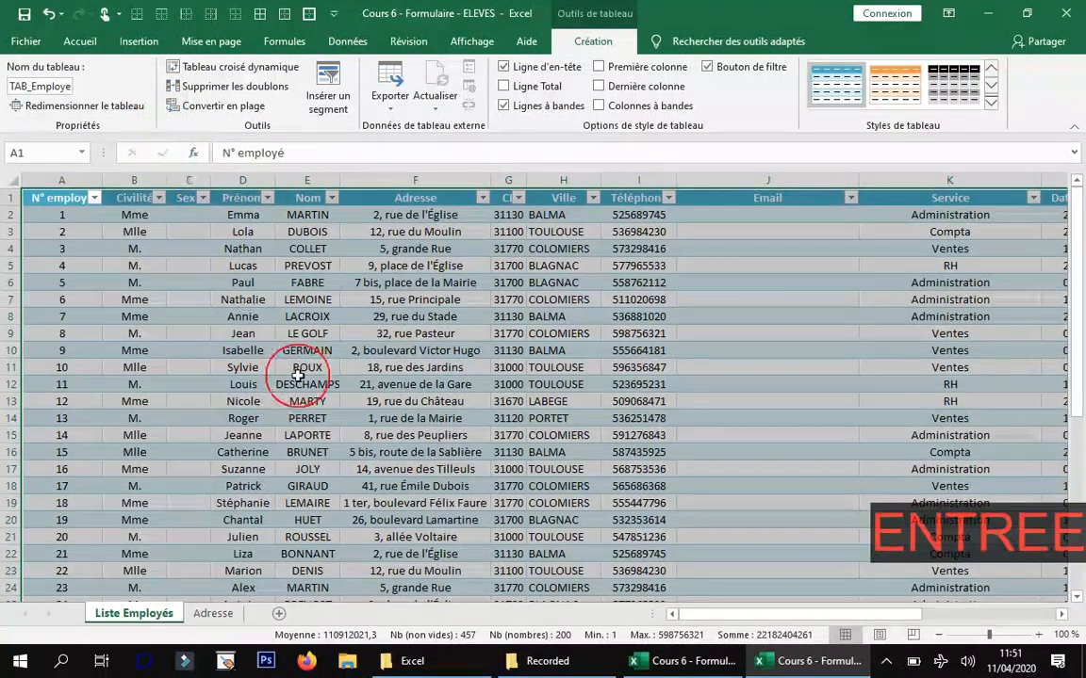
left_click(282, 295)
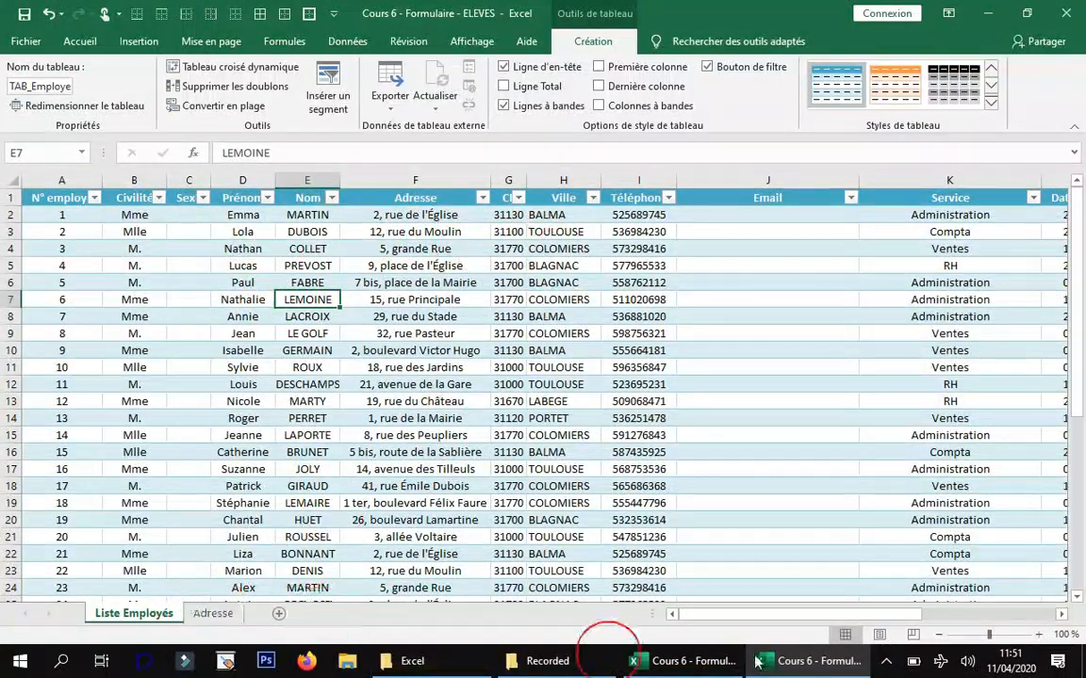
- Start a formula with the SI function in cell C2 of the Sexe column
left_click_drag(734, 620, 691, 618)
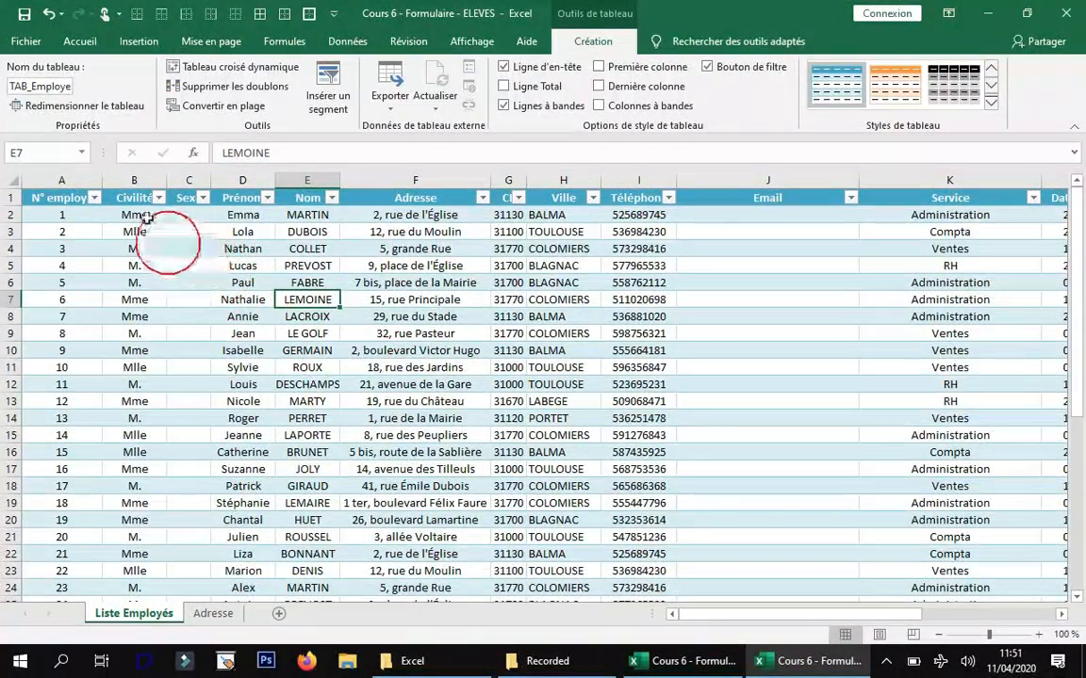
left_click(189, 215)
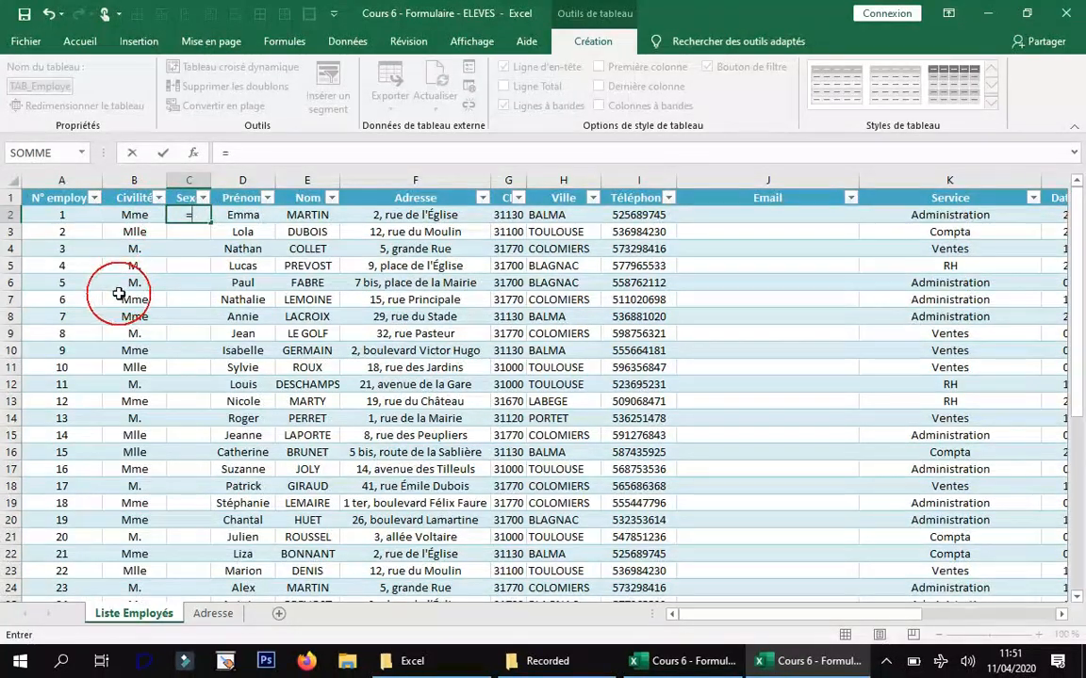
type("SI")
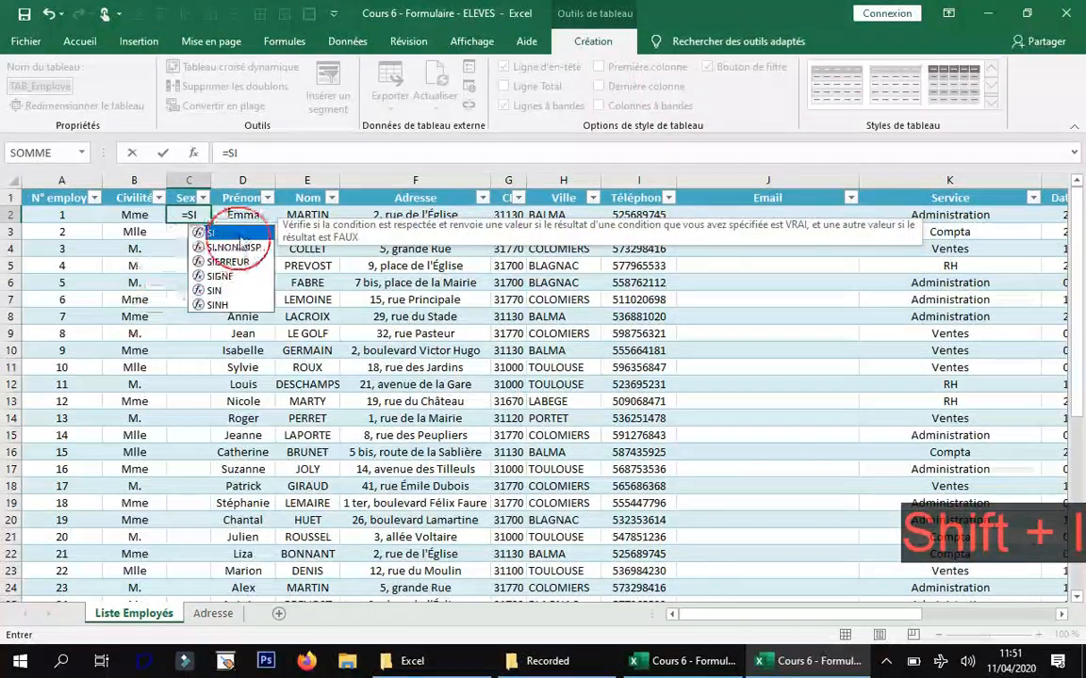
double_click(241, 234)
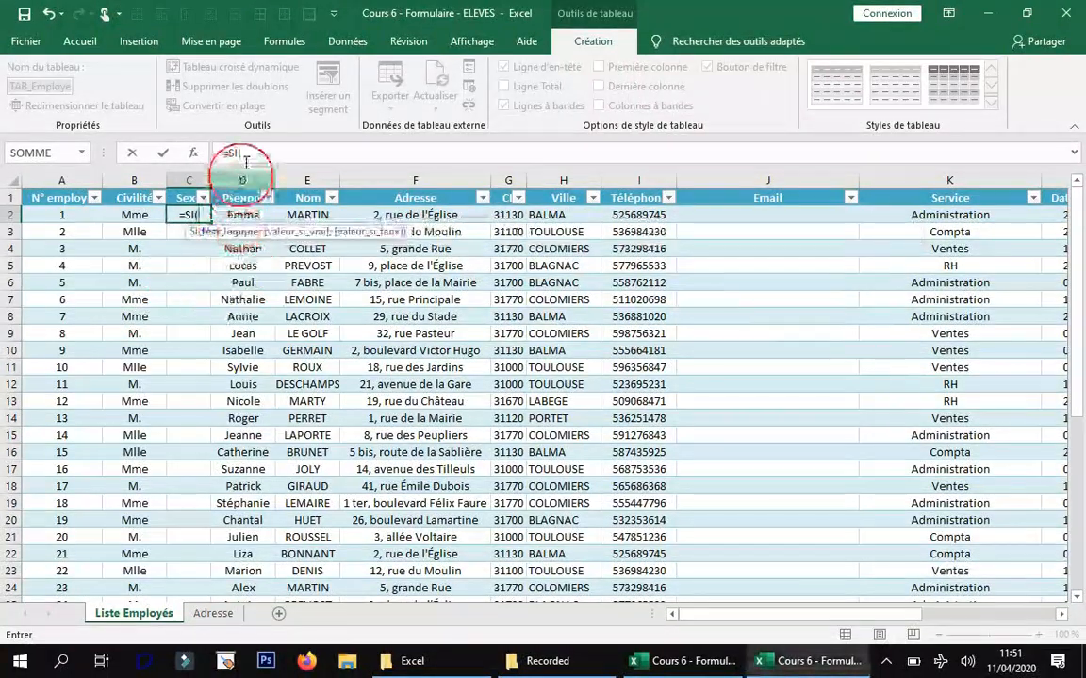
left_click(134, 215)
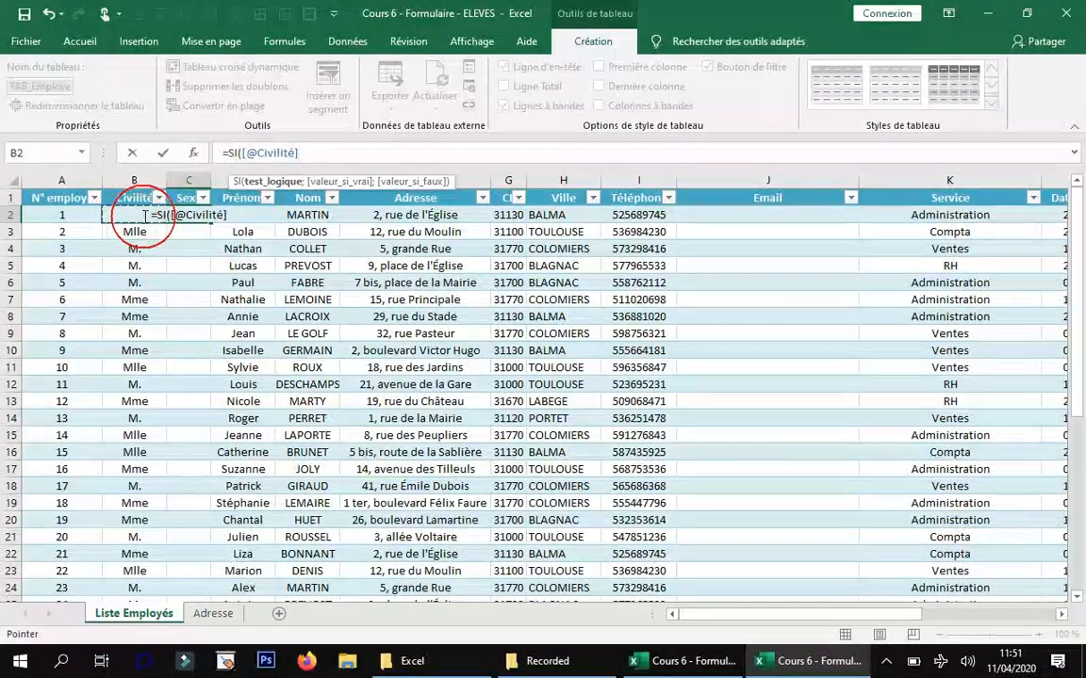
type("=")
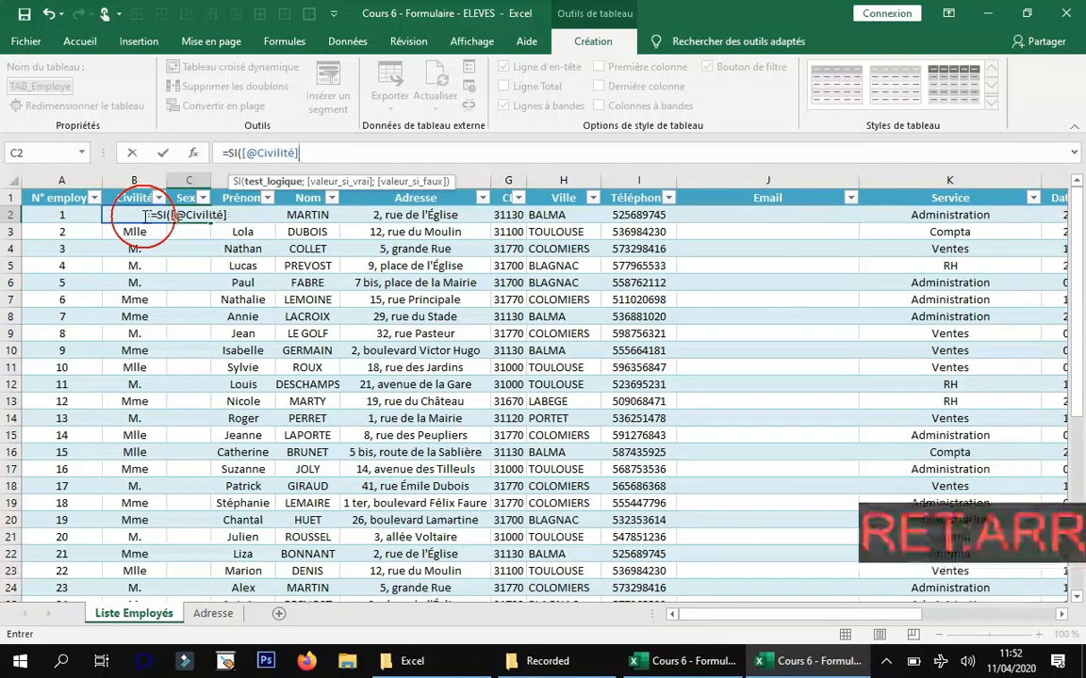
key("BackSpace")
key("BackSpace")
key("BackSpace")
key("BackSpace")
key("BackSpace")
key("BackSpace")
key("BackSpace")
key("BackSpace")
key("BackSpace")
key("BackSpace")
key("BackSpace")
key("BackSpace")
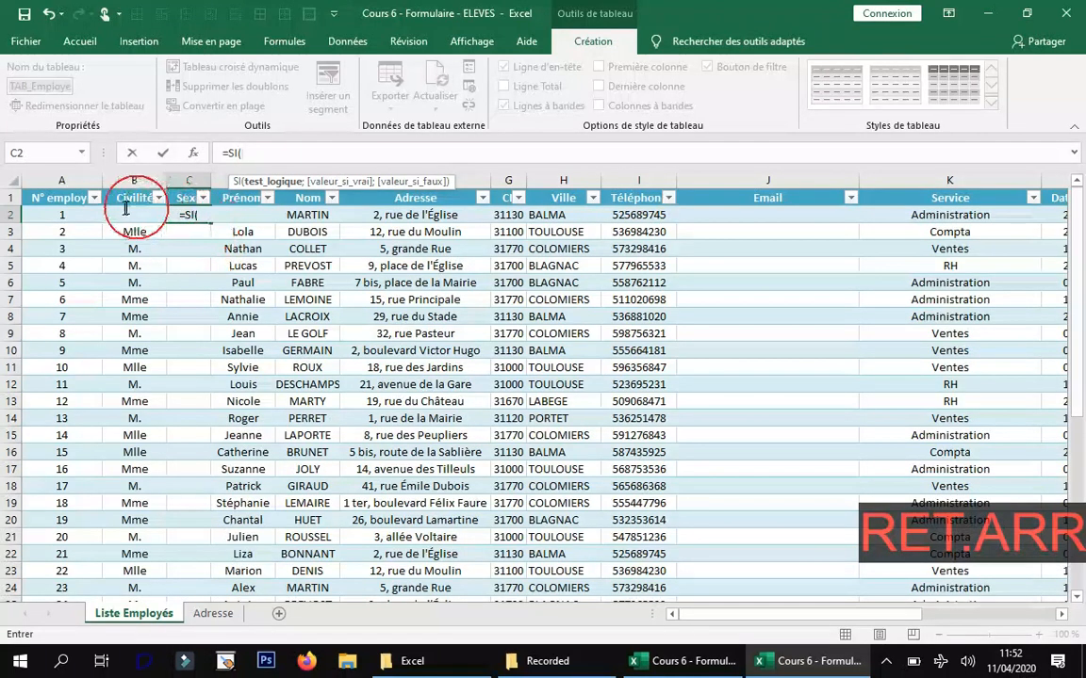
left_click(140, 216)
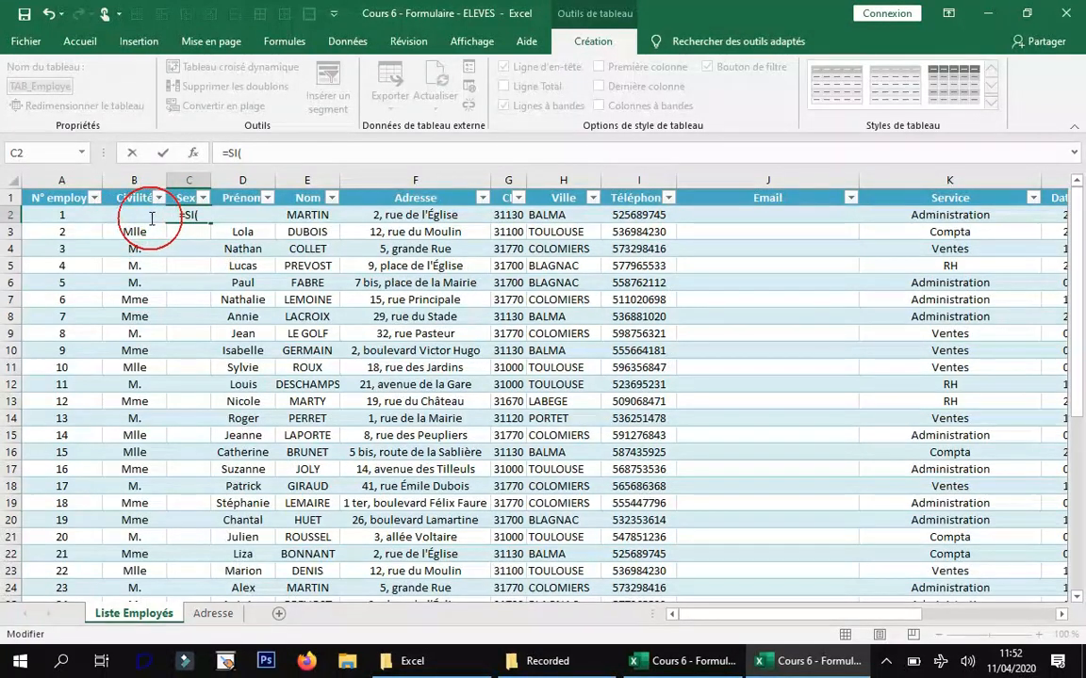
left_click(69, 215)
key("Right")
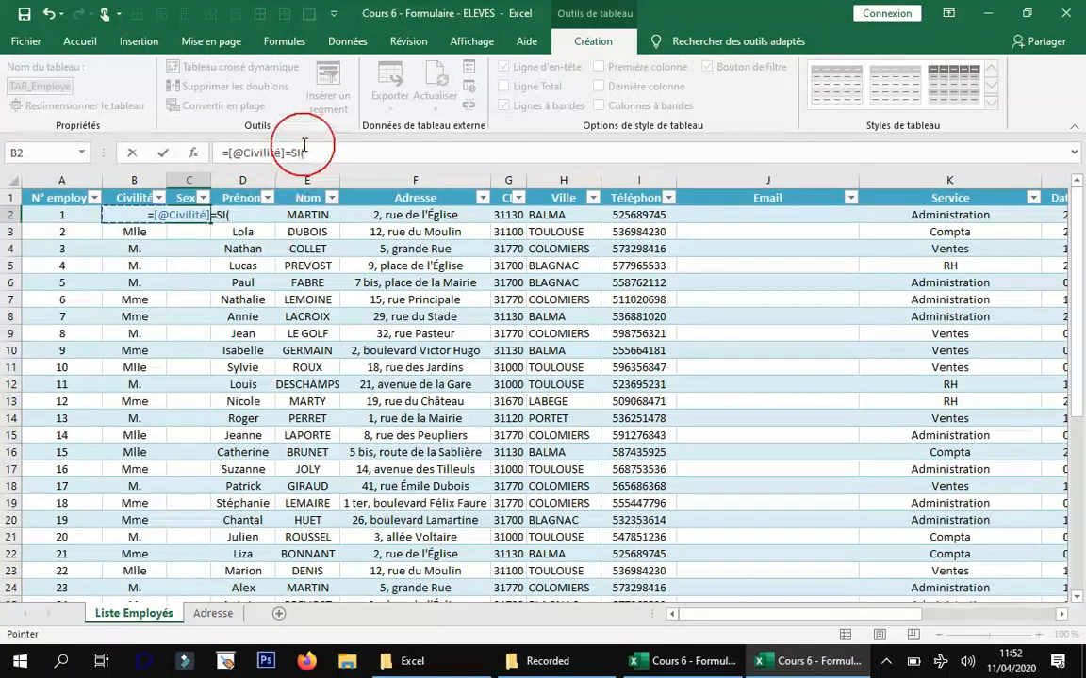
left_click_drag(286, 153, 116, 152)
key("BackSpace")
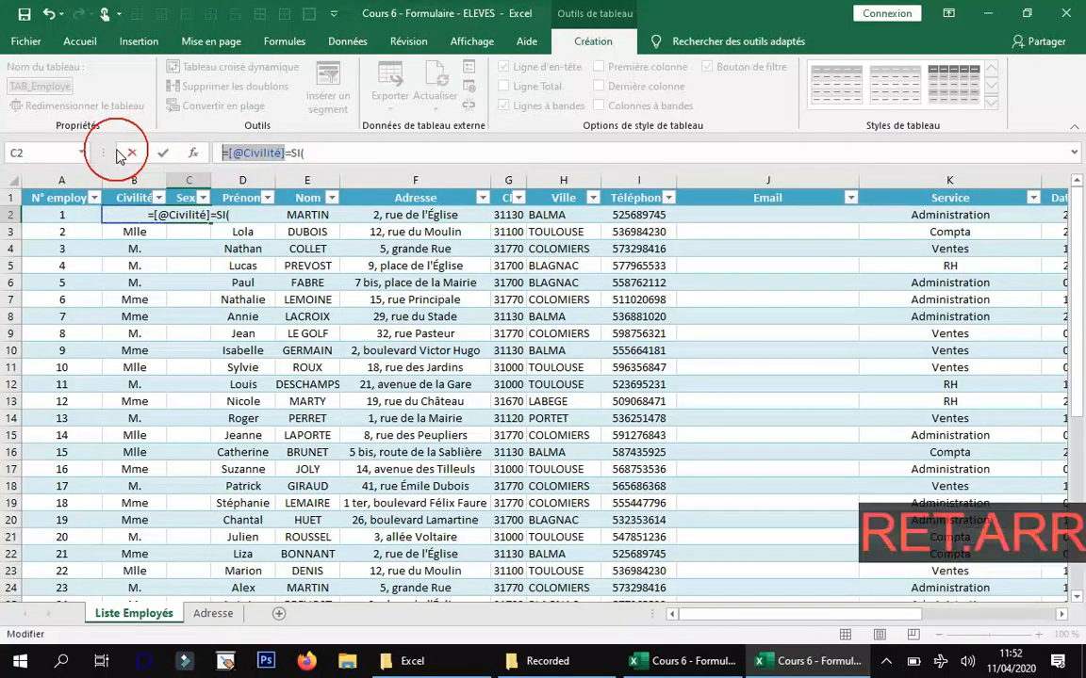
left_click(248, 152)
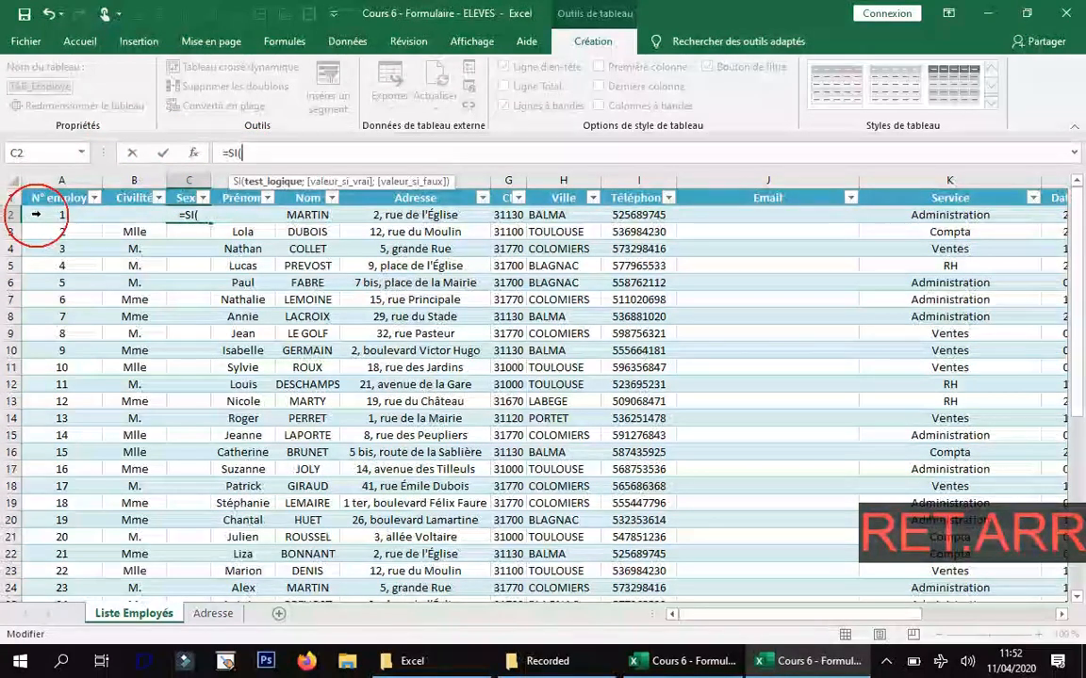
left_click(44, 214)
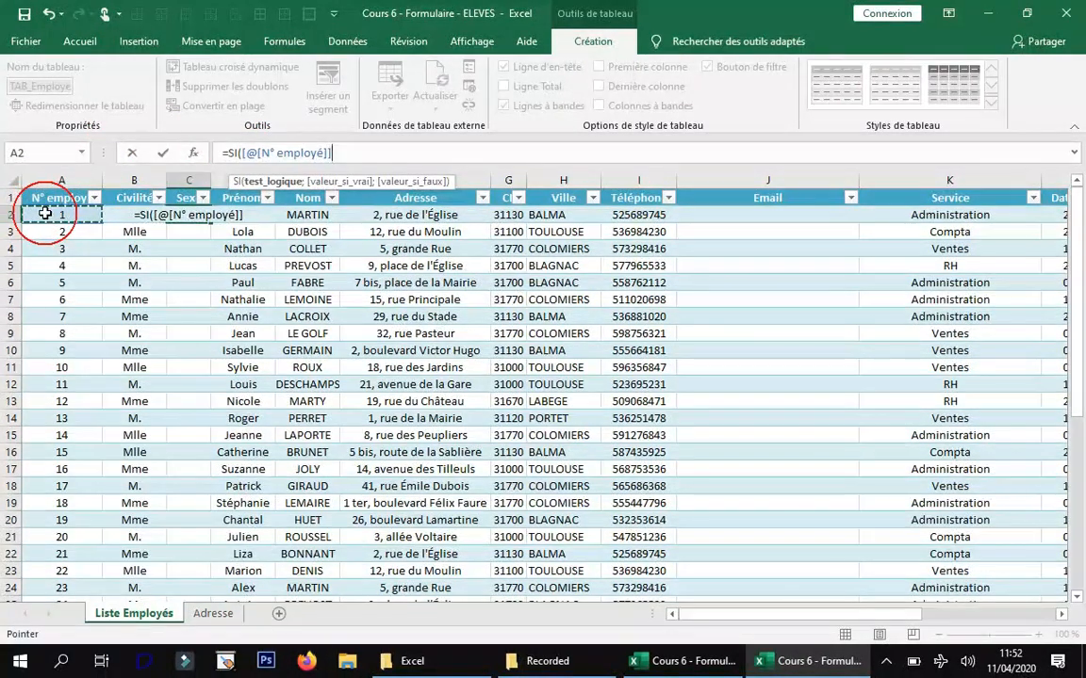
key("Right")
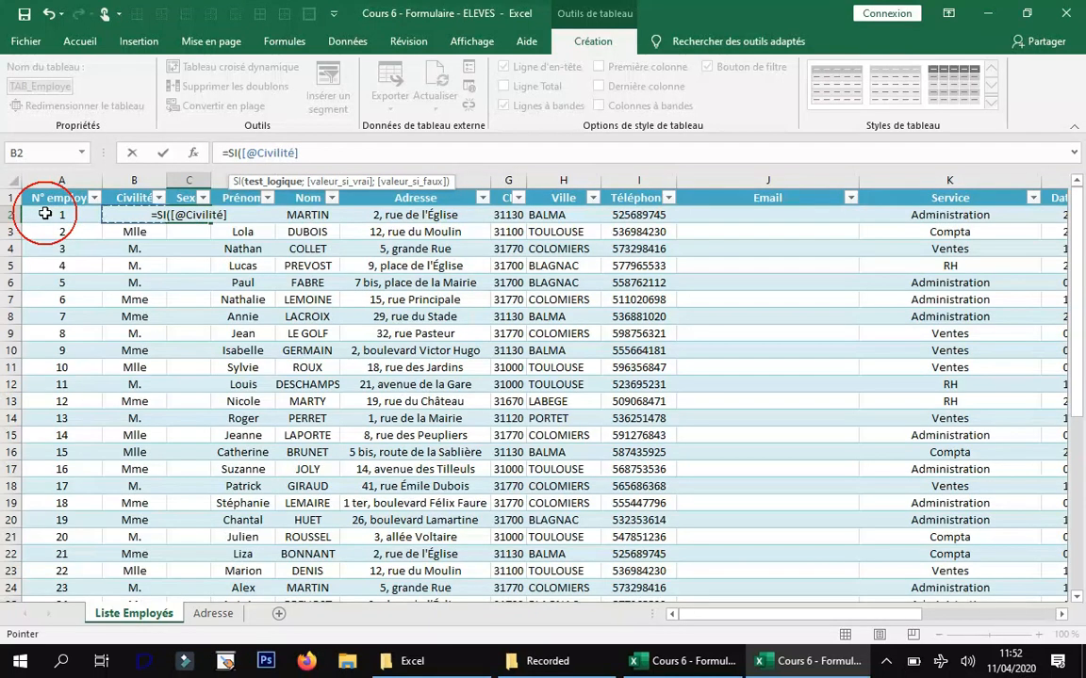
type("=")
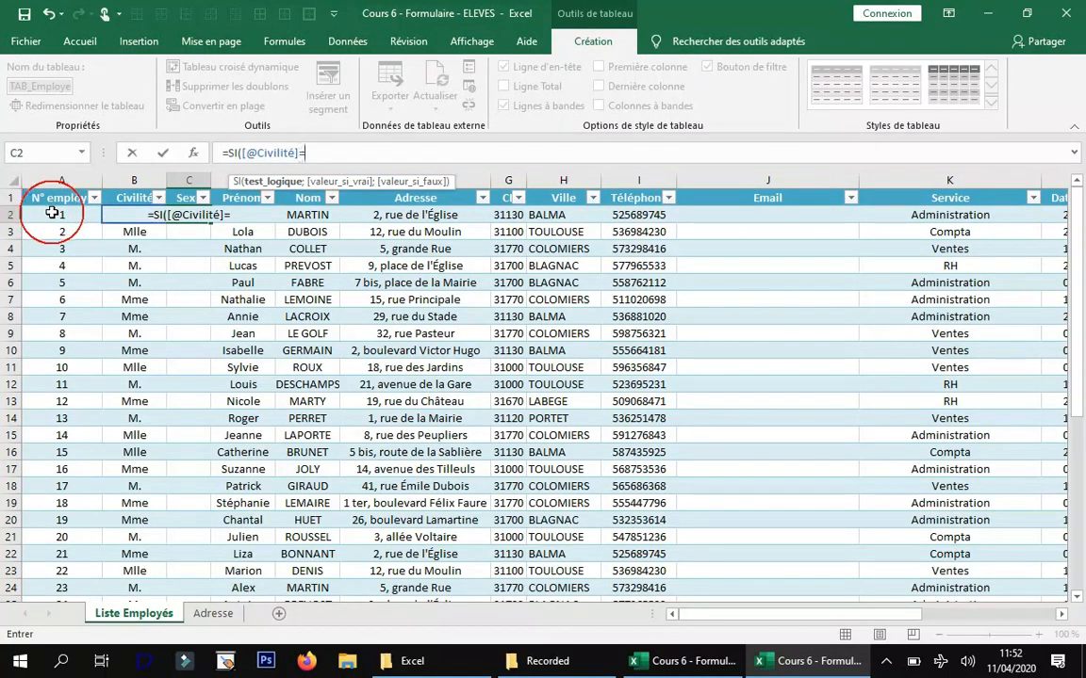
type("\"M")
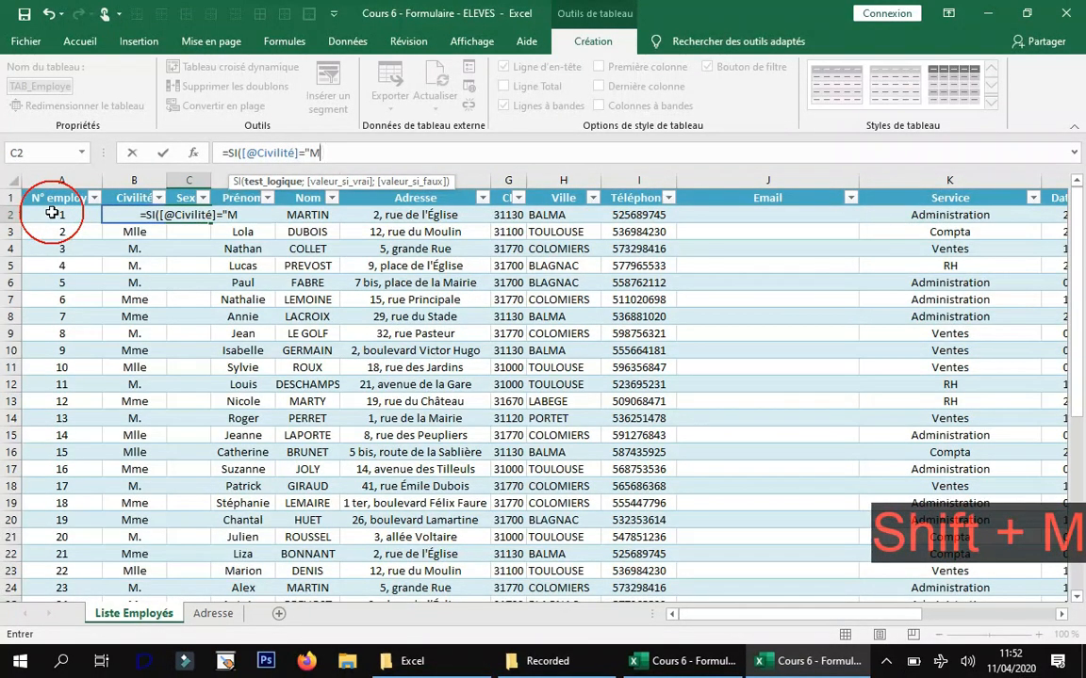
type(".\"")
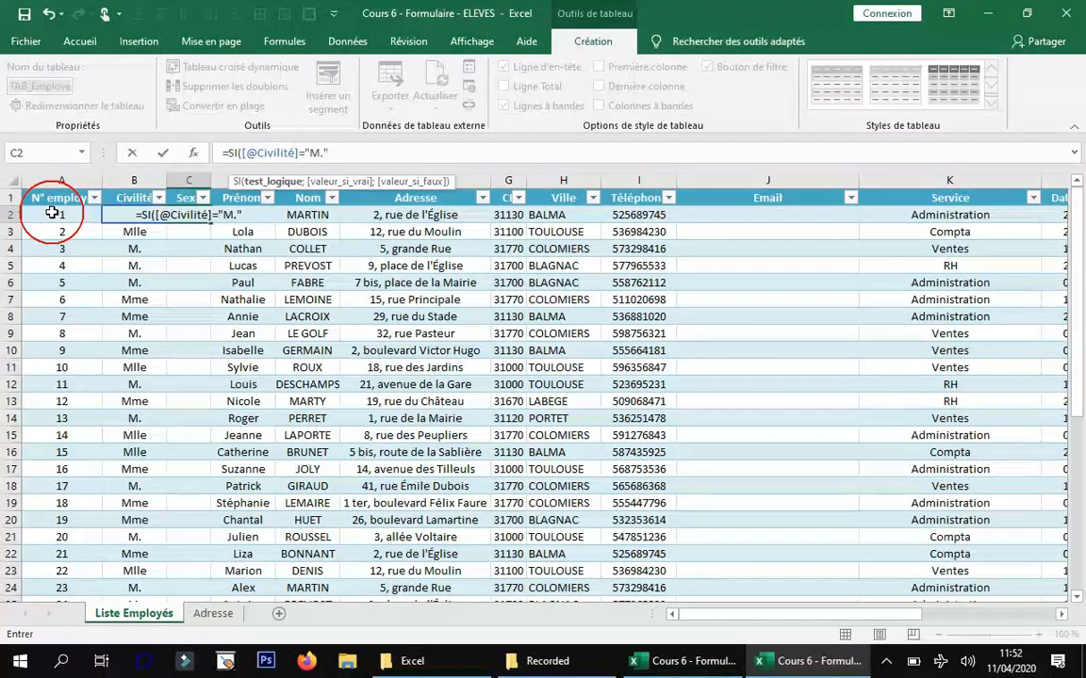
type(";")
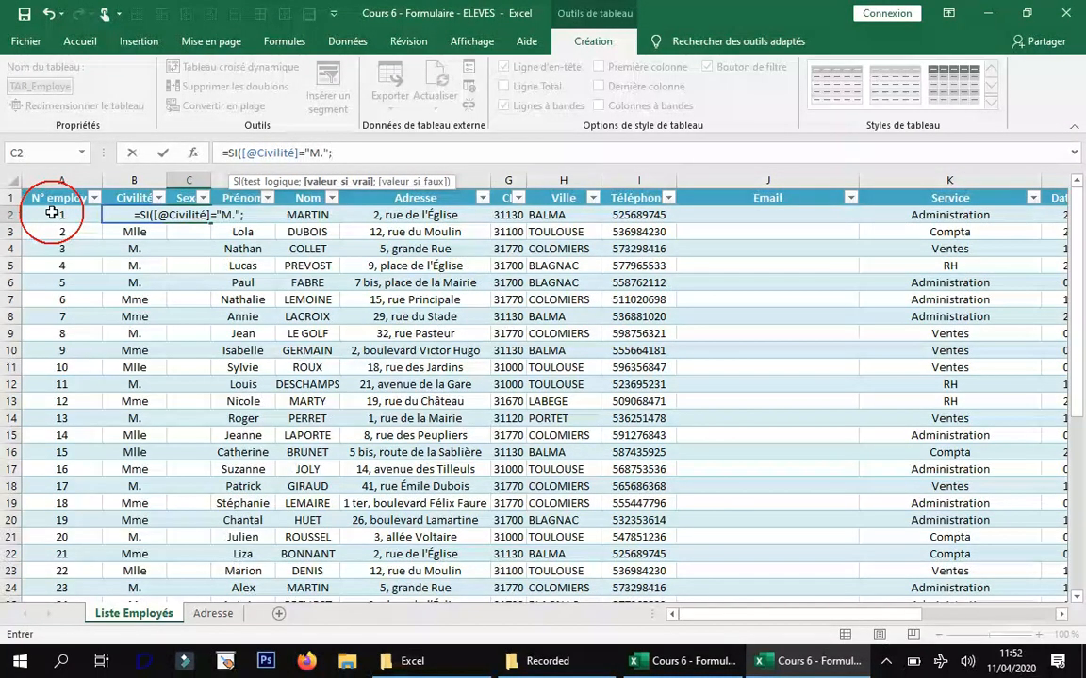
type("\"H")
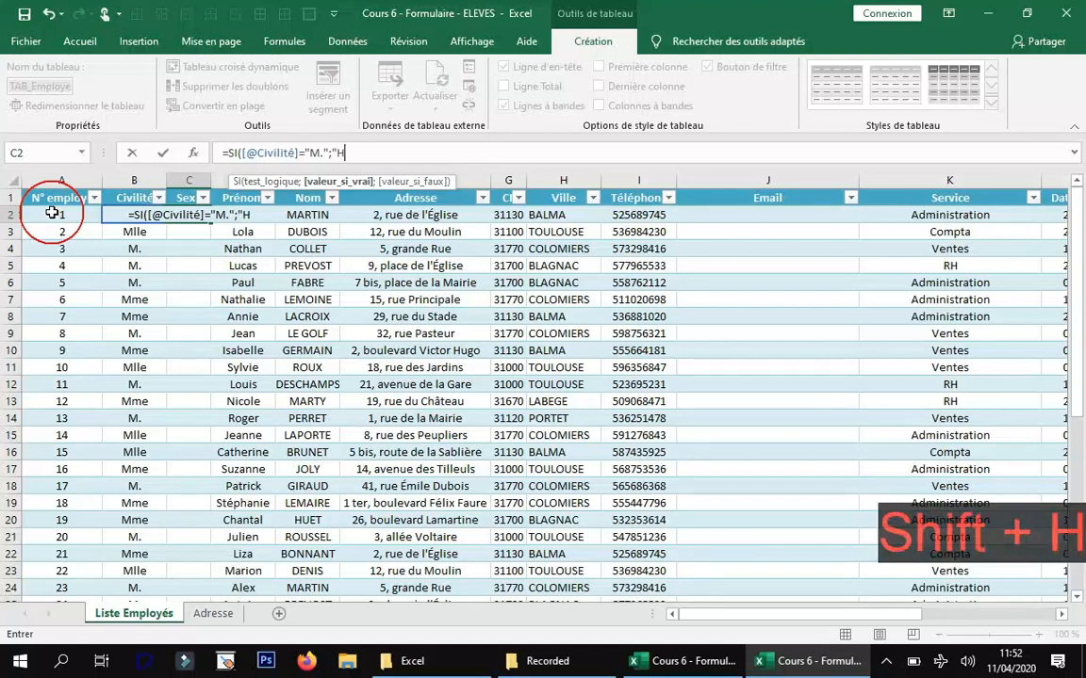
type("\";\"F")
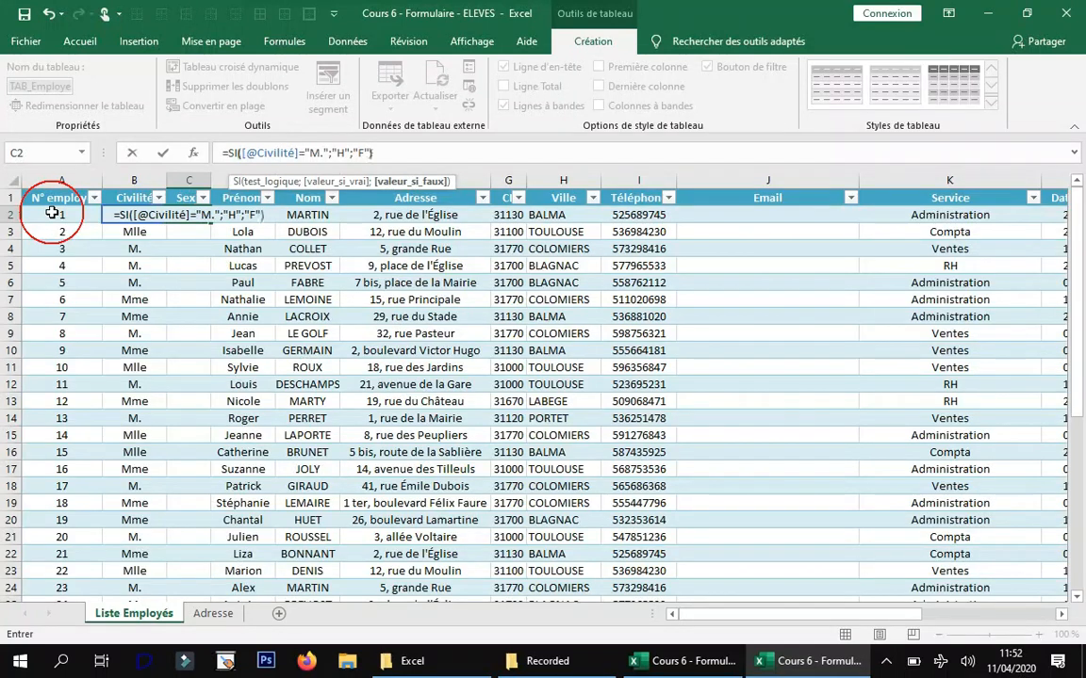
key("Return")
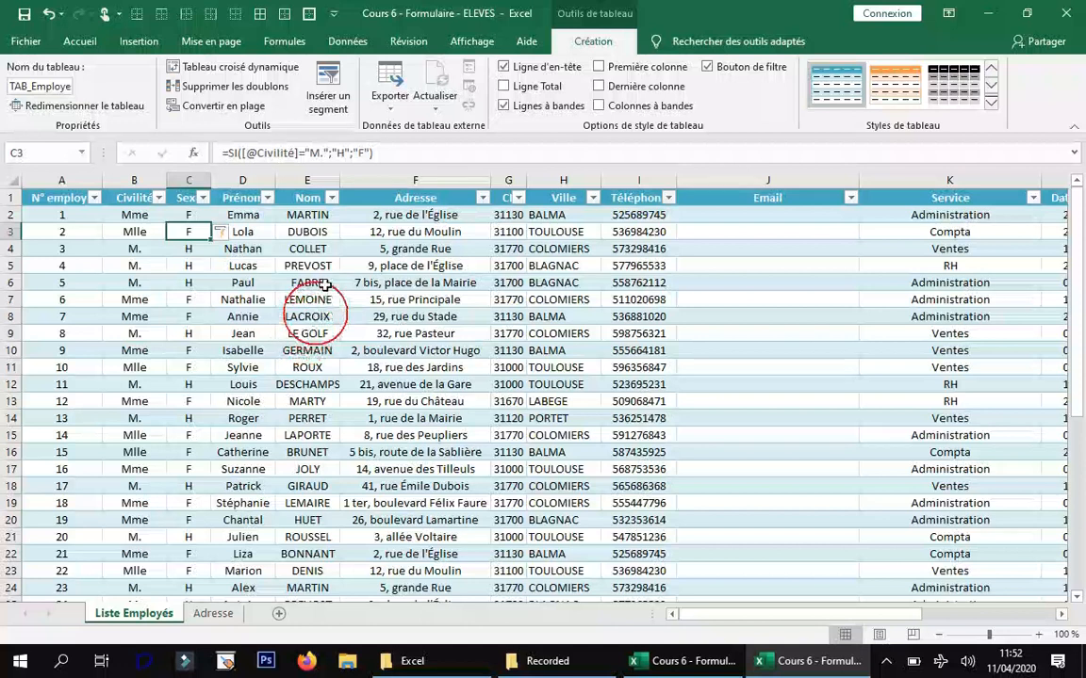
left_click(190, 214)
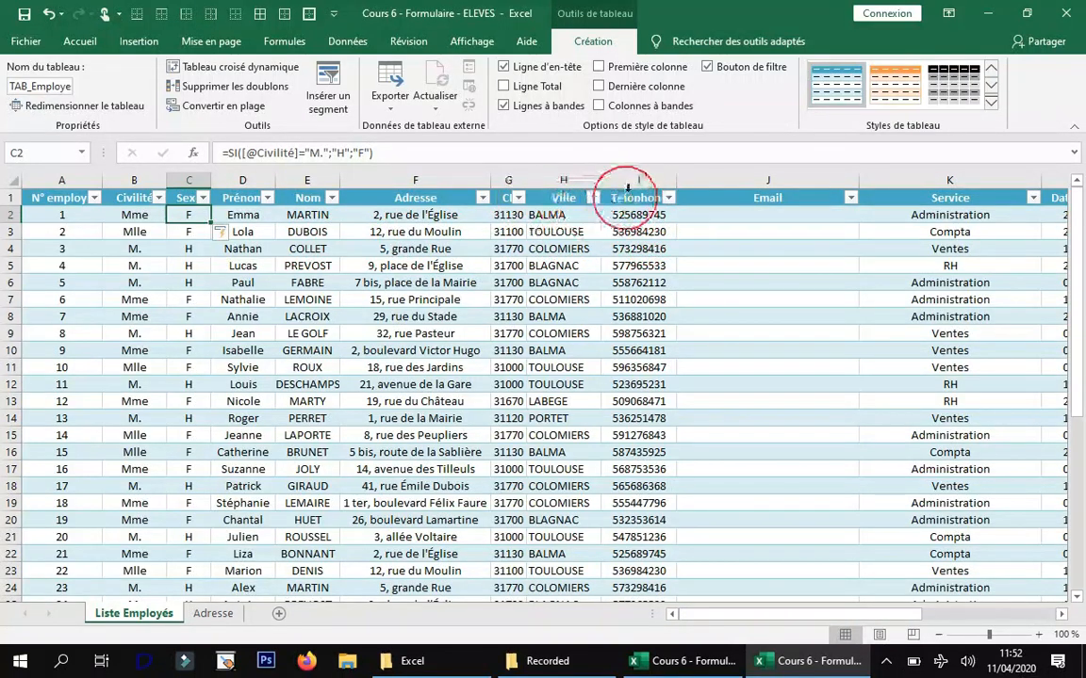
- Format the Téléphone column with the Spécial number format Numéro de téléphone for Français (France)
left_click(631, 175)
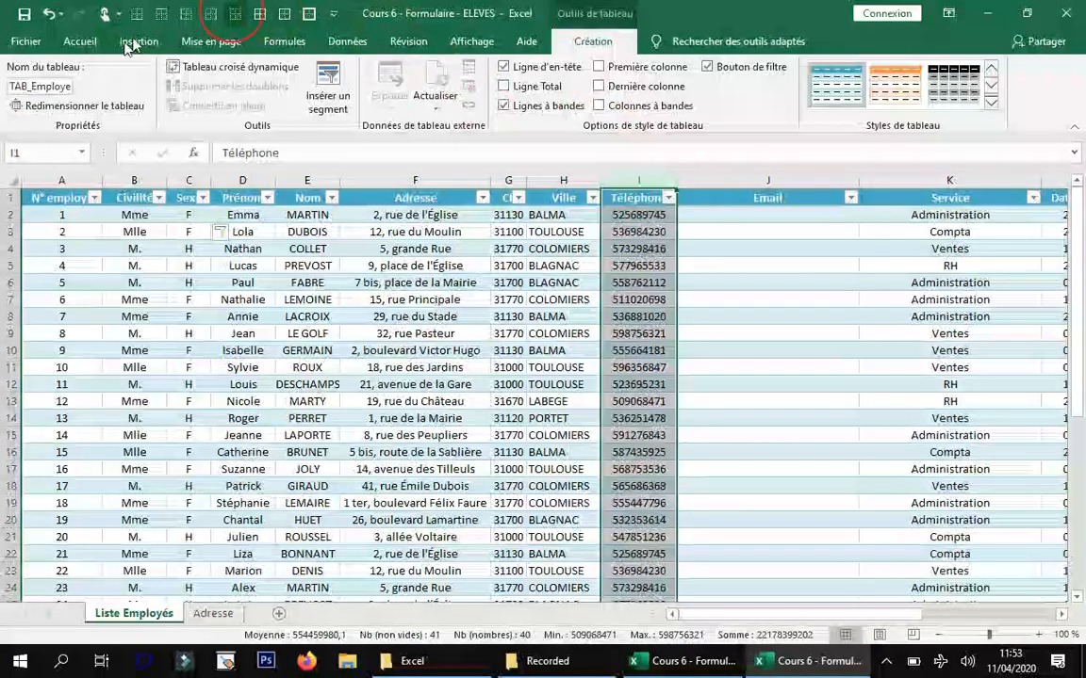
left_click(81, 45)
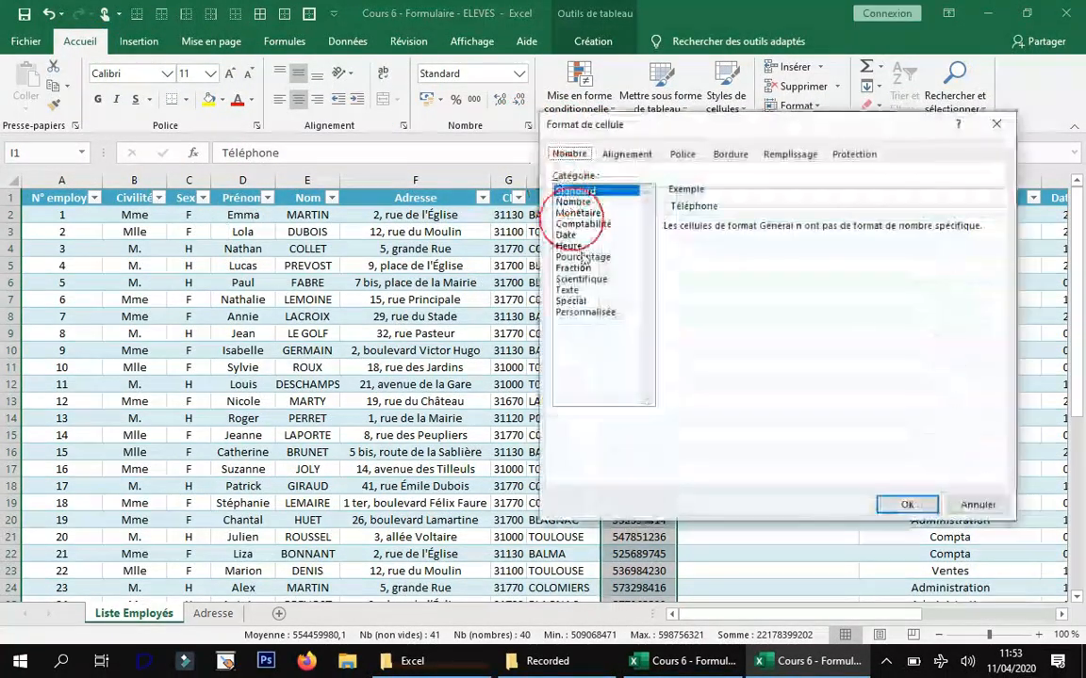
left_click(582, 302)
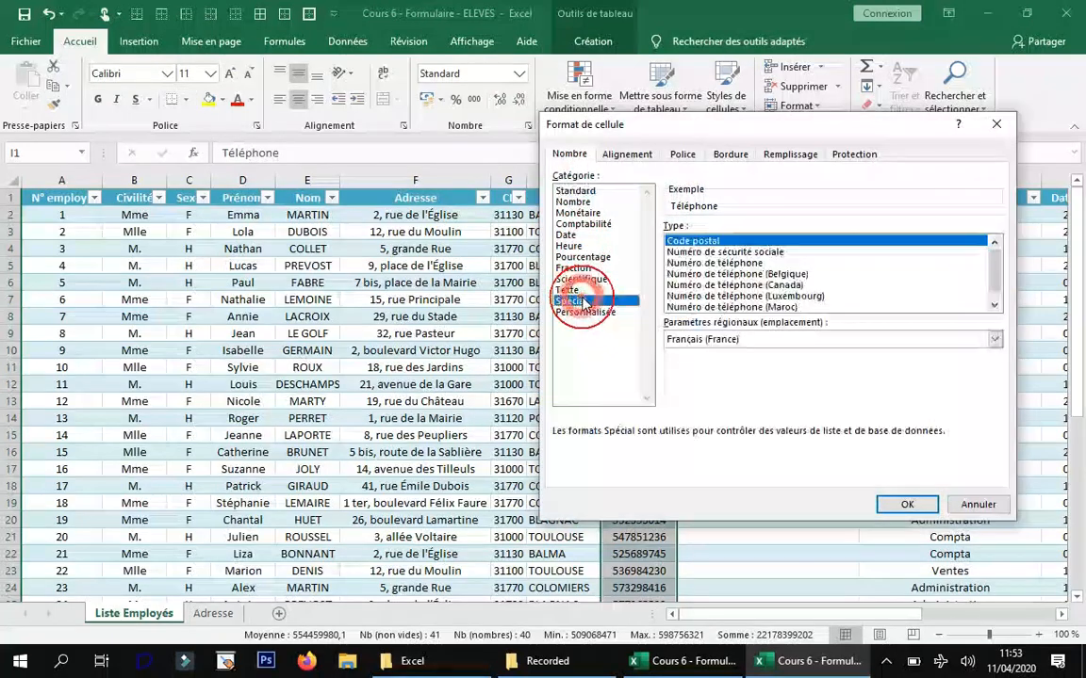
left_click(735, 264)
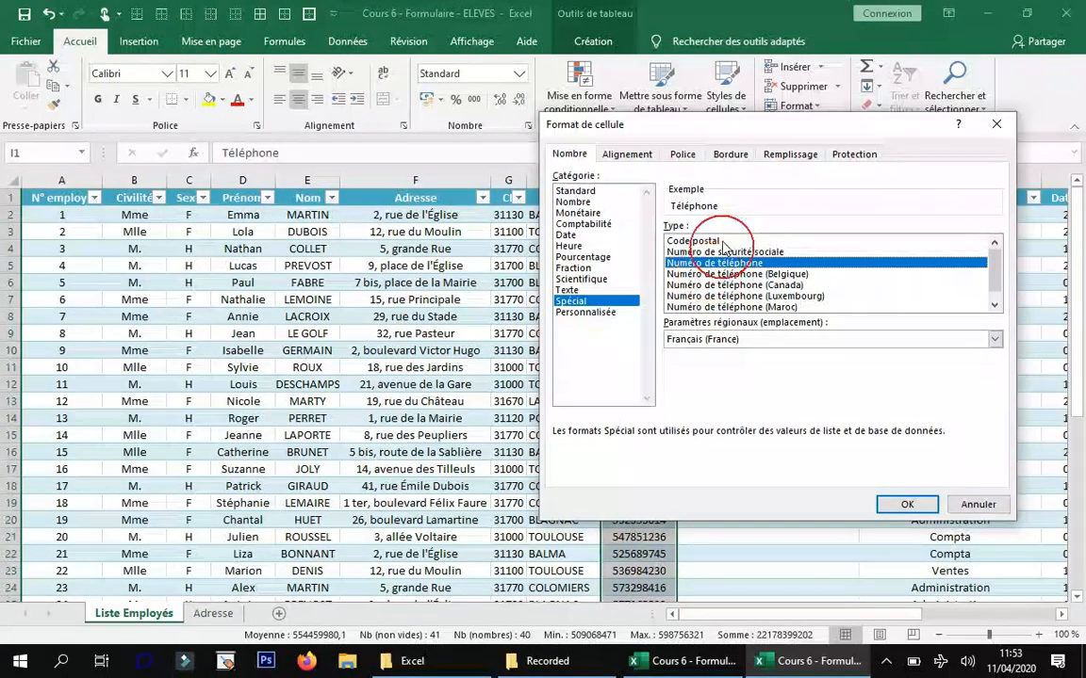
left_click(905, 505)
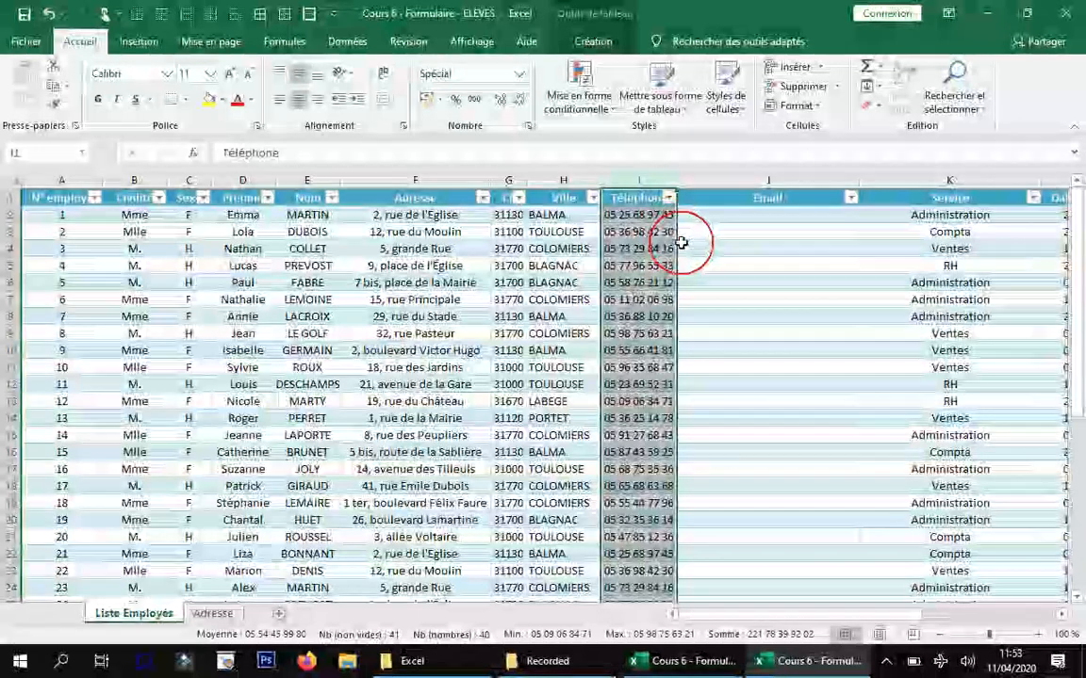
- Fit the Service column's width to its contents and insert an empty column before the Ville column
left_click(776, 213)
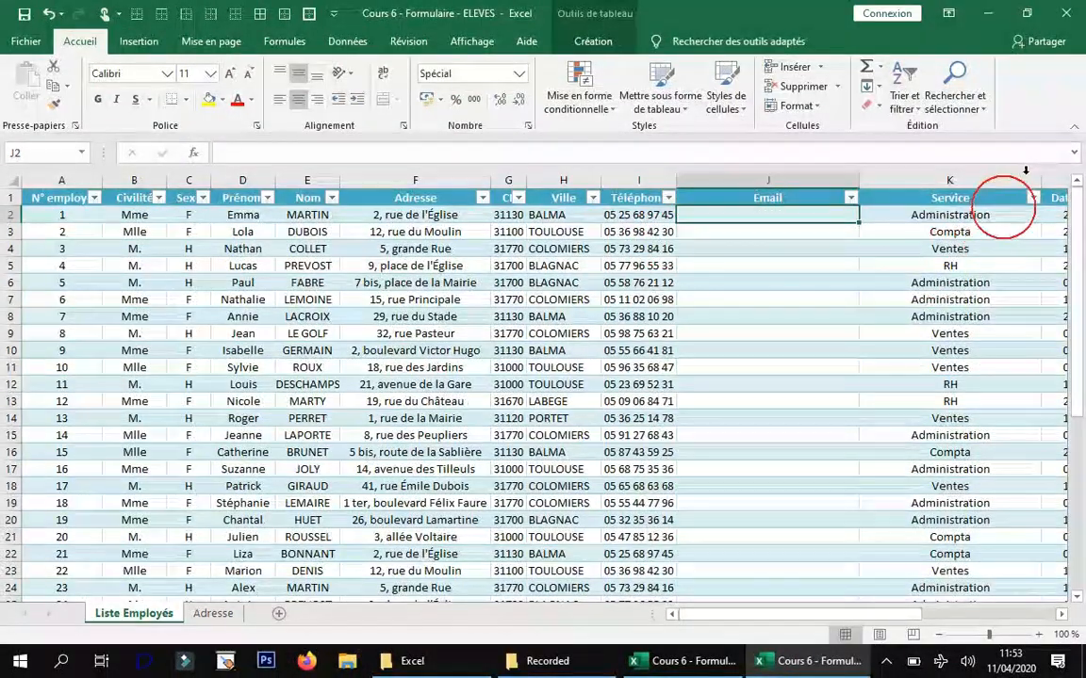
double_click(1045, 172)
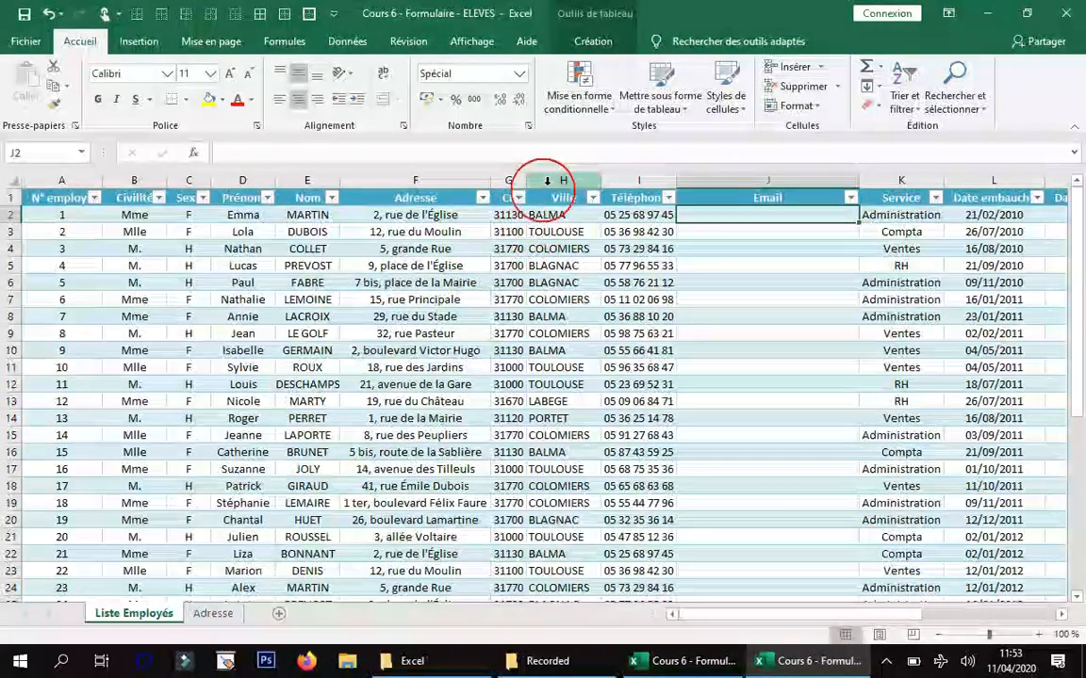
right_click(547, 181)
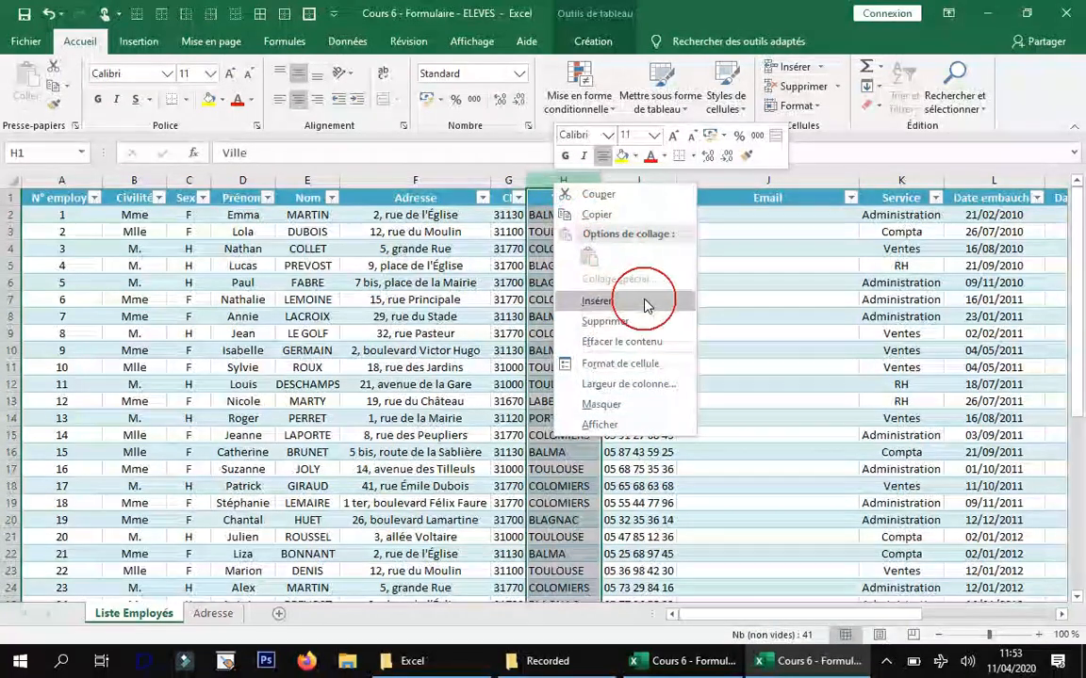
left_click(646, 302)
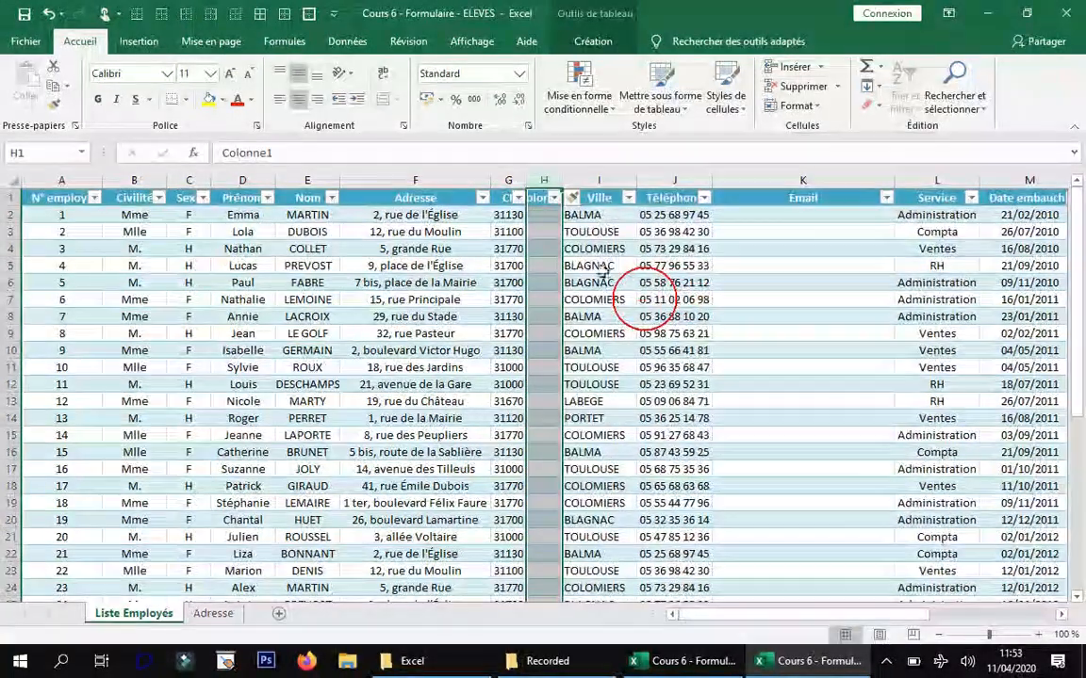
- Rename the header of the empty column before Ville to NumDep
left_click(540, 199)
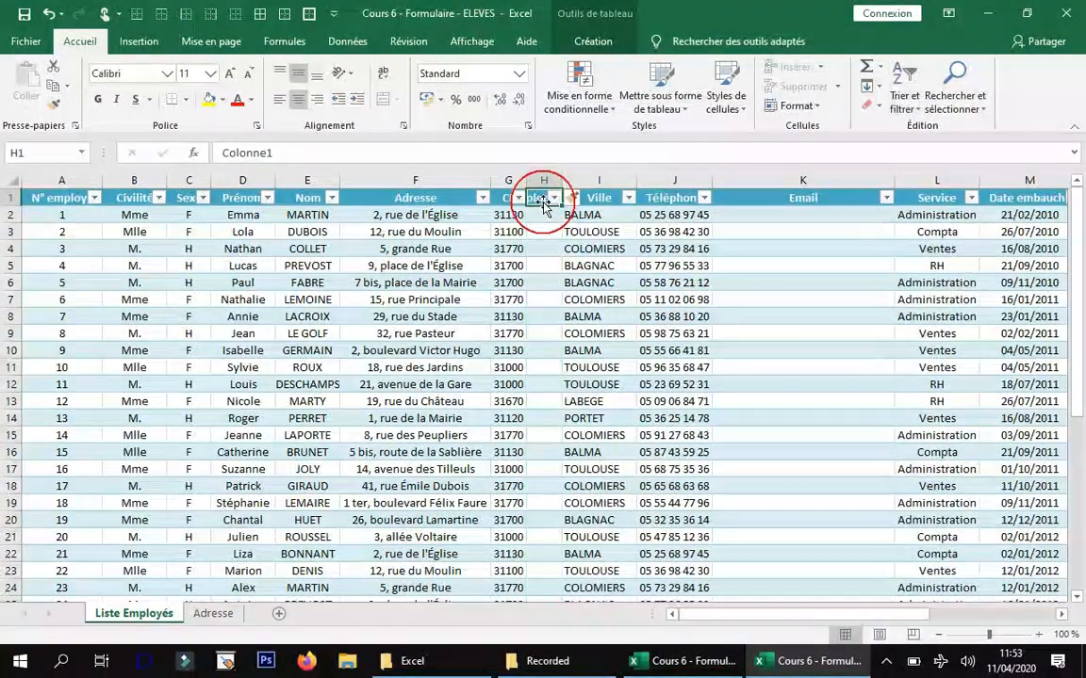
type("NumDep")
left_click(595, 176)
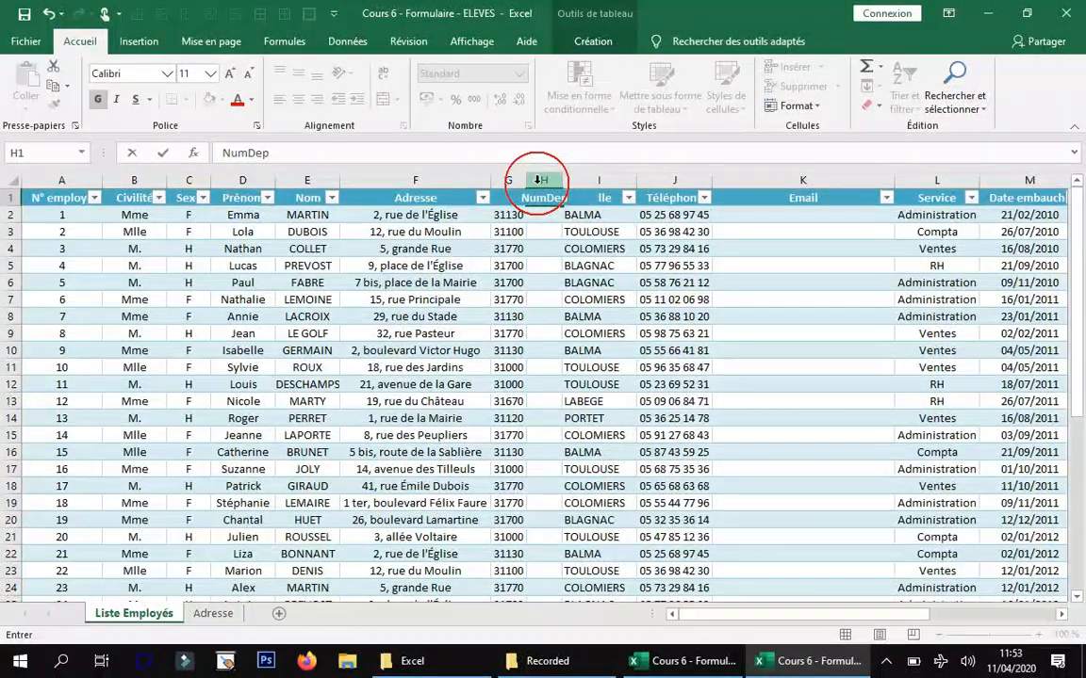
key("Return")
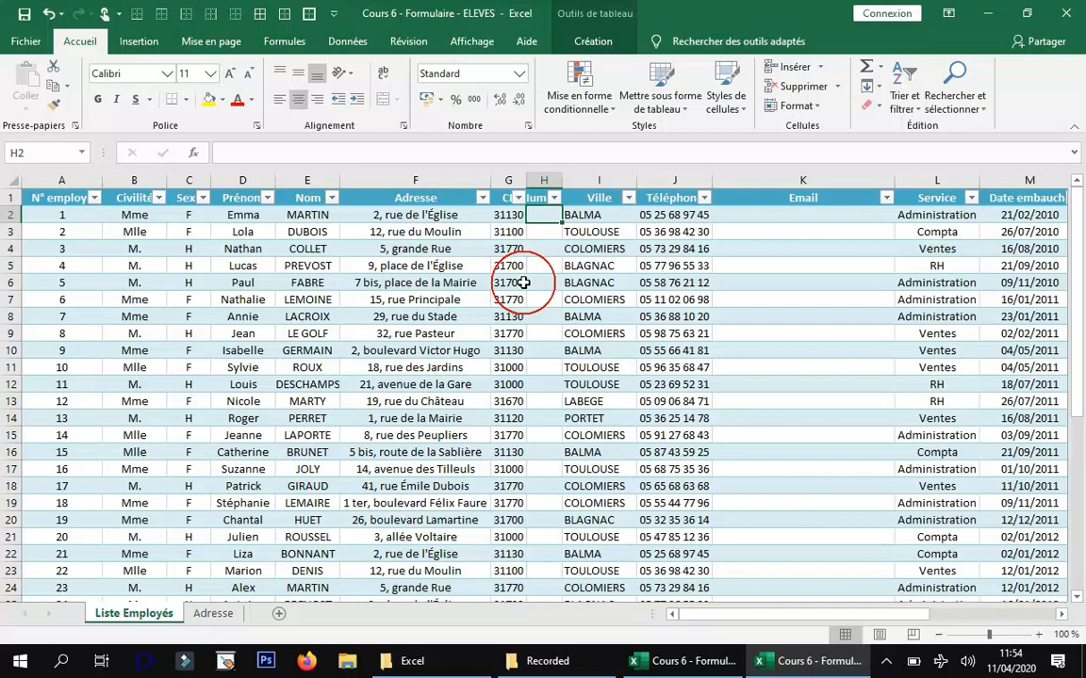
scroll(523, 282, "down", 6)
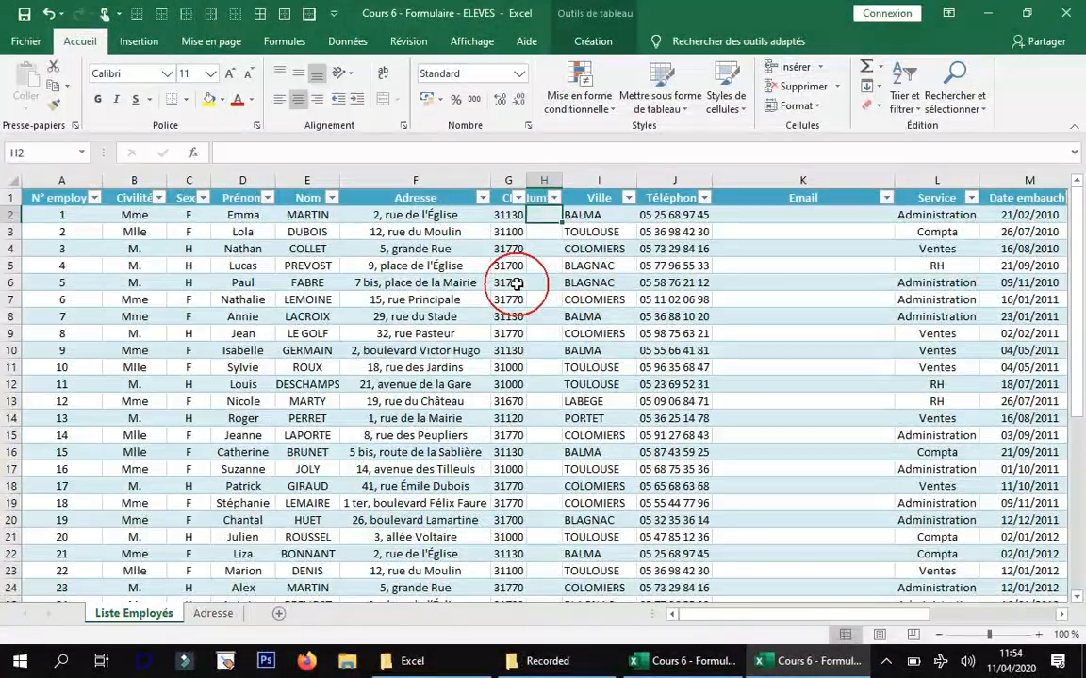
left_click(881, 85)
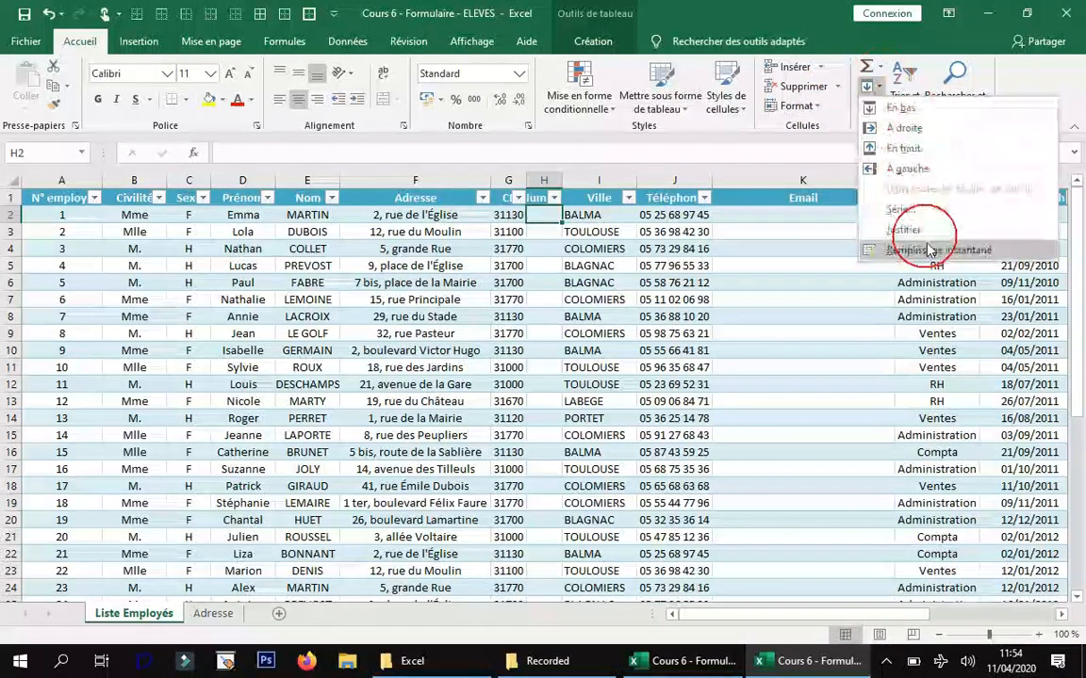
left_click(551, 214)
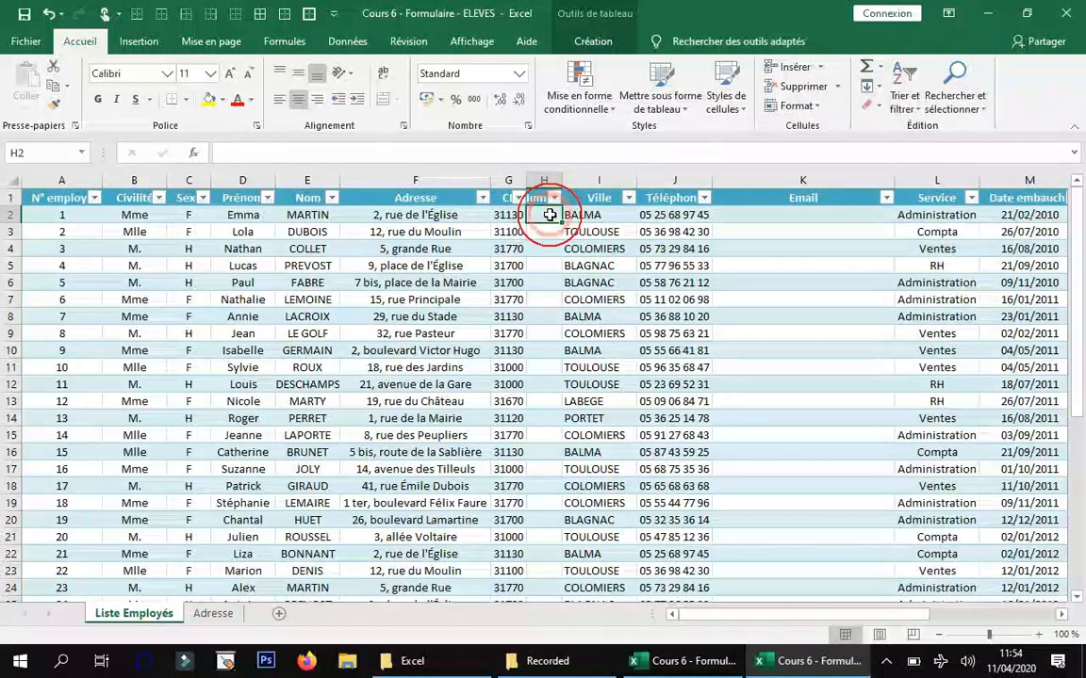
type("=")
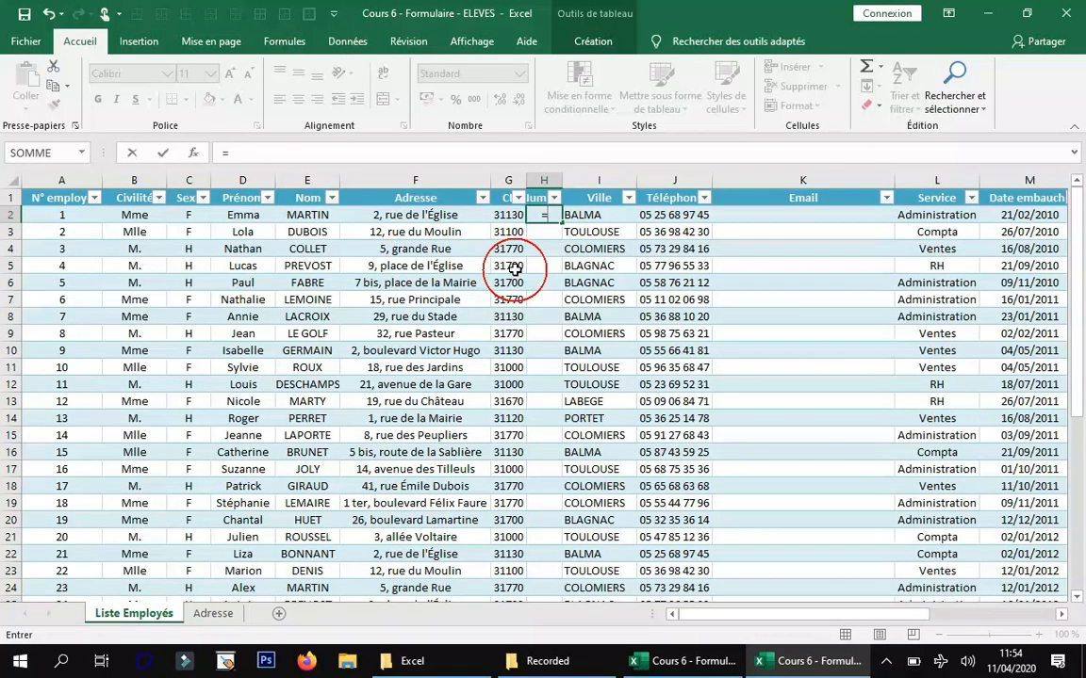
type("GAUCHE")
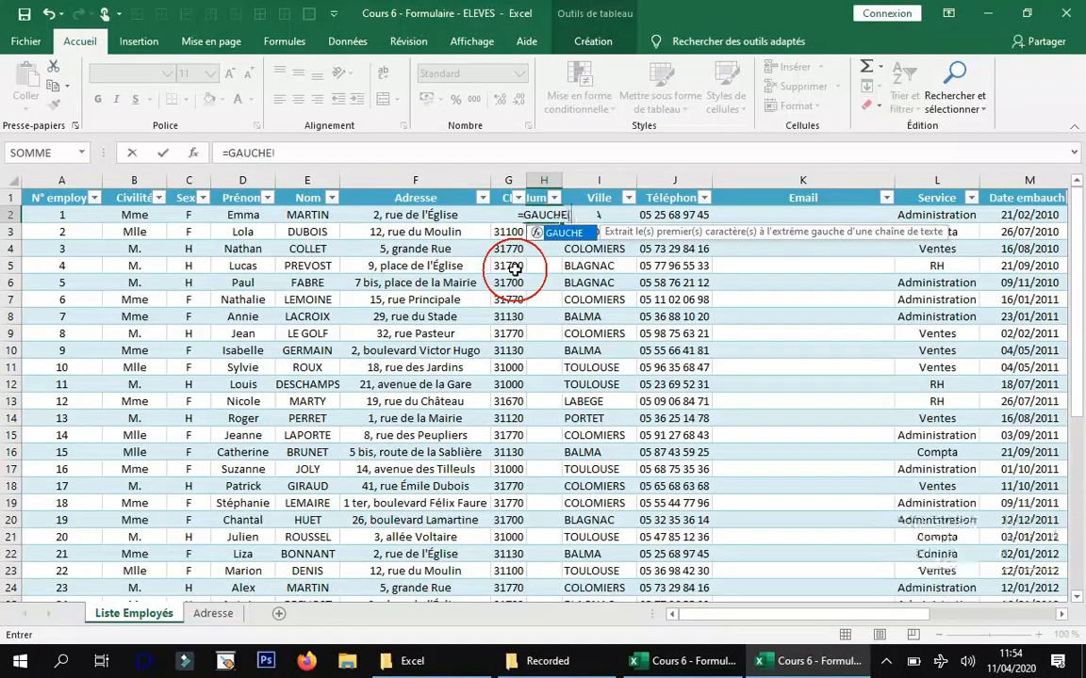
type("(")
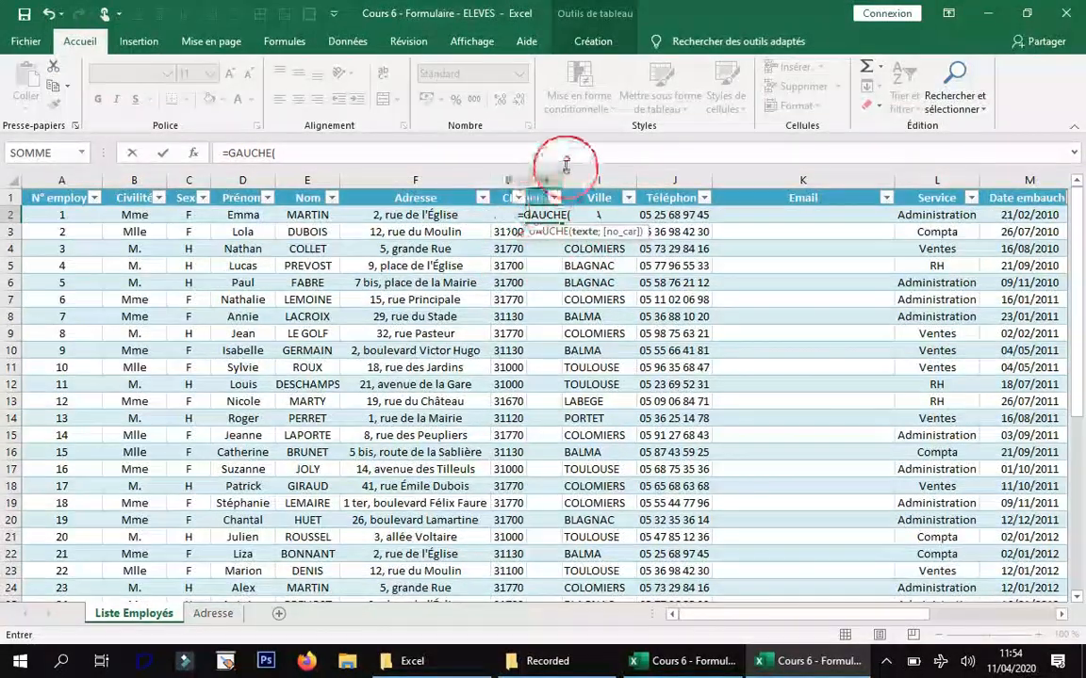
left_click(561, 151)
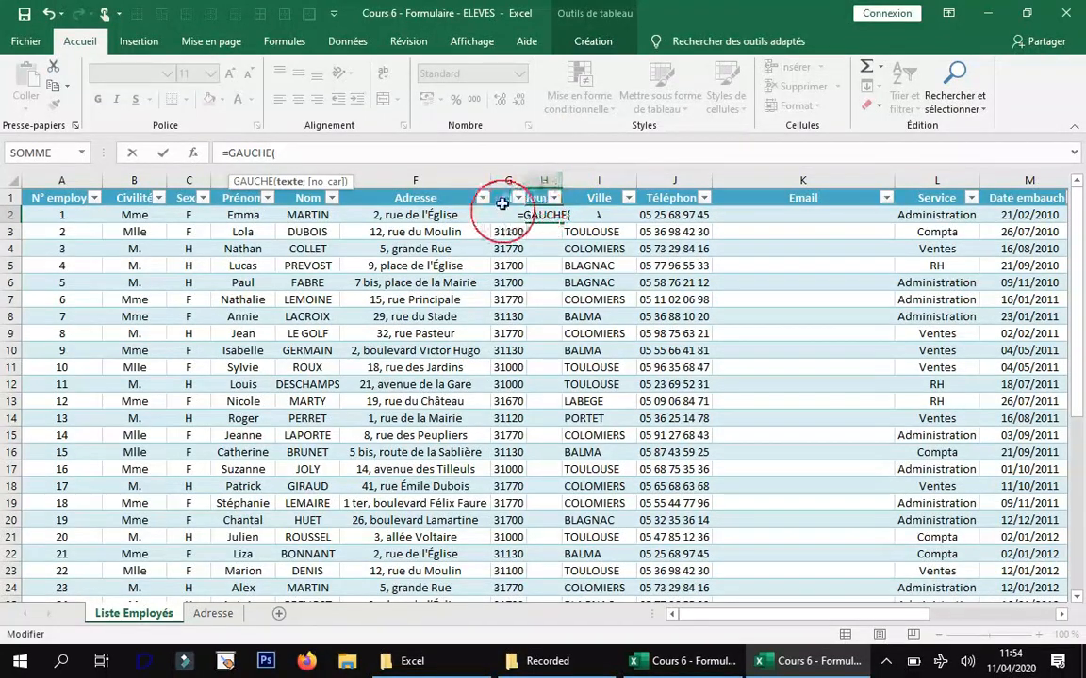
left_click(457, 215)
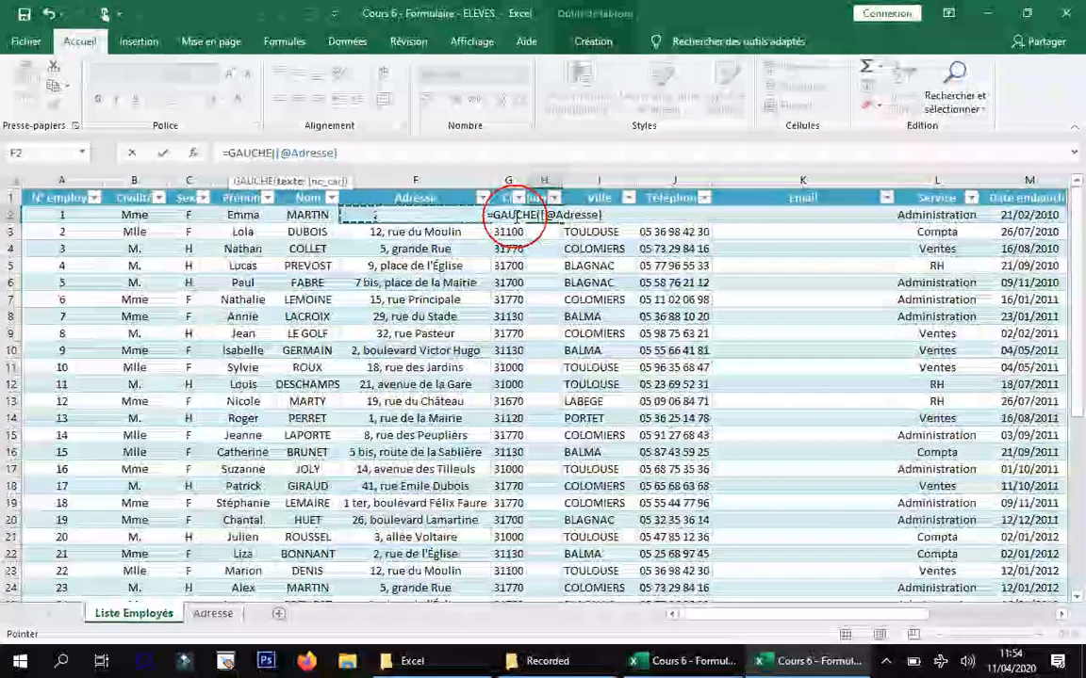
left_click(509, 215)
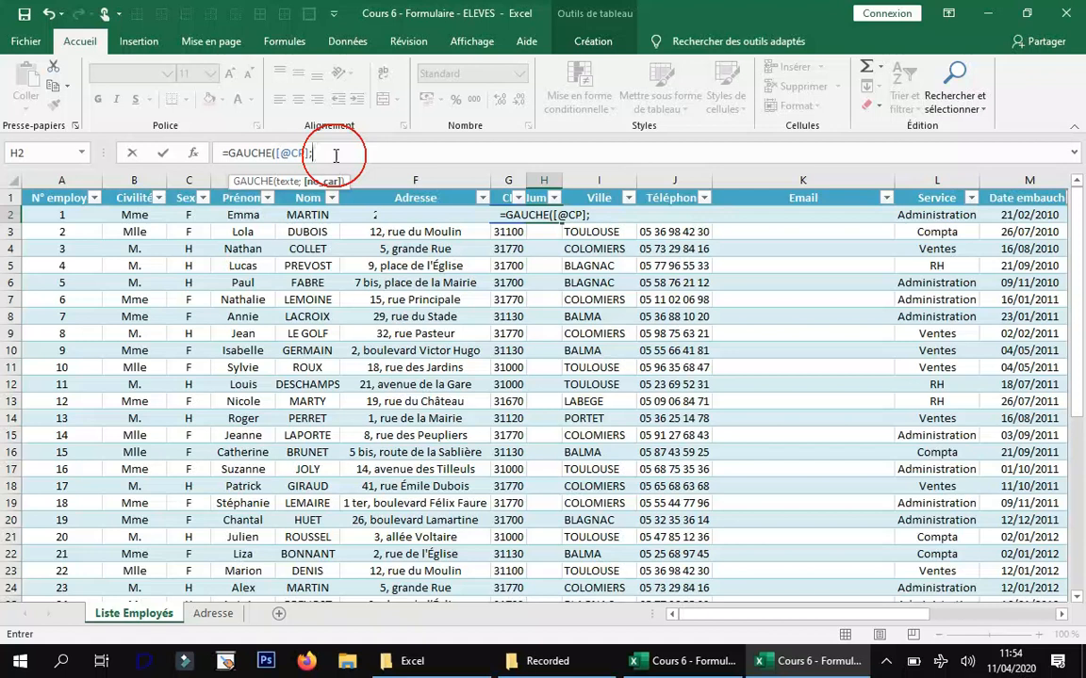
type("2)")
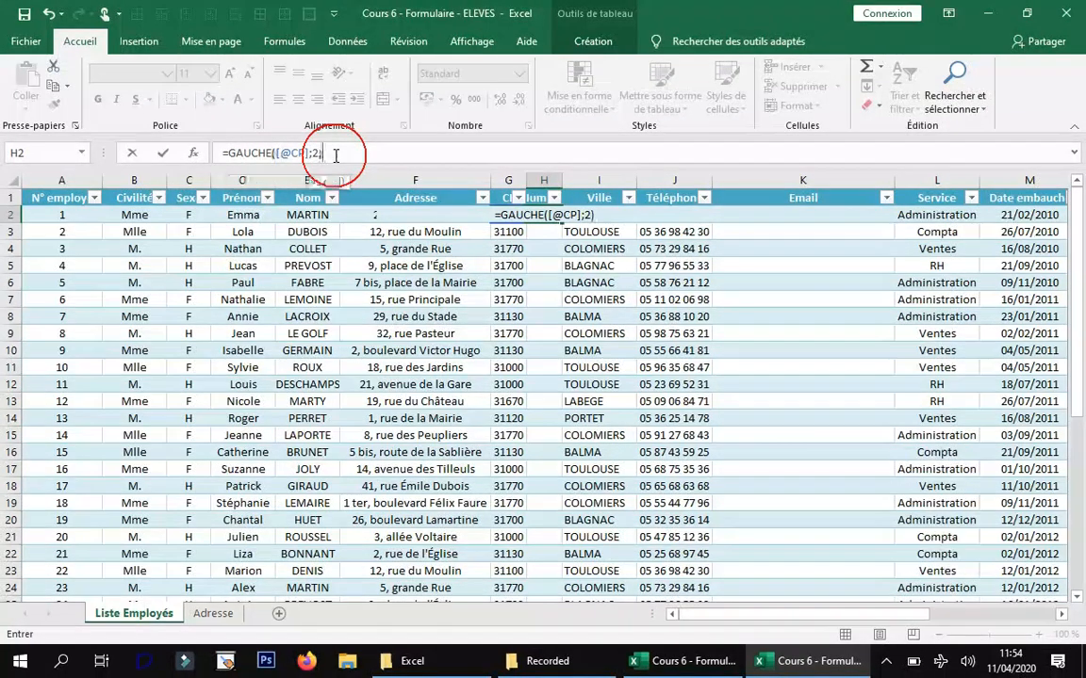
key("Return")
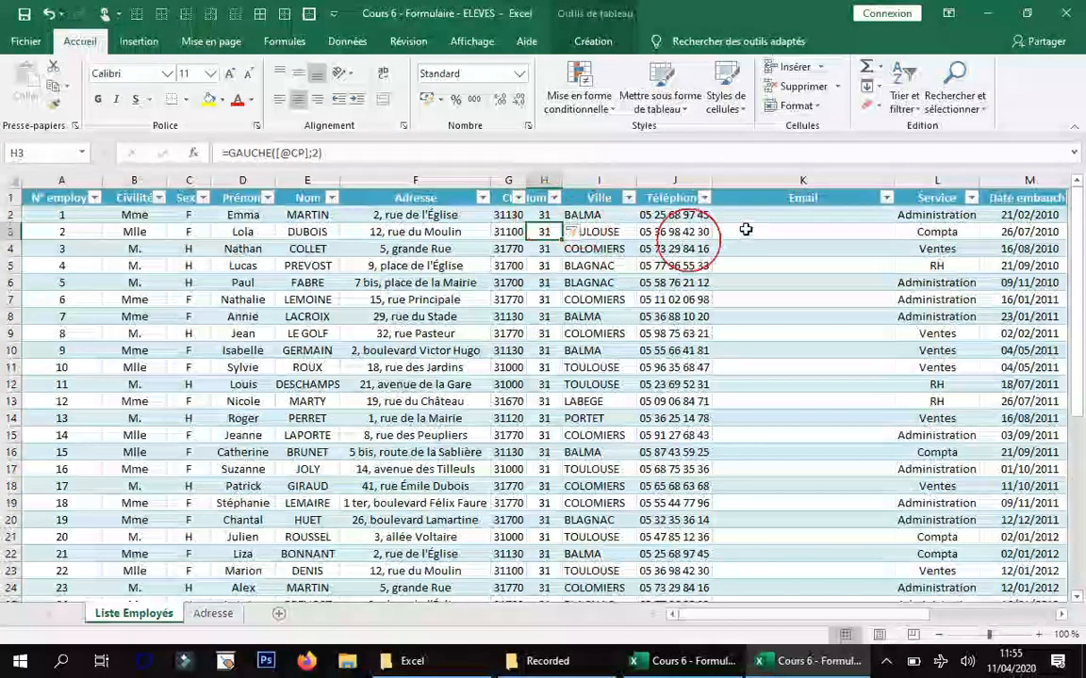
left_click_drag(786, 620, 862, 619)
left_click_drag(644, 182, 674, 182)
left_click(544, 215)
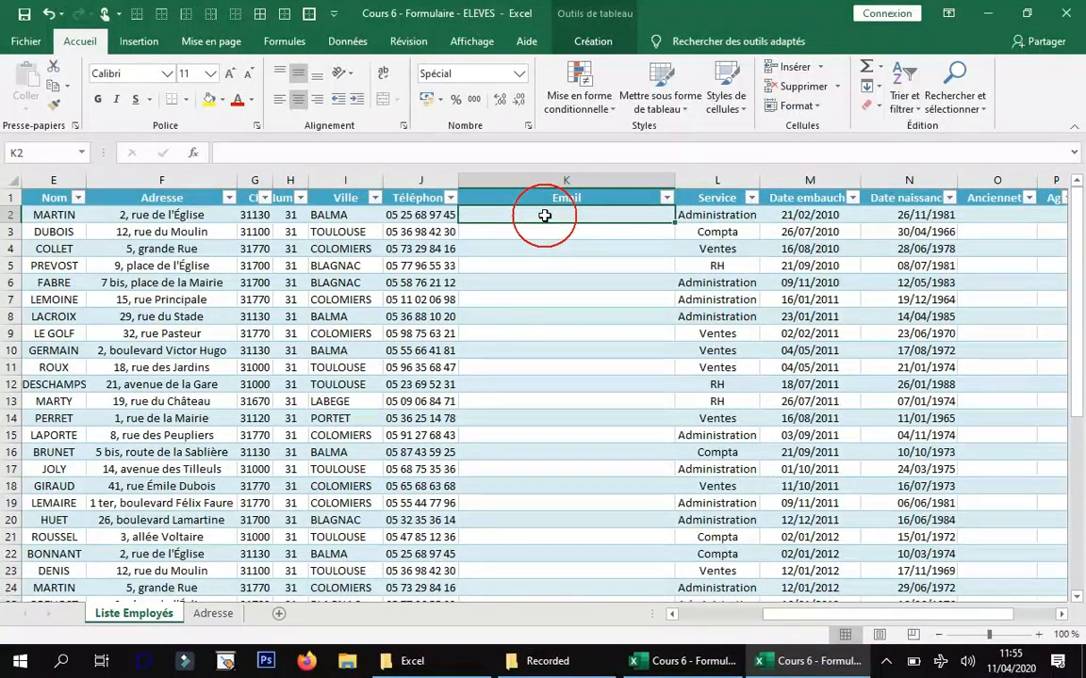
left_click_drag(807, 618, 753, 618)
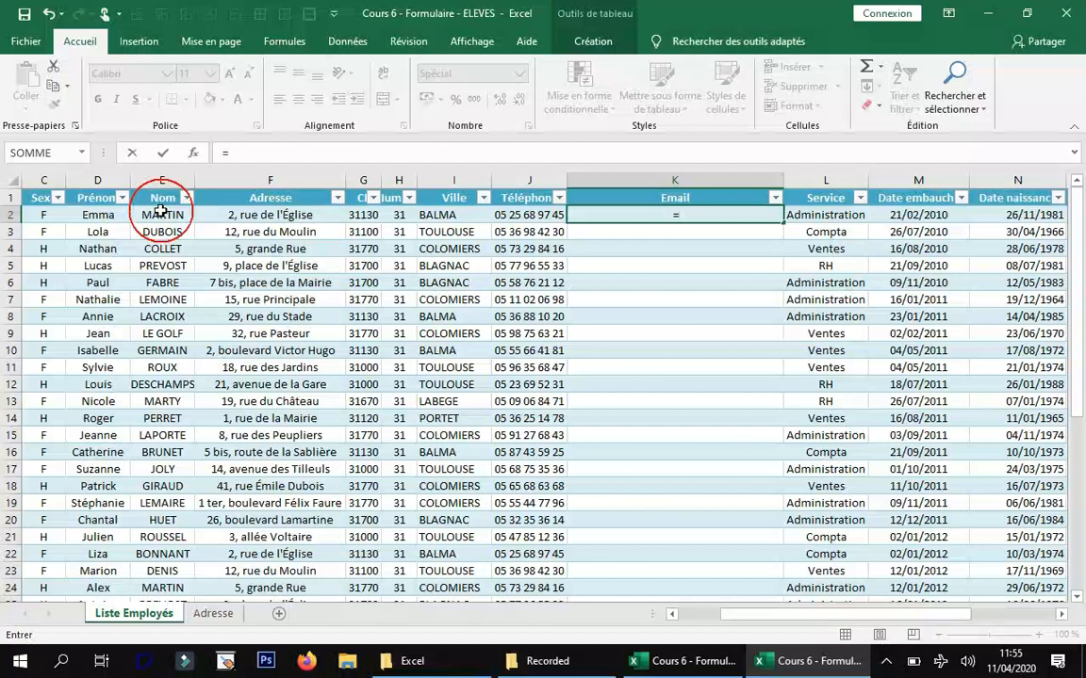
left_click(98, 216)
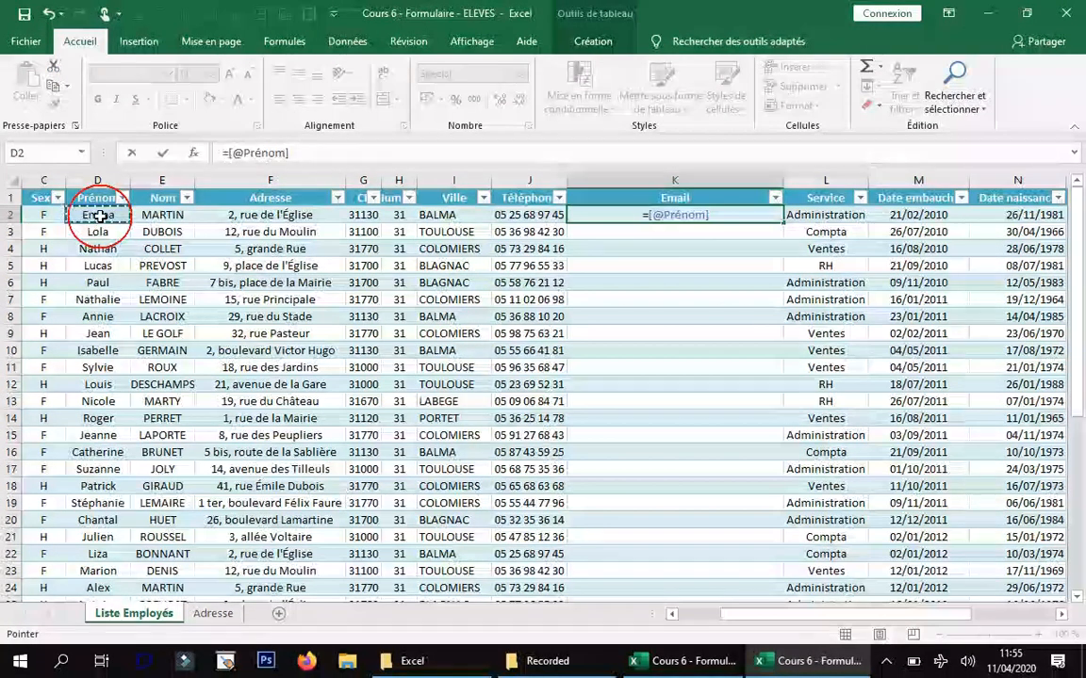
type("&")
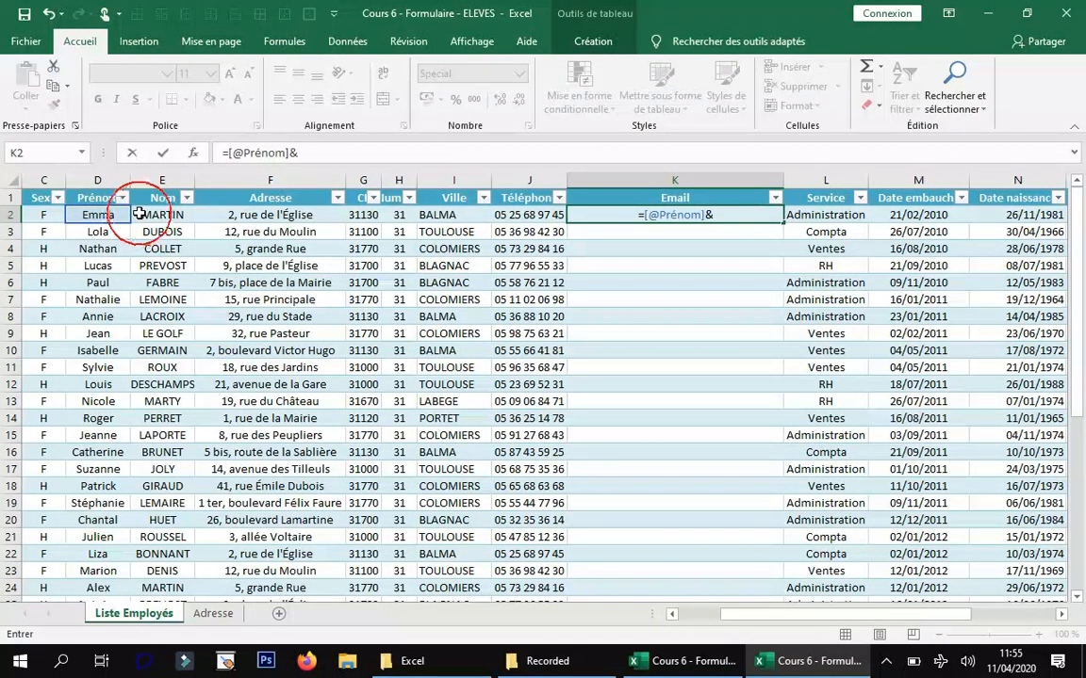
type("\".\"")
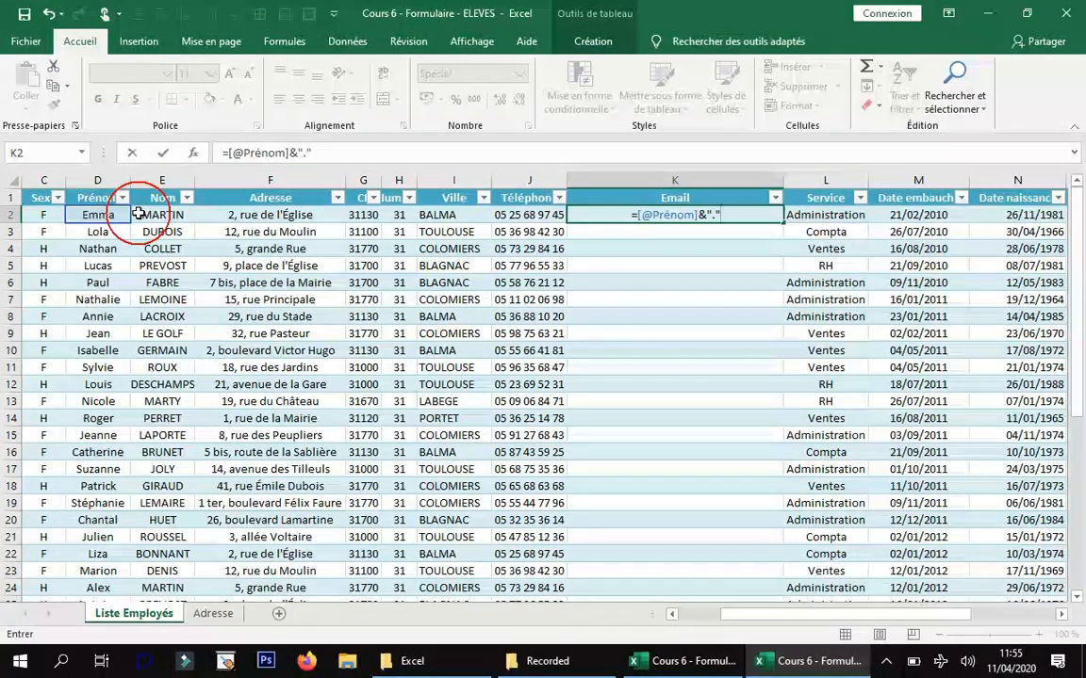
type("&")
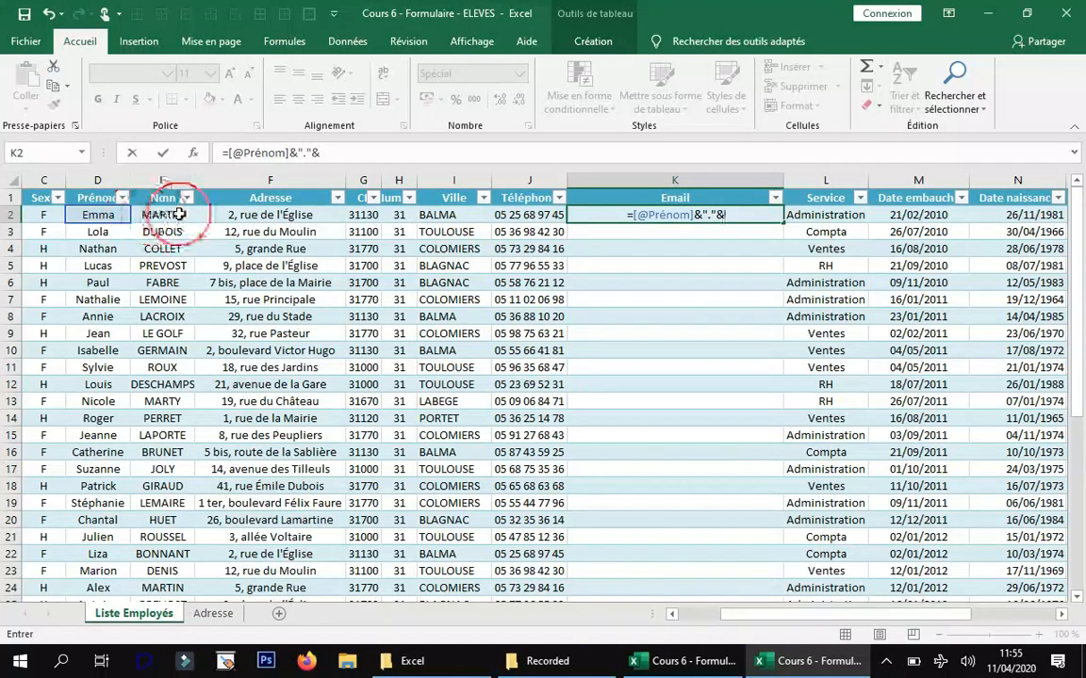
left_click(174, 214)
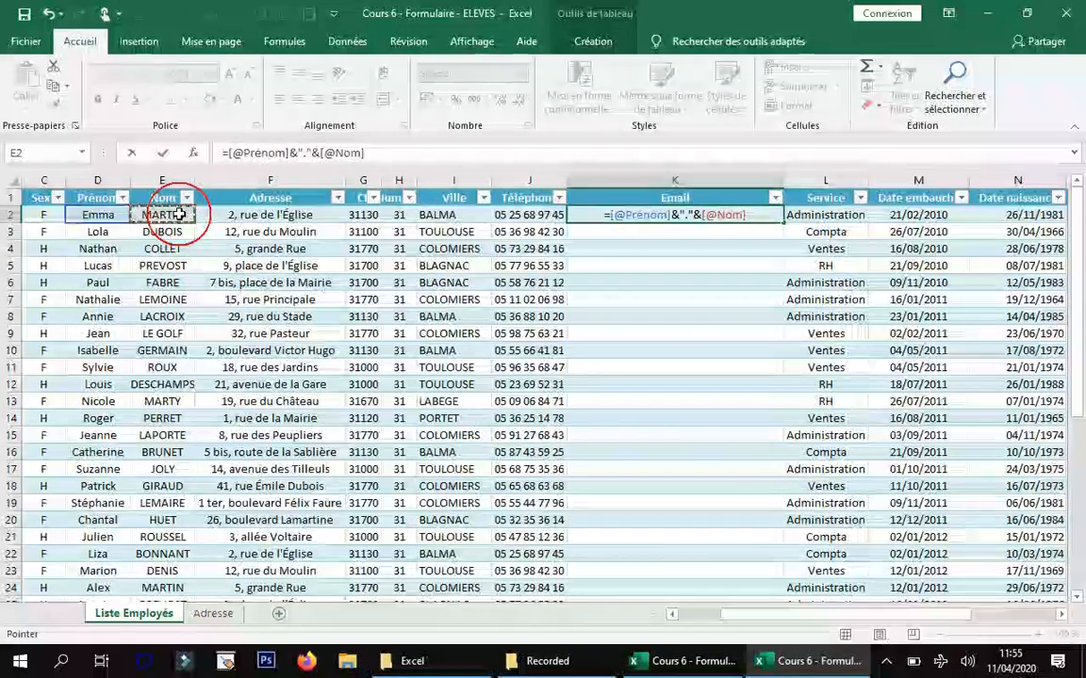
type("&")
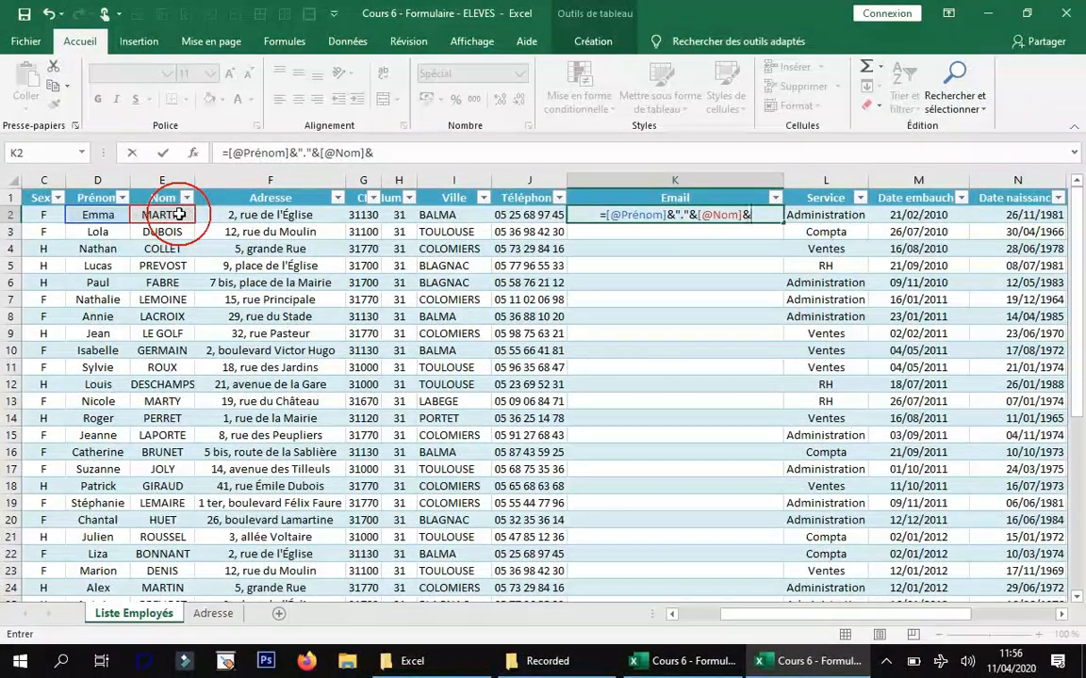
type("\"")
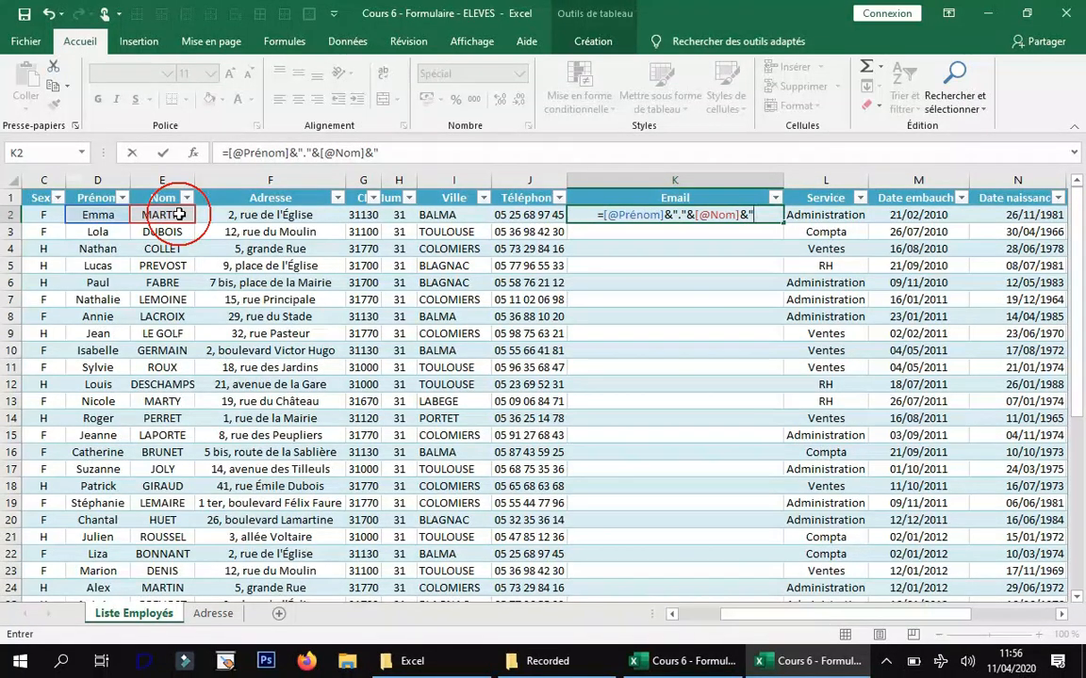
type("@entreprise")
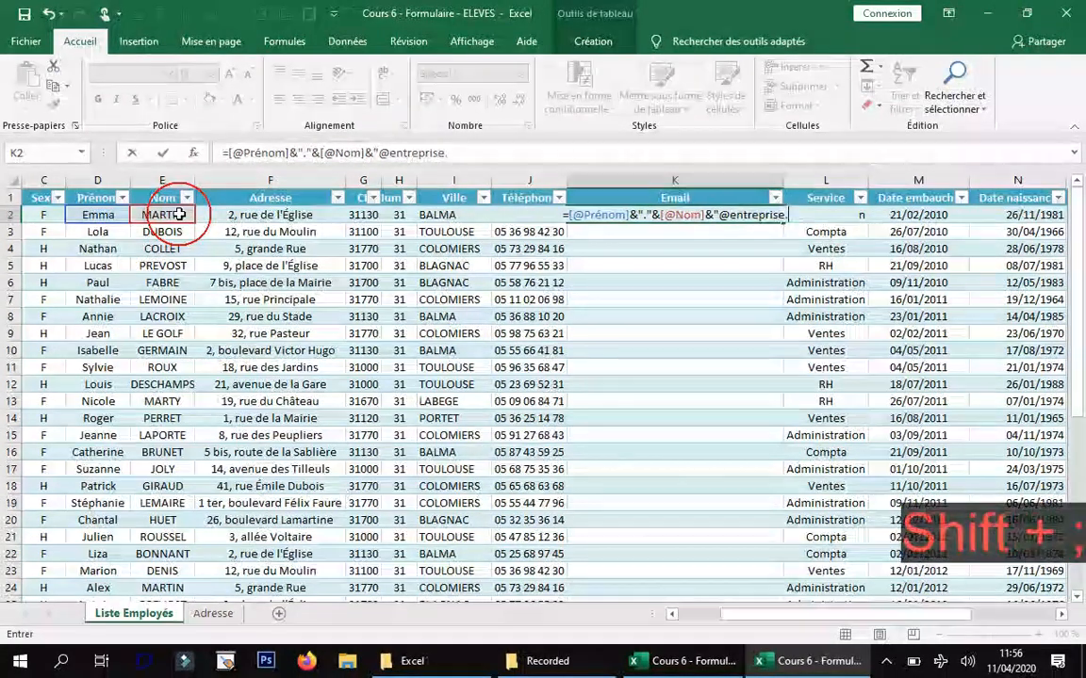
type(".fr\"")
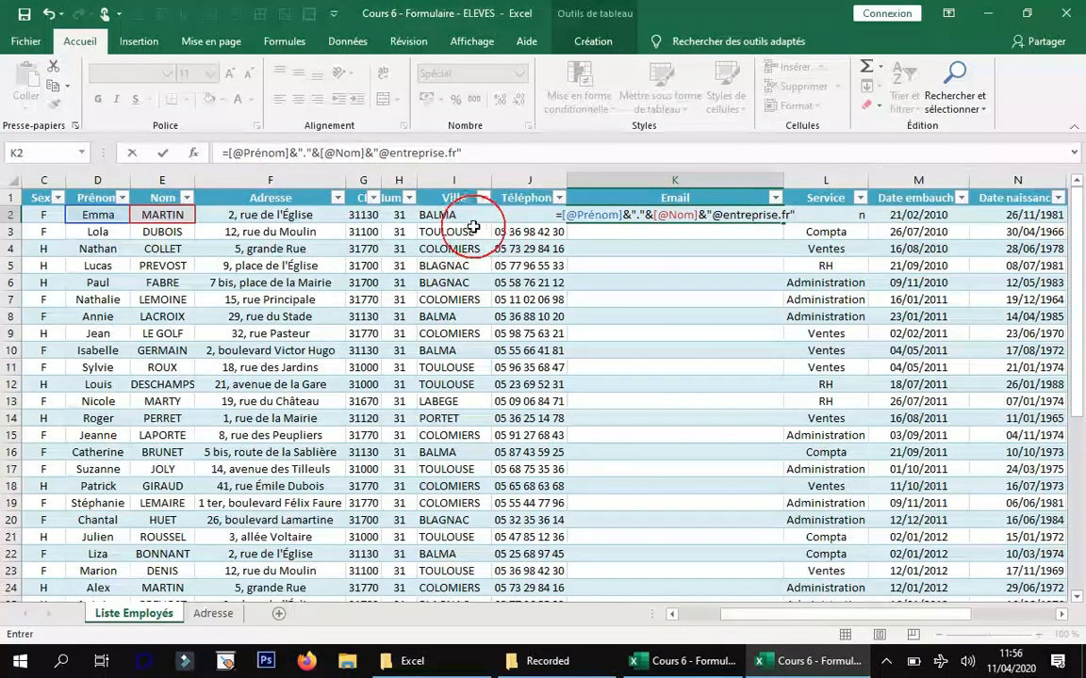
key("Return")
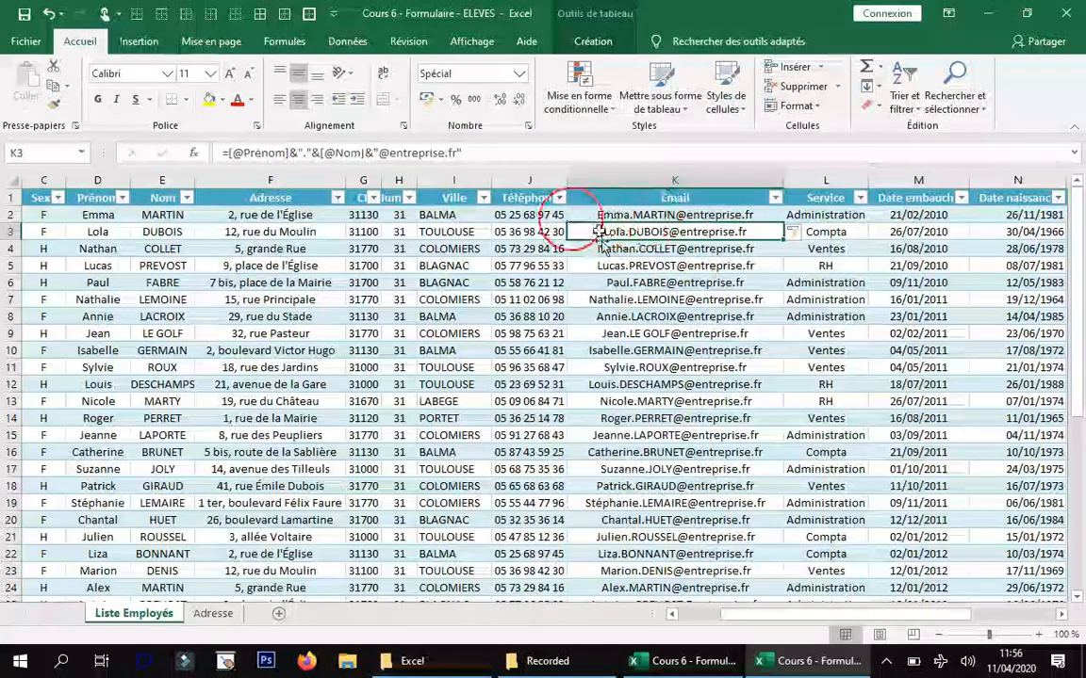
left_click(761, 213)
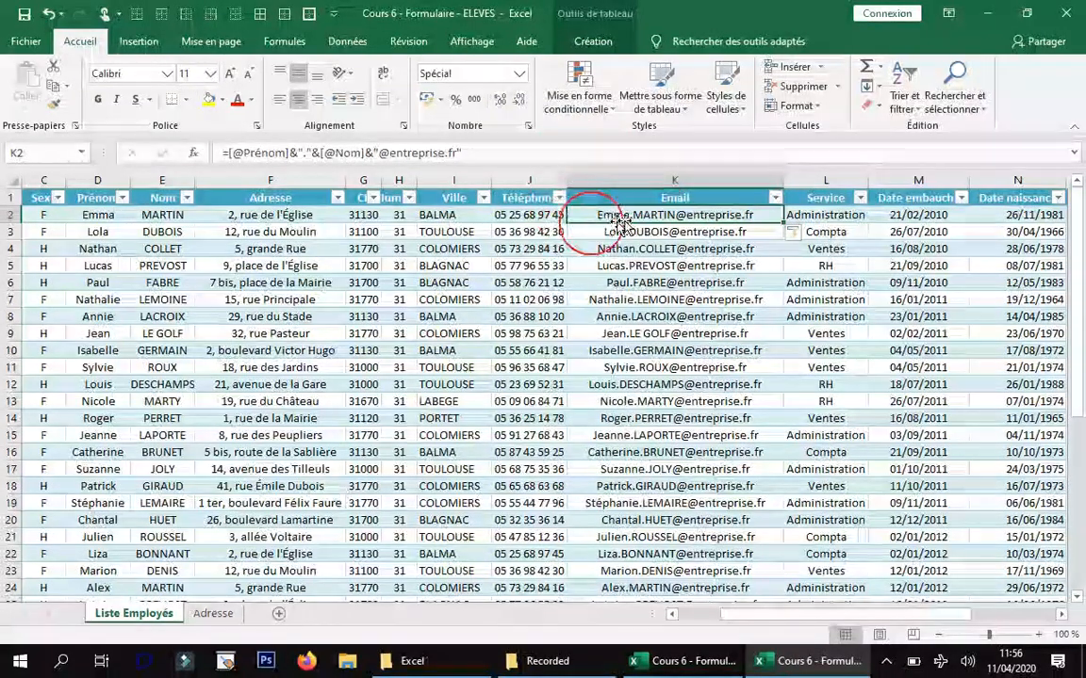
left_click(229, 153)
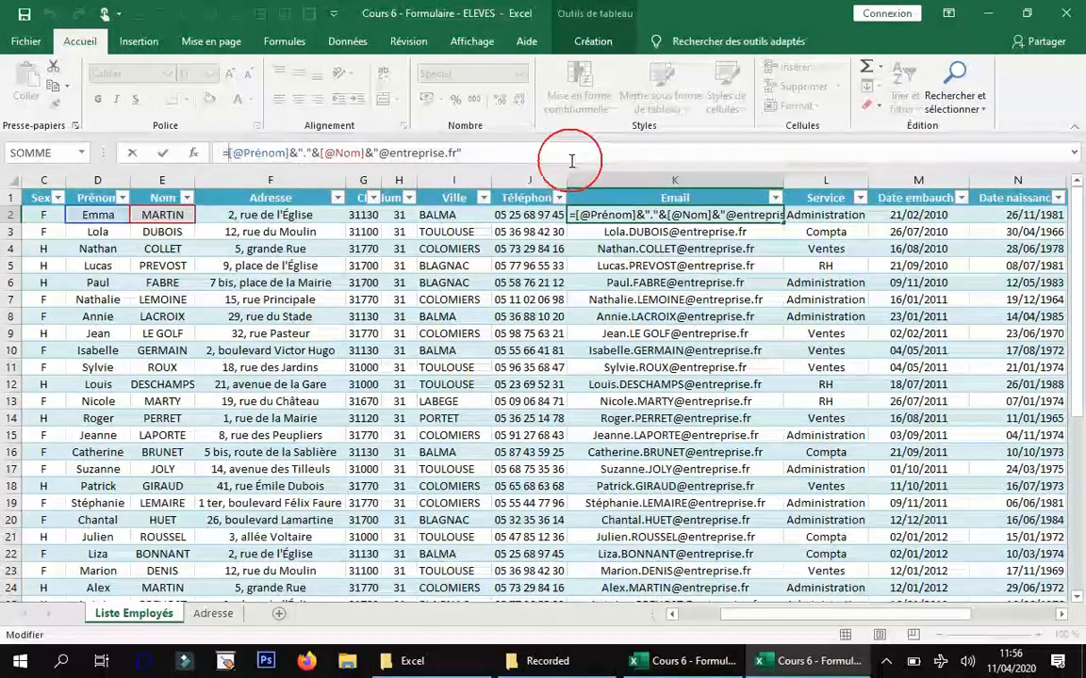
type("MI")
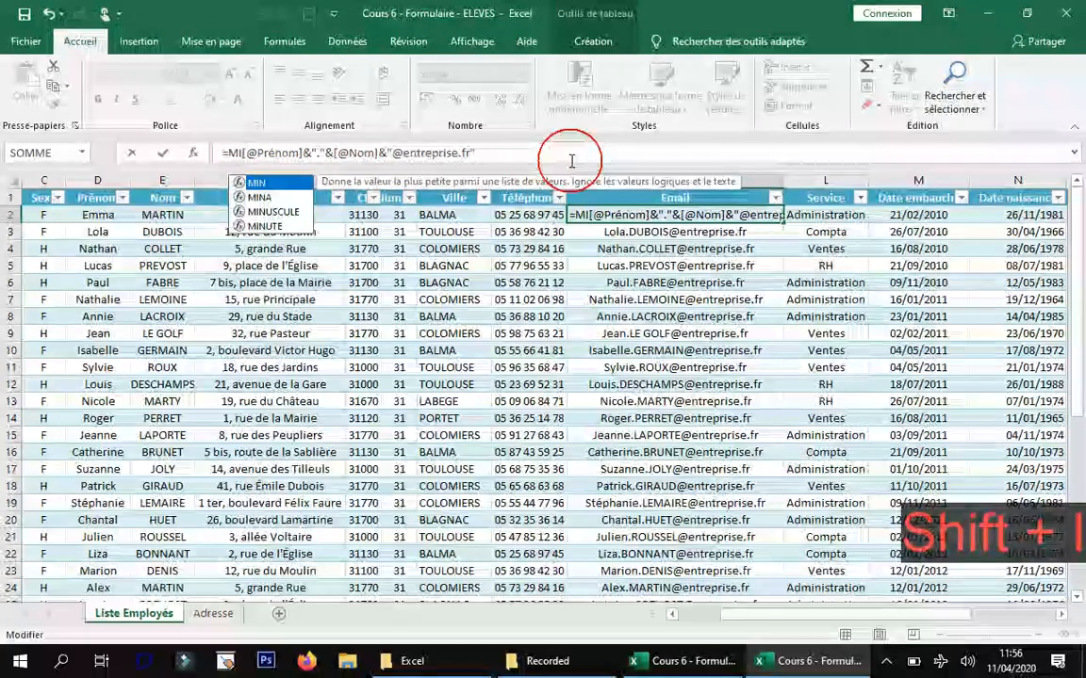
double_click(275, 212)
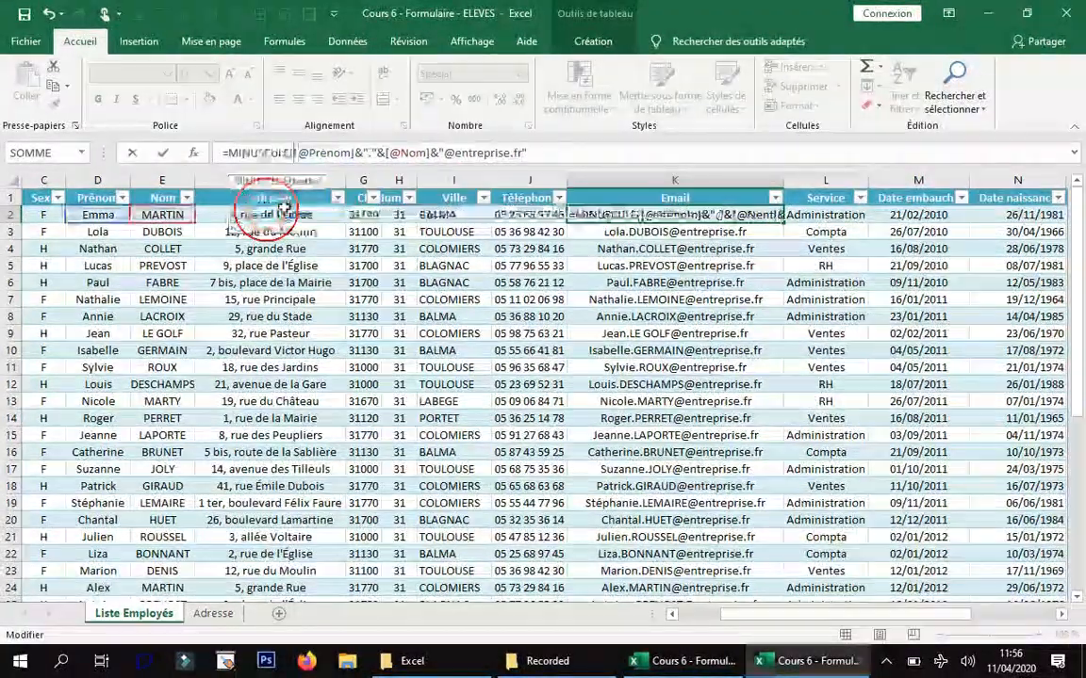
left_click(550, 149)
type(")")
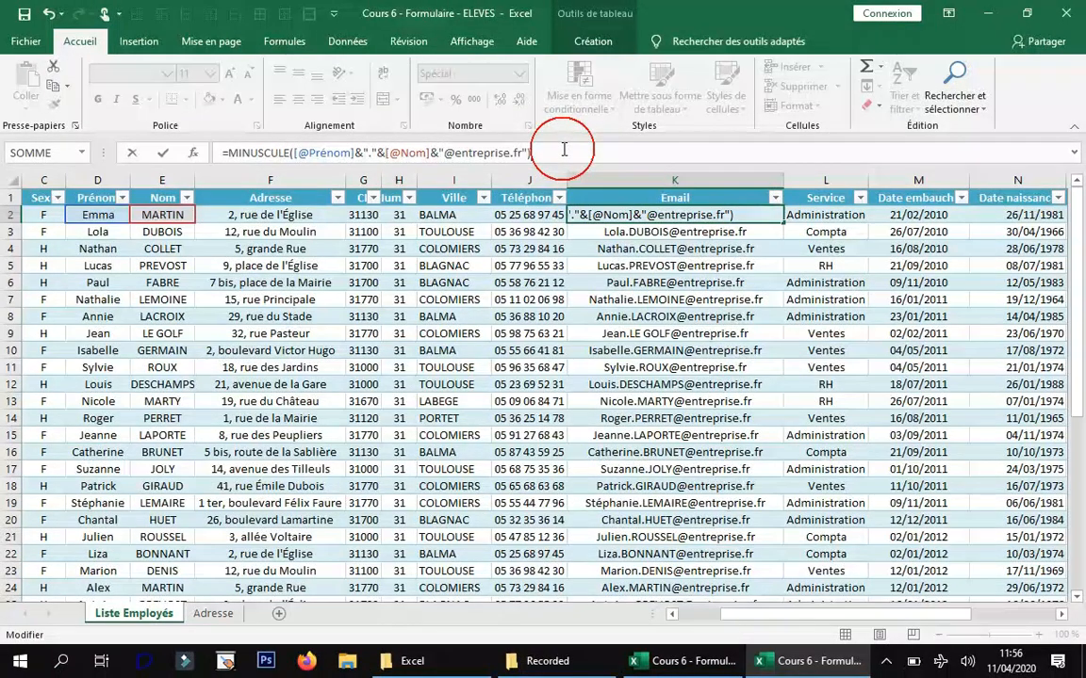
key("Return")
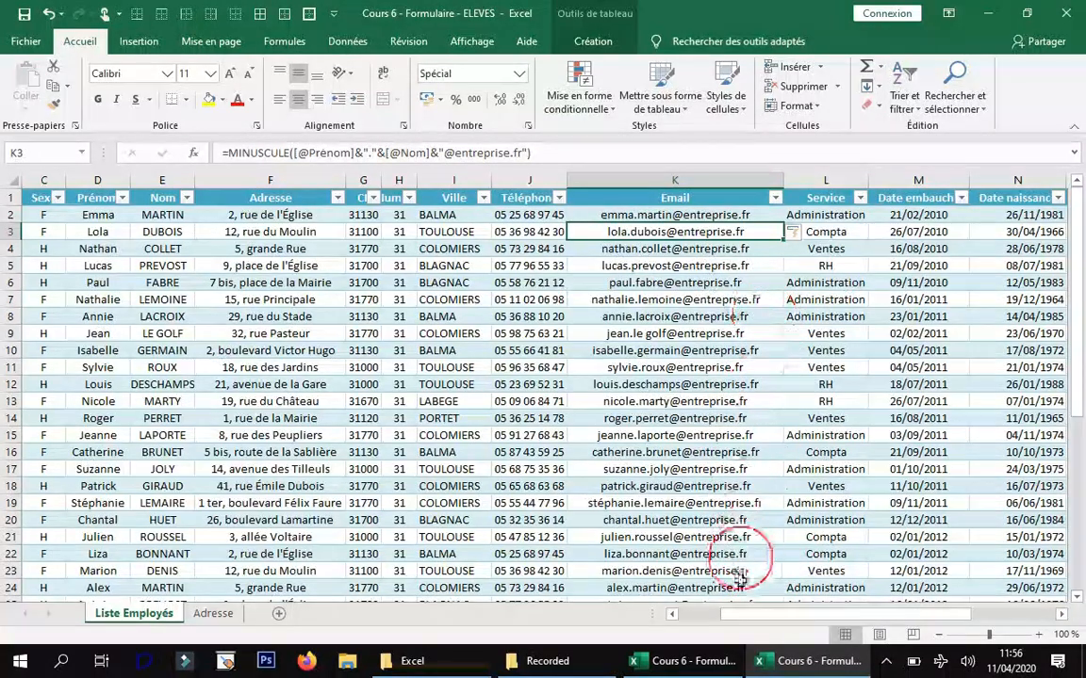
left_click_drag(752, 617, 808, 602)
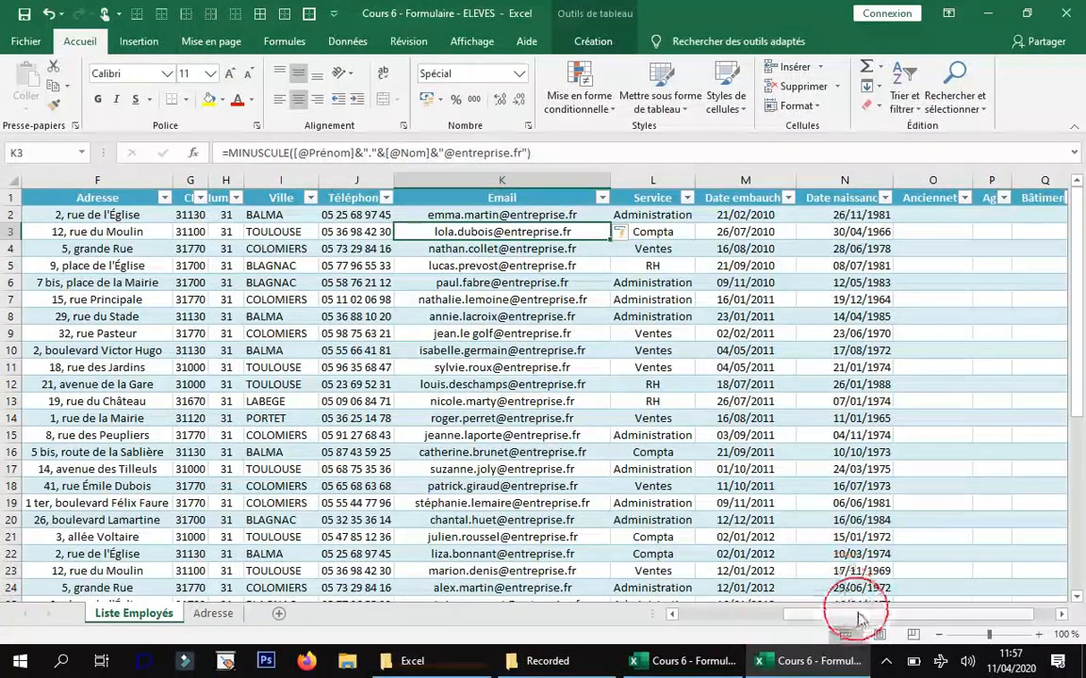
left_click_drag(865, 615, 878, 621)
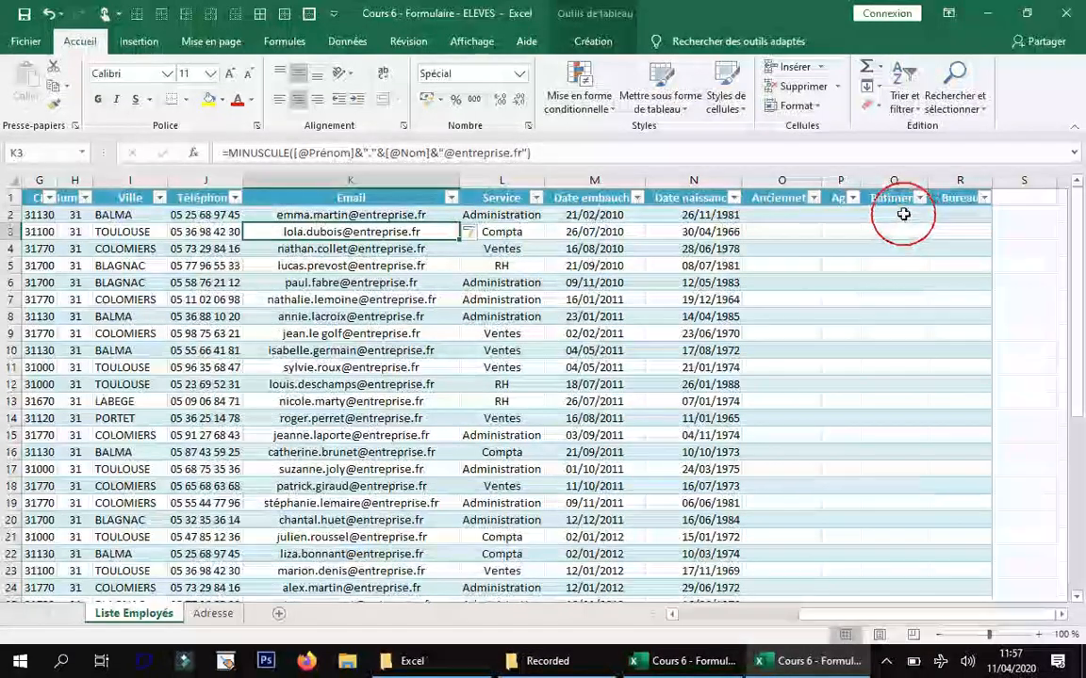
left_click(902, 214)
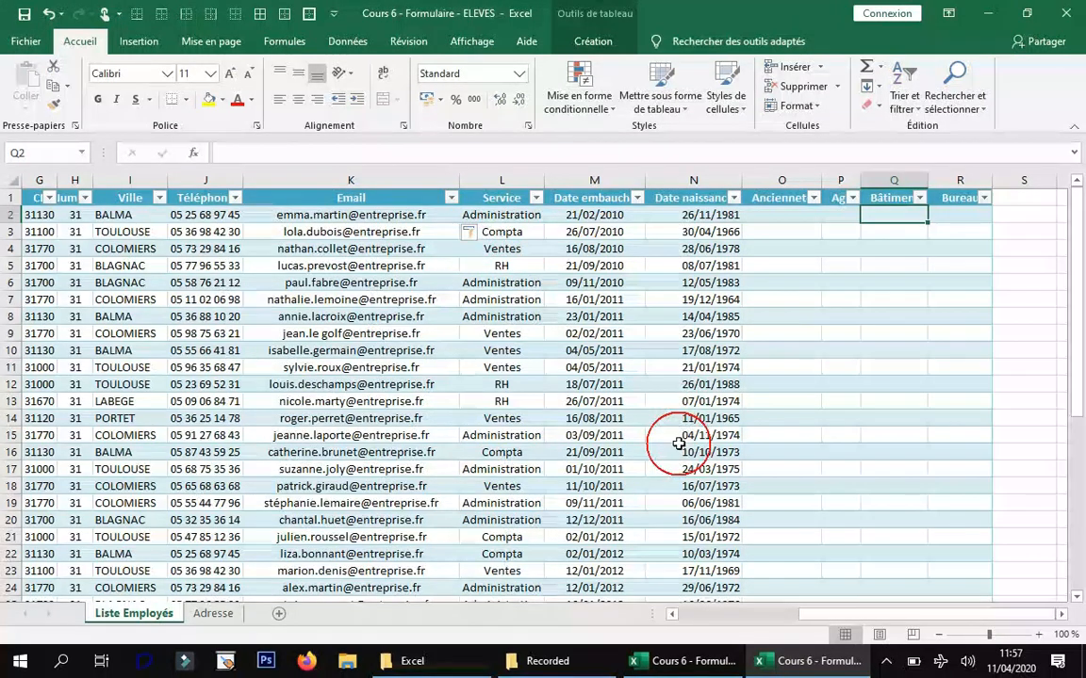
type("=")
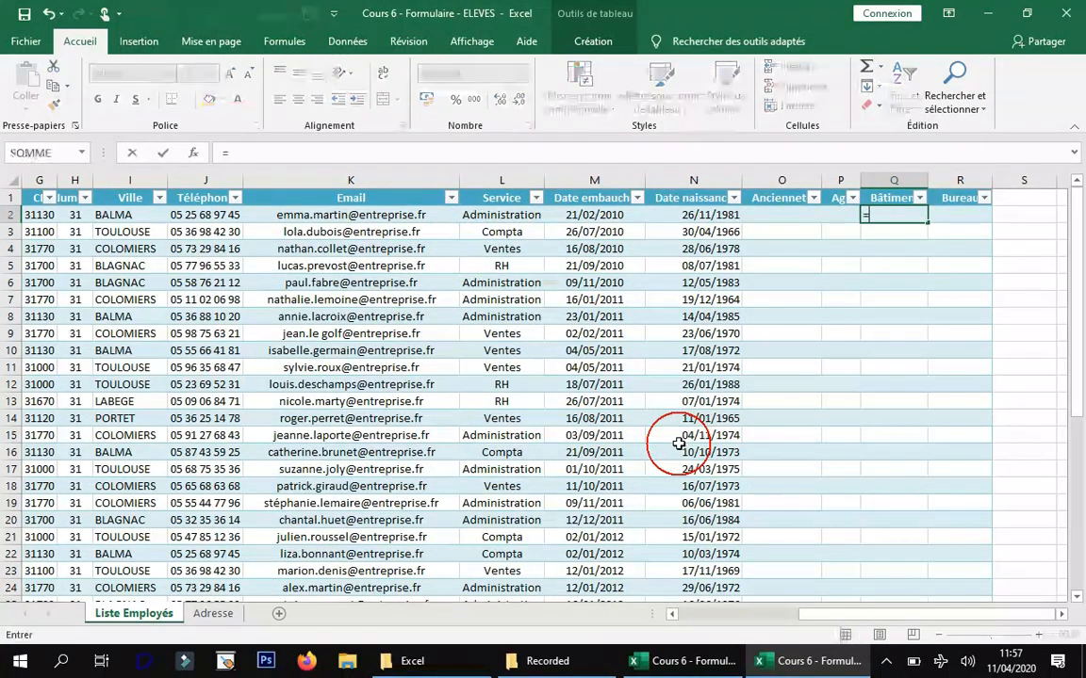
type("ST")
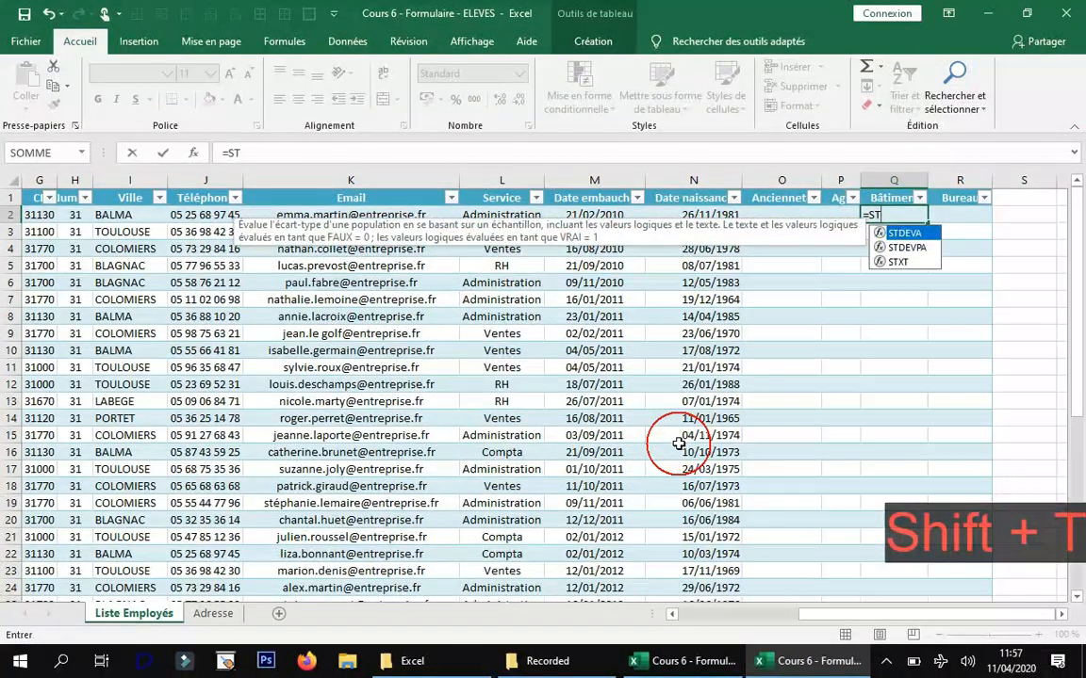
left_click(900, 262)
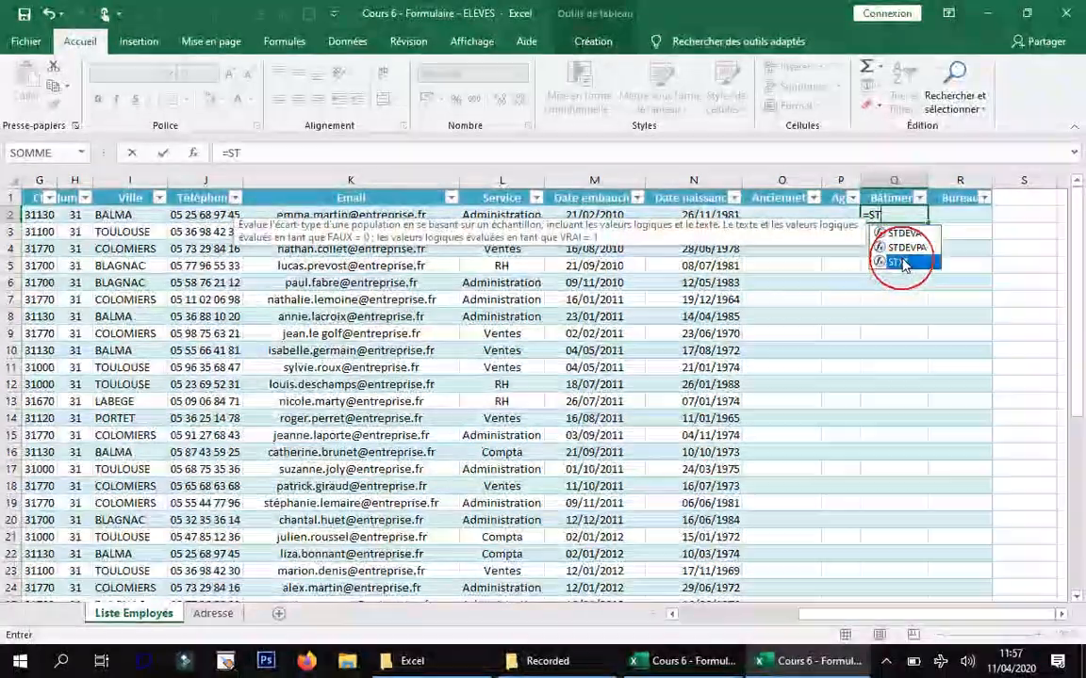
double_click(900, 262)
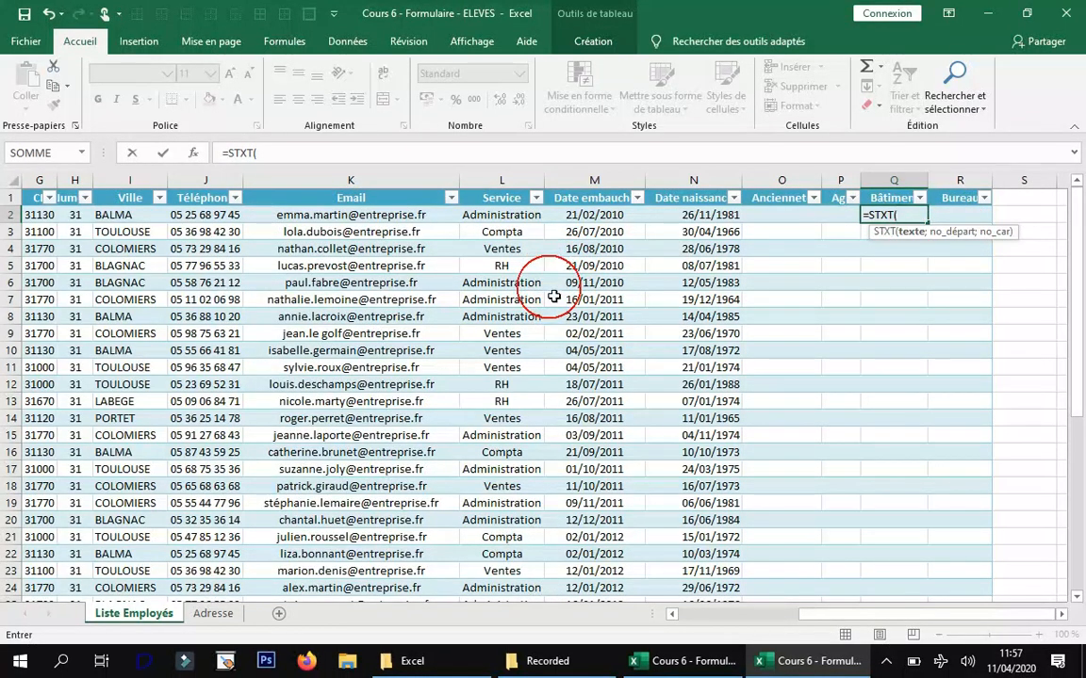
left_click(495, 215)
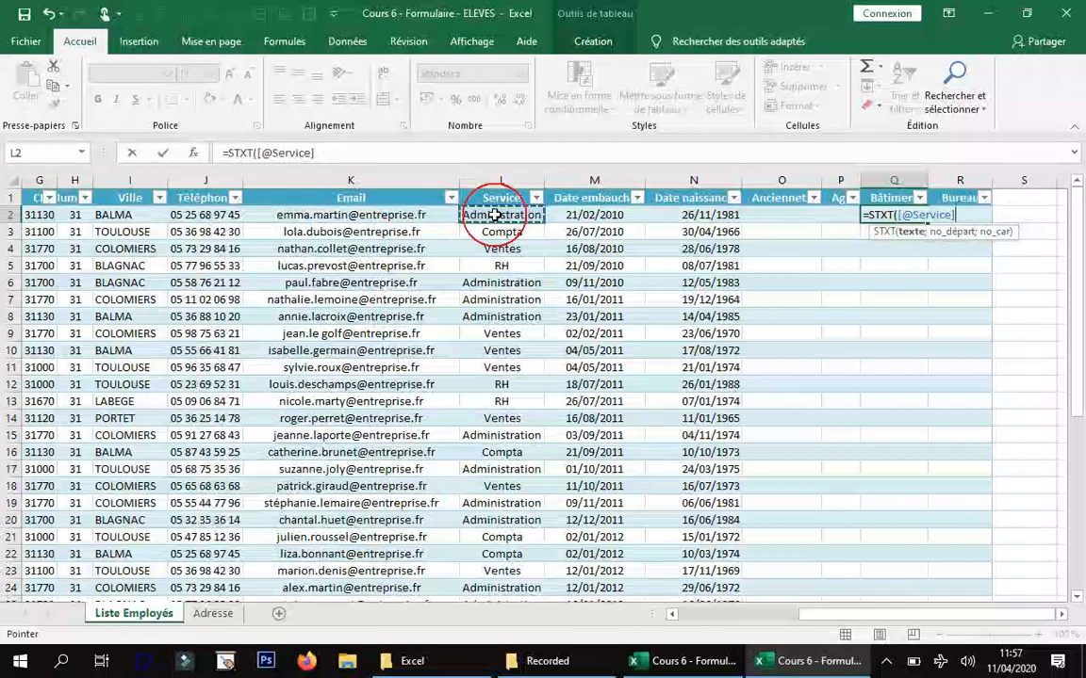
type(";")
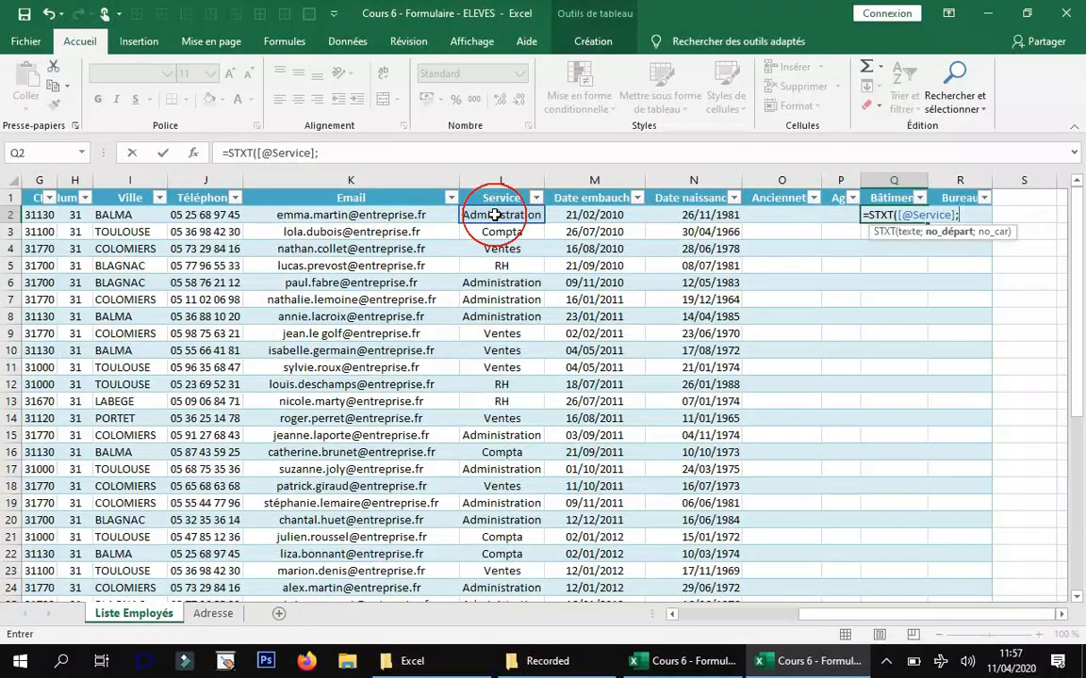
type("1;1)")
key("Return")
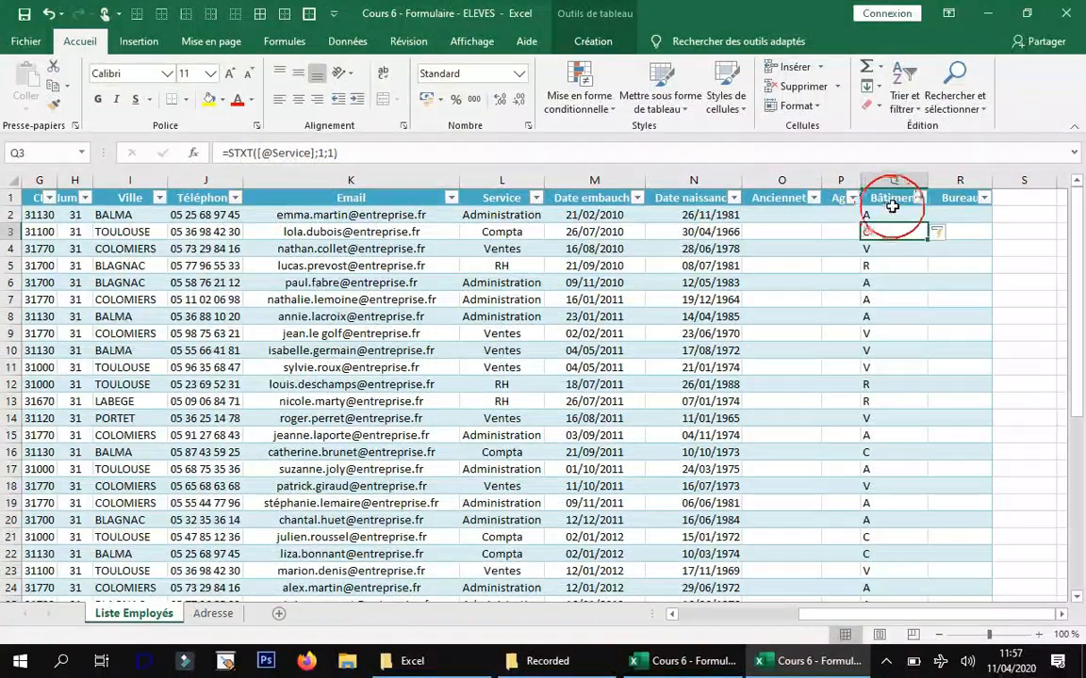
left_click(877, 216)
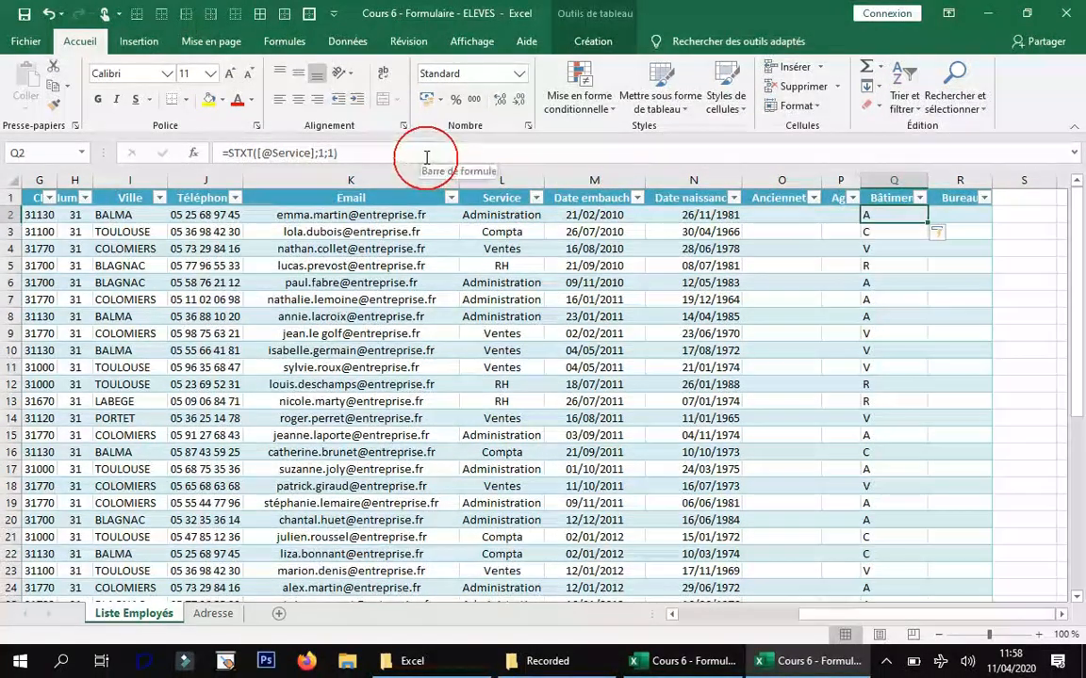
left_click(838, 151)
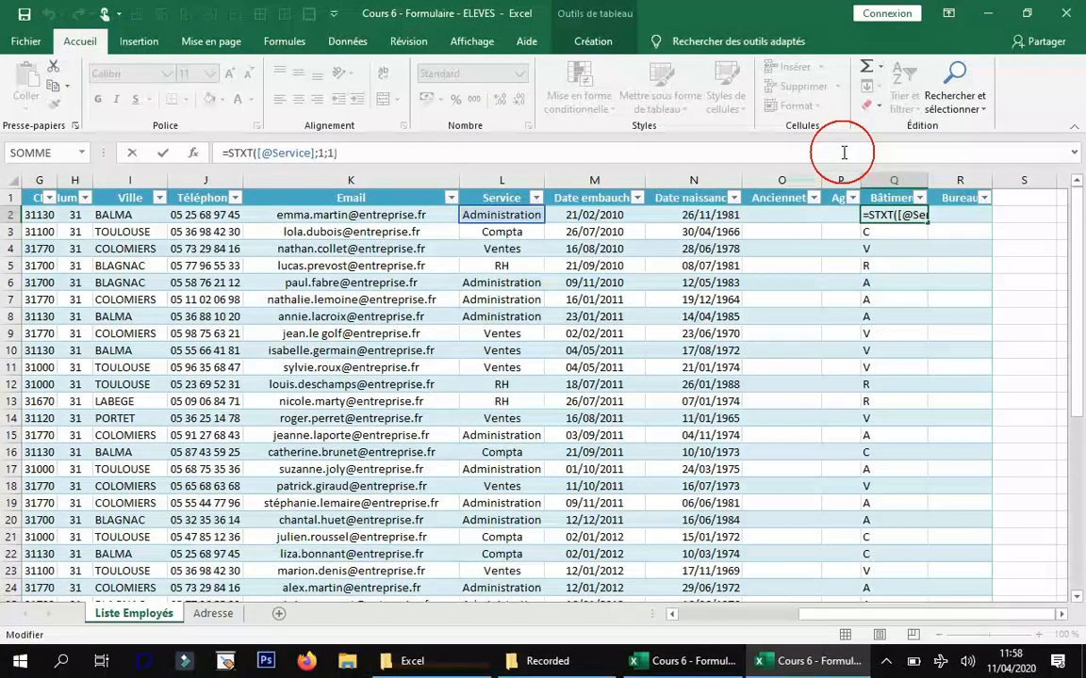
key("Return")
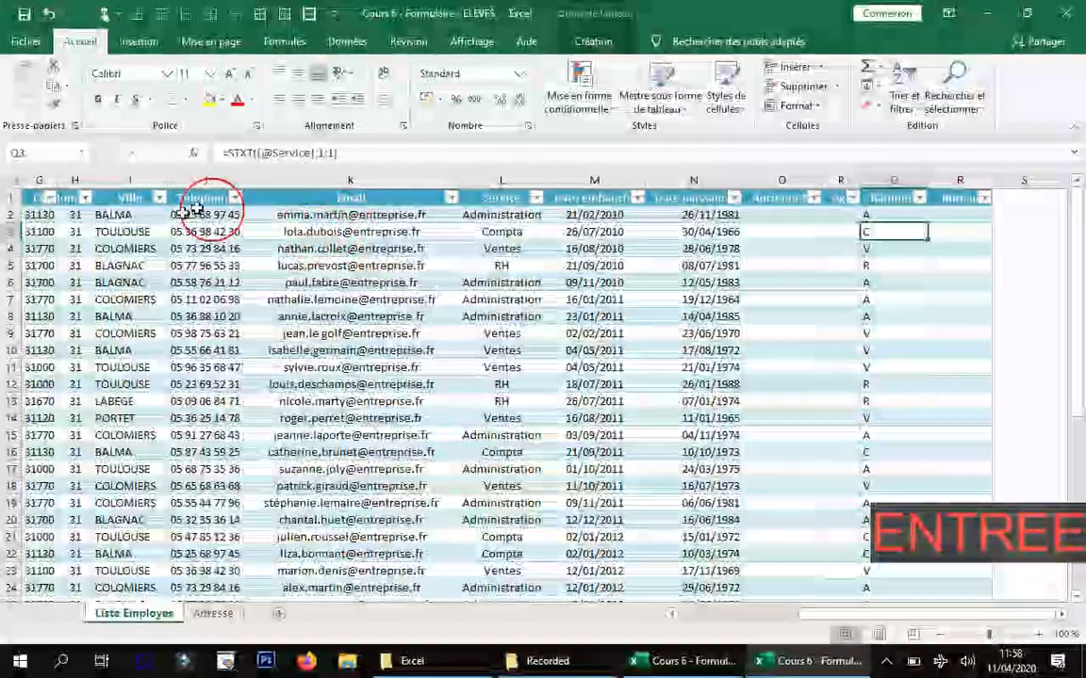
- Enter the formula =11/04/2018-[@[Date embauche]] in O2 of the Ancienneté column
left_click(792, 214)
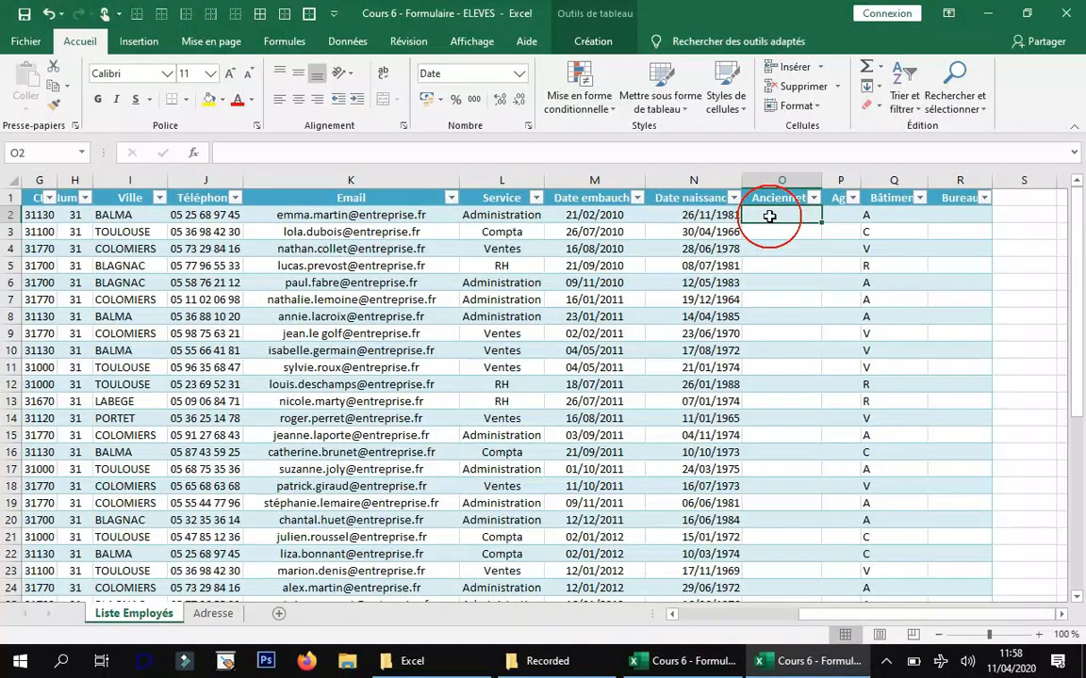
type("=")
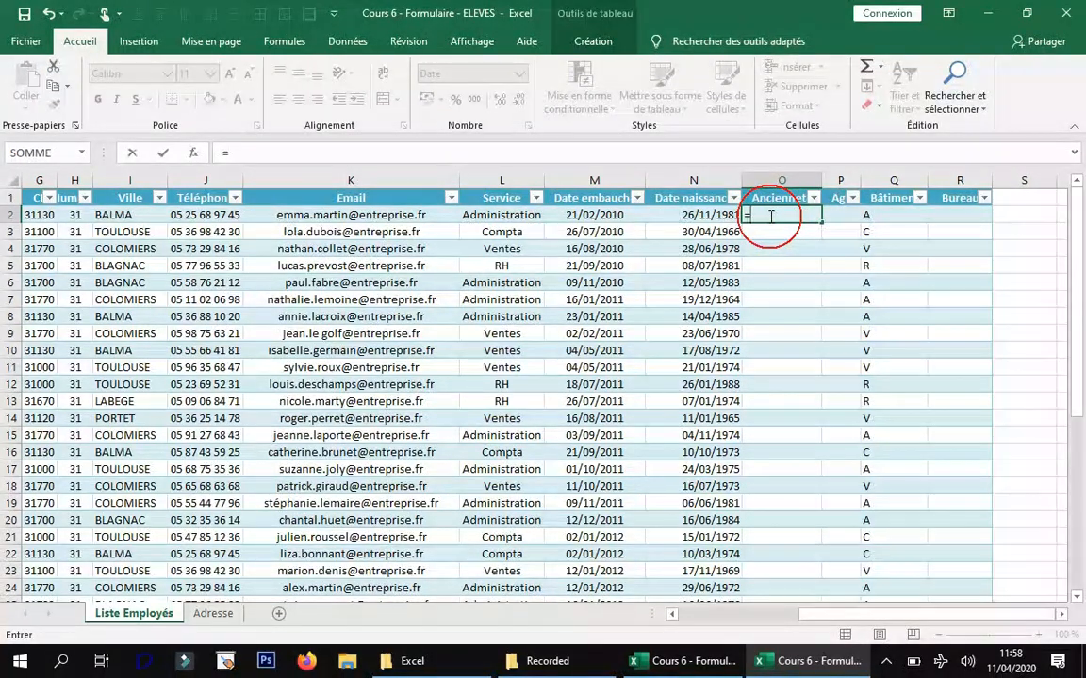
type("11")
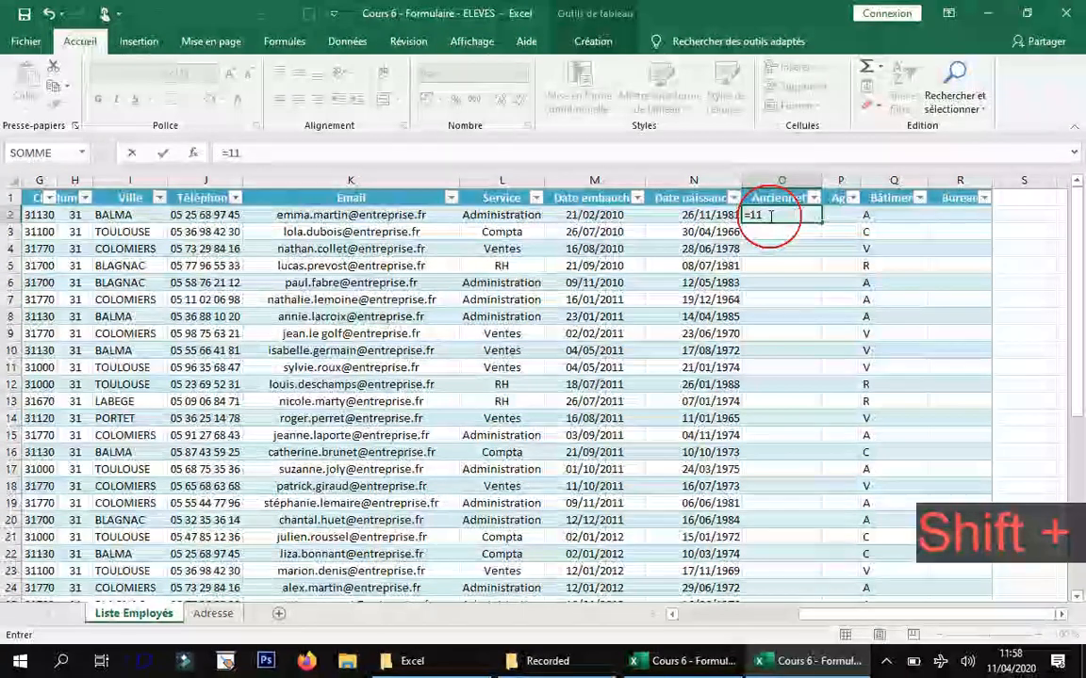
type("/")
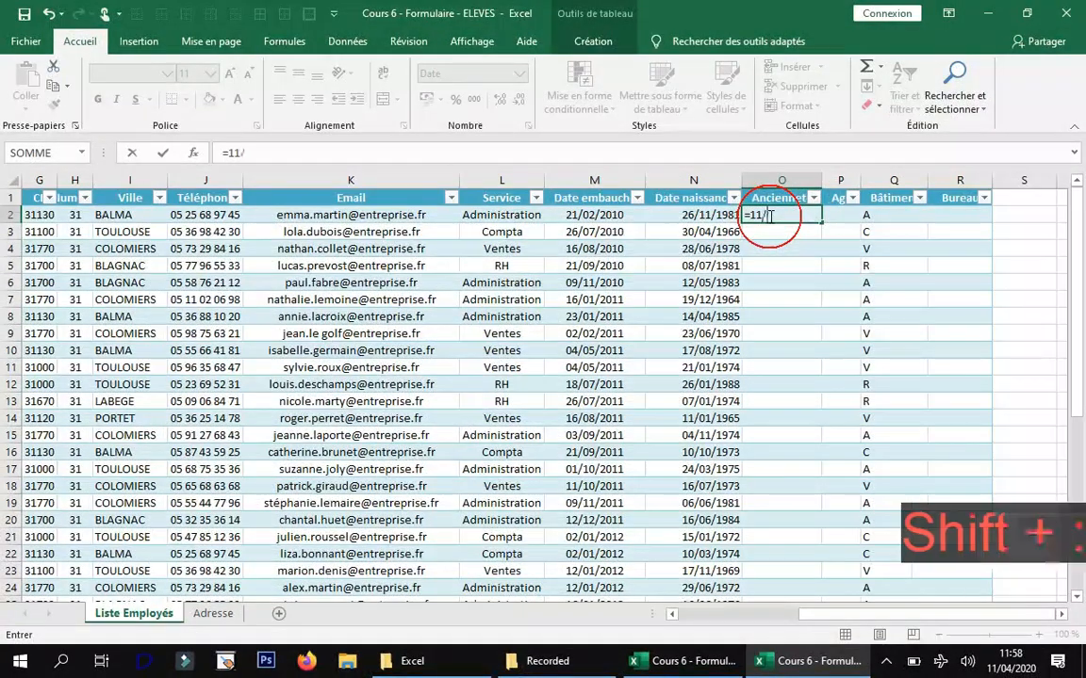
type("04")
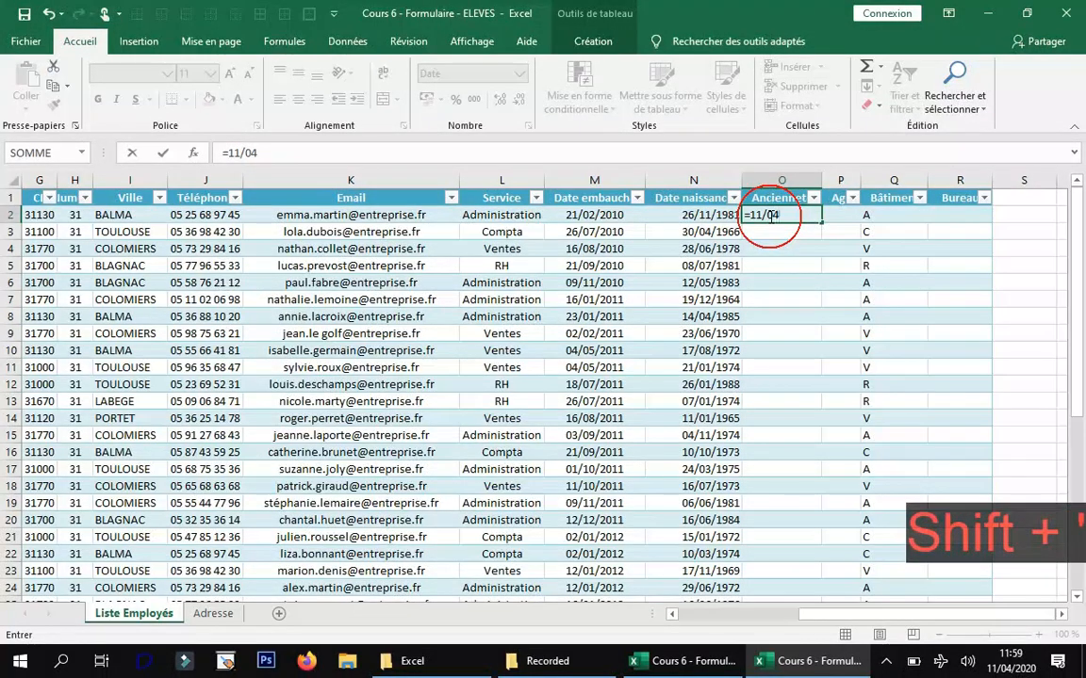
type("/")
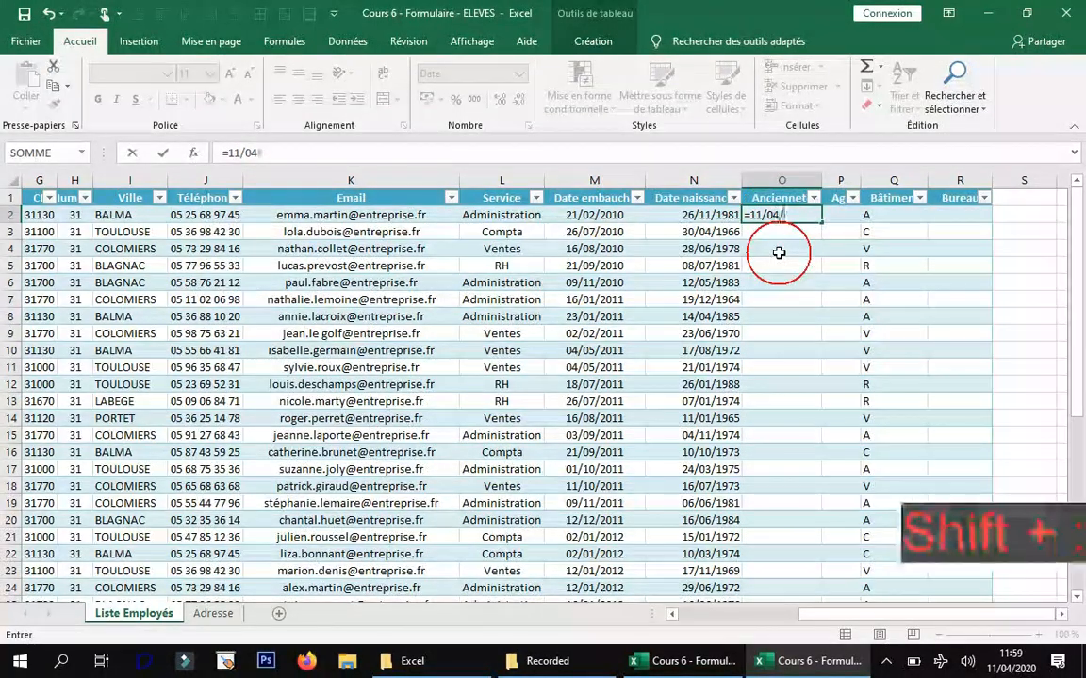
type("201")
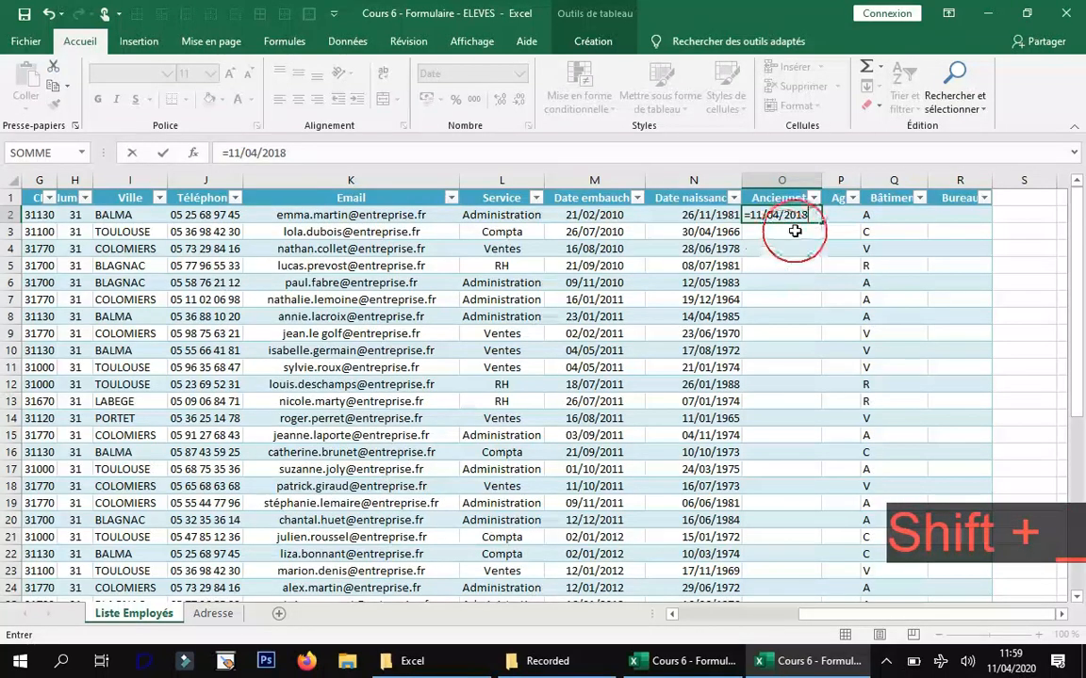
type("8-")
left_click(586, 216)
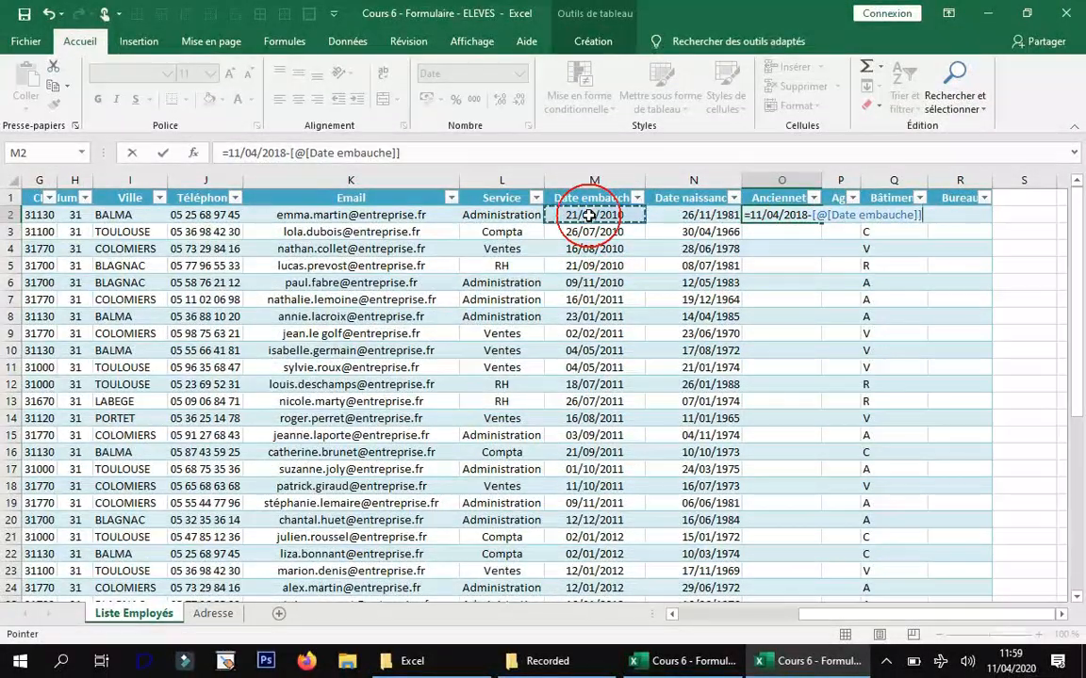
key("Return")
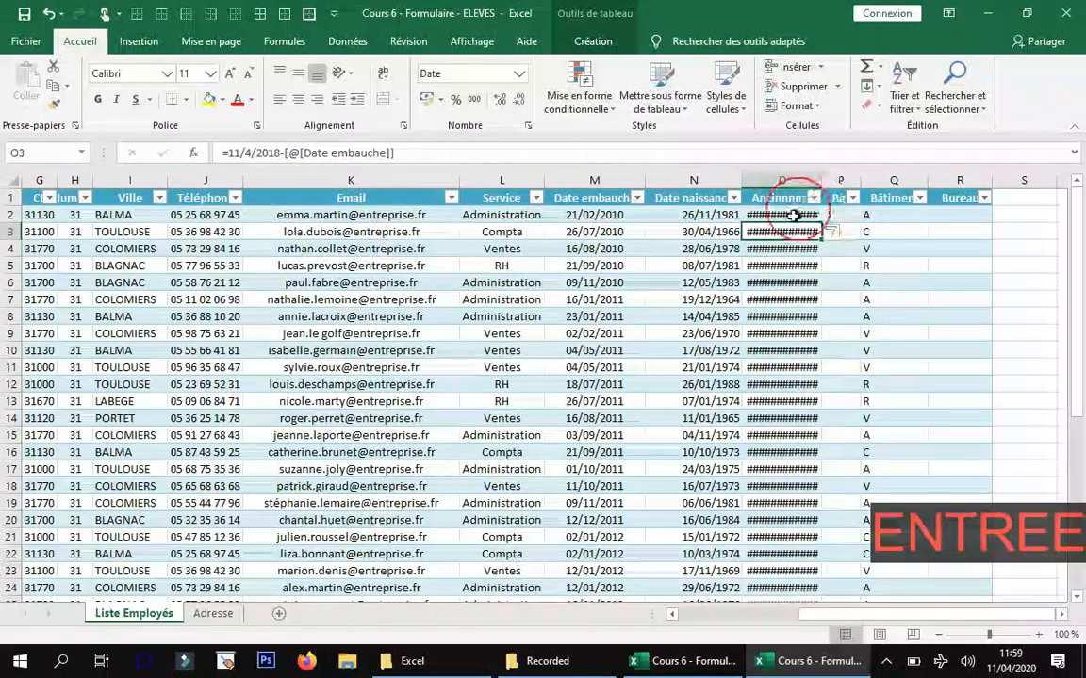
- Insert the DATE function before 11/4/2018 in the O2 formula
left_click(794, 215)
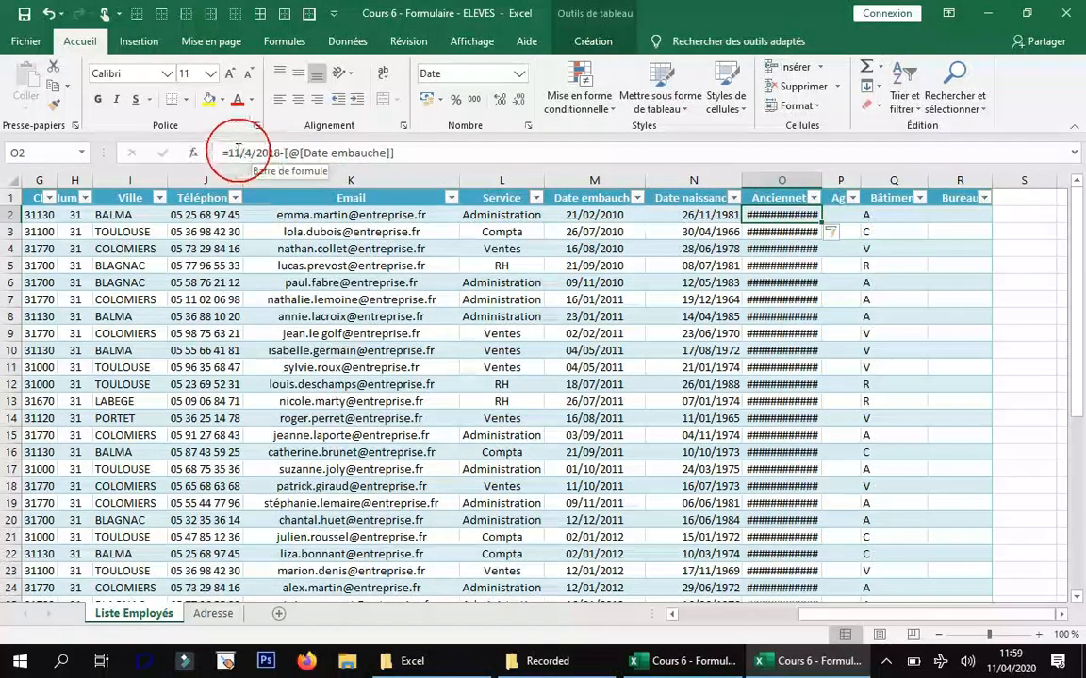
left_click_drag(230, 152, 260, 153)
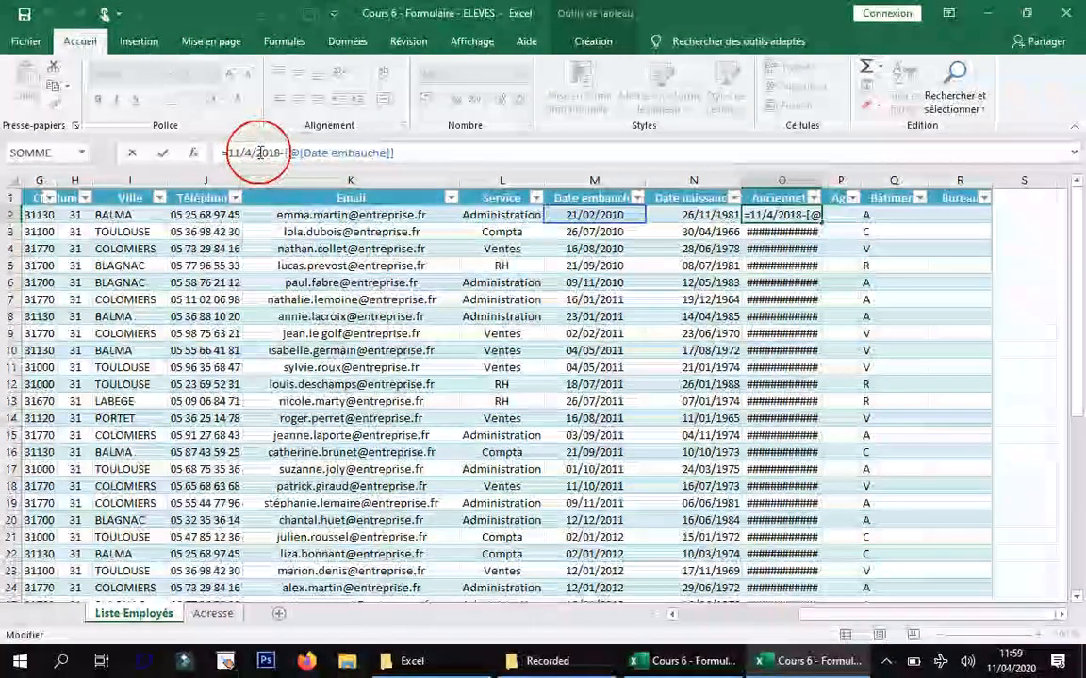
type("DQTE")
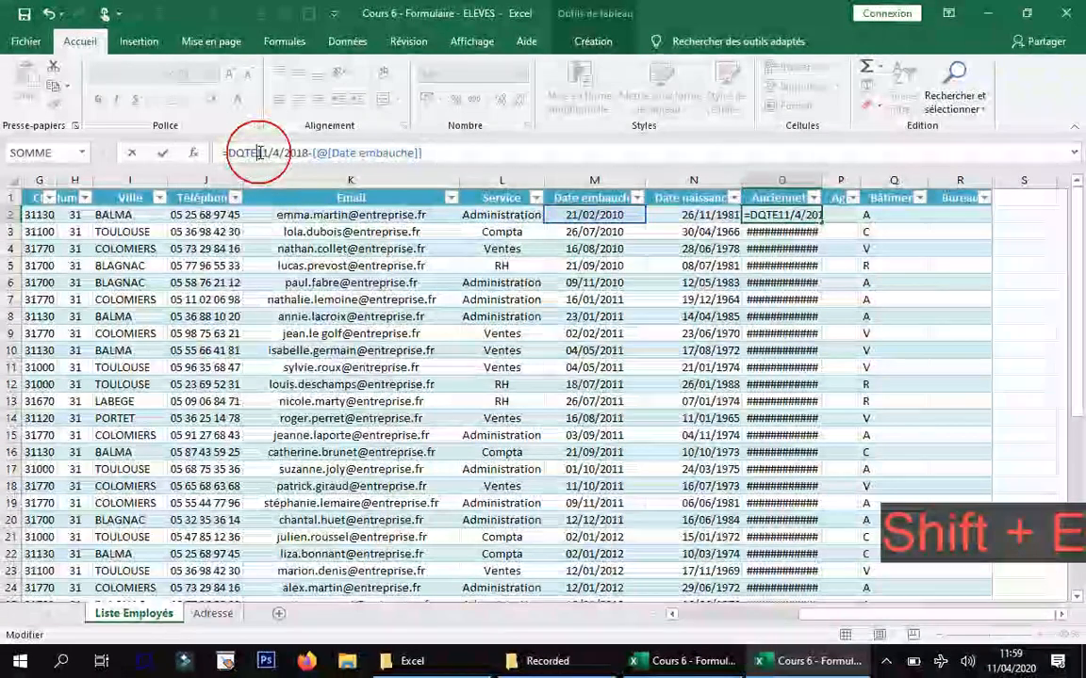
key("BackSpace")
key("BackSpace")
key("BackSpace")
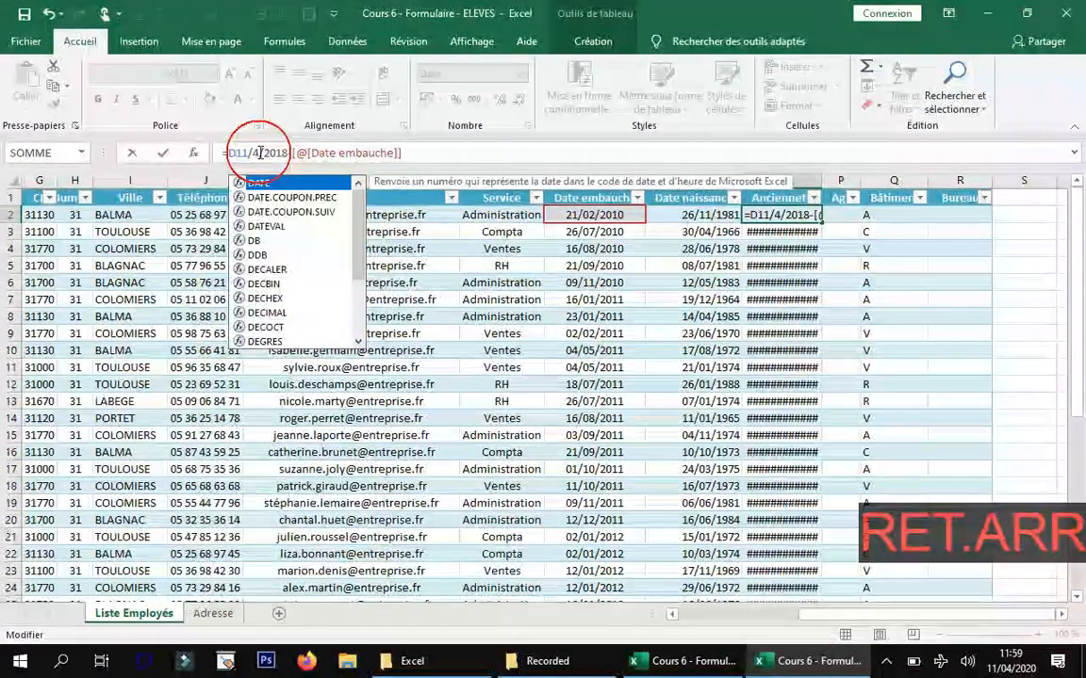
double_click(262, 183)
- Complete the O2 formula as =DATE(11;4;2020)-[@[Date embauche]] and enter it in the Ancienneté column
left_click(276, 151)
key("BackSpace")
type(";")
left_click(288, 152)
key("BackSpace")
type(";4;")
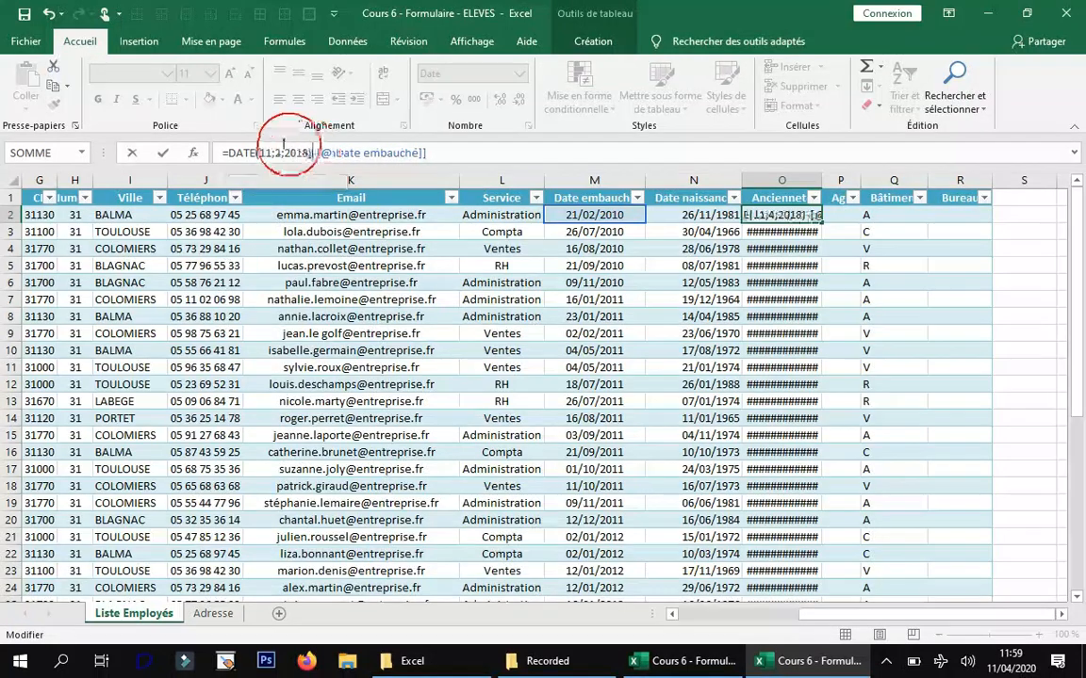
key("BackSpace")
key("BackSpace")
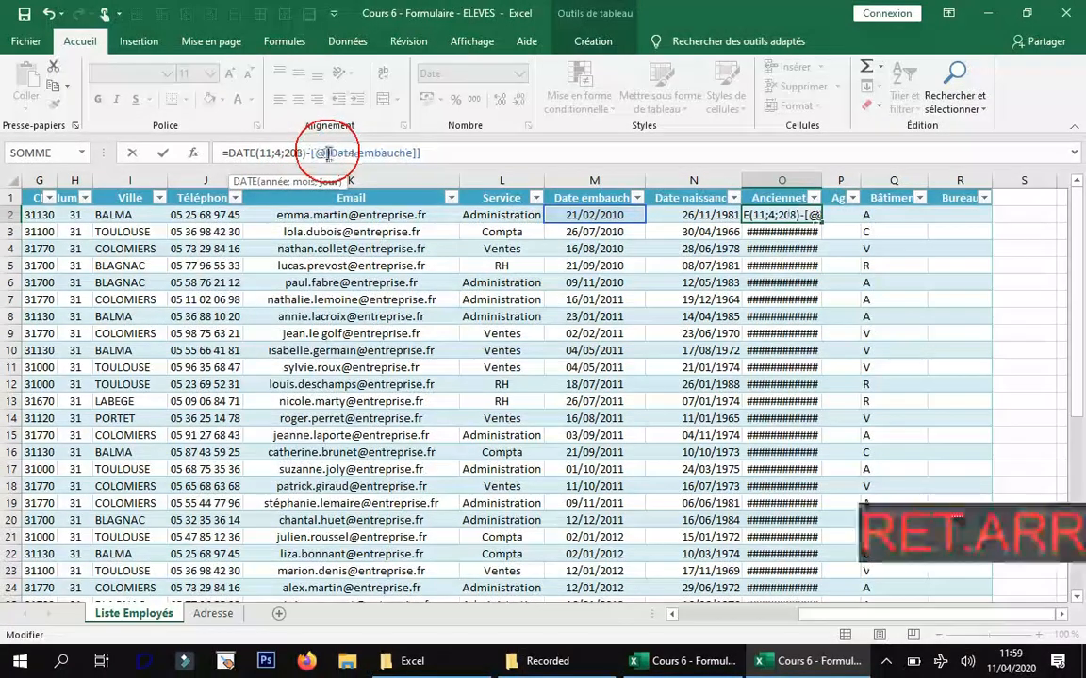
type("20")
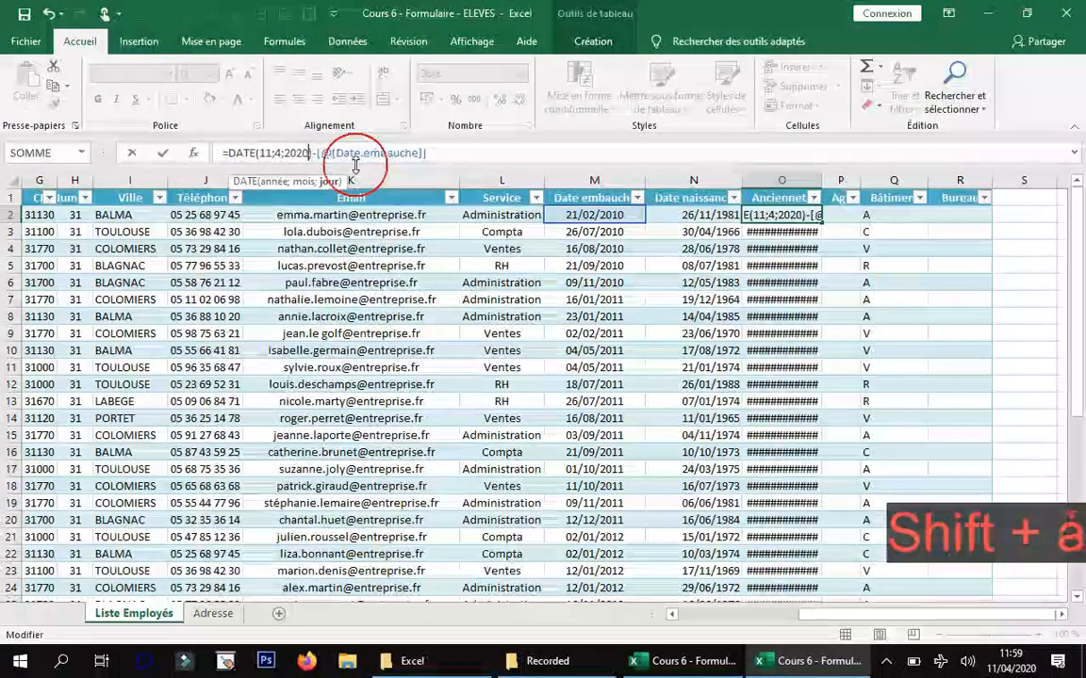
key("Return")
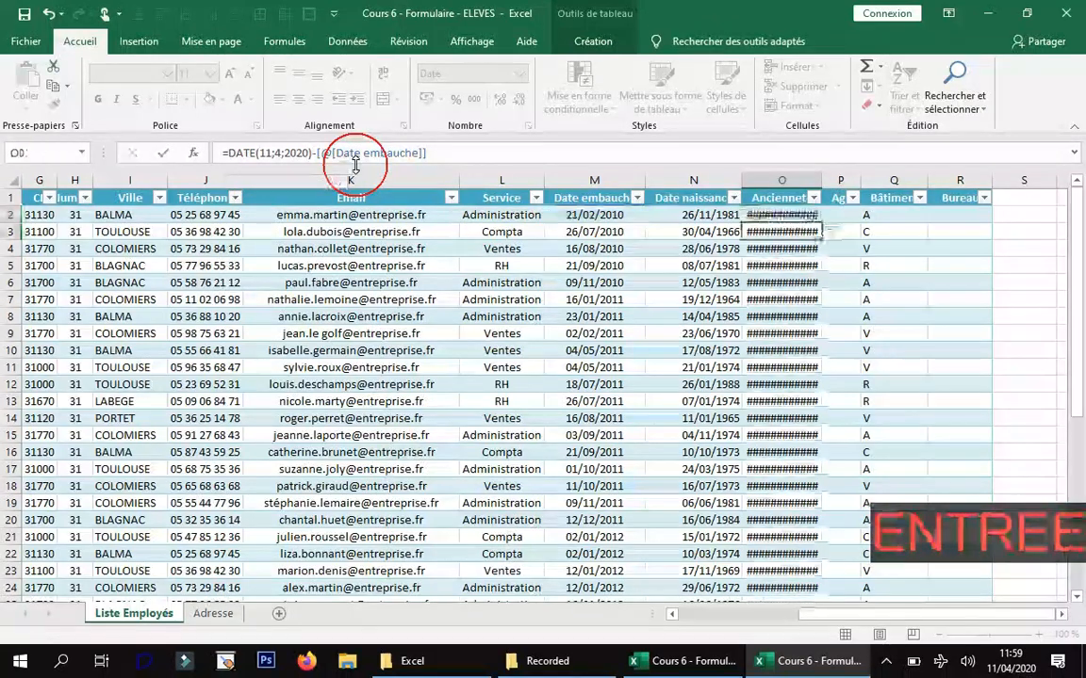
- Widen the Ancienneté column and reorder the date arguments in O2 so the formula is =DATE(2020;4;11)-[@[Date embauche]]
left_click_drag(844, 178, 848, 175)
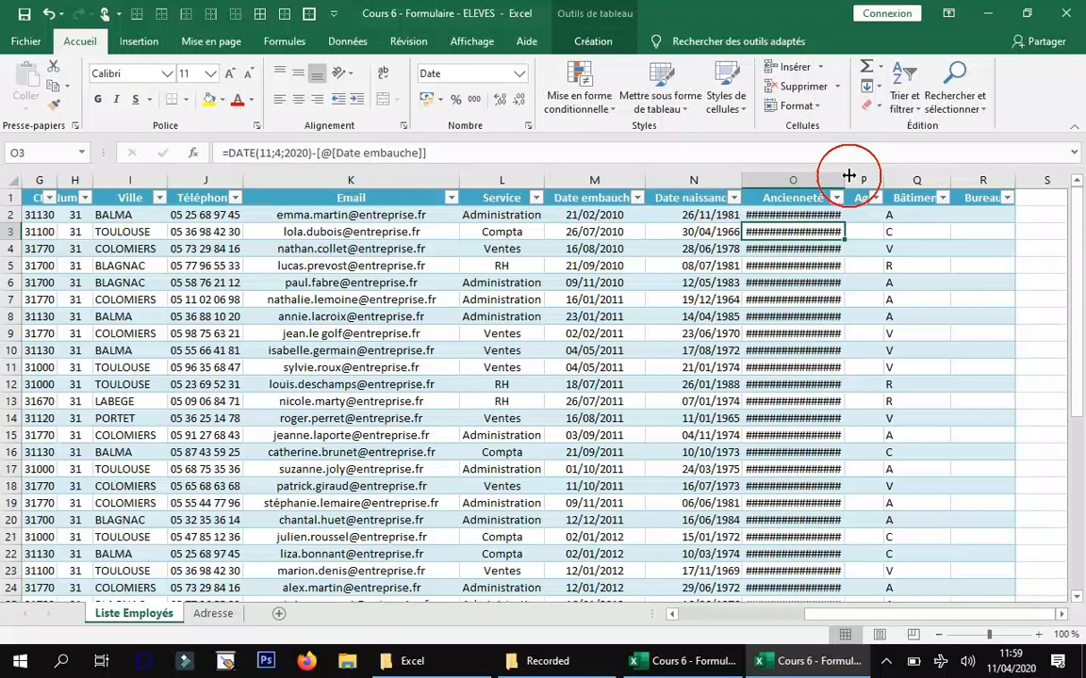
left_click(778, 215)
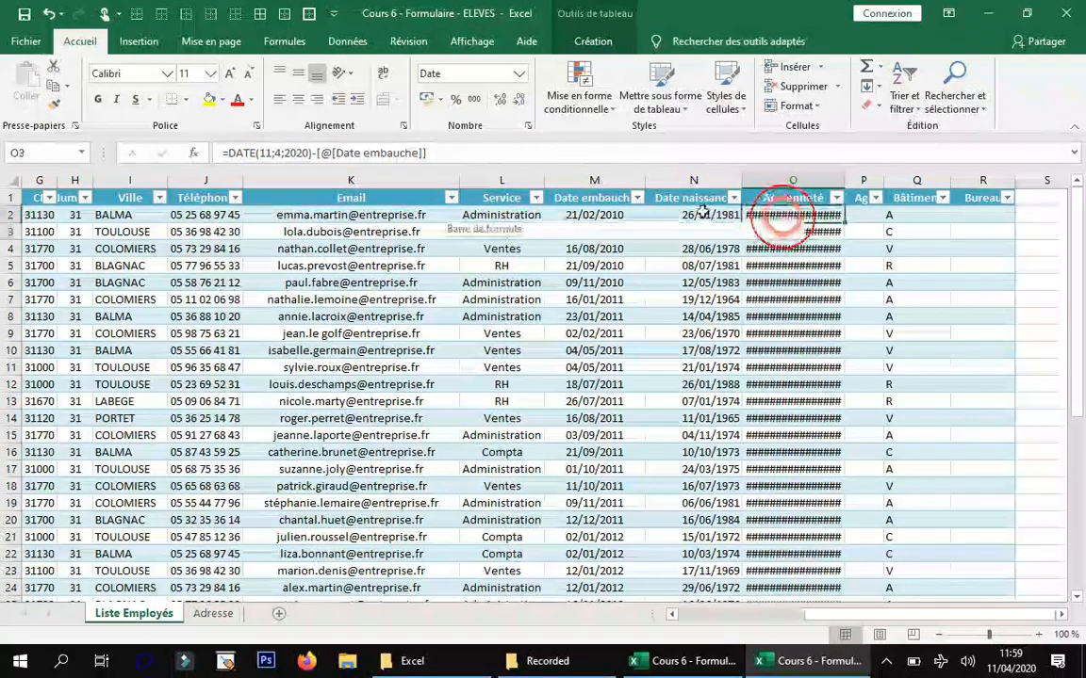
left_click(283, 153)
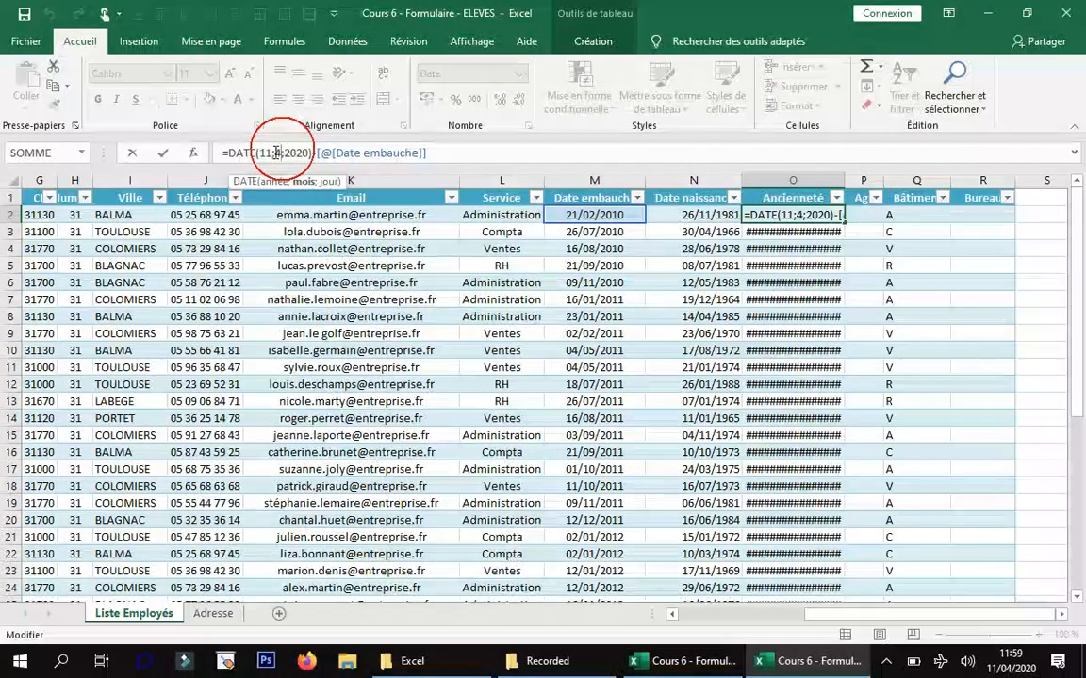
key("BackSpace")
key("BackSpace")
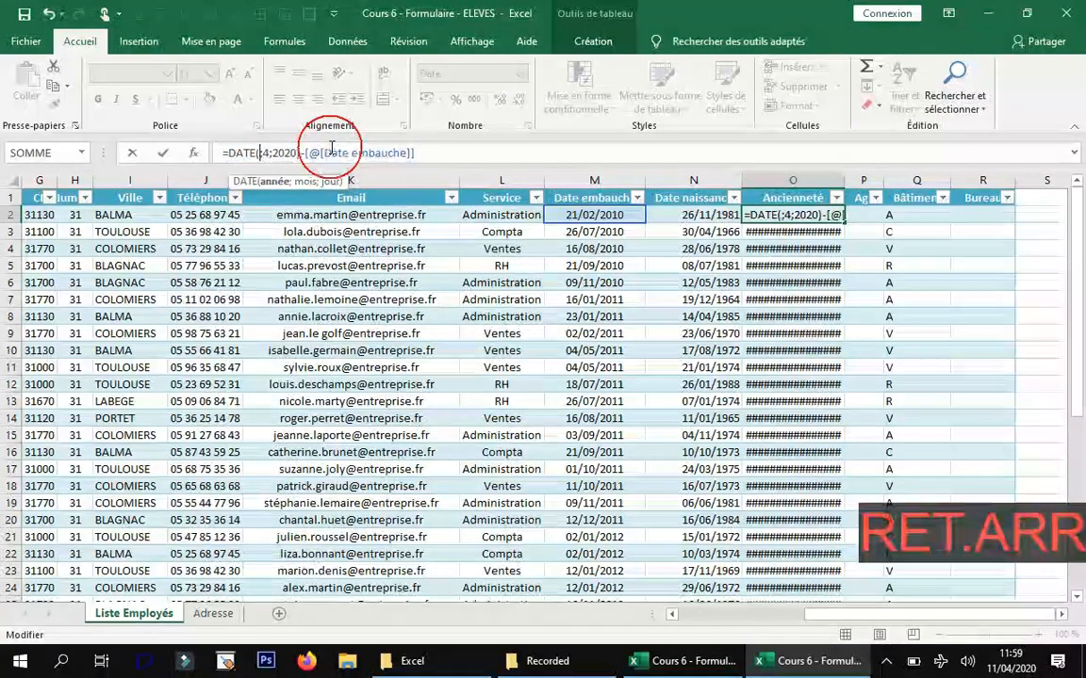
type("202")
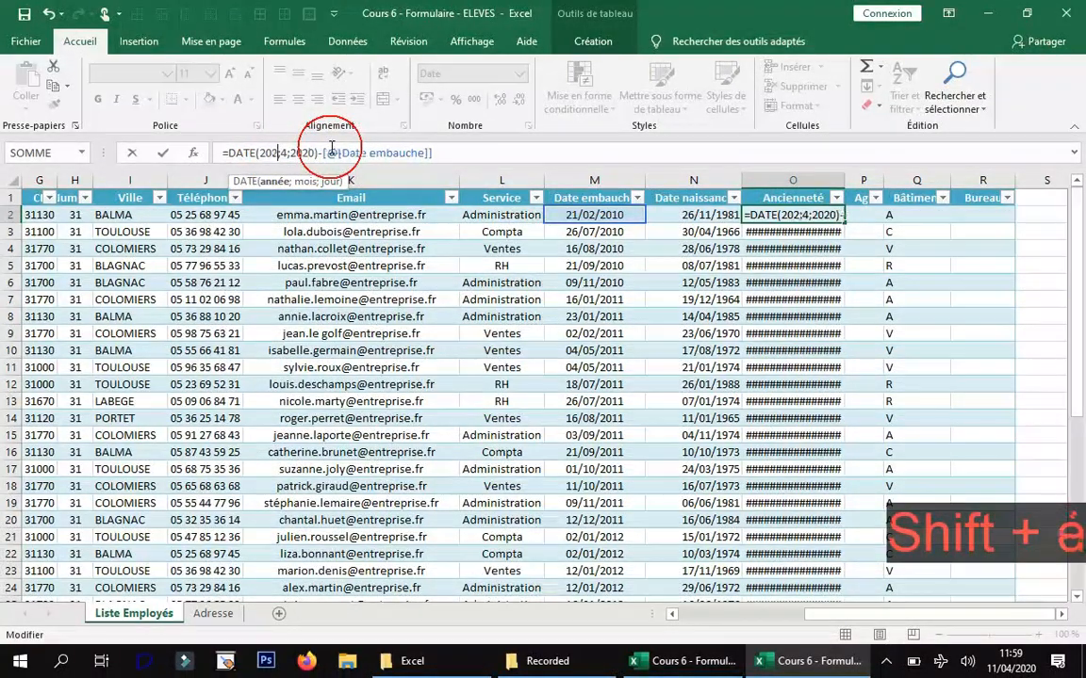
type("0")
double_click(309, 152)
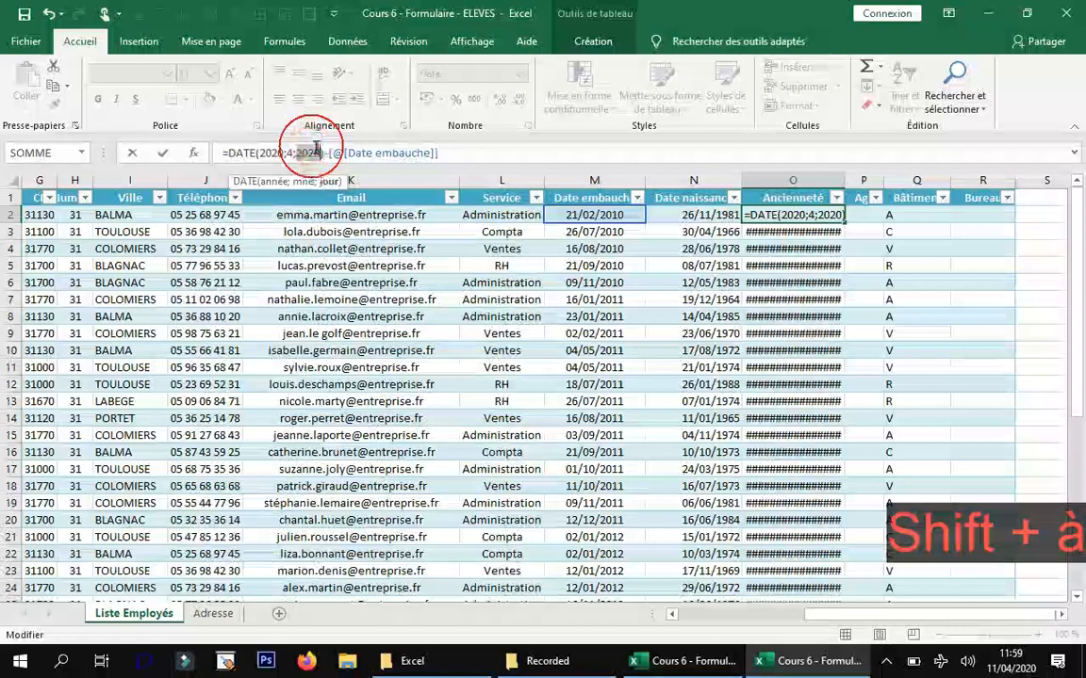
type("11")
key("Return")
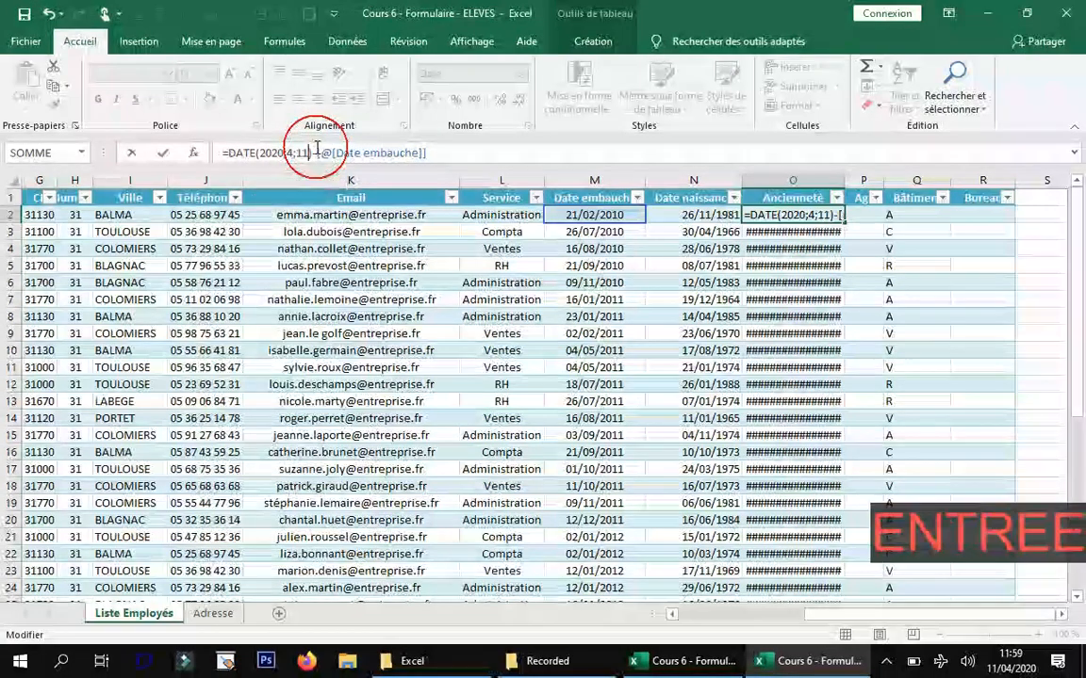
- Format the Ancienneté values from O2 down as Nombre with a thousands separator and 0 decimals
left_click(793, 215)
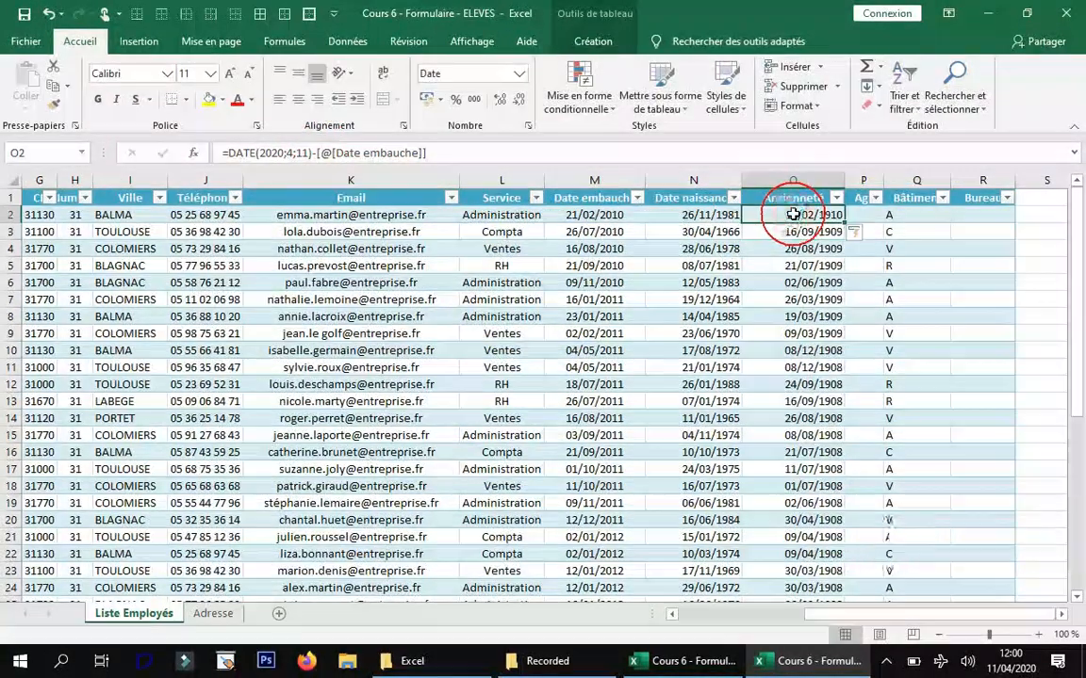
key("ctrl+shift+Down")
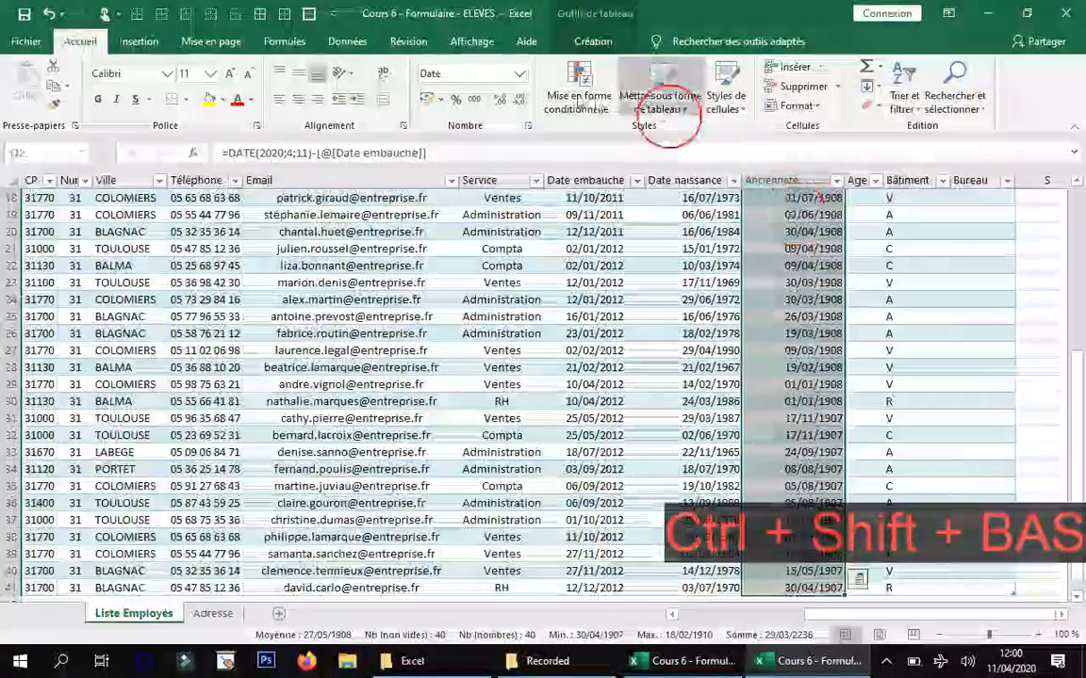
left_click(526, 125)
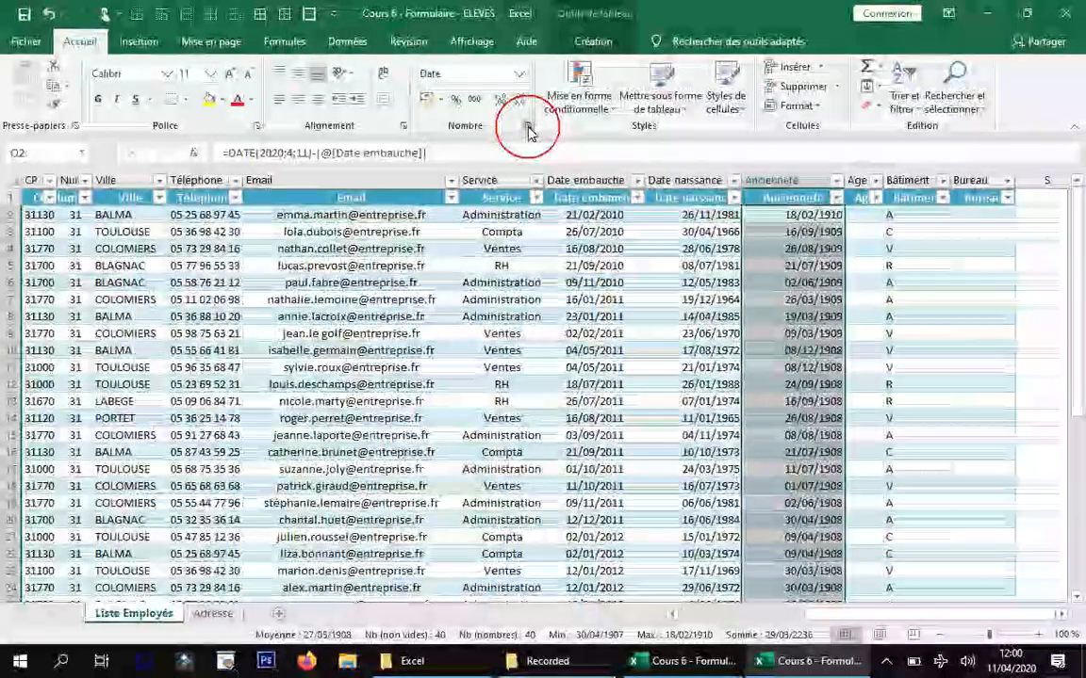
left_click(573, 202)
left_click(686, 249)
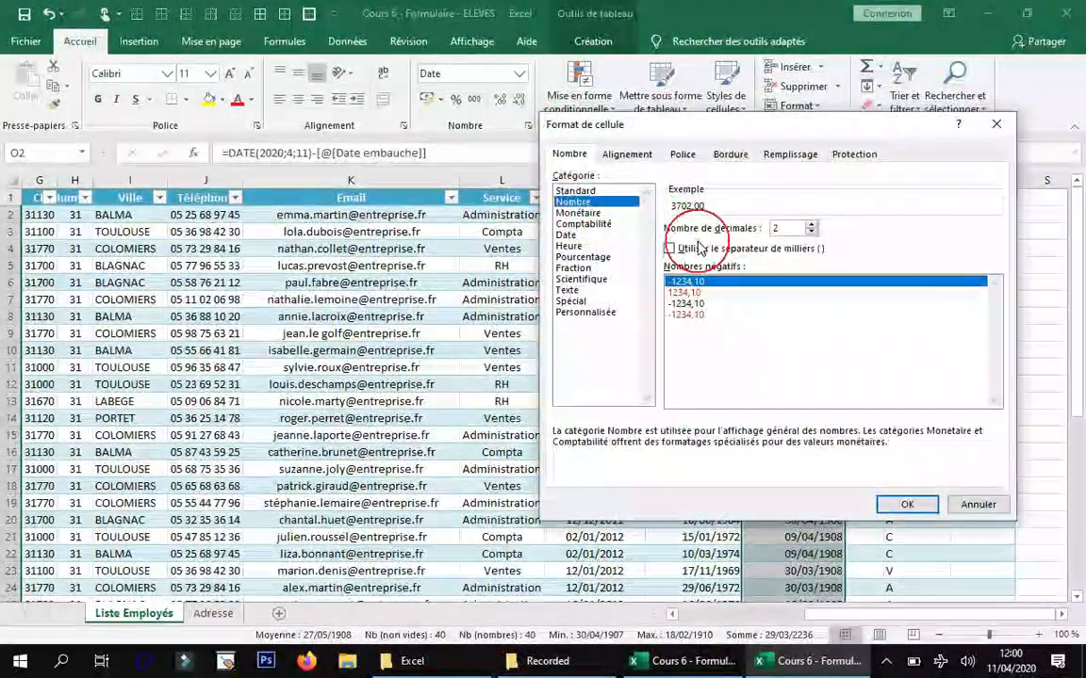
left_click(814, 238)
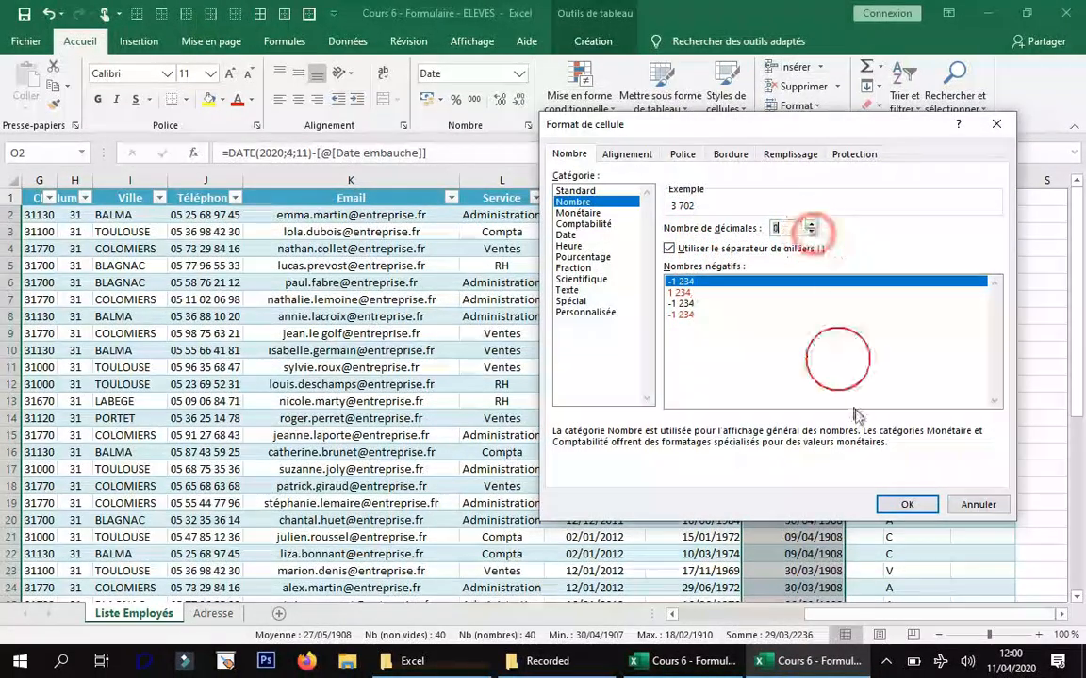
left_click(899, 502)
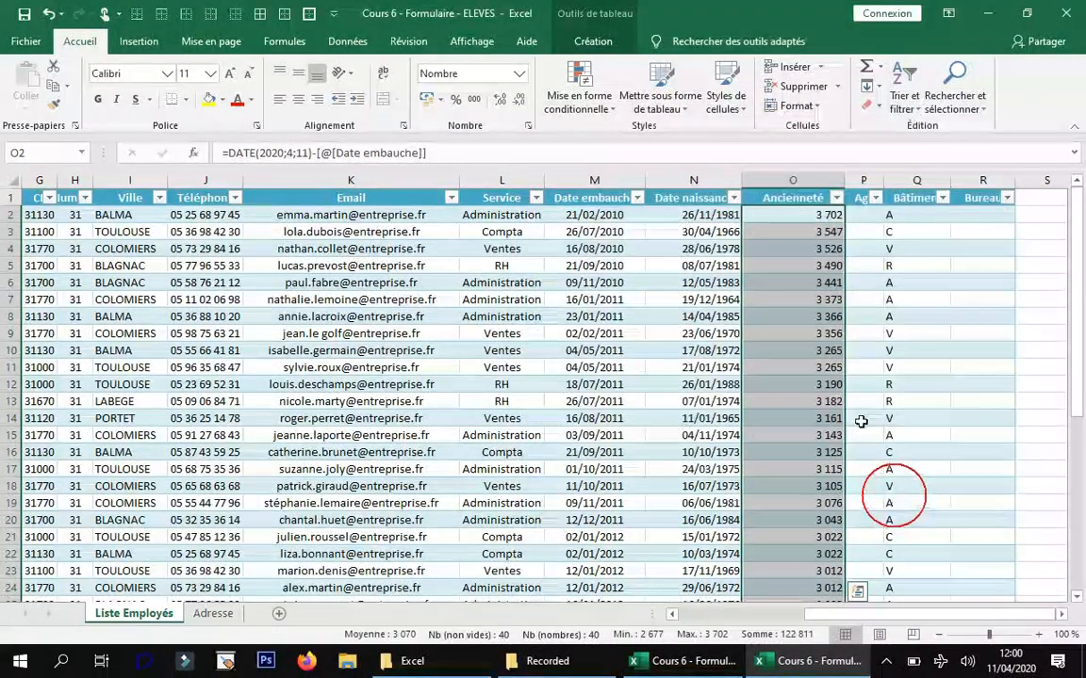
- Replace the DATE function in the O2 formula with AUJOURDHUI(), giving =AUJOURDHUI()-[@[Date embauche]]
left_click(827, 216)
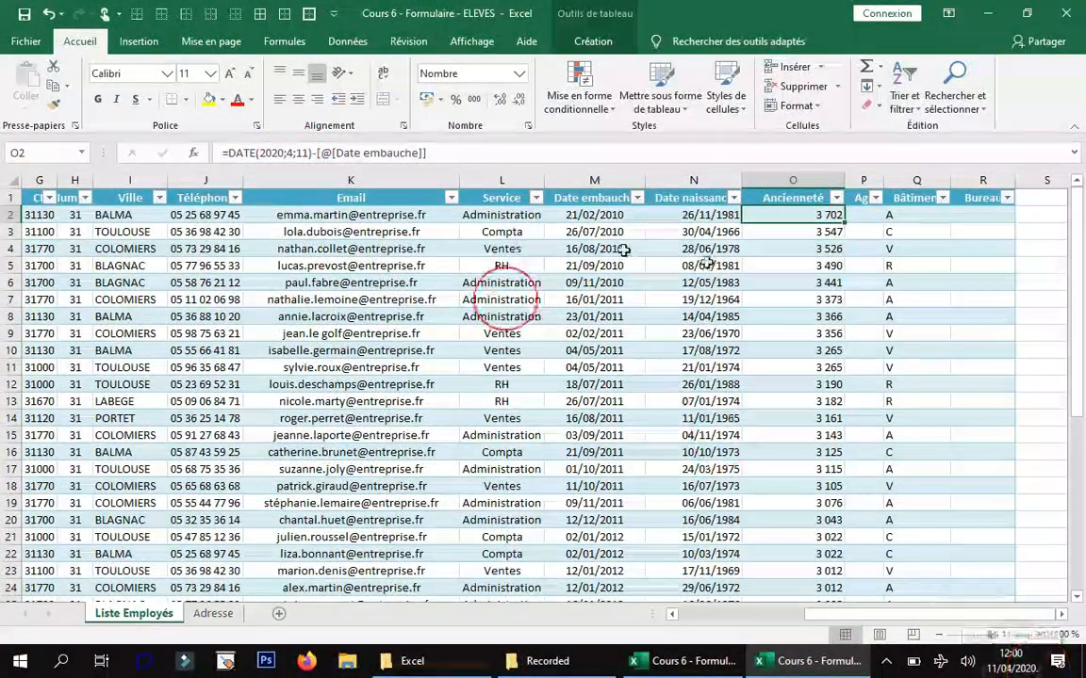
left_click(306, 153)
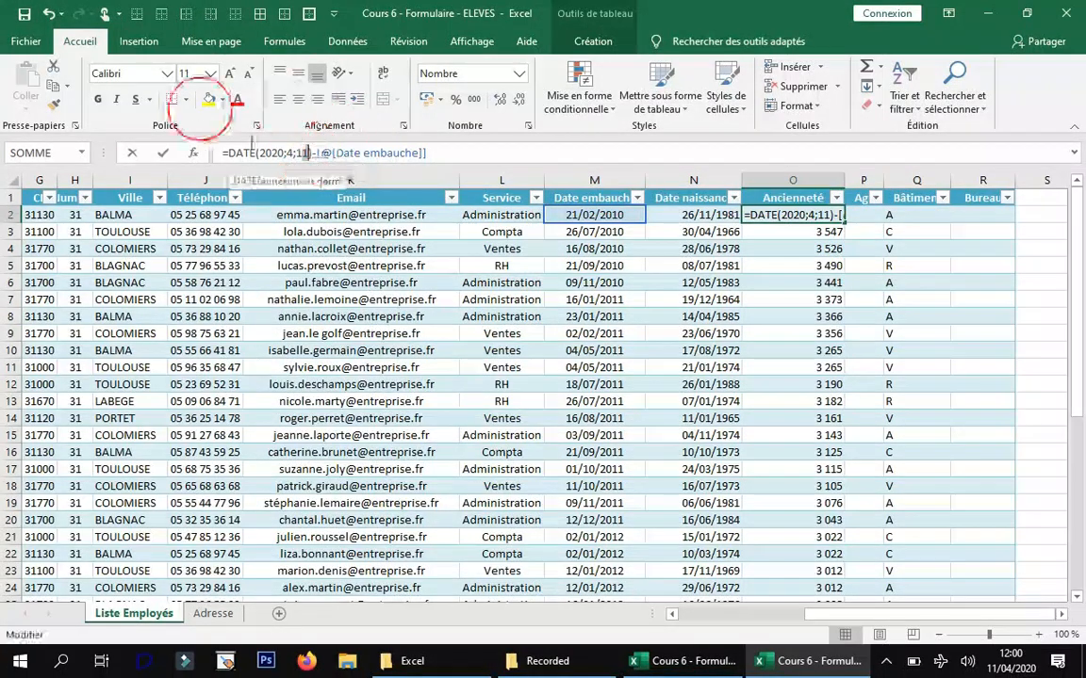
left_click(309, 153)
left_click_drag(314, 154, 236, 153)
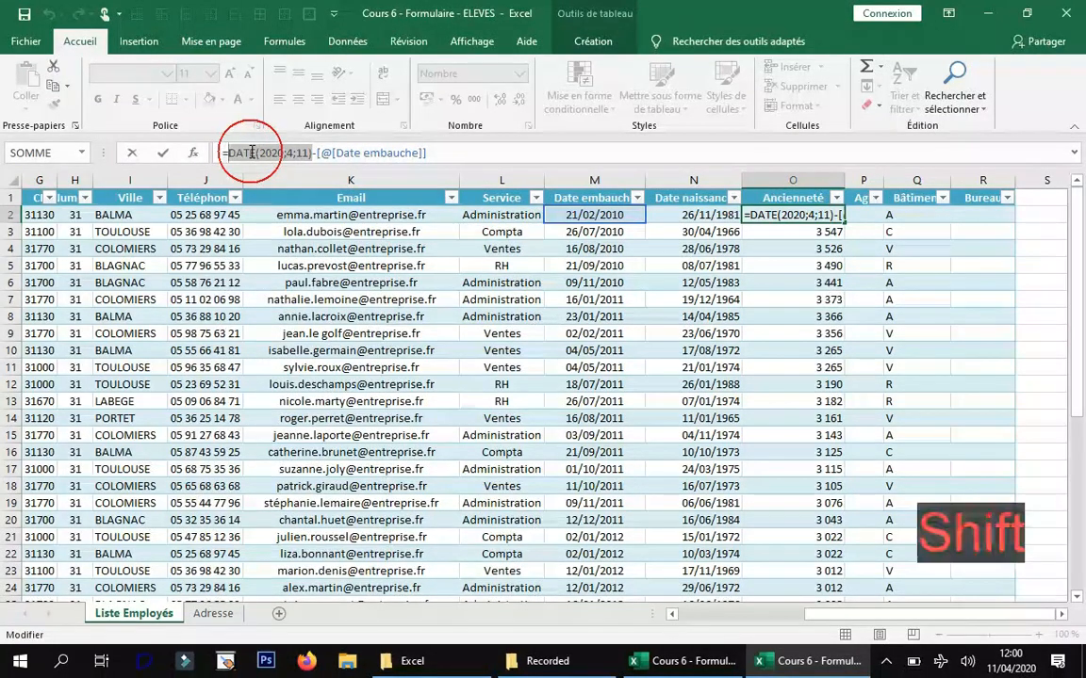
type("AU")
double_click(283, 183)
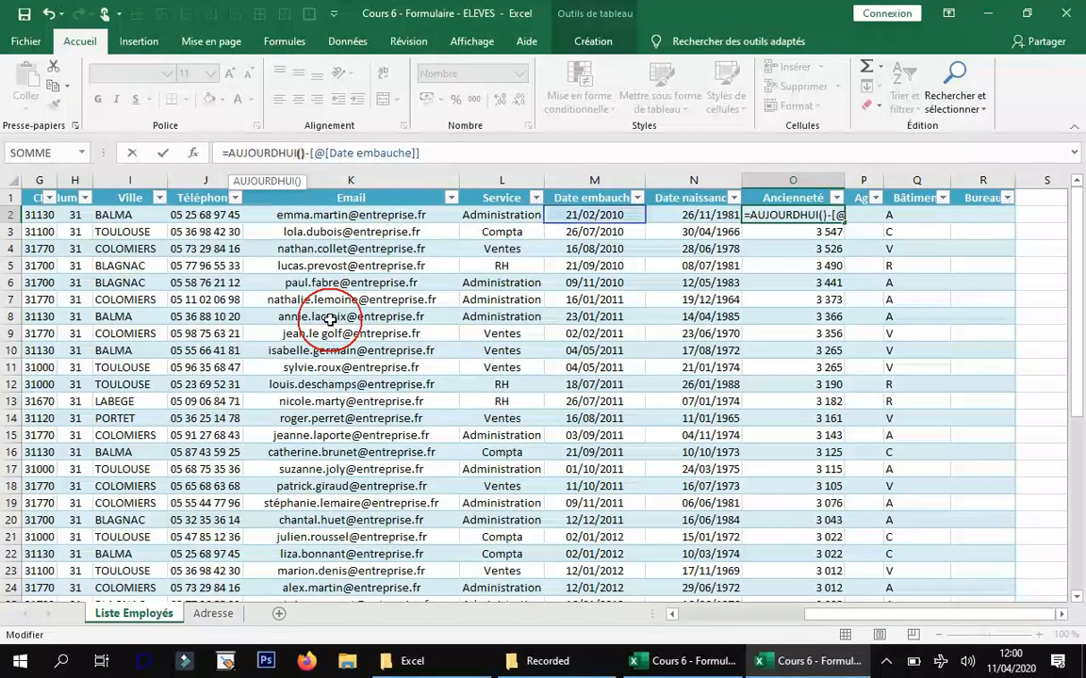
left_click(300, 157)
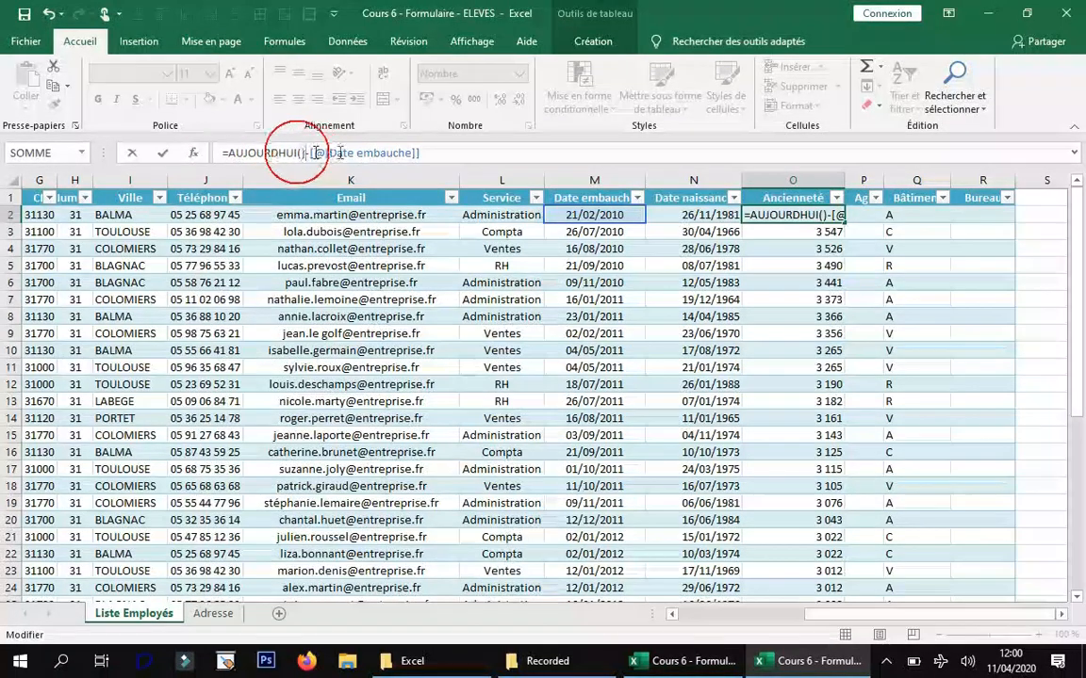
left_click(465, 153)
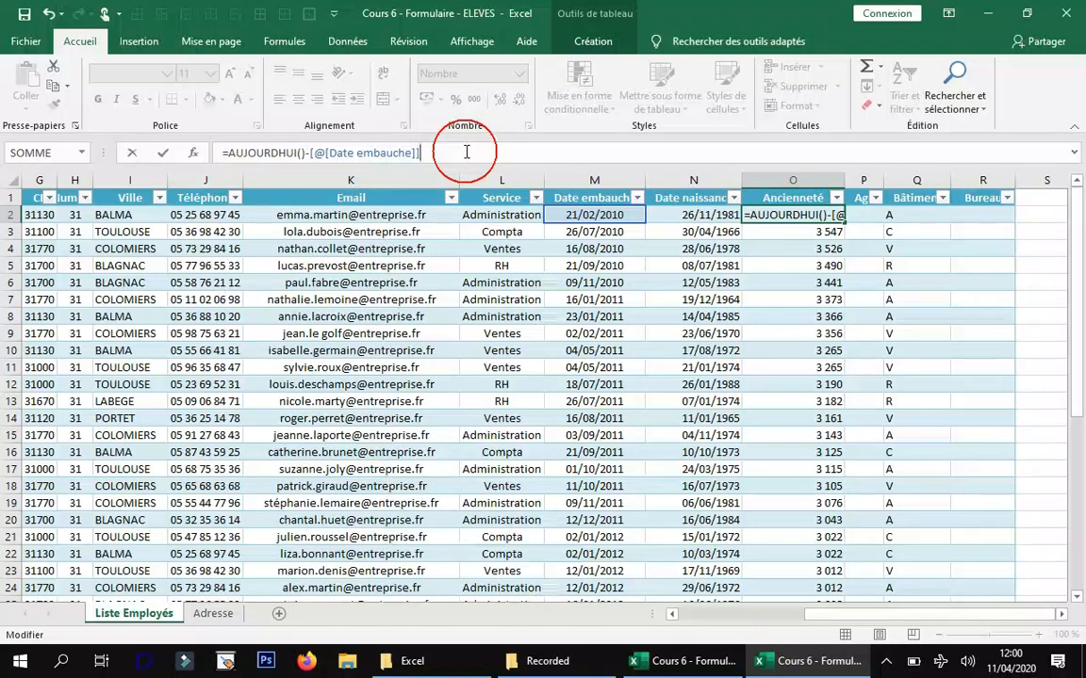
key("Return")
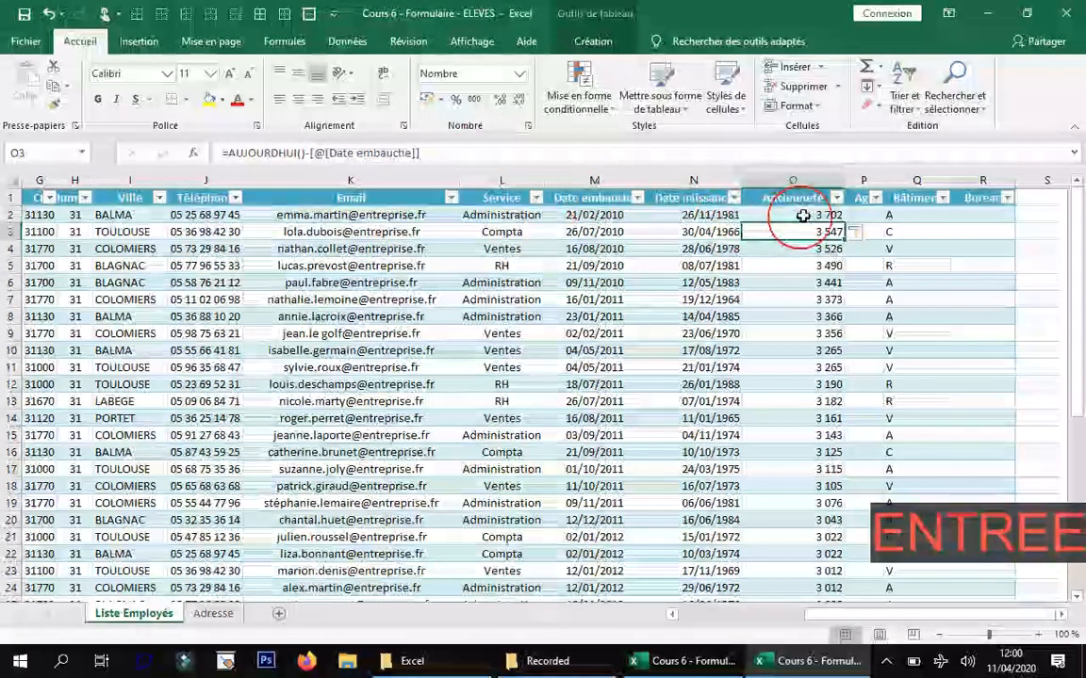
left_click(806, 214)
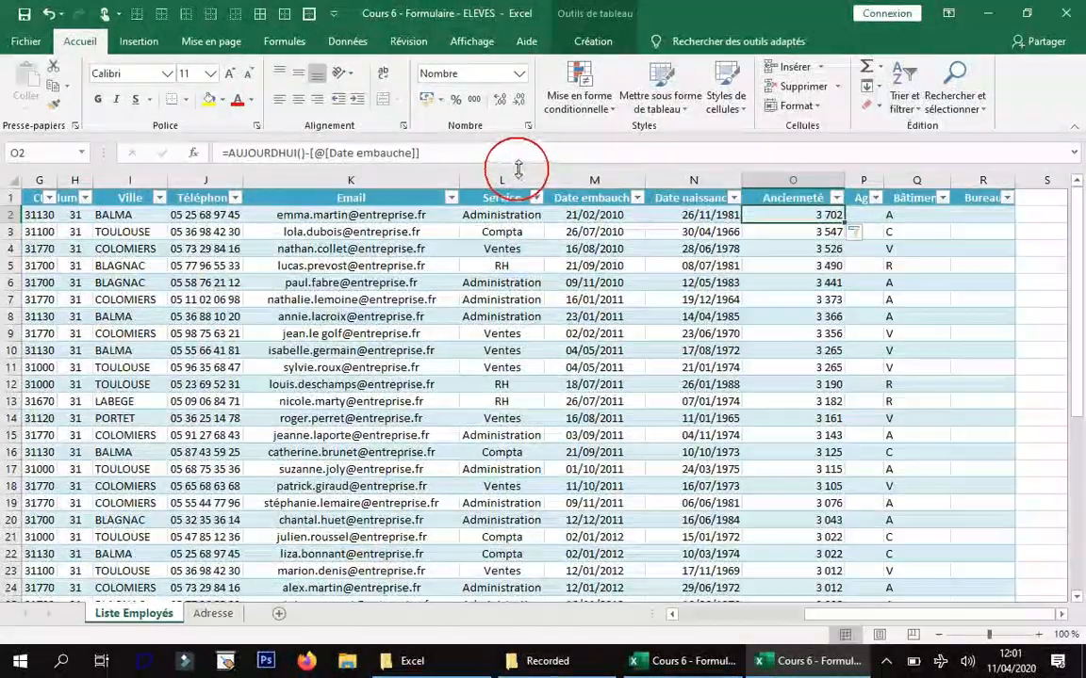
- Examine the filter options of the Ancienneté column and the chronological filters of the Date naissance column
left_click(837, 198)
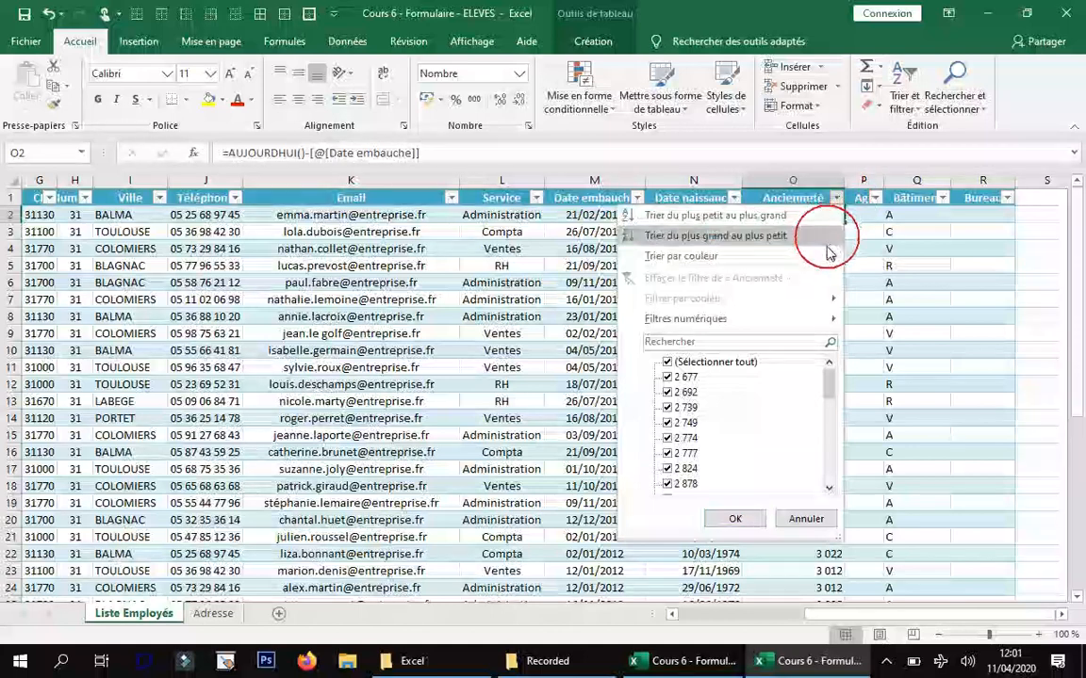
mouse_move(819, 256)
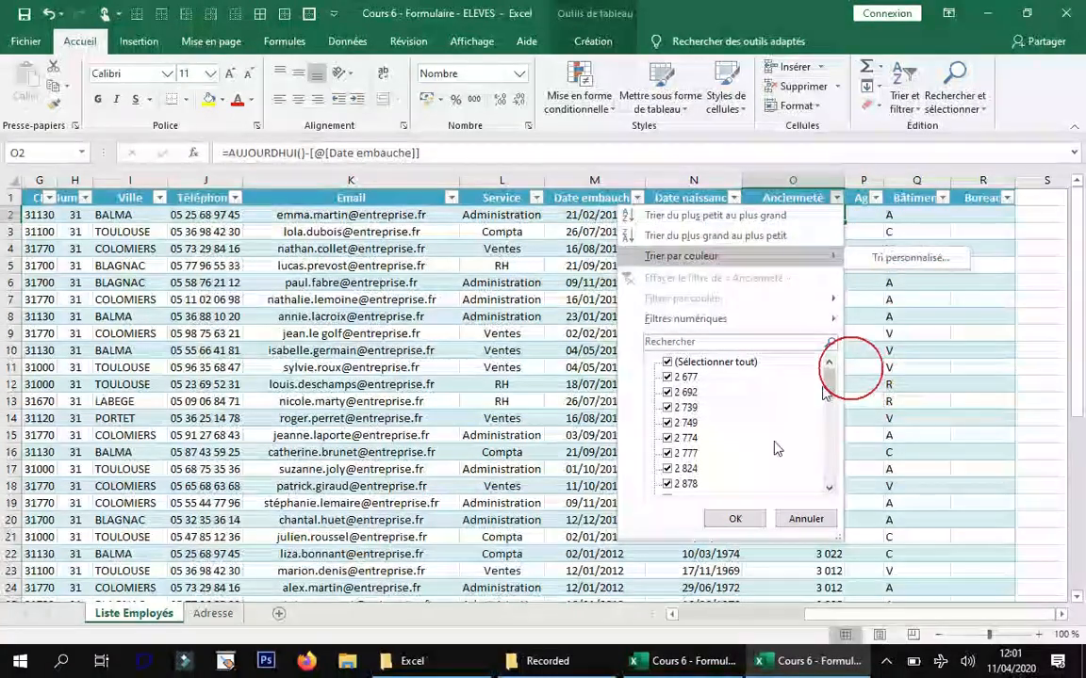
left_click(735, 519)
left_click(733, 198)
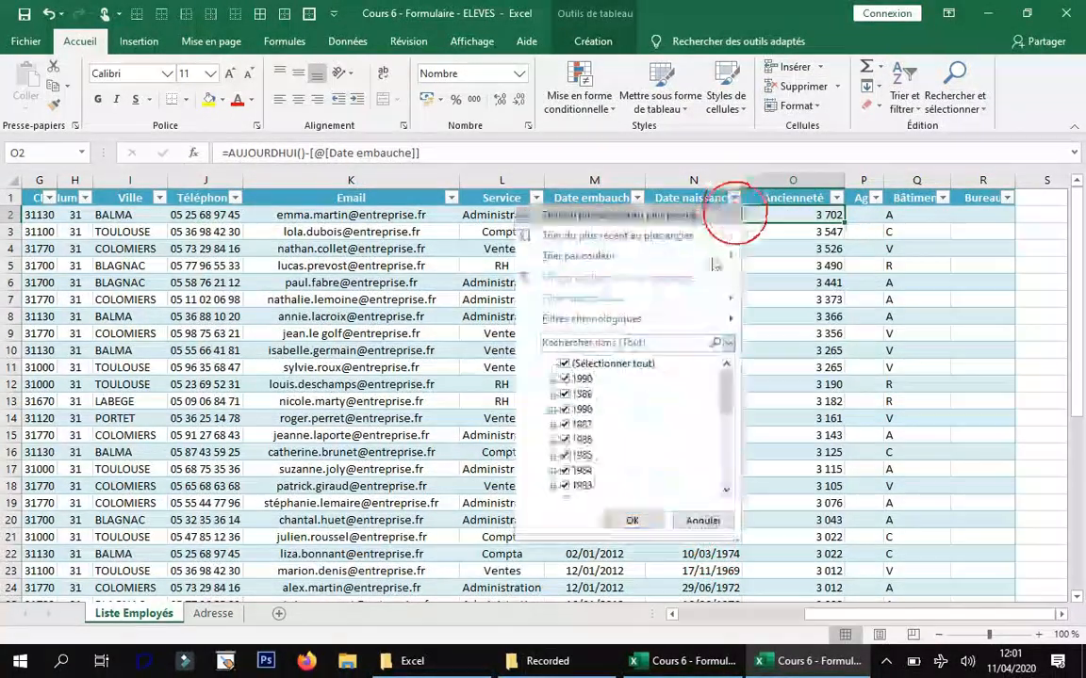
mouse_move(686, 320)
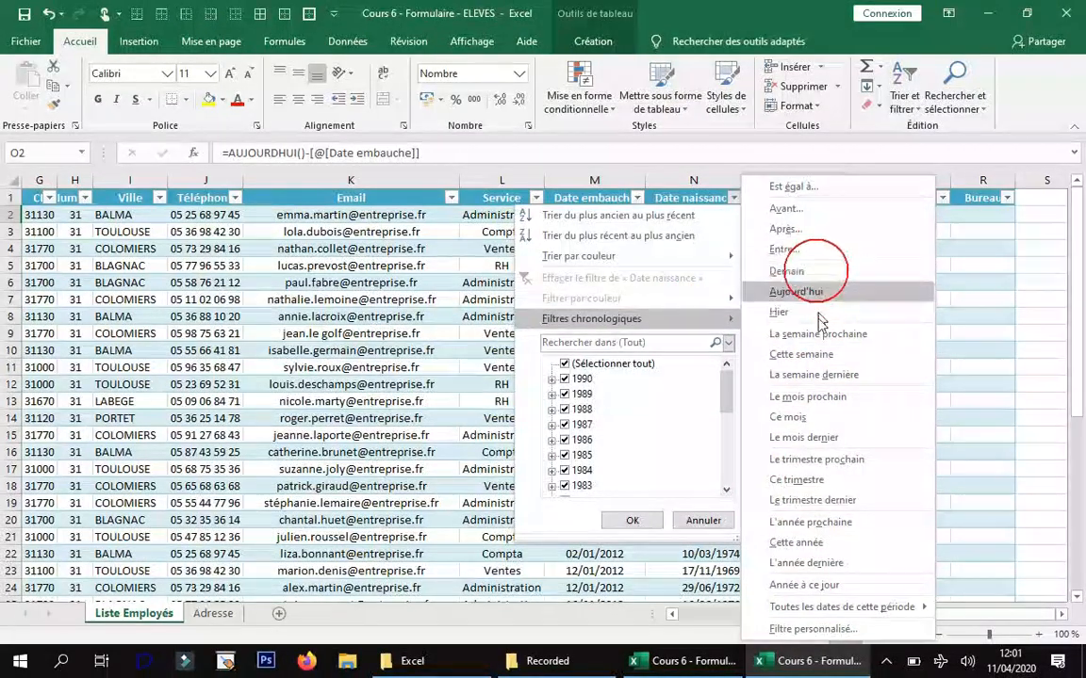
left_click(1009, 259)
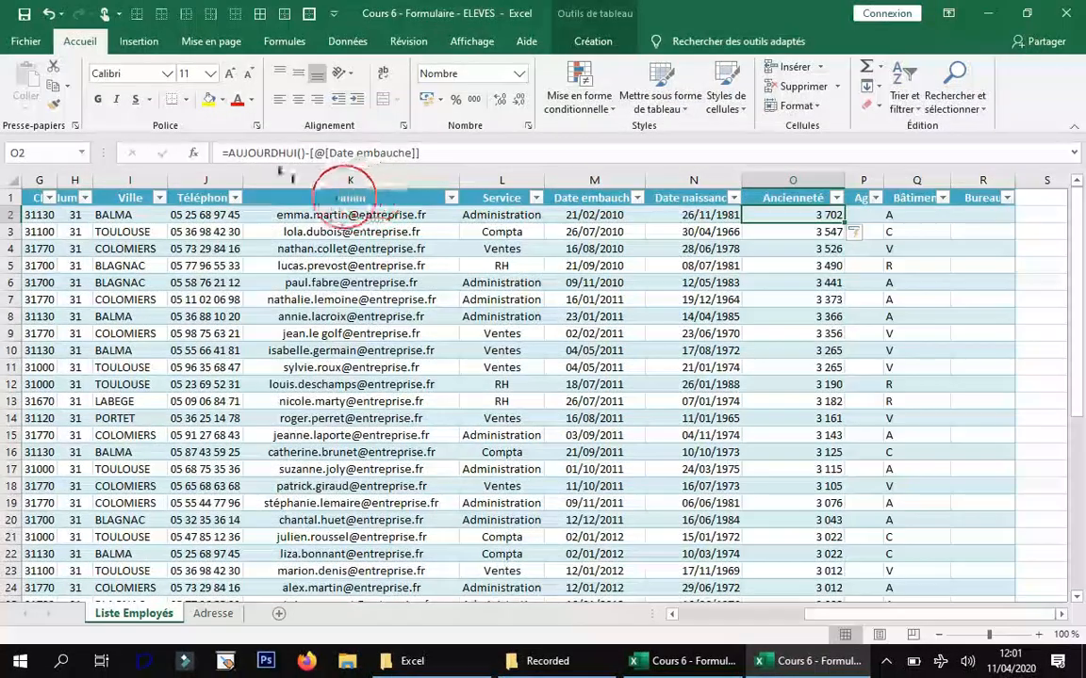
- Convert Ancienneté to years by changing the O2 formula to =(AUJOURDHUI()-[@[Date embauche]])/365
left_click(231, 153)
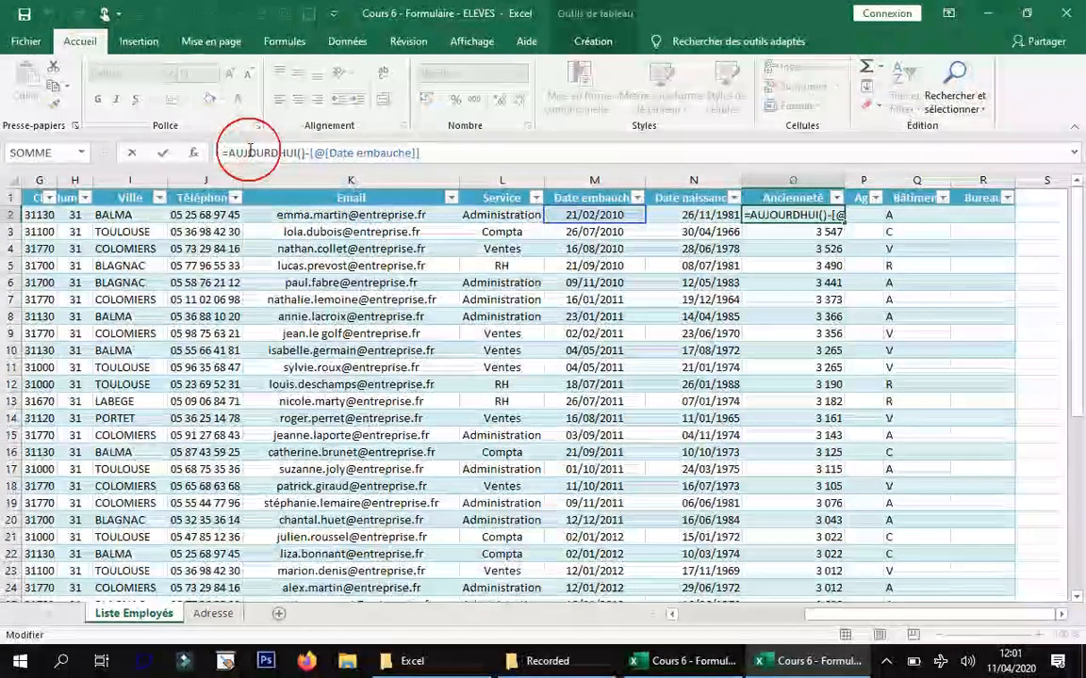
type("(")
left_click(426, 153)
type(")")
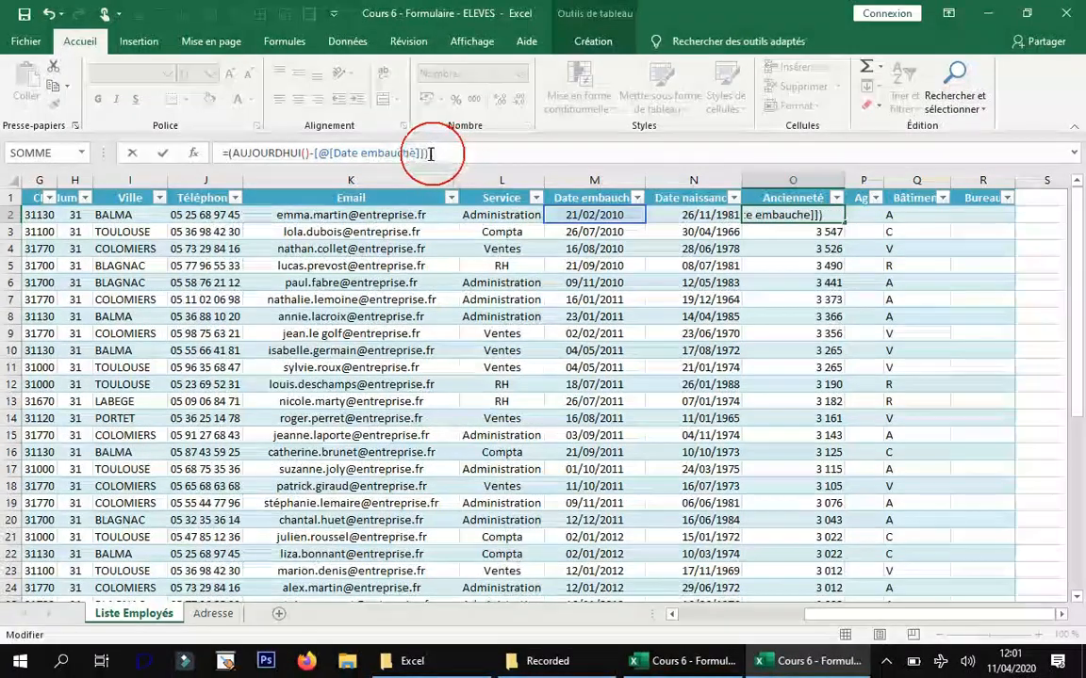
type("/")
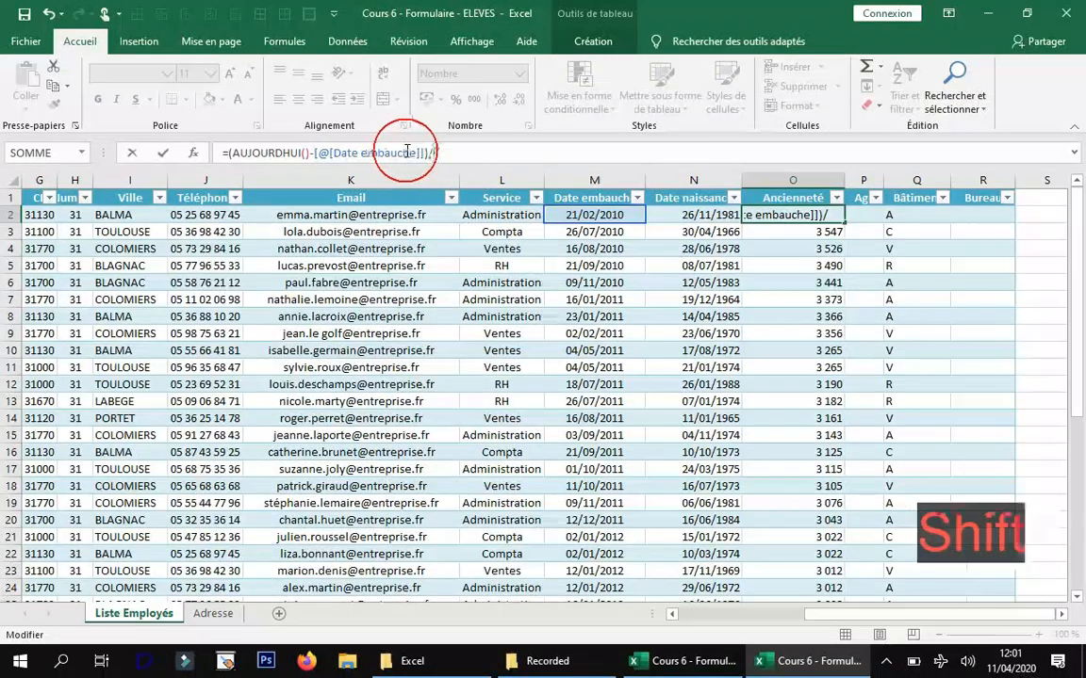
type("365")
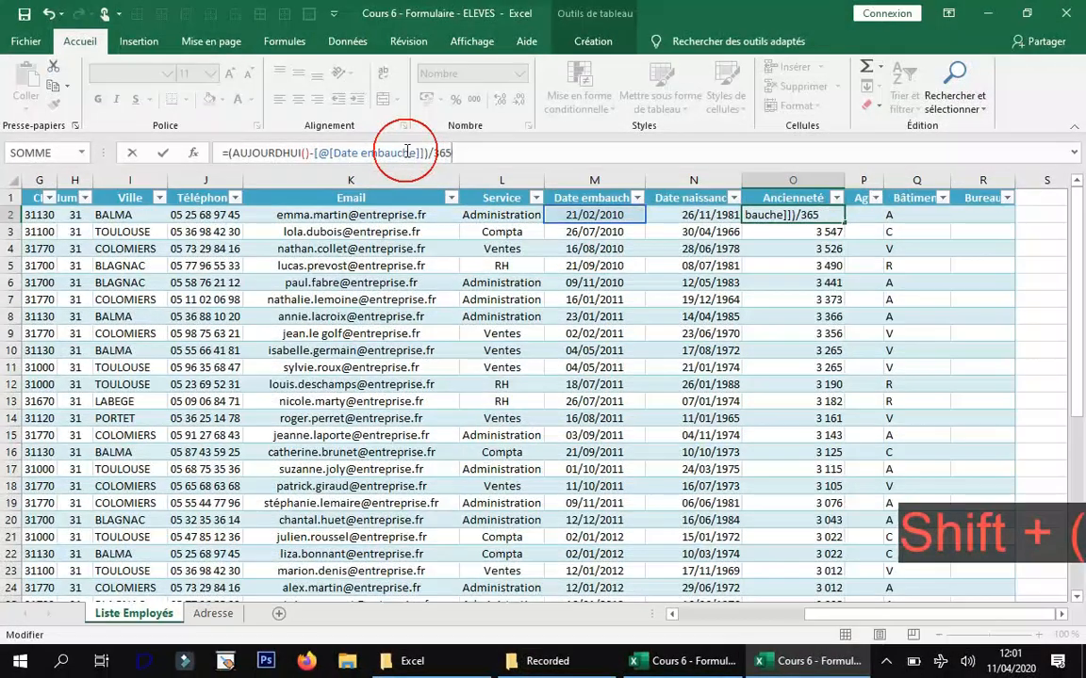
key("Return")
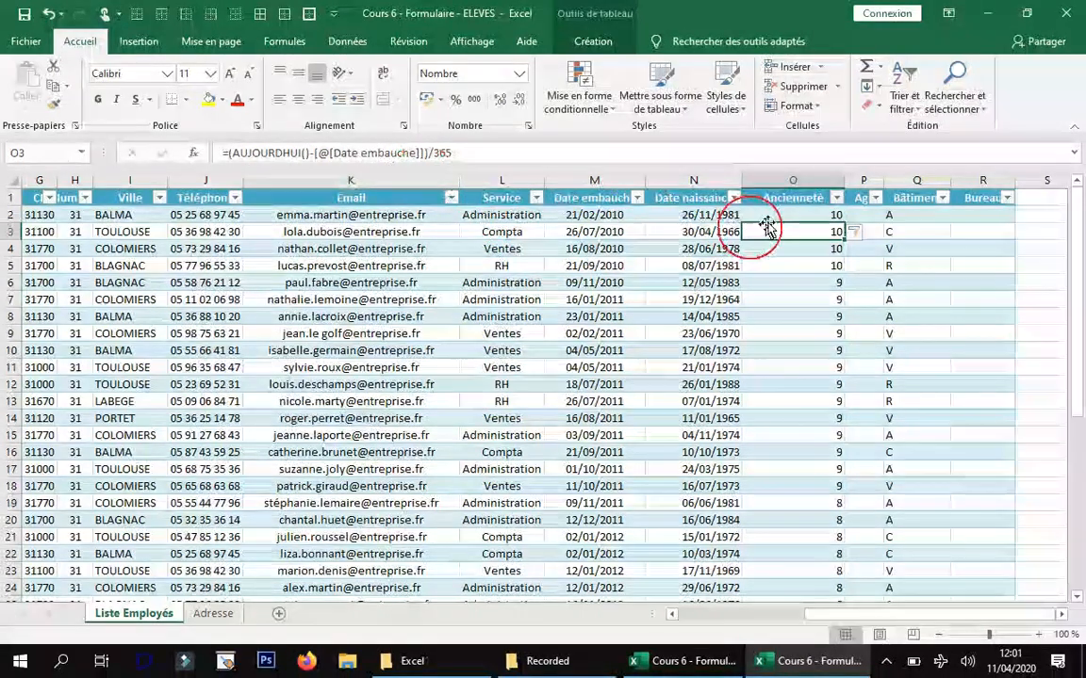
- Append &" ans" to the Ancienneté formula in O3 and widen the Ancienneté column
left_click(230, 150)
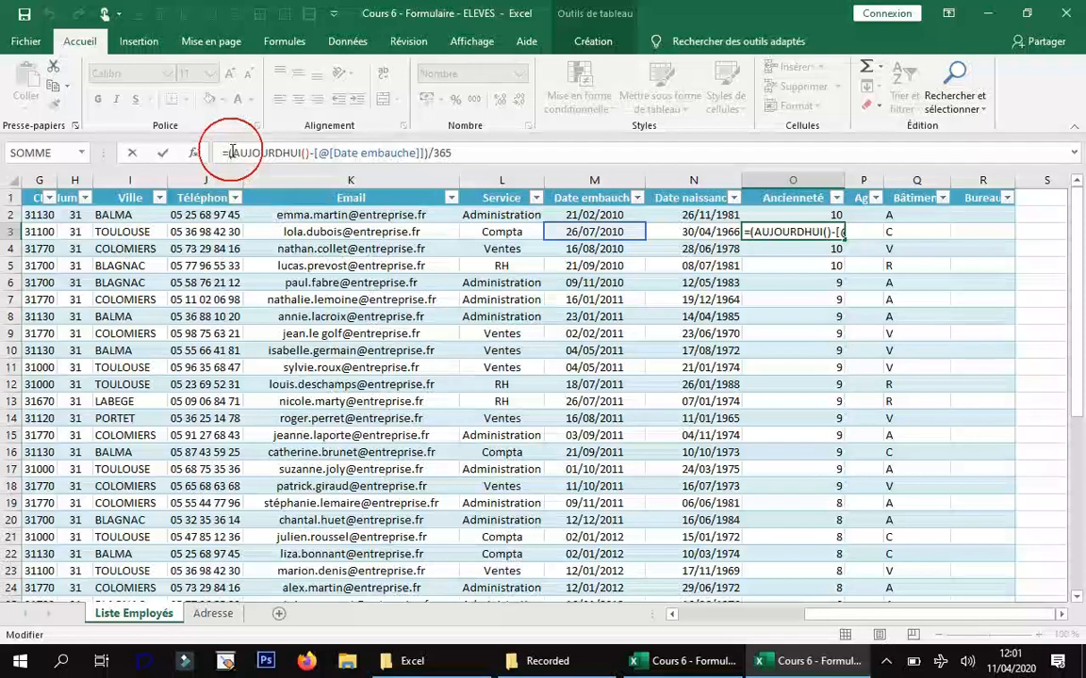
left_click(488, 153)
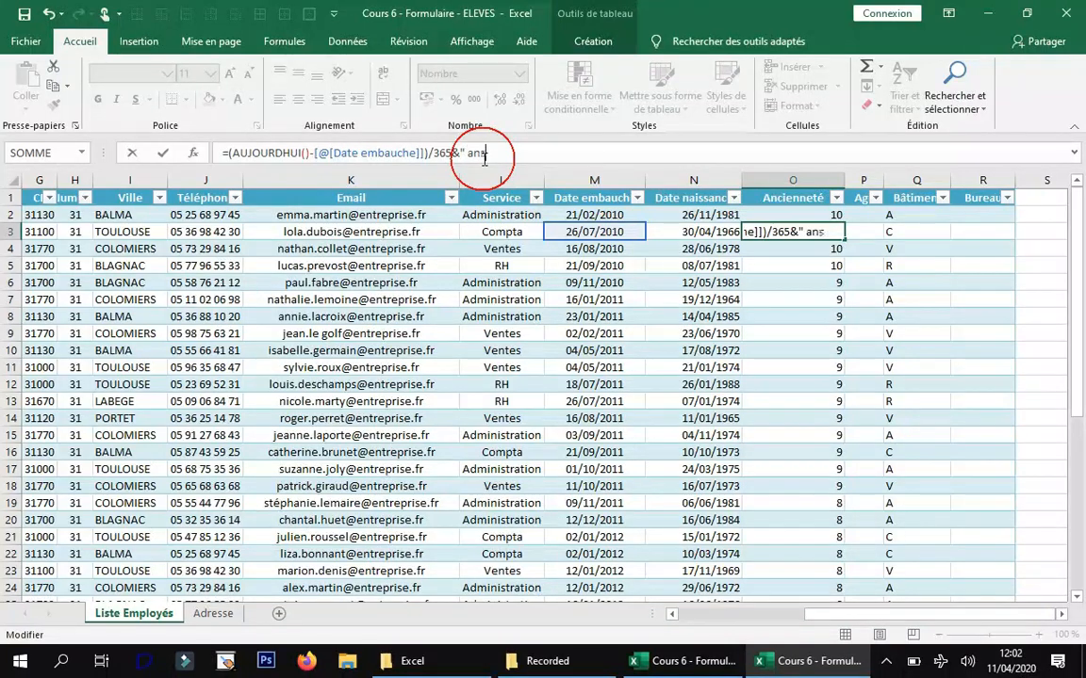
key("Return")
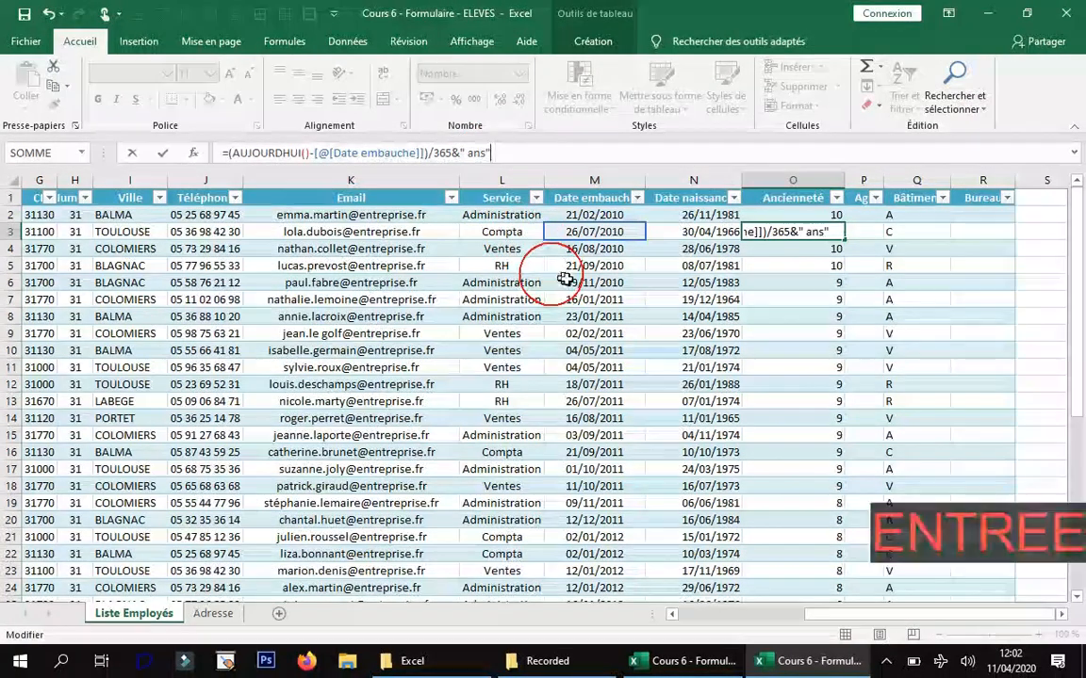
left_click_drag(851, 179, 888, 179)
- Round the Ancienneté years in O2 to 0 digits with the ARRONDI function, keeping the " ans" suffix outside it
left_click(828, 215)
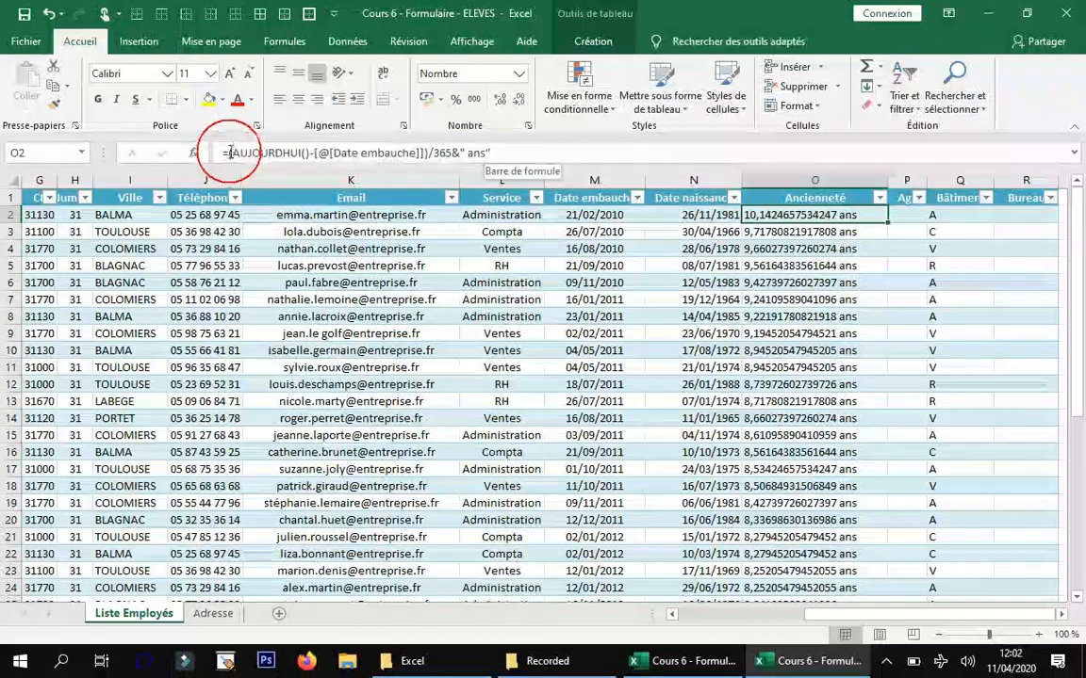
left_click(229, 152)
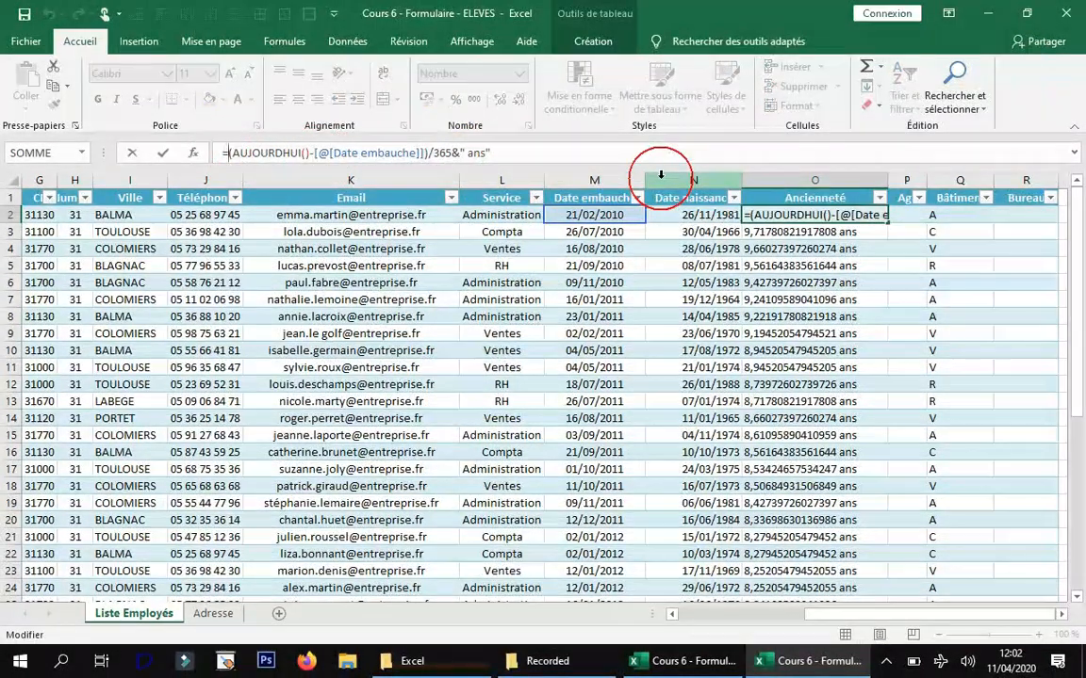
type("AR")
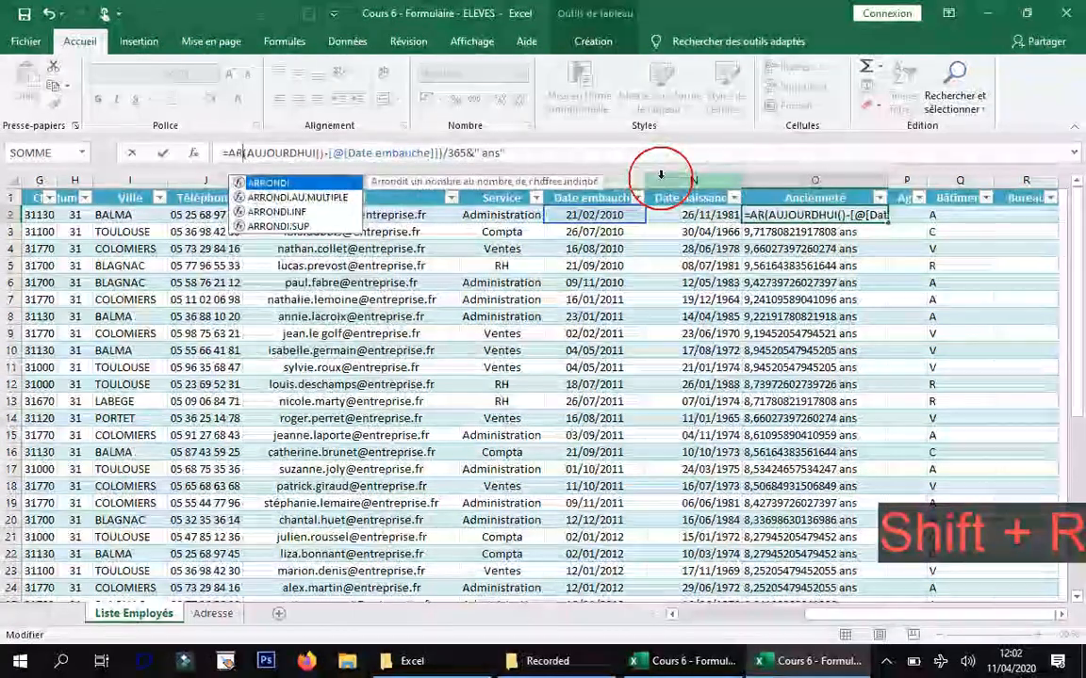
left_click(321, 182)
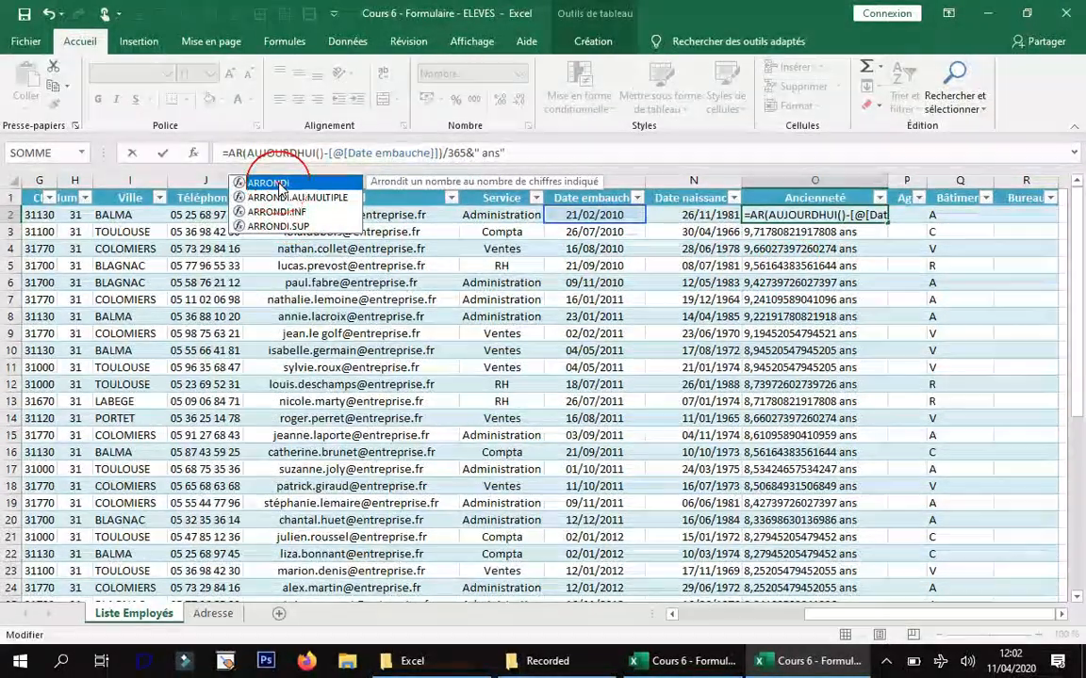
double_click(282, 183)
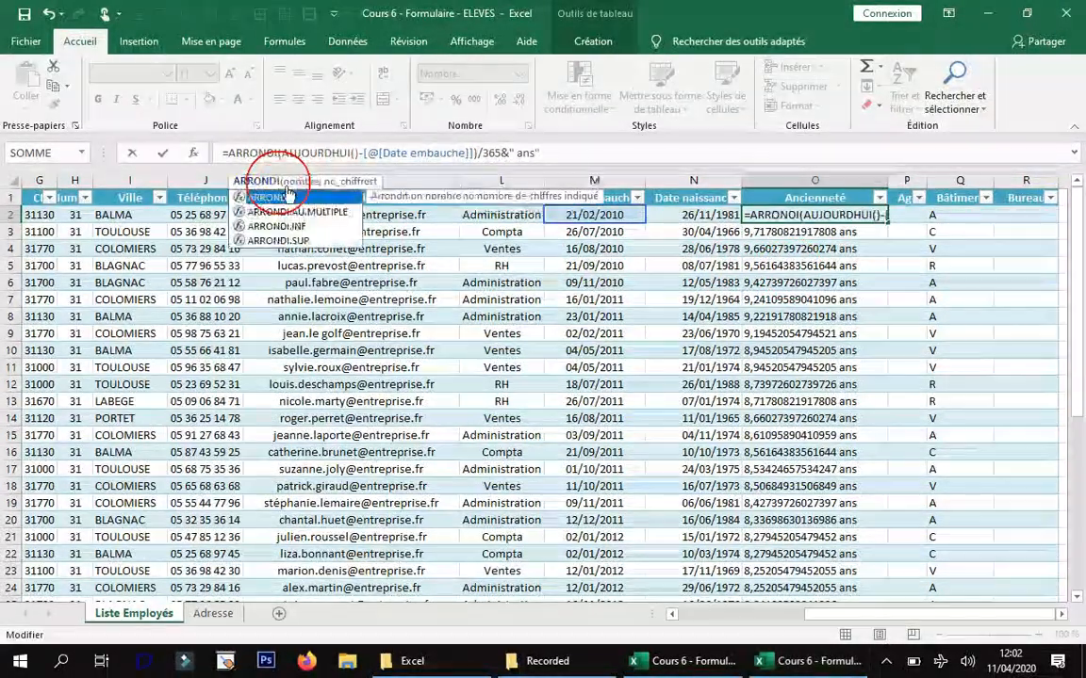
left_click(502, 151)
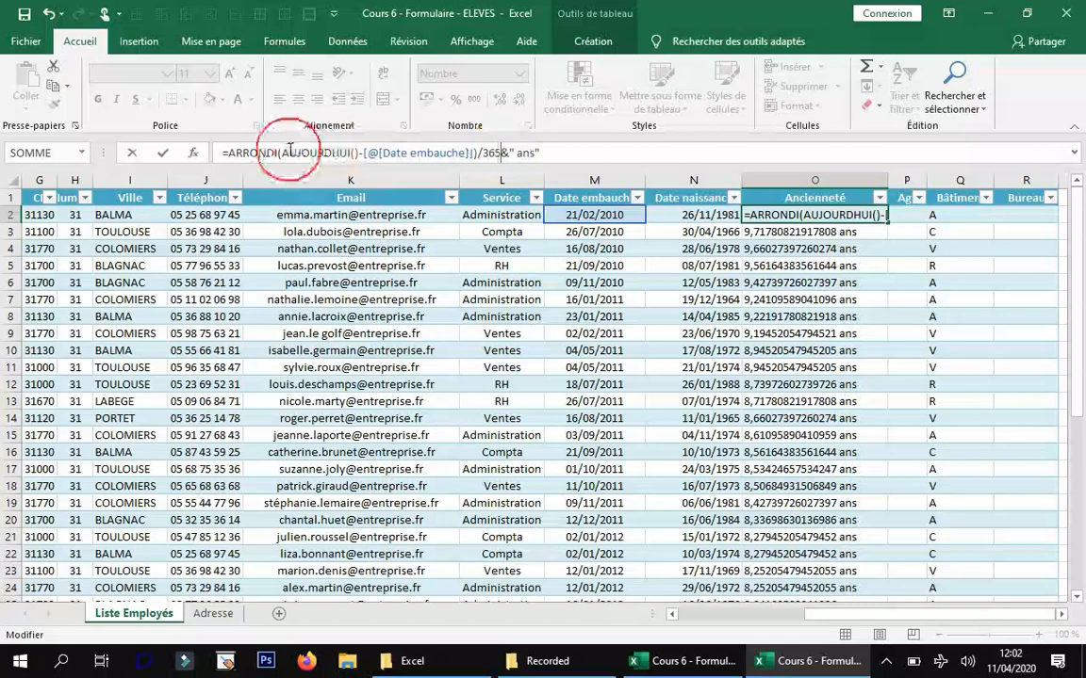
left_click(282, 152)
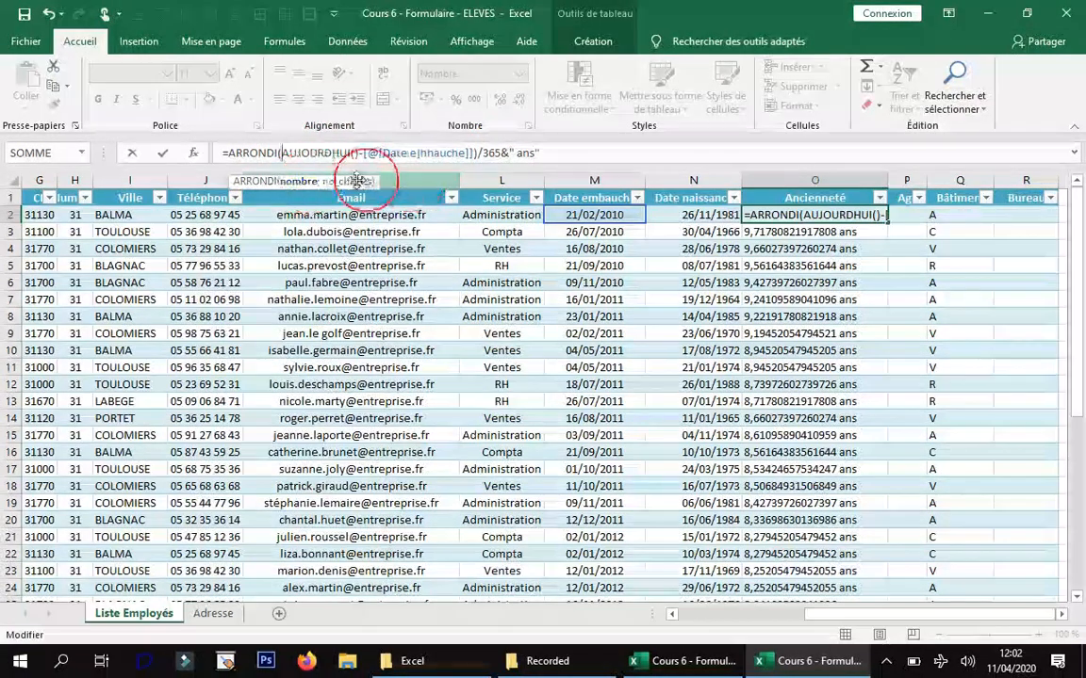
left_click(502, 153)
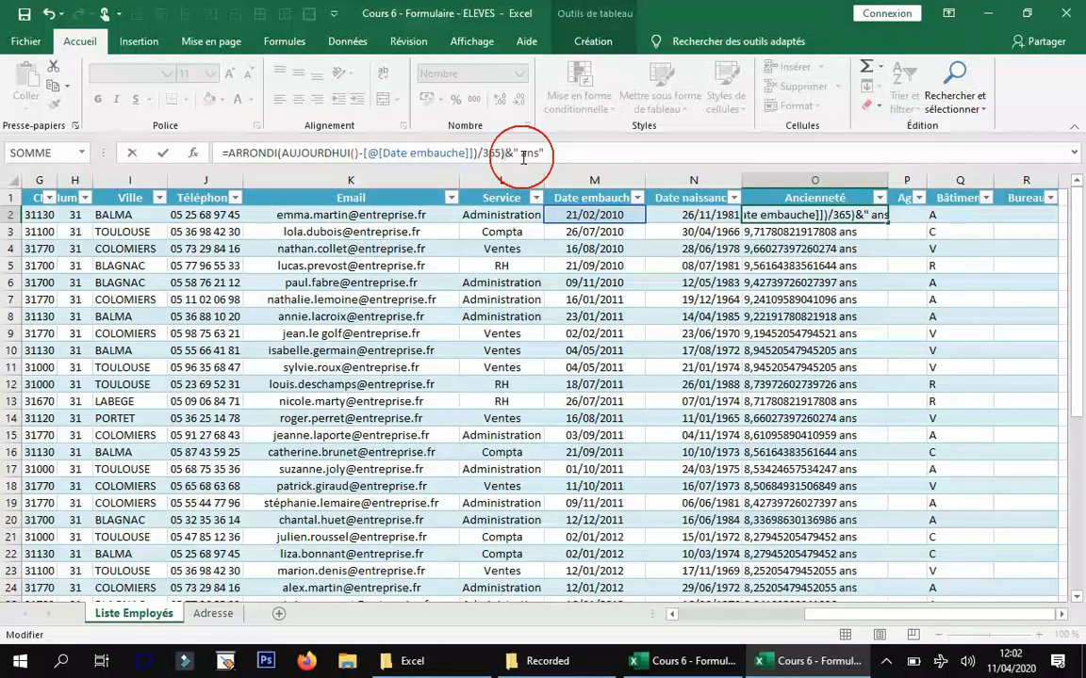
type(";")
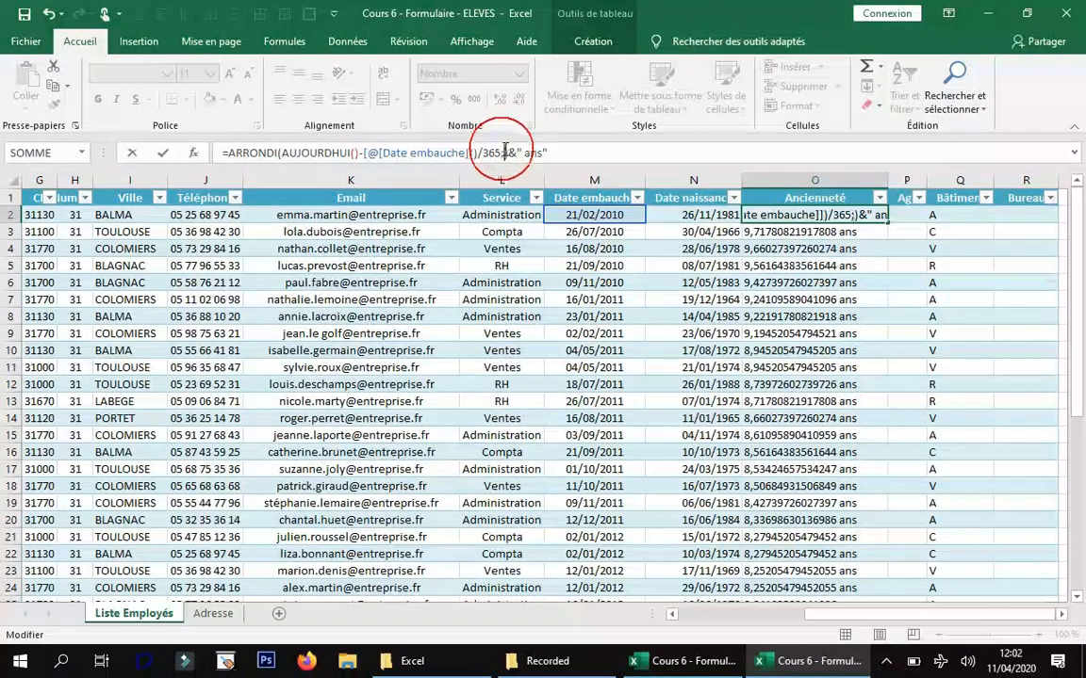
type("0")
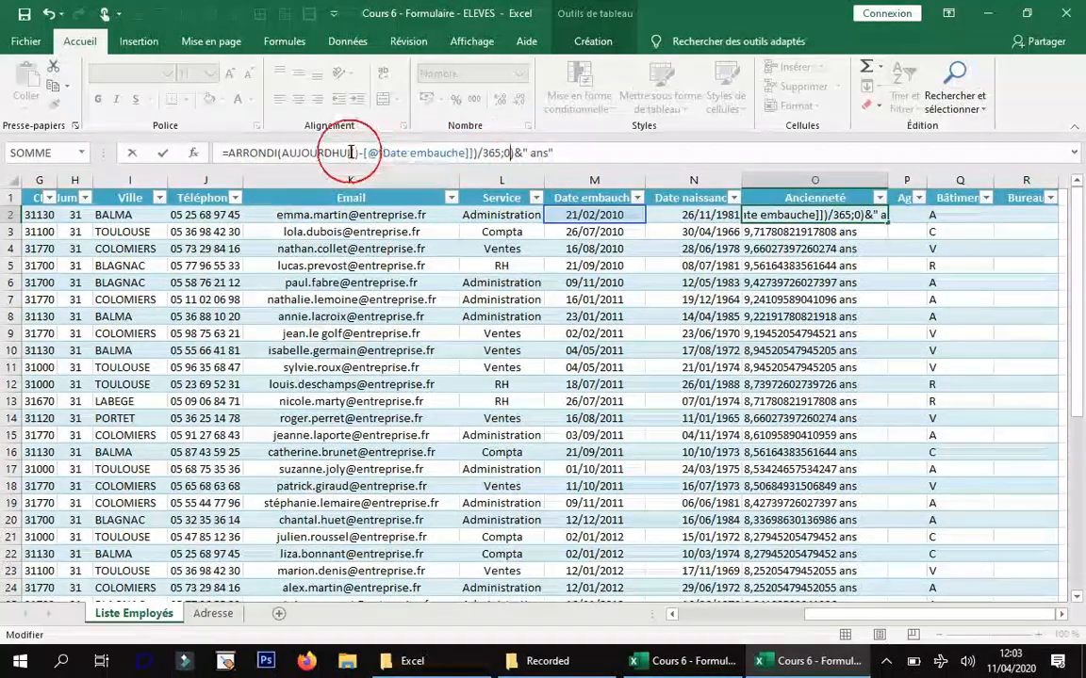
key("Return")
left_click(543, 376)
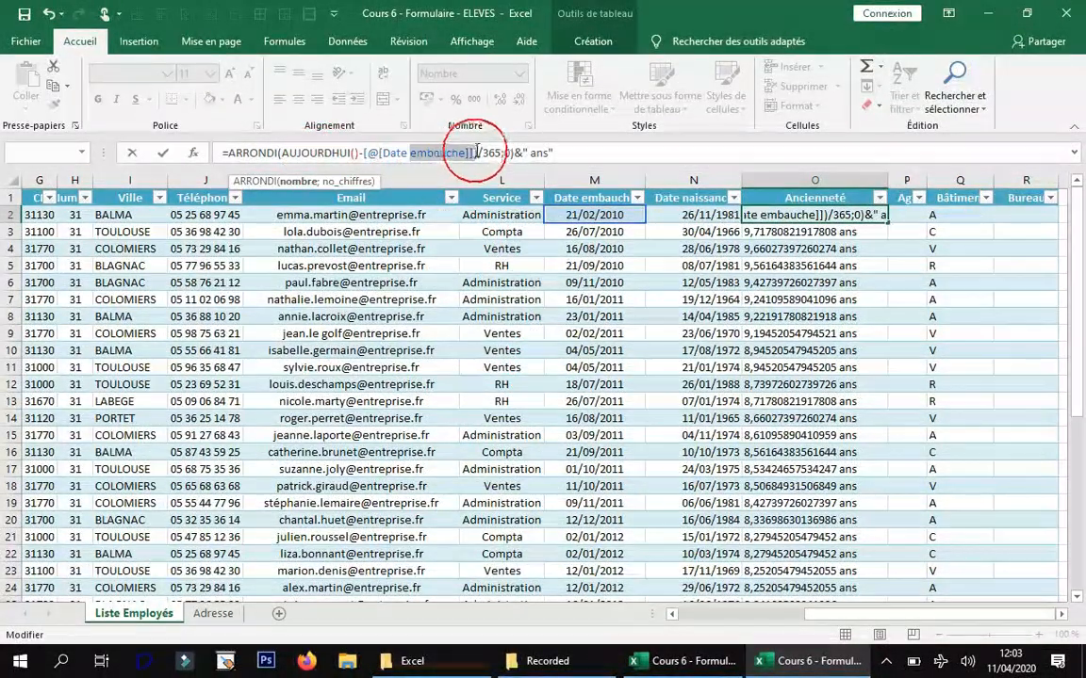
- Add the missing opening parenthesis before AUJOURDHUI in O2, giving =ARRONDI((AUJOURDHUI()-[@[Date embauche]])/365;0)&" ans"
left_click(287, 153)
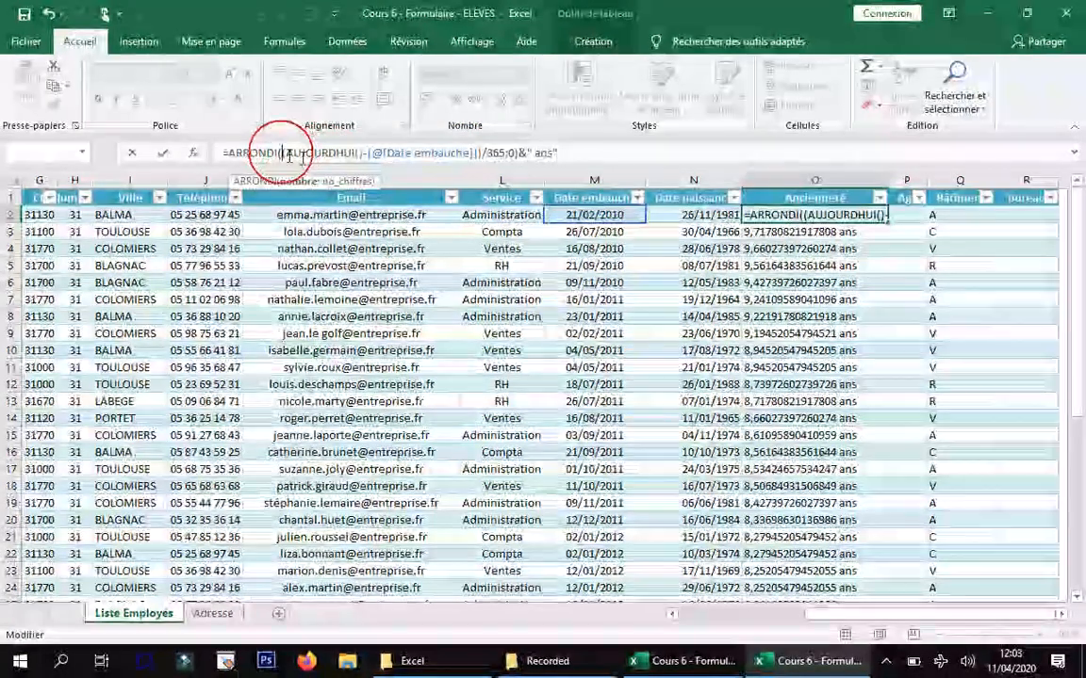
left_click(508, 153)
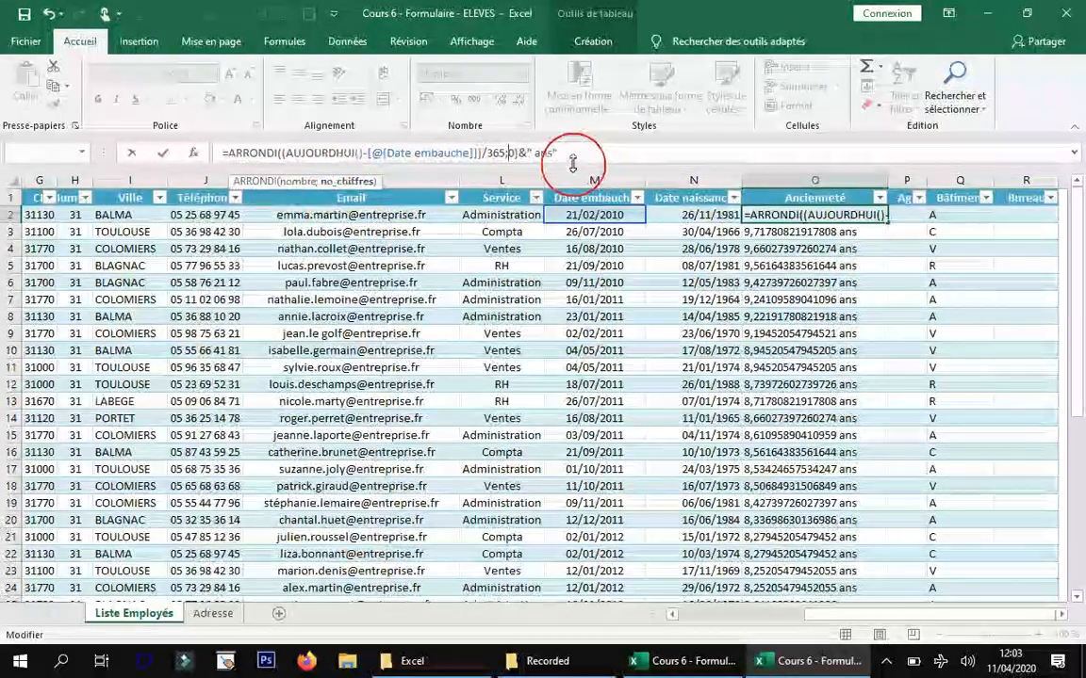
key("Return")
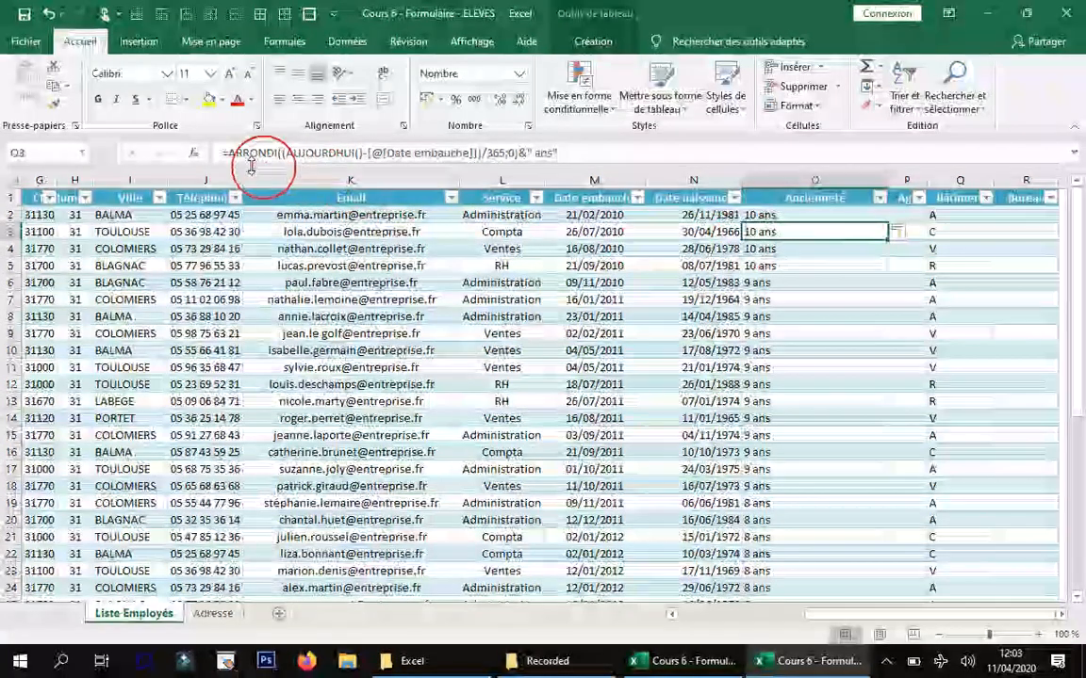
- Replace ARRONDI with ARRONDI.INF in the O3 formula, giving =ARRONDI.INF((AUJOURDHUI()-[@[Date embauche]])/365;0)&" ans"
left_click_drag(229, 153, 374, 157)
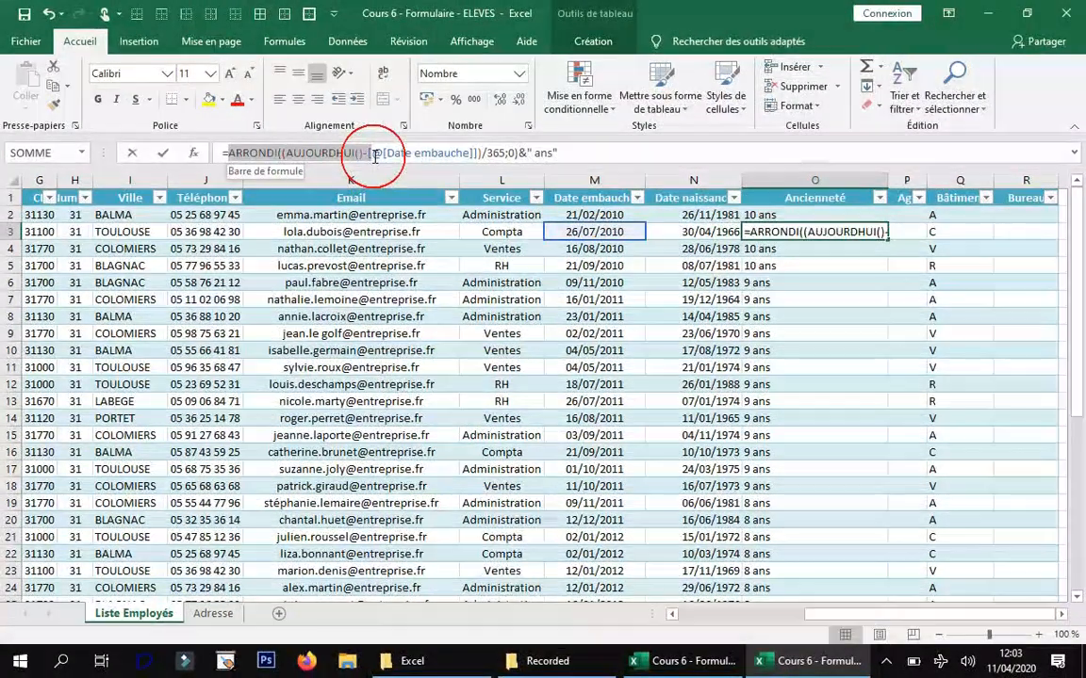
left_click_drag(305, 154, 304, 154)
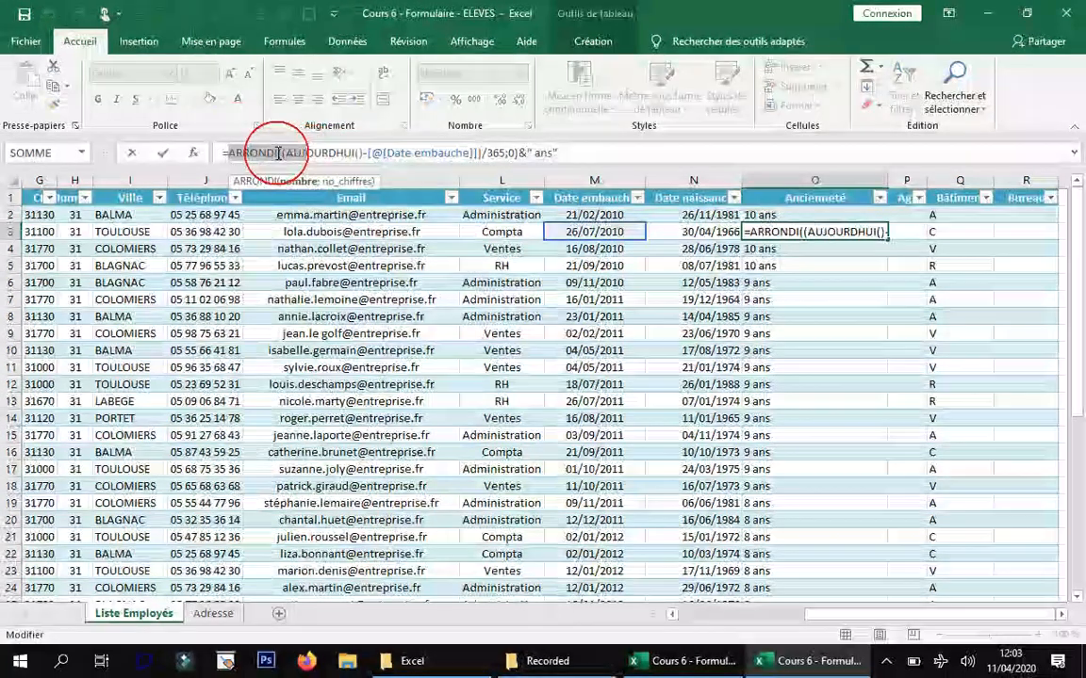
left_click(279, 153)
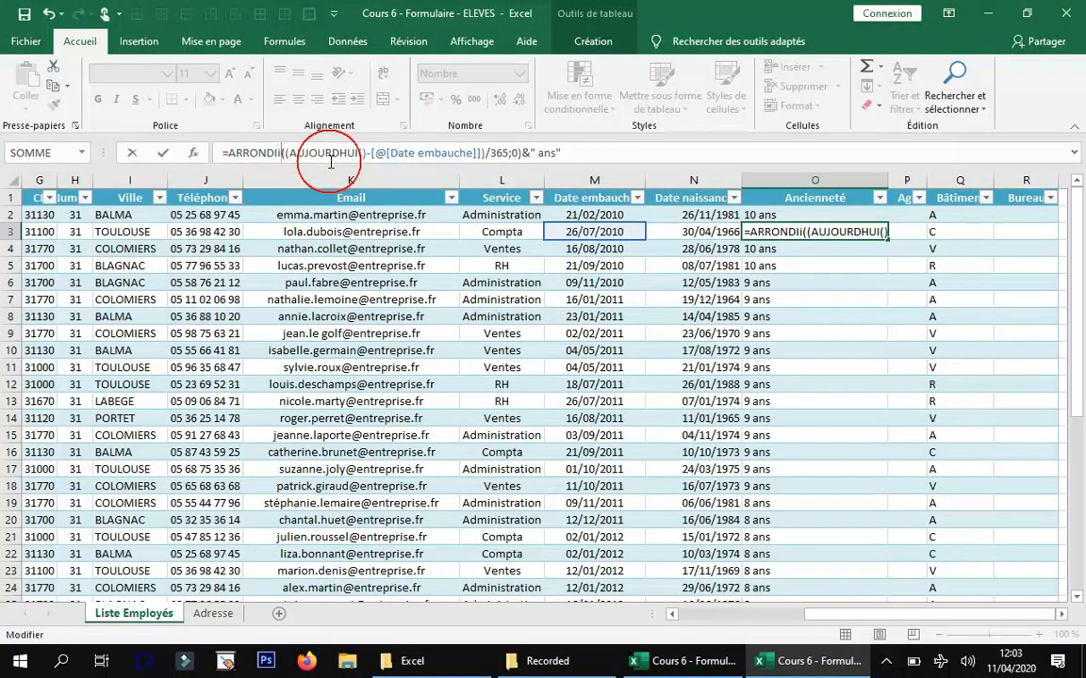
key("BackSpace")
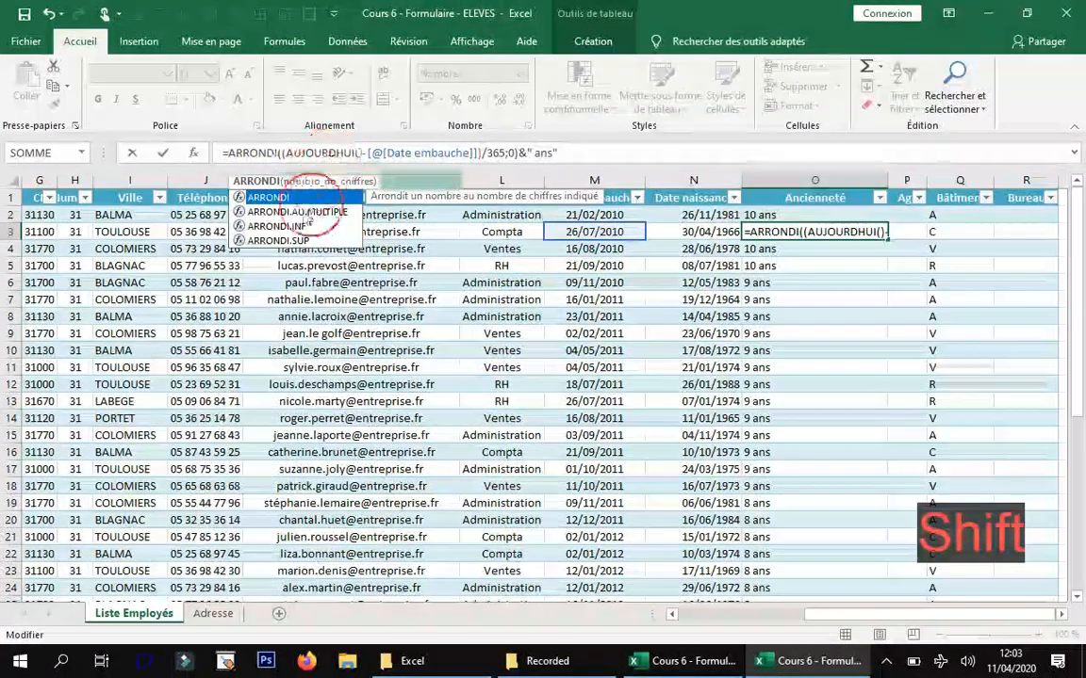
double_click(276, 226)
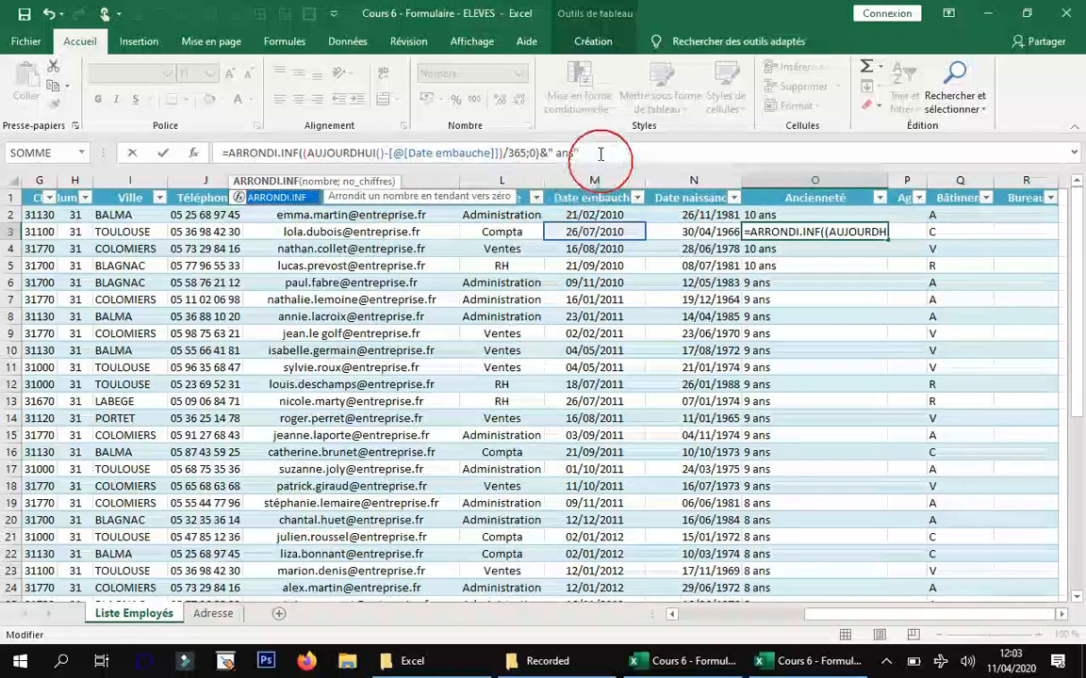
key("Return")
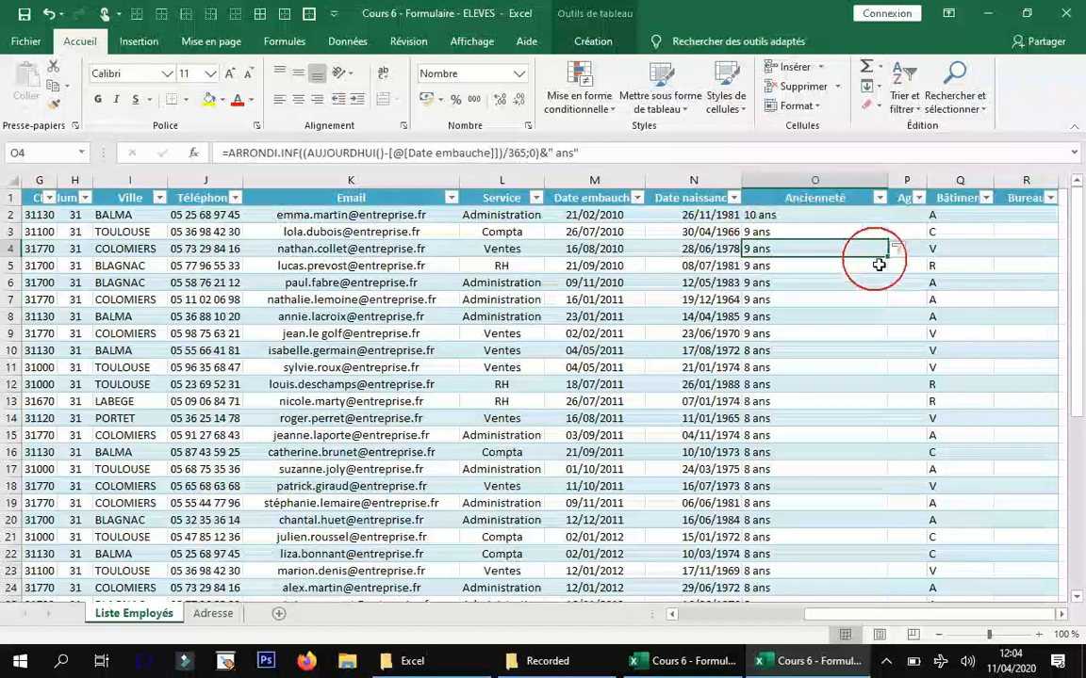
- Add a concatenation sign & at the end of the O4 formula and a space after "ans" inside the quotes
left_click(606, 152)
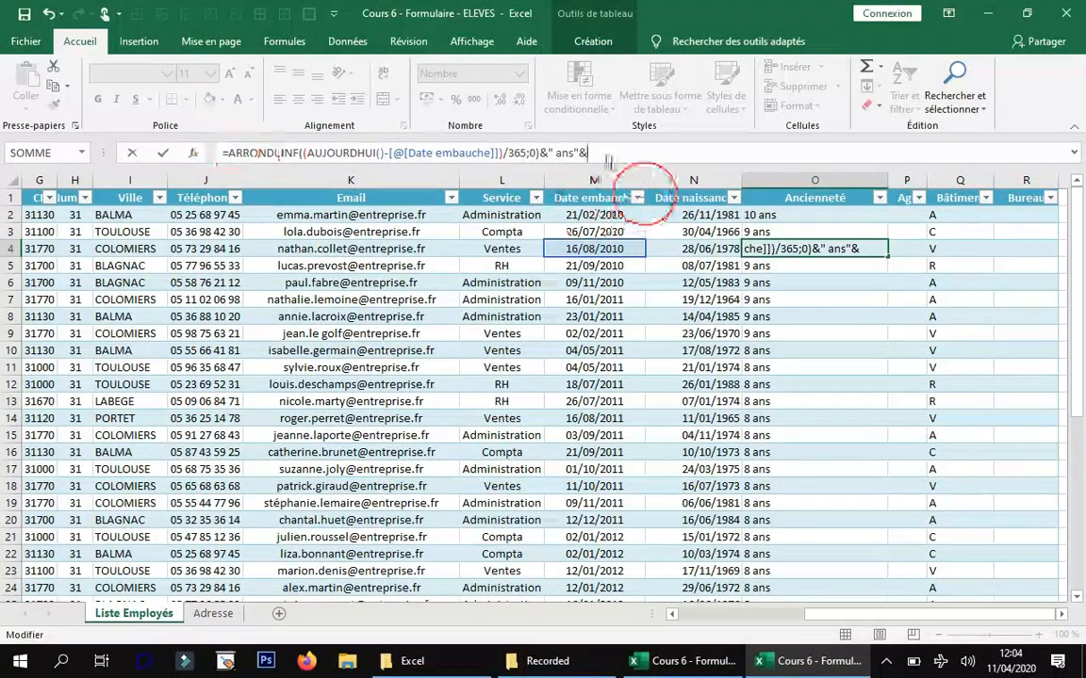
left_click(572, 152)
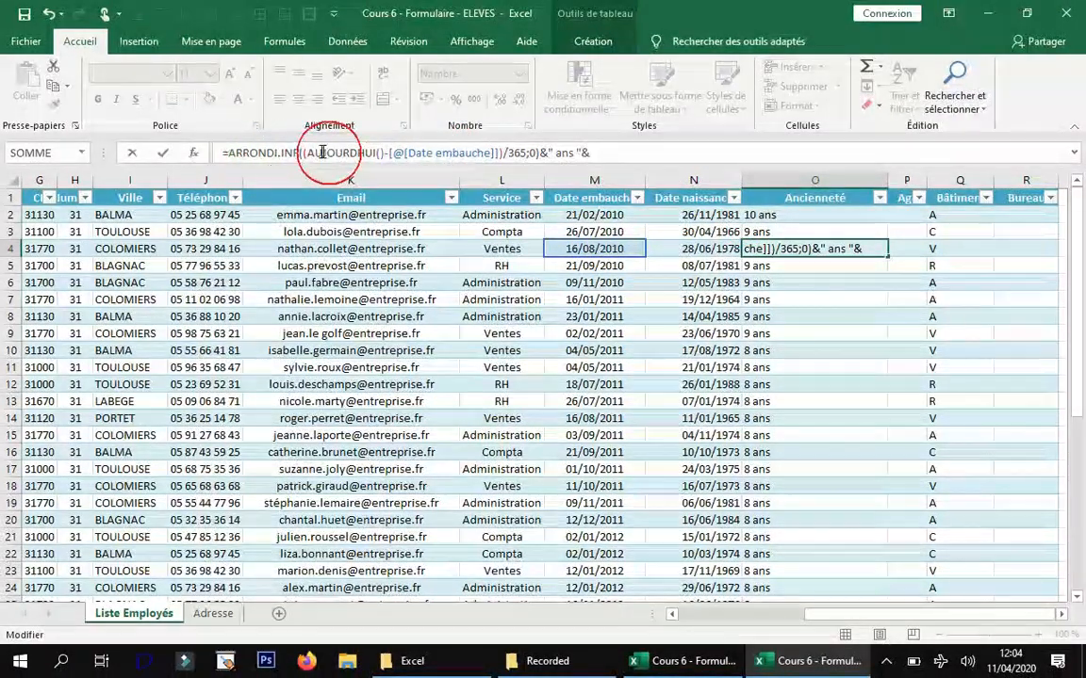
left_click_drag(305, 152, 513, 152)
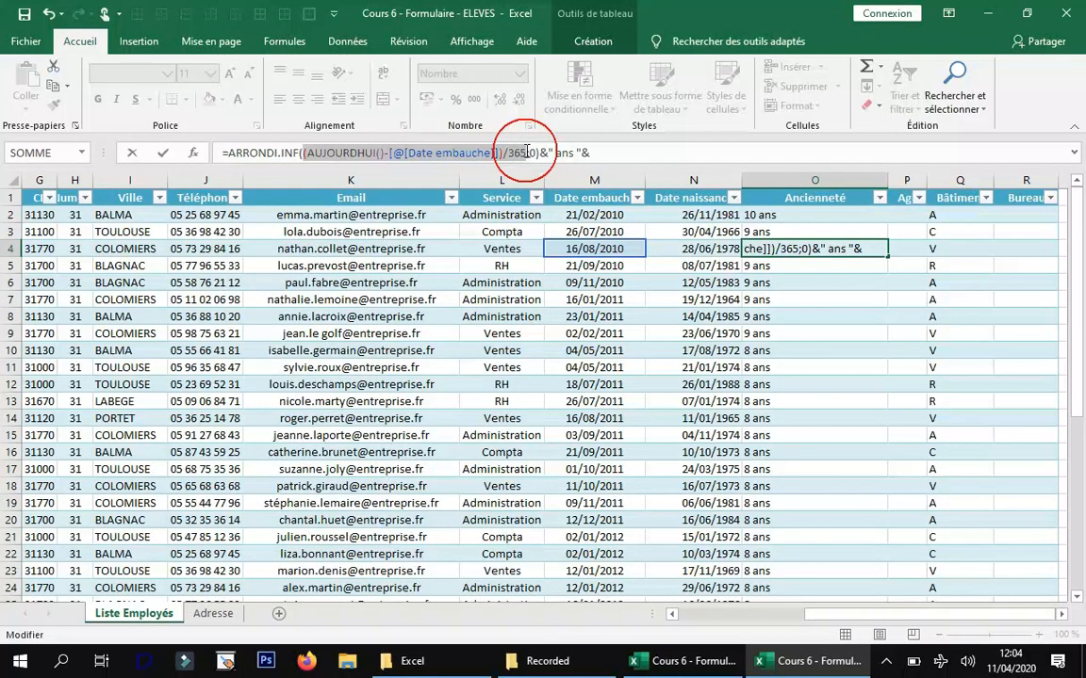
left_click_drag(228, 152, 542, 153)
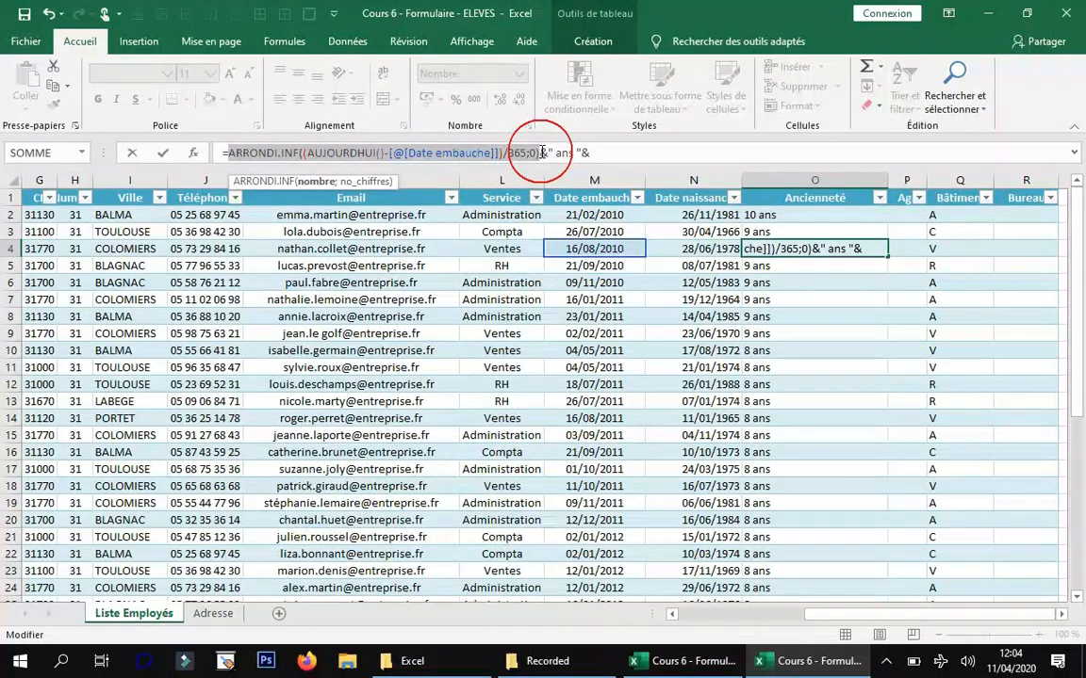
left_click(316, 155)
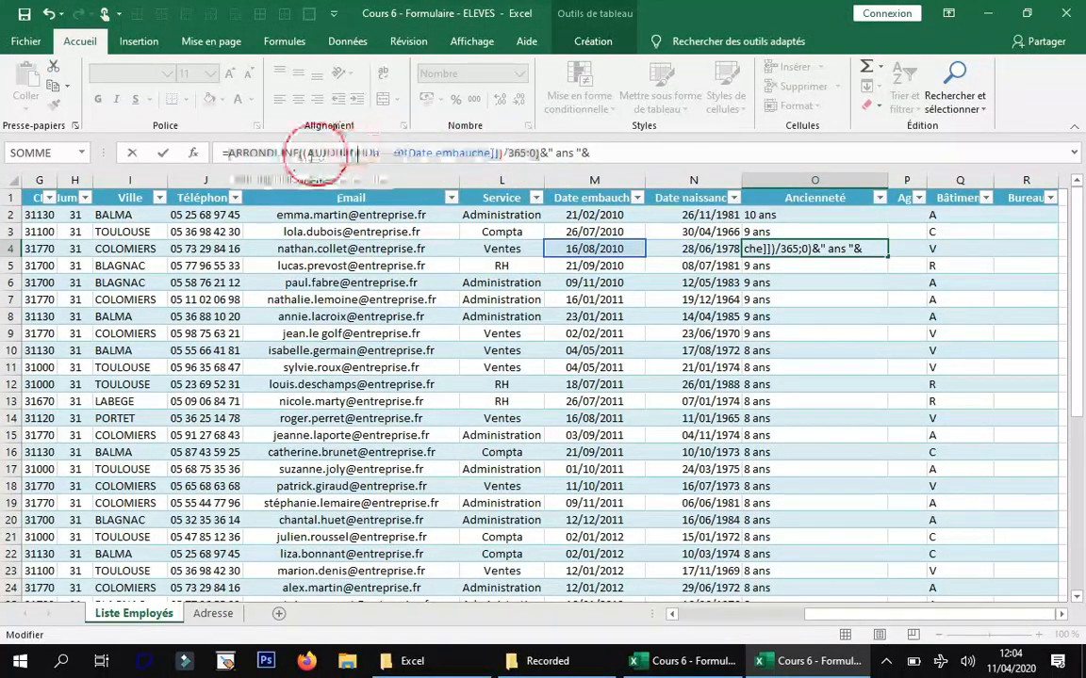
- Copy the unrounded expression (AUJOURDHUI()-[@[Date embauche]])/365 to the end of the O4 formula and enclose it in parentheses
left_click_drag(308, 153, 531, 156)
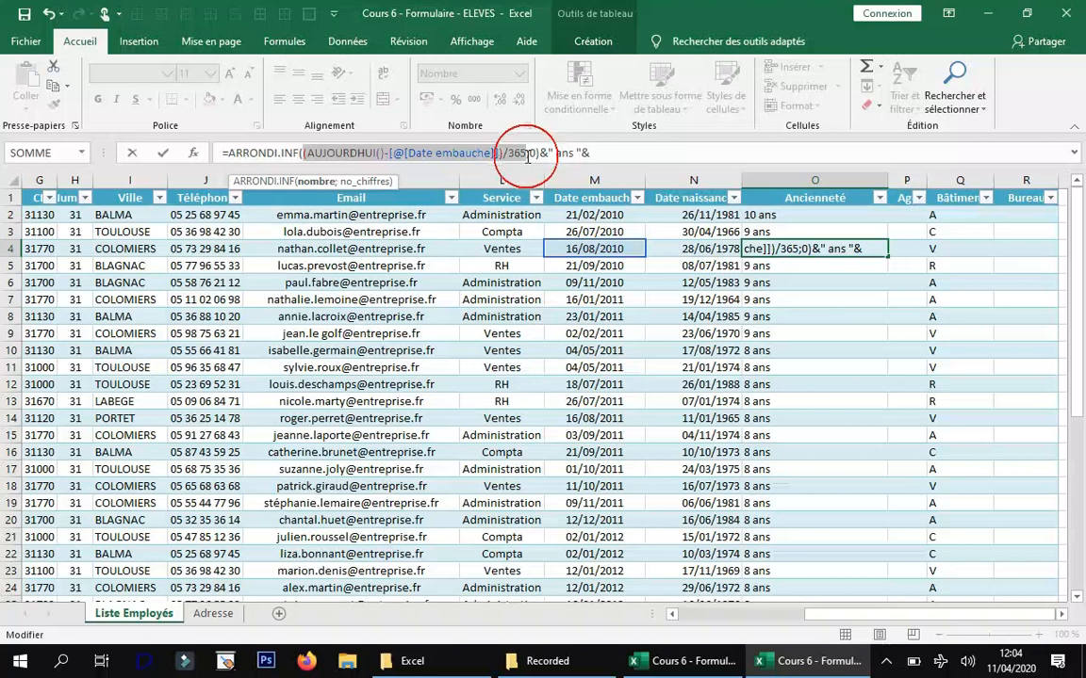
key("ctrl+c")
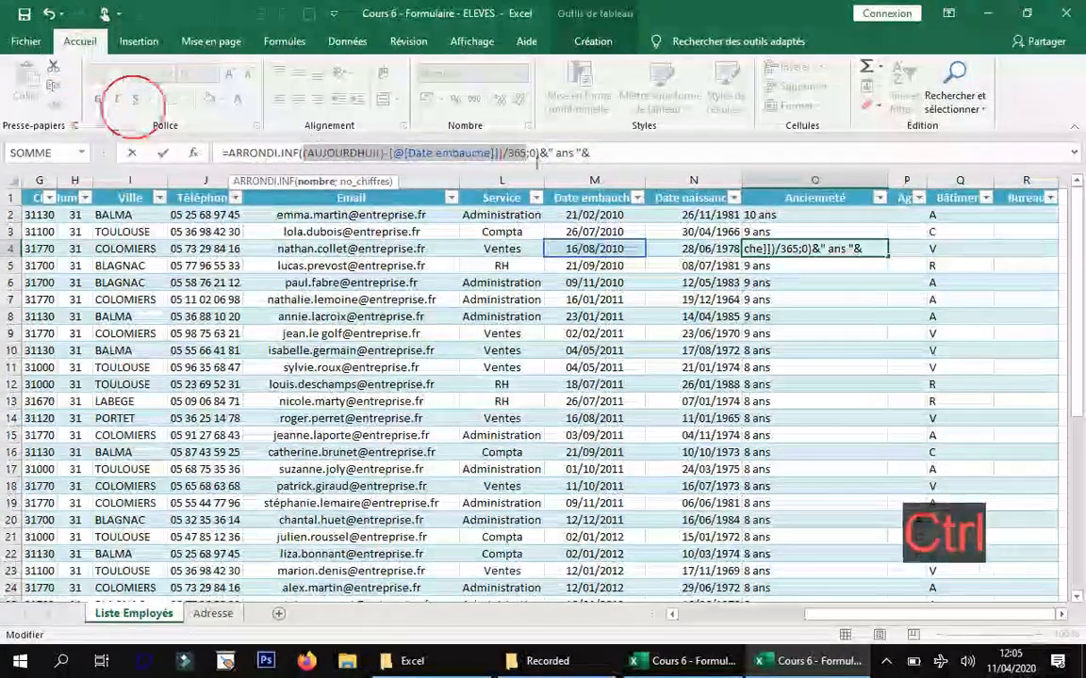
left_click(623, 157)
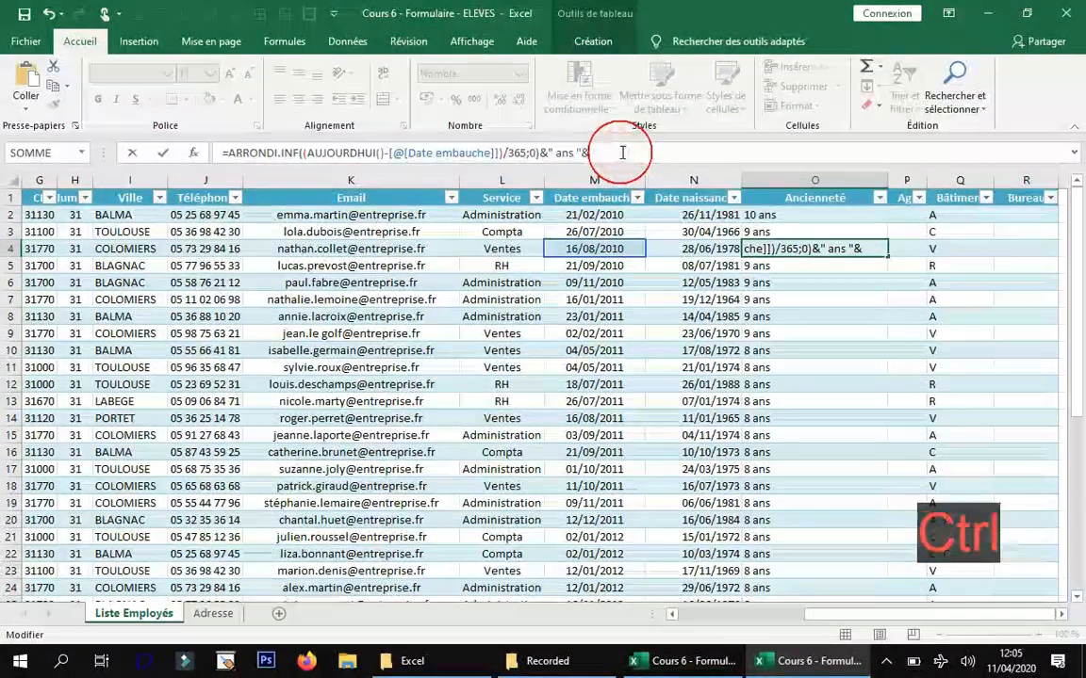
key("ctrl+v")
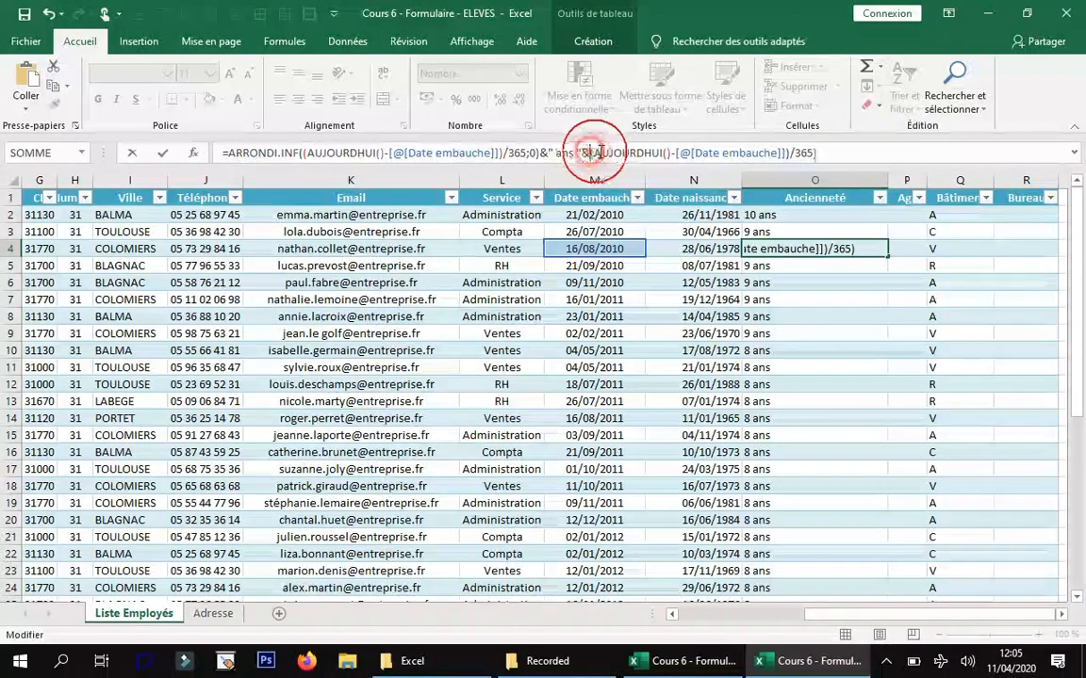
type("((")
- Subtract a copy of ARRONDI.INF((AUJOURDHUI()-[@[Date embauche]])/365;0) at the end of the O4 formula and apply it, expanding the formula display to two lines
left_click(825, 153)
type("-")
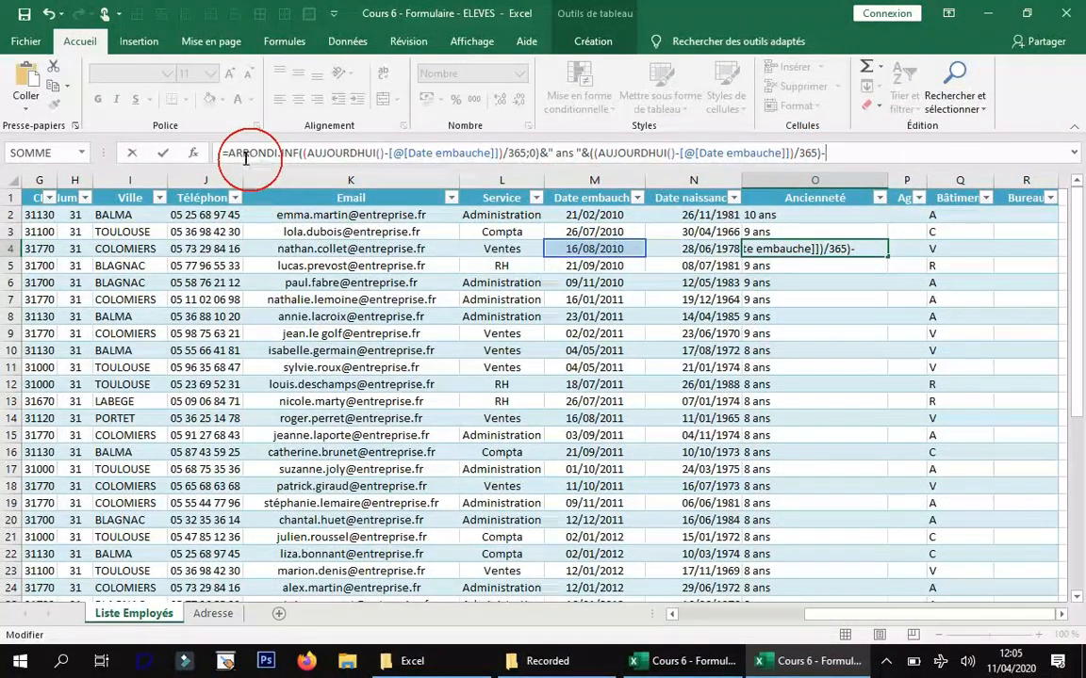
left_click_drag(226, 152, 540, 156)
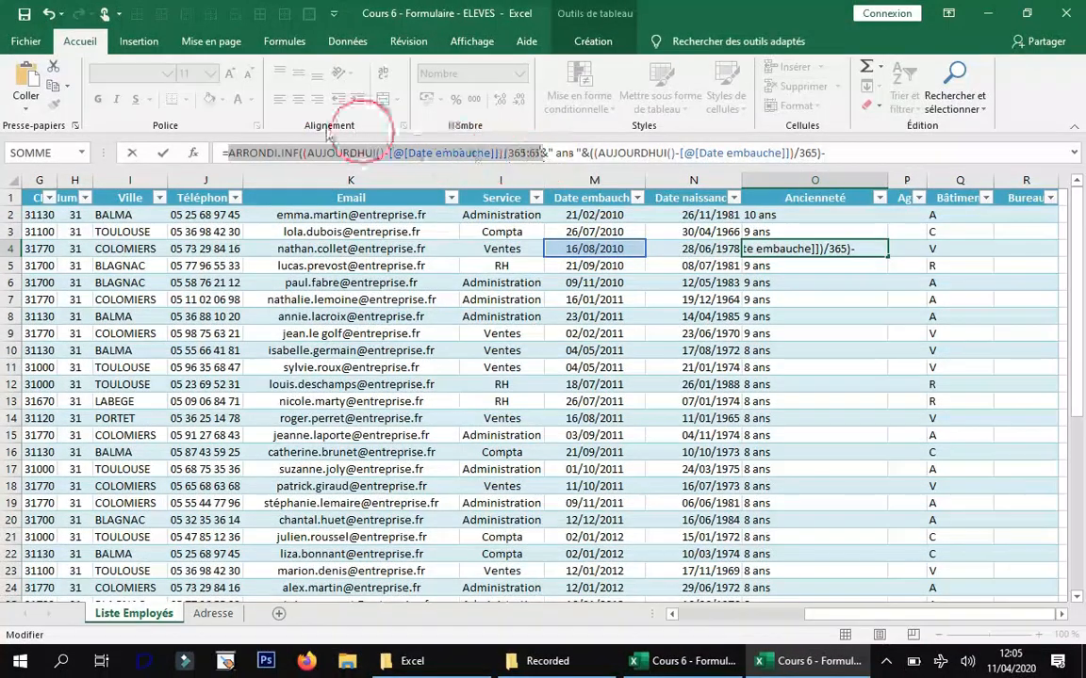
key("ctrl+c")
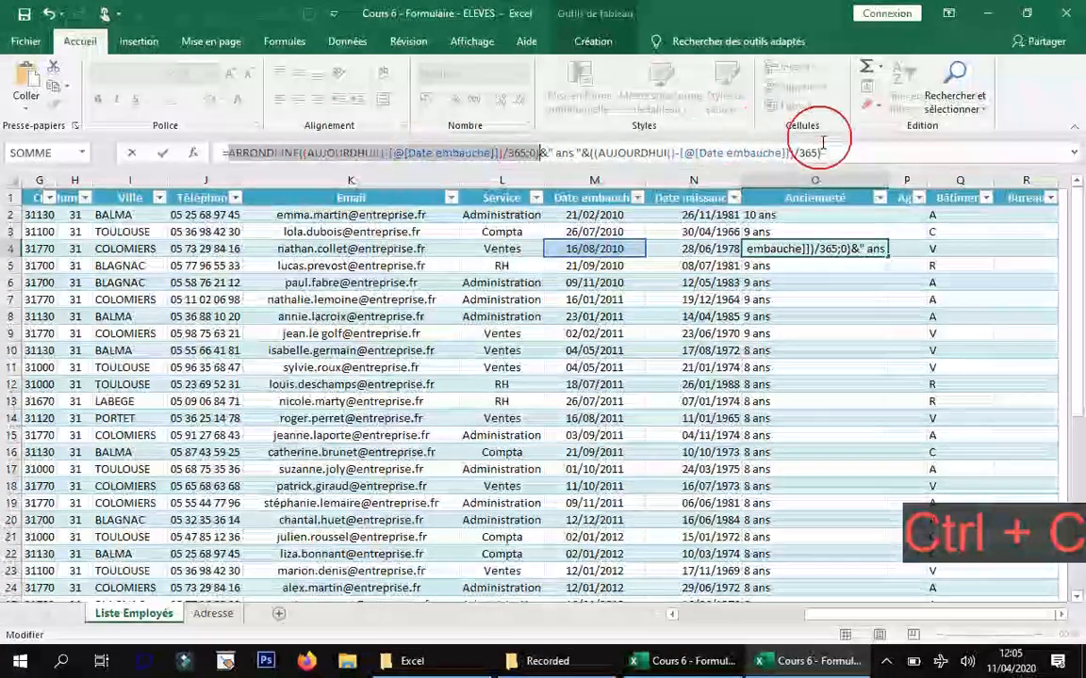
left_click(829, 146)
key("ctrl+v")
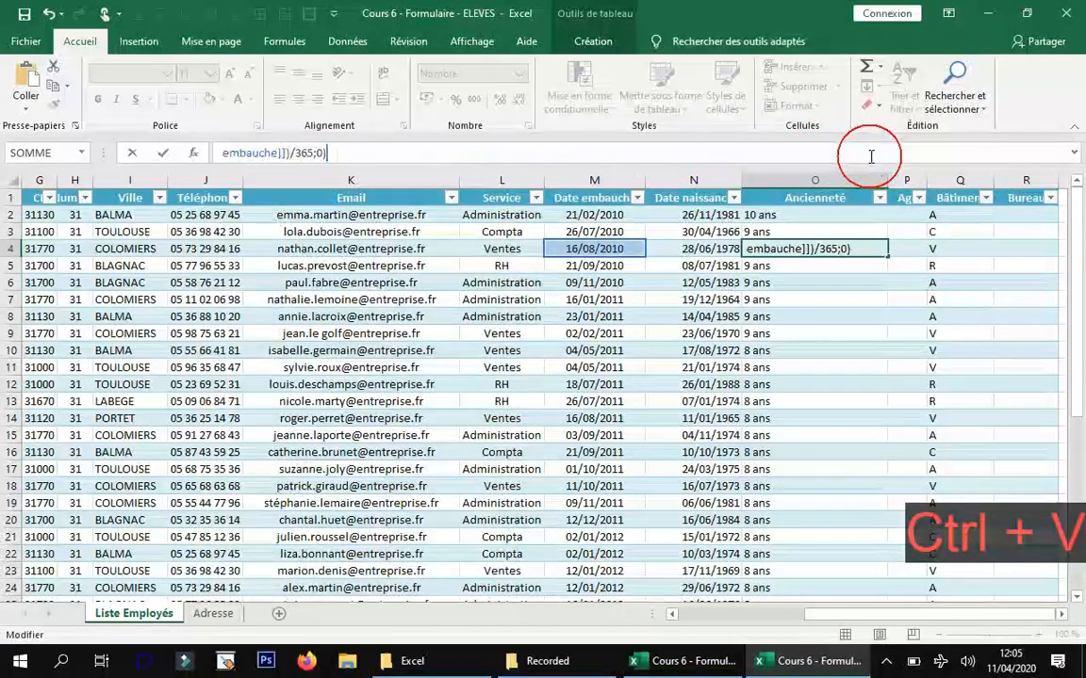
left_click_drag(825, 615, 756, 618)
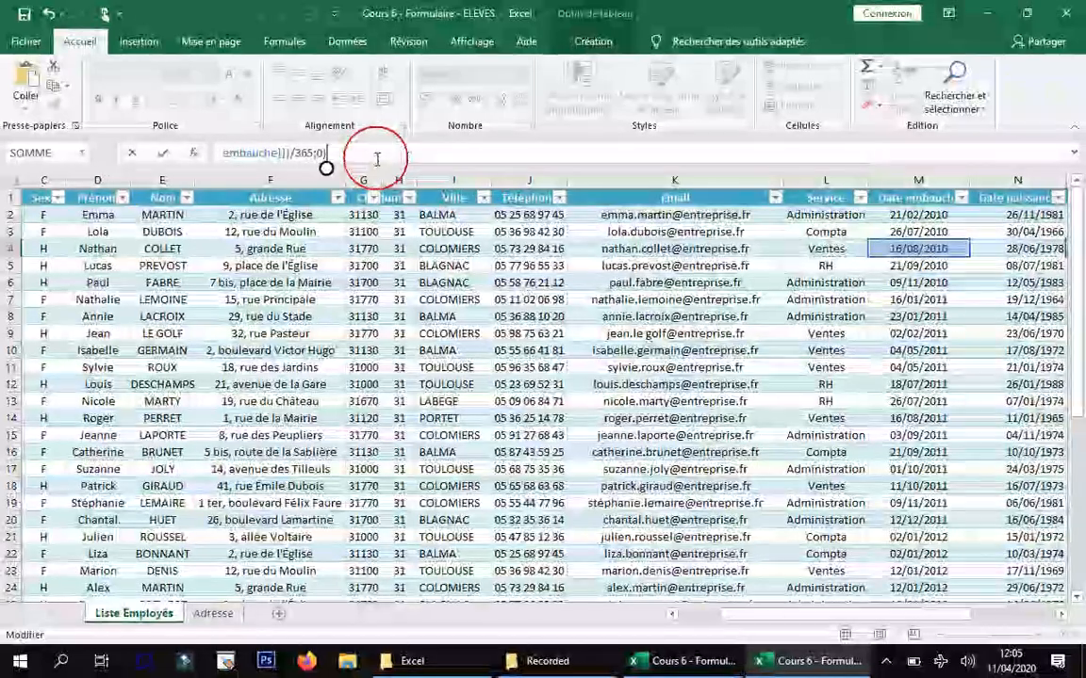
left_click_drag(376, 168, 380, 187)
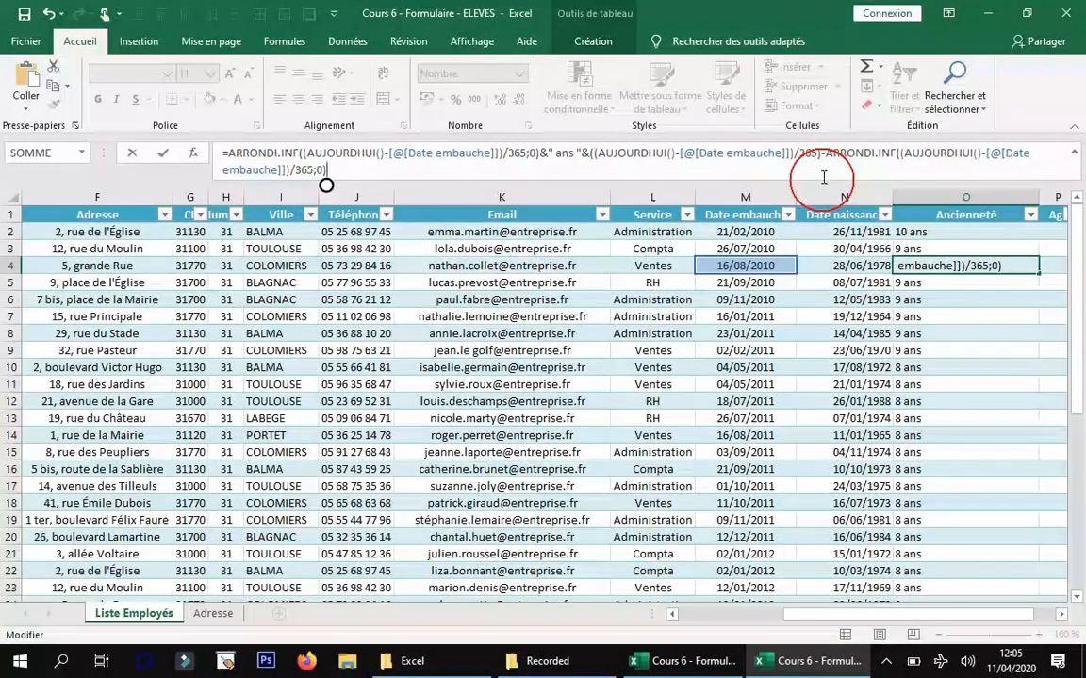
key("Return")
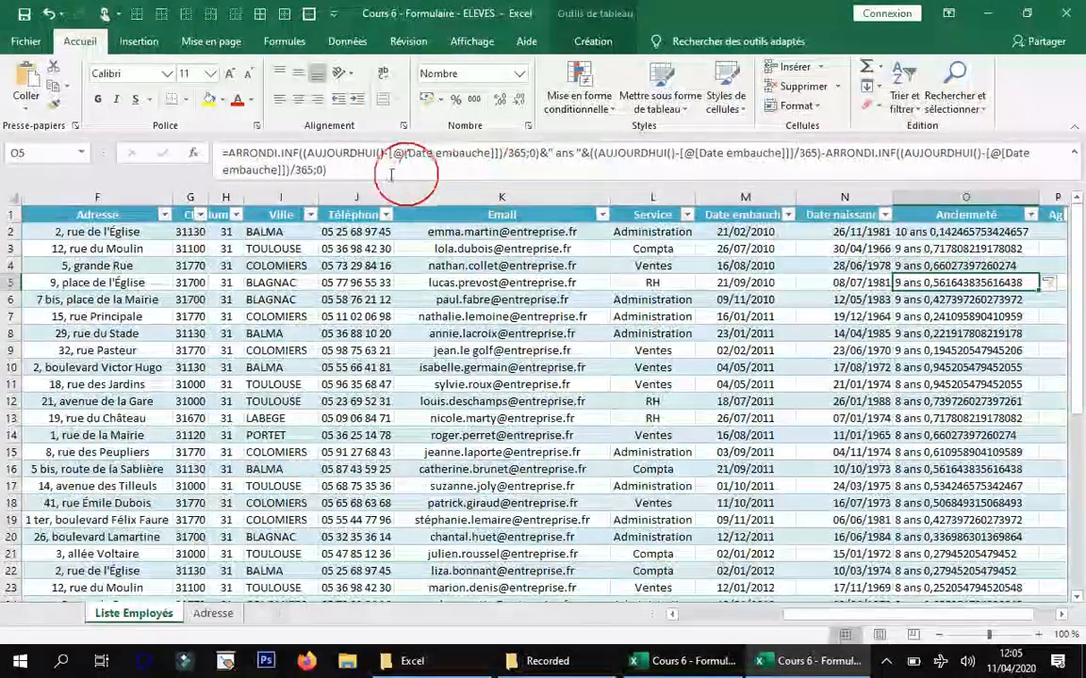
- Enclose the subtraction after " ans " in the O5 formula in parentheses and multiply it by 12
left_click(330, 167)
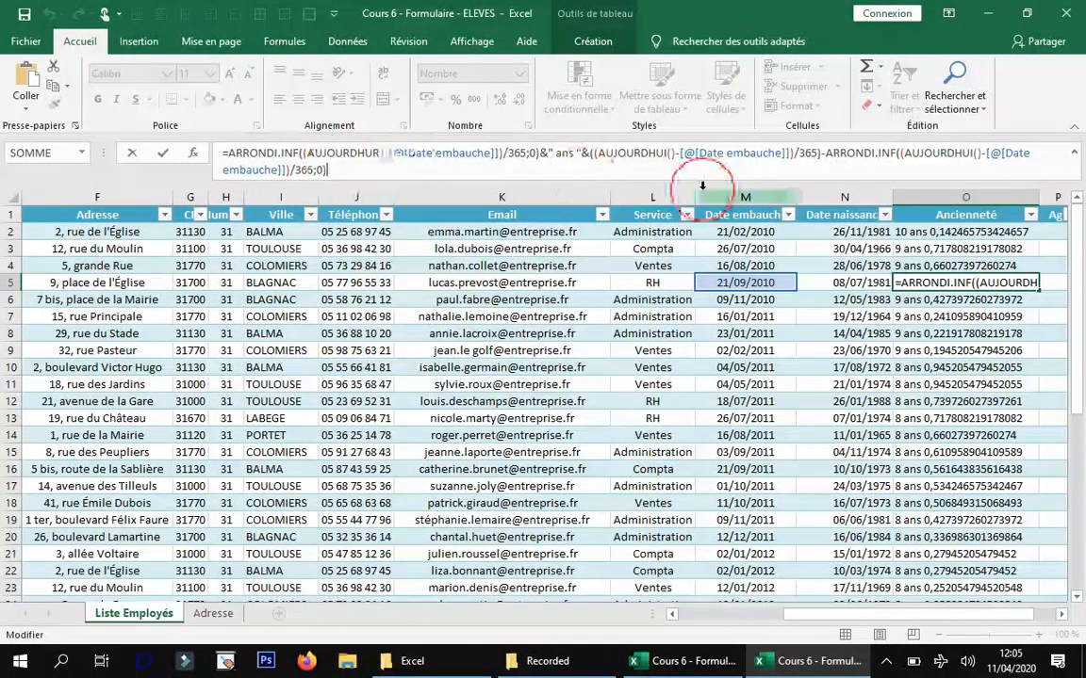
type(")")
left_click(590, 153)
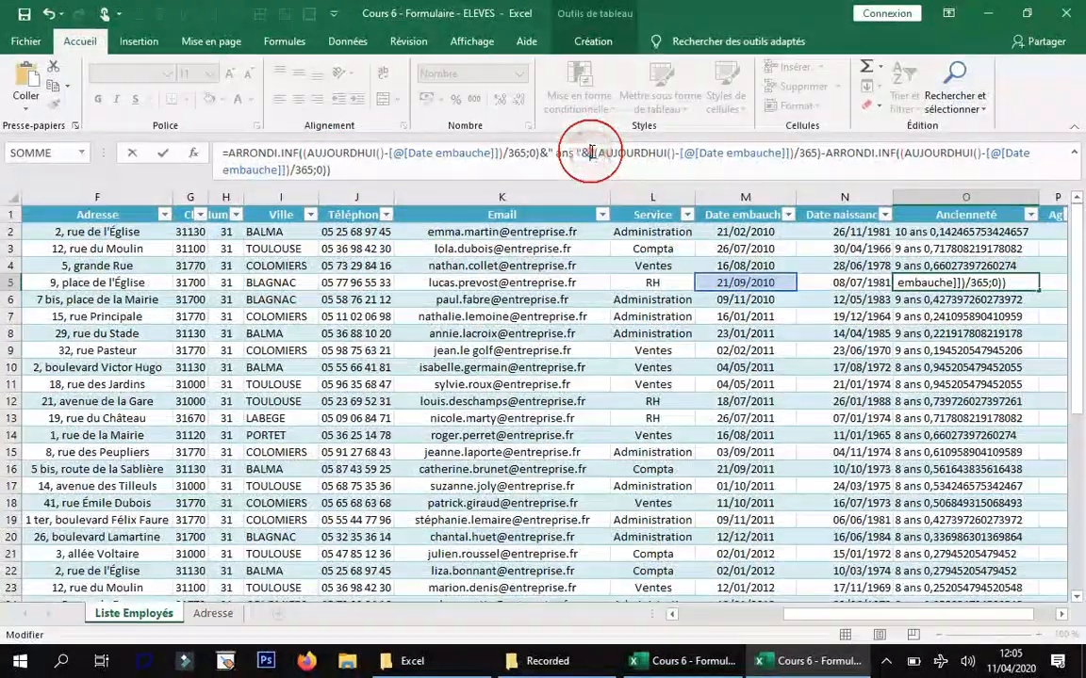
type("((")
left_click(427, 166)
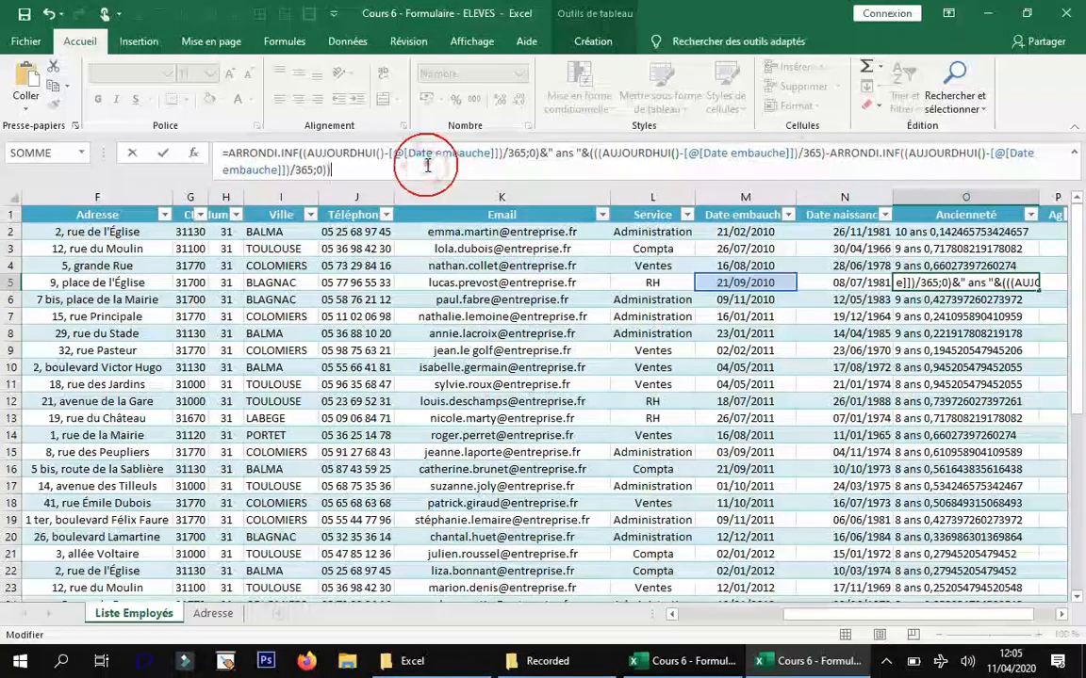
type("*")
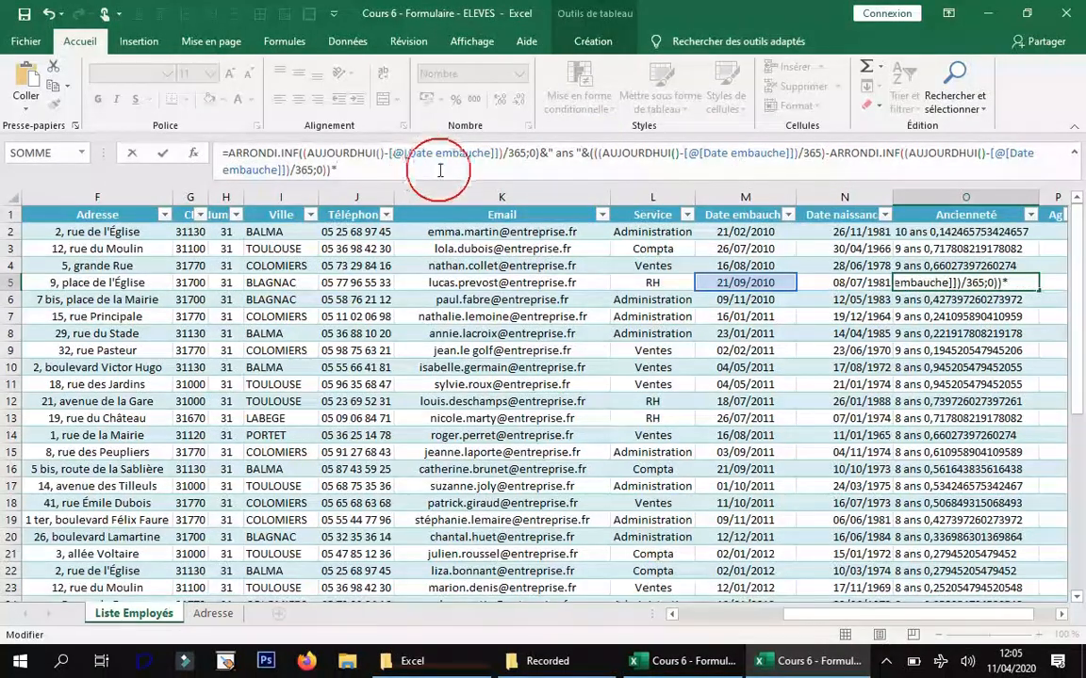
type("12")
key("Return")
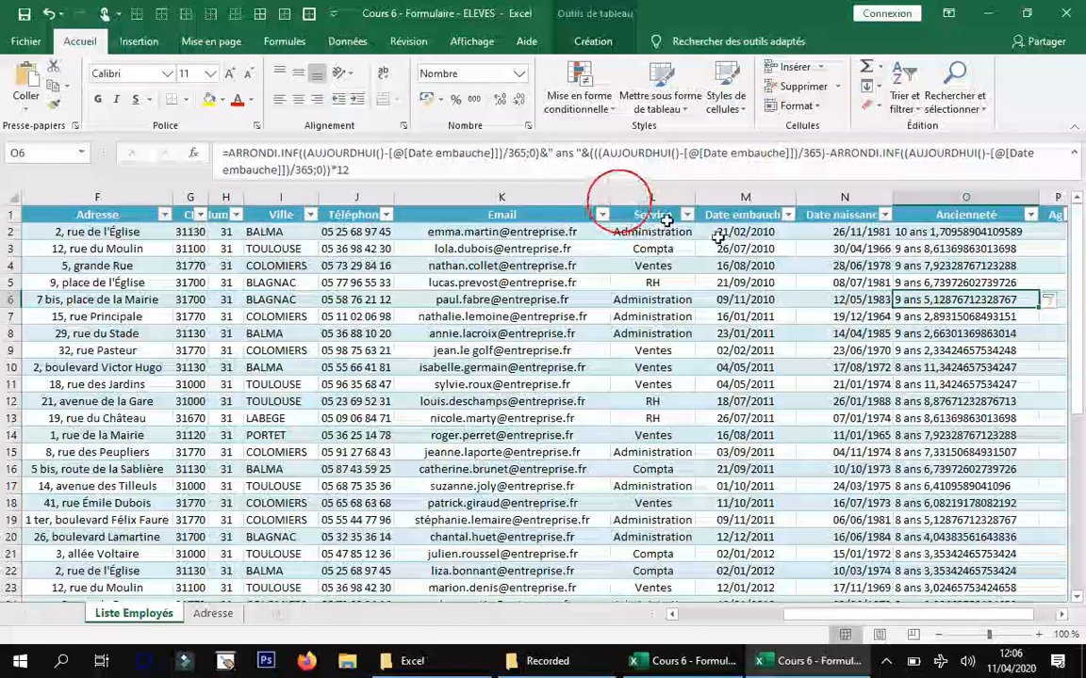
- Wrap the months calculation after " ans " in the O6 formula in ARRONDI.INF, with parentheses around the whole expression through *12
left_click(499, 196)
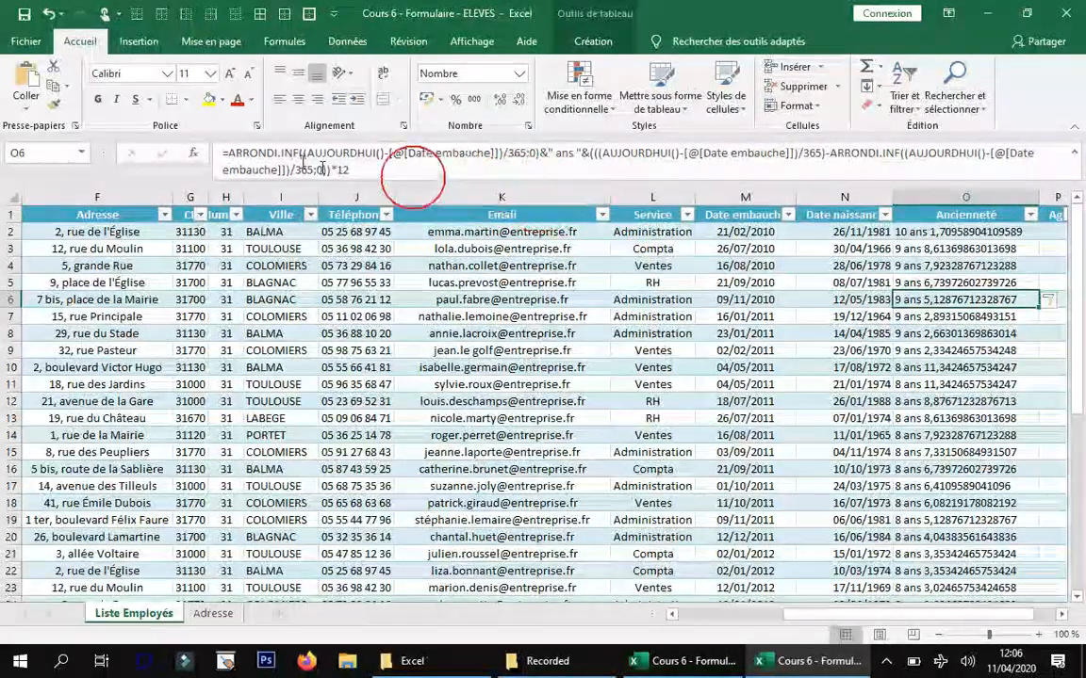
left_click_drag(282, 151, 296, 152)
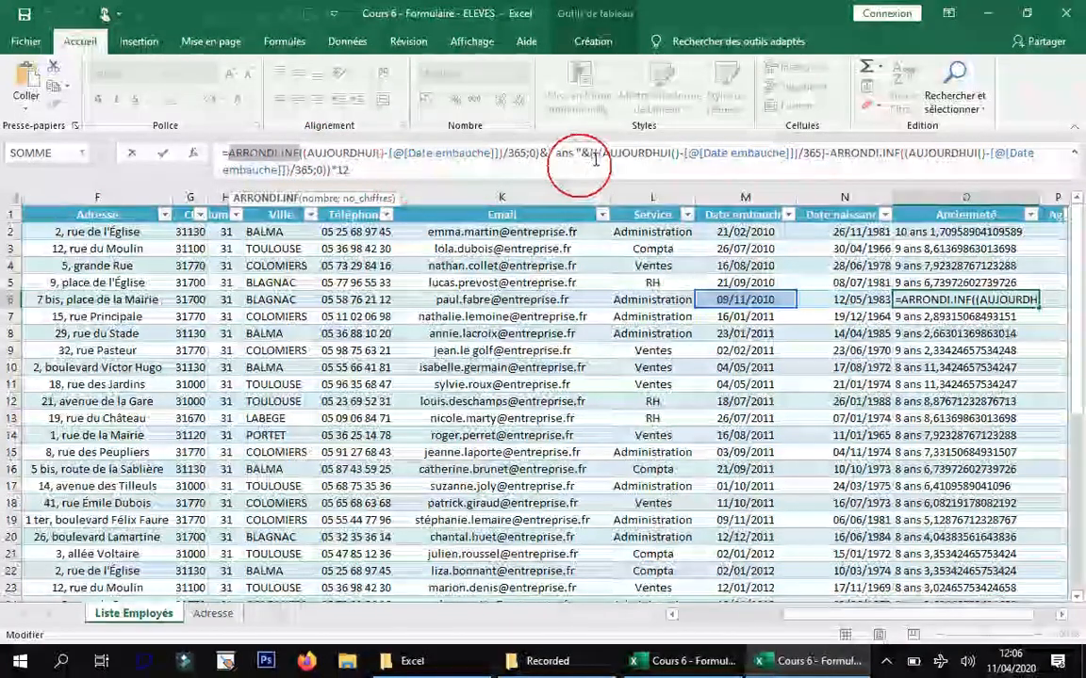
left_click(591, 153)
type("(")
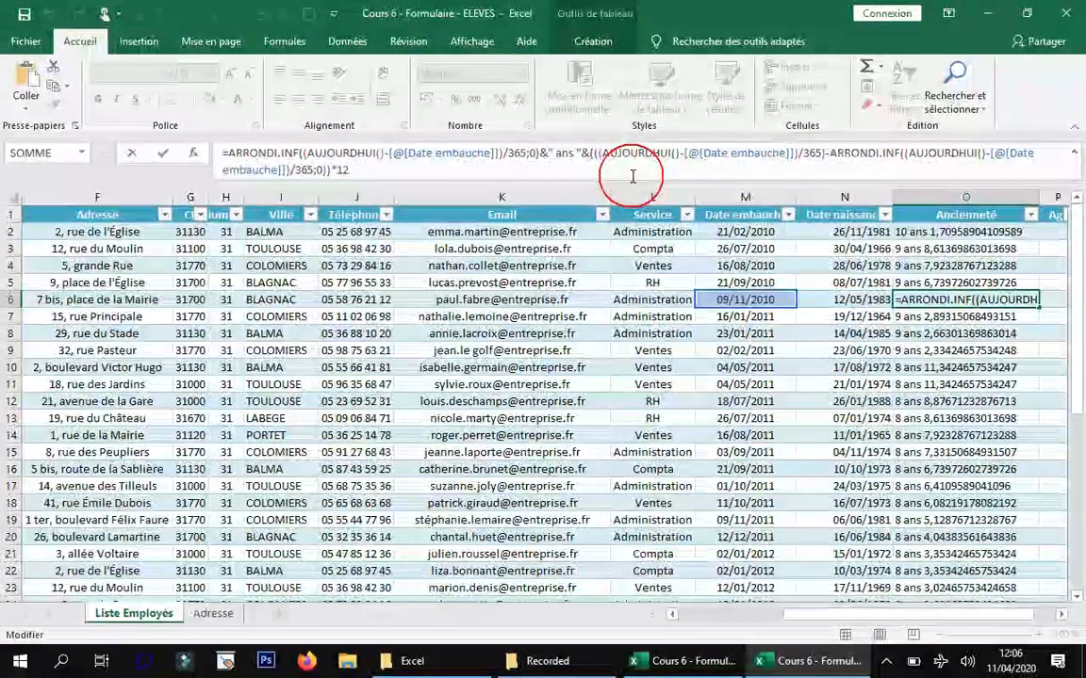
type("AUJOUR")
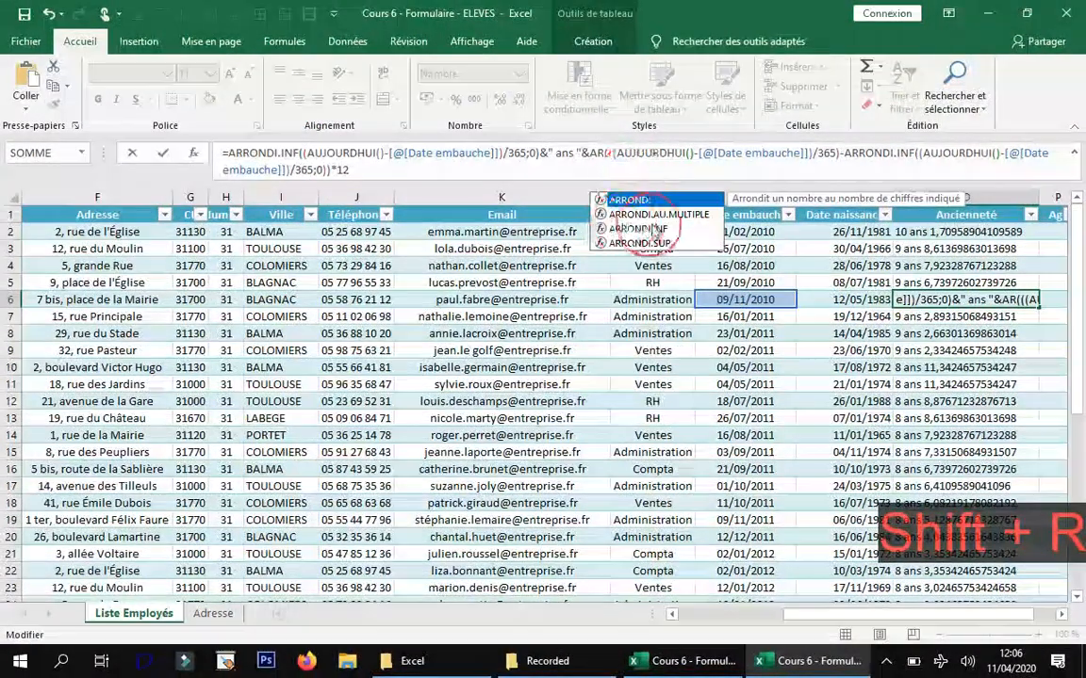
left_click(651, 229)
double_click(650, 229)
left_click(434, 170)
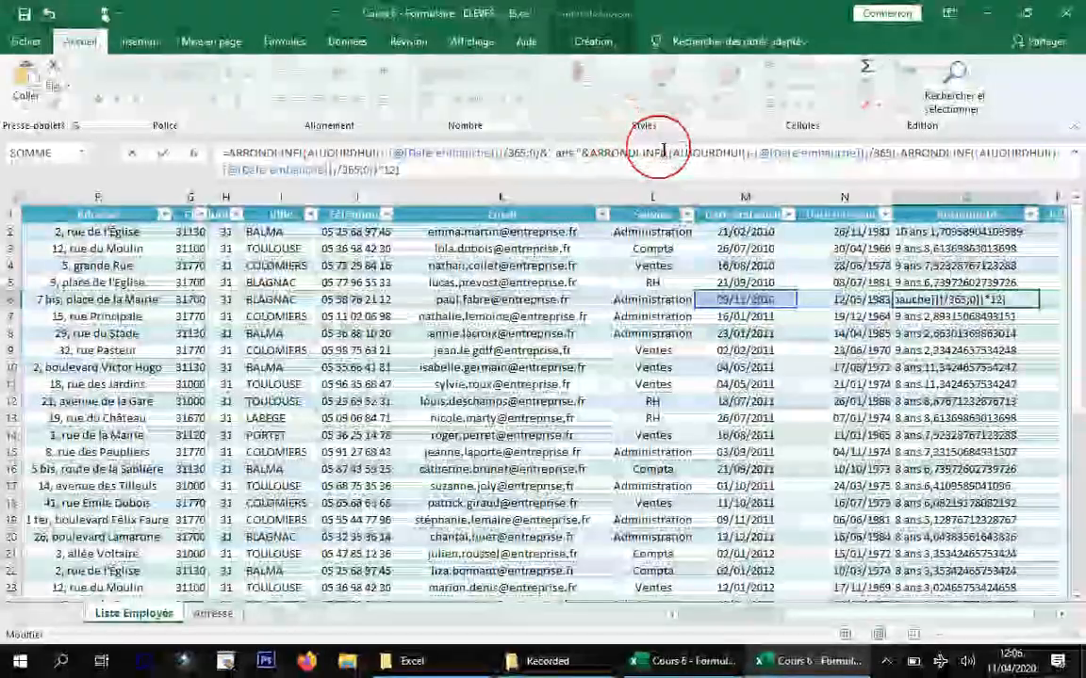
left_click(663, 152)
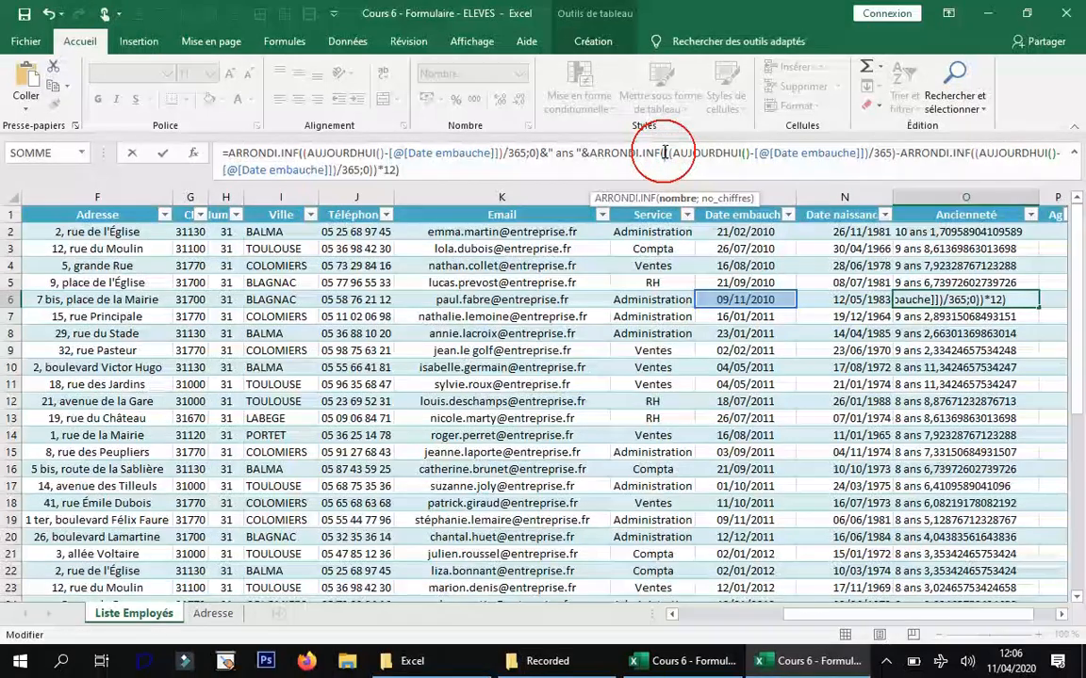
left_click(438, 172)
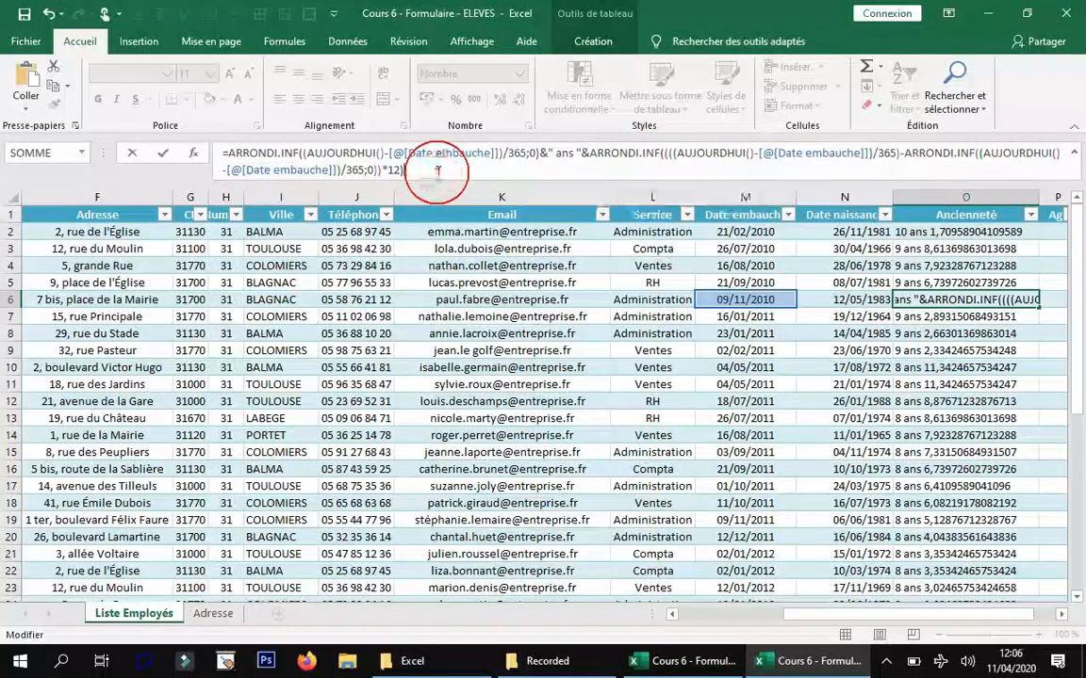
key("BackSpace")
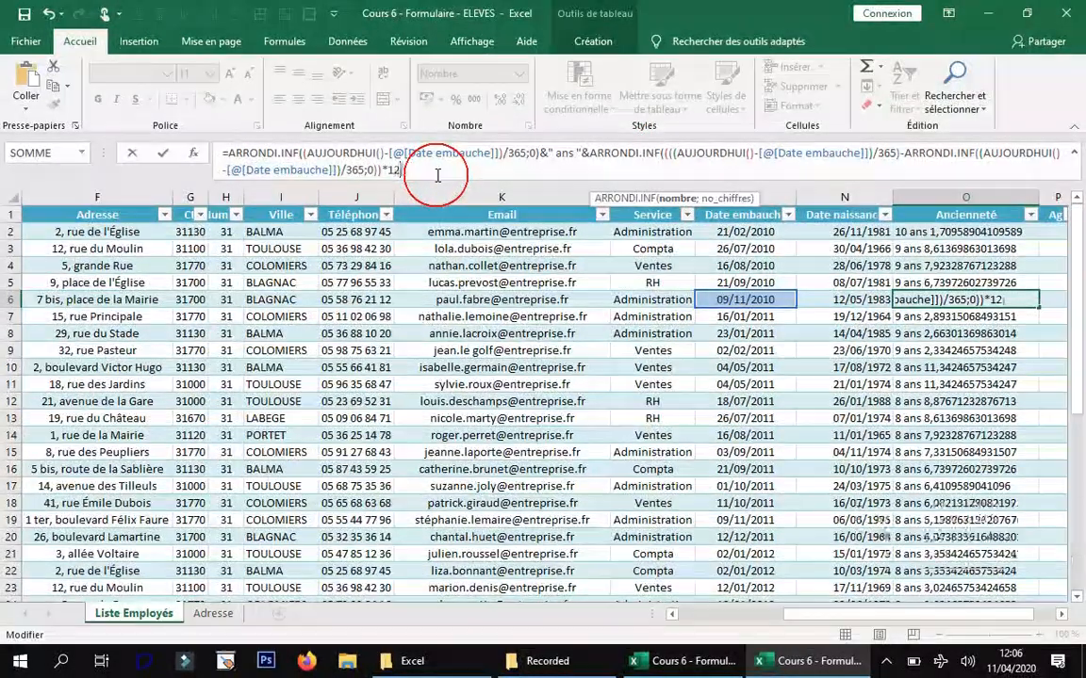
key("Return")
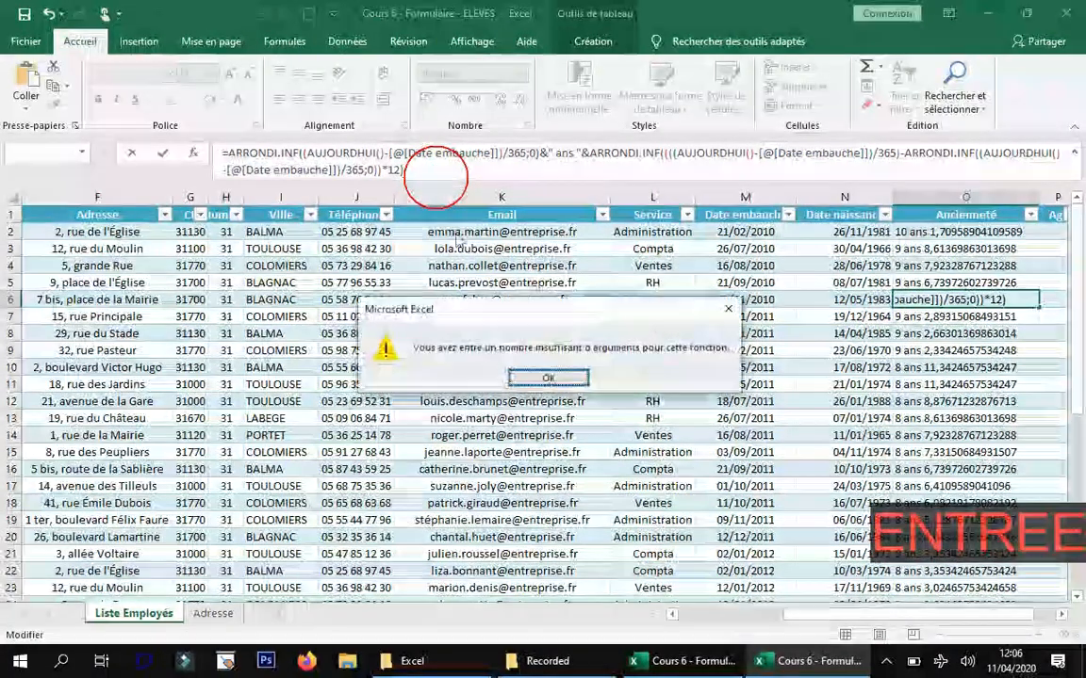
left_click(546, 377)
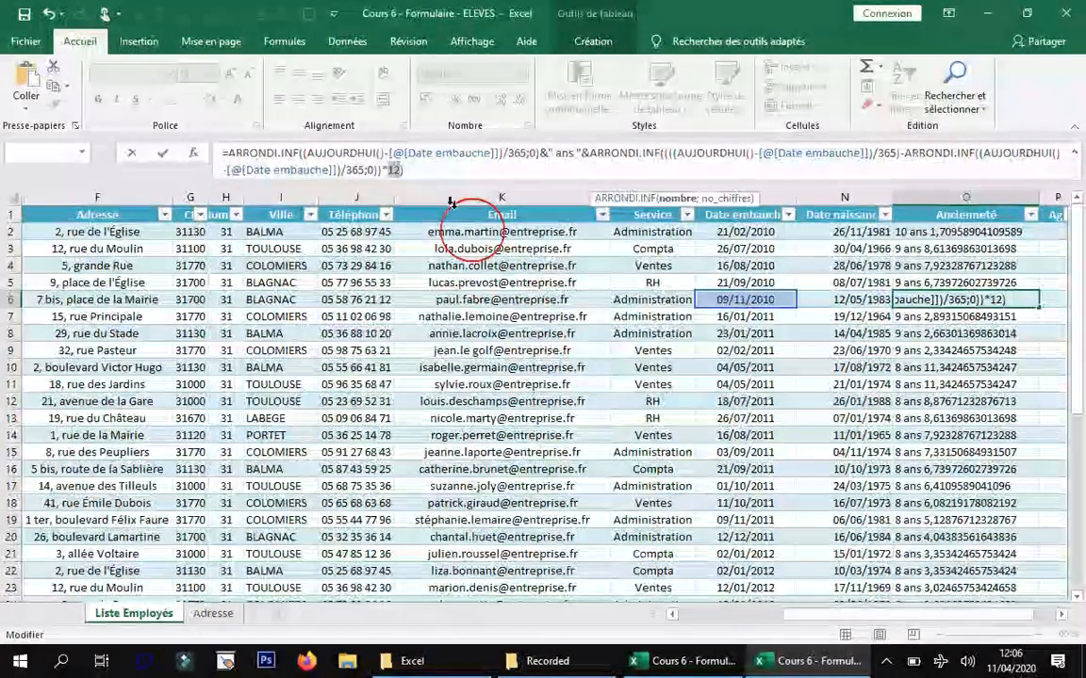
- Add ;0 after *12 as the number-of-digits argument of the second ARRONDI.INF in O6 and apply the formula
left_click(403, 169)
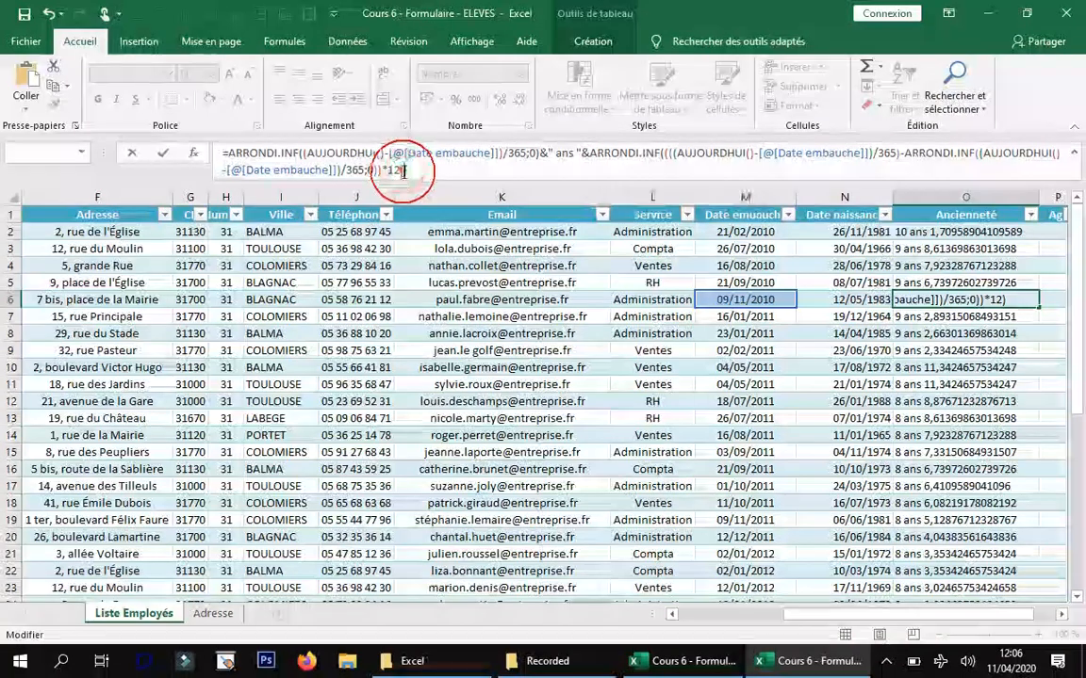
left_click(400, 171)
type(";")
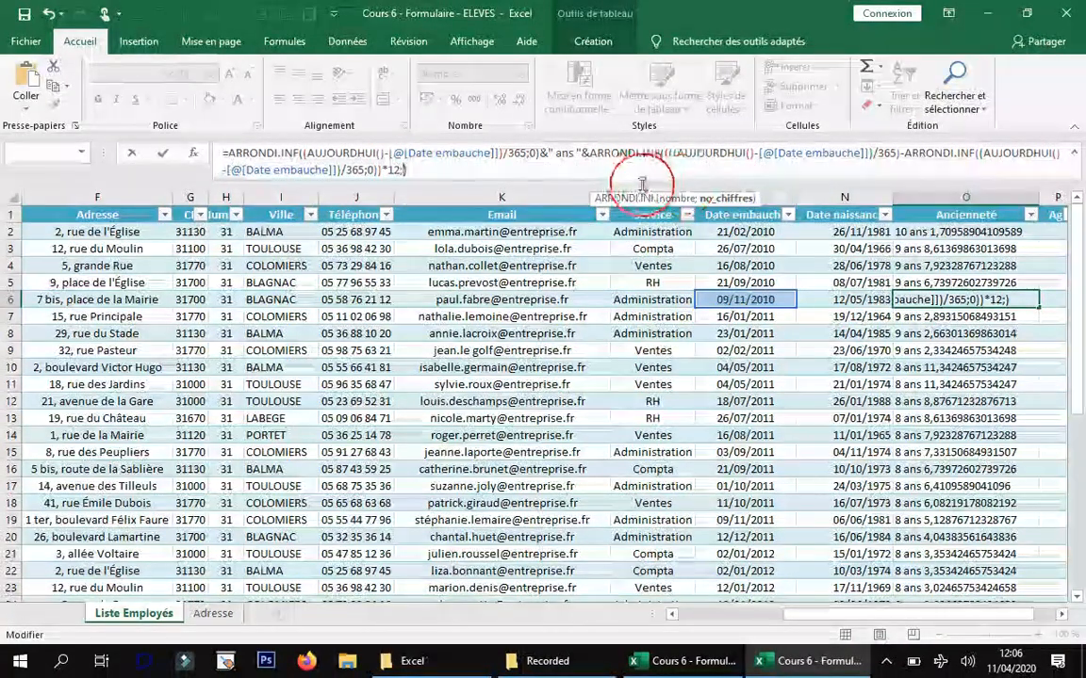
type("0")
key("Return")
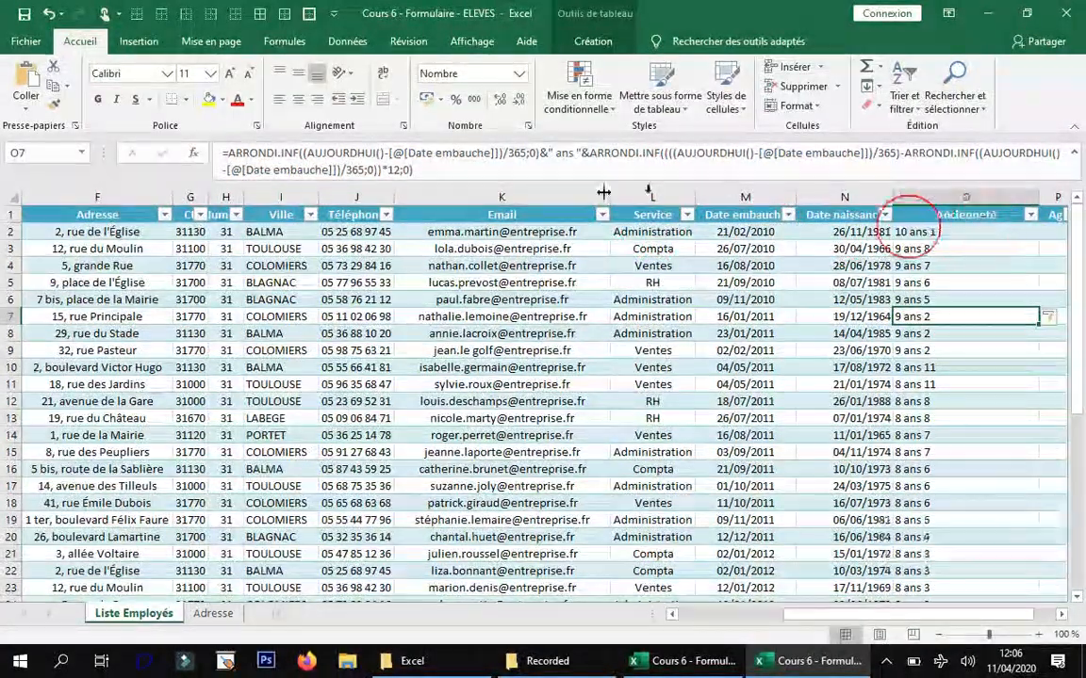
- Append &" mois" to the end of the Ancienneté formula in O7
left_click(444, 168)
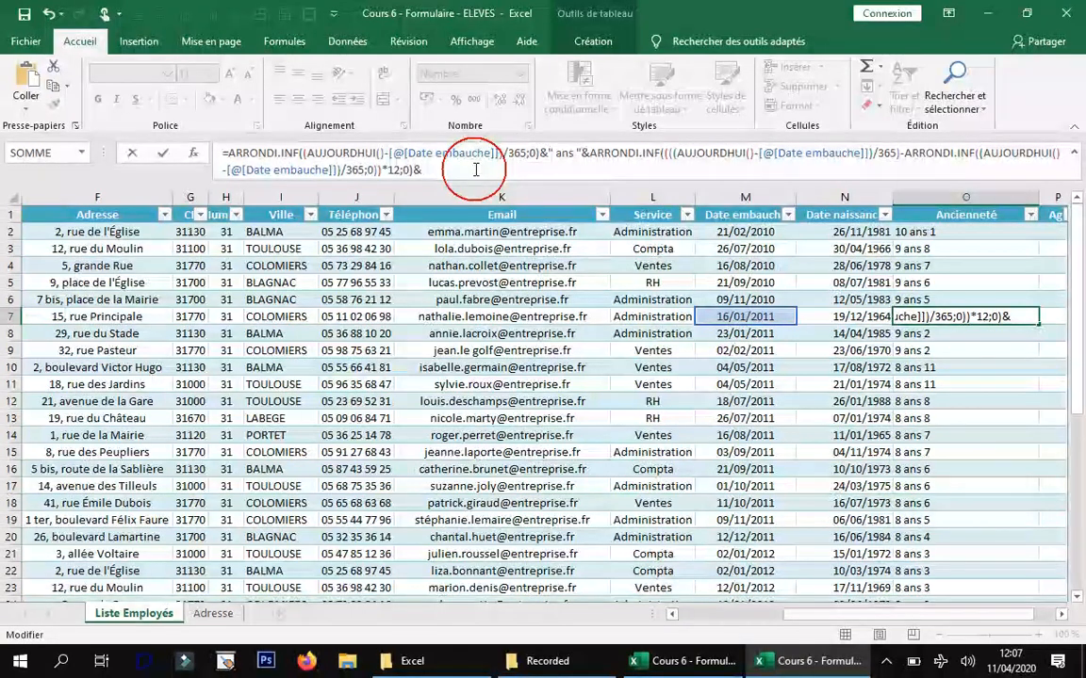
type("mois\"")
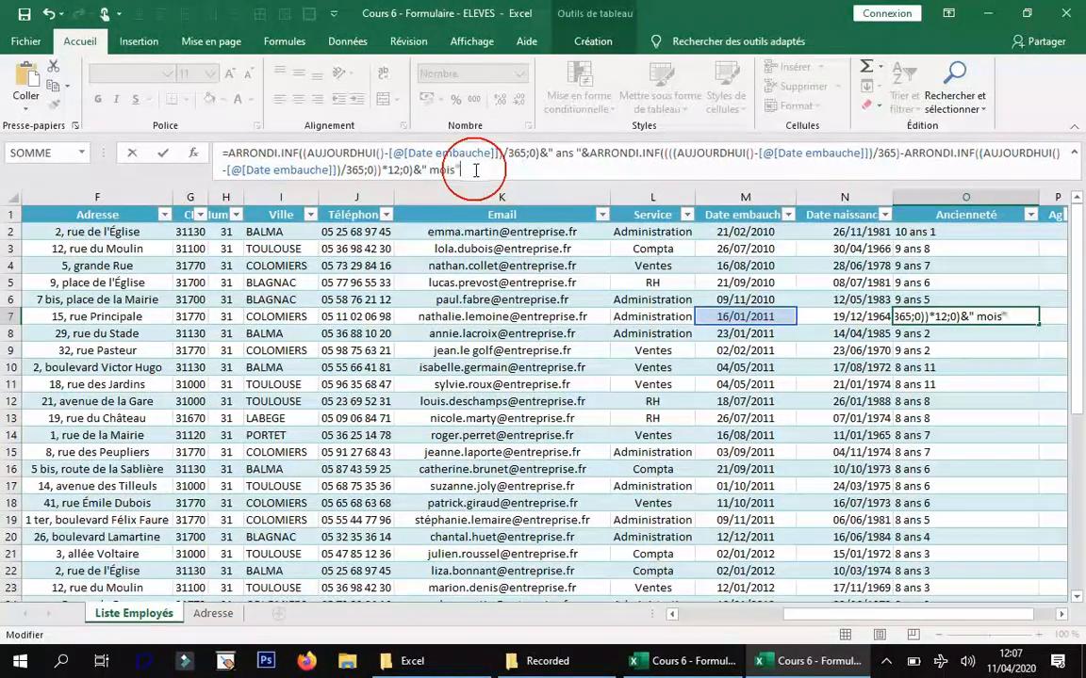
key("Return")
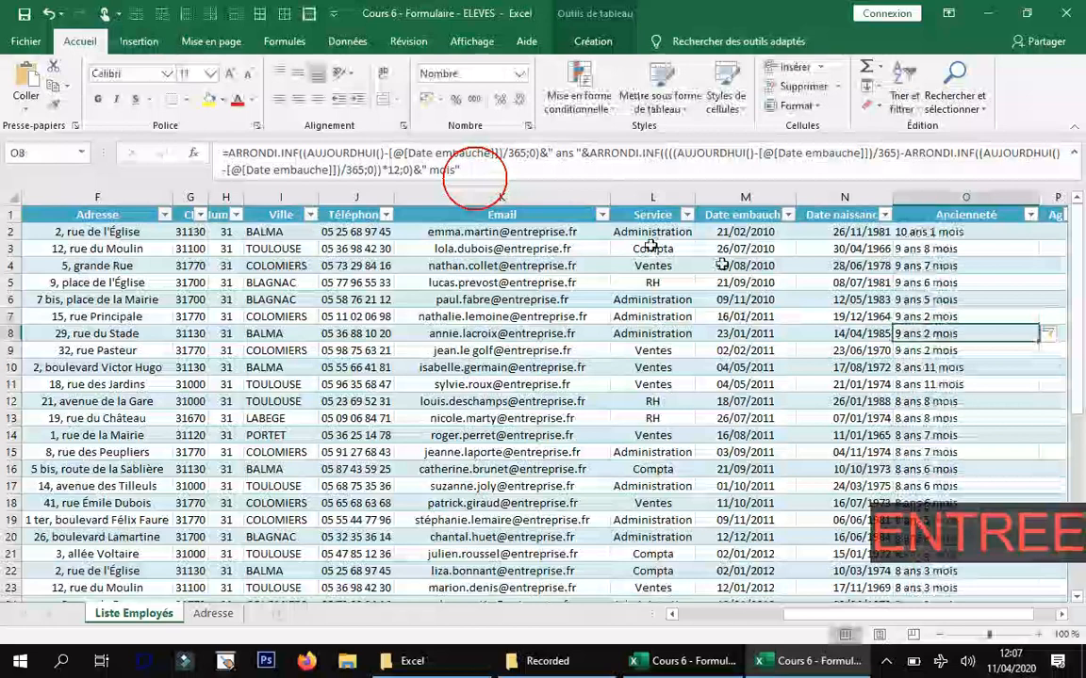
- Examine the Ancienneté column from O2 down and compare it with the full formula in P2 of the Cours 6 - Formulaire - CORRECTION workbook
left_click(961, 233)
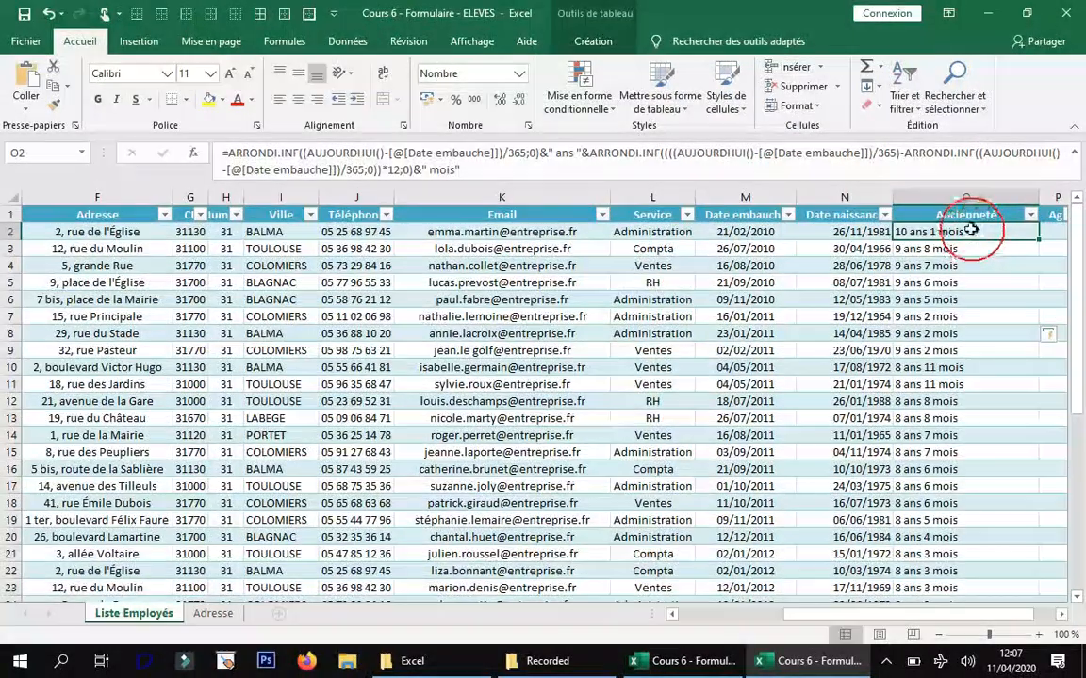
scroll(970, 343, "down", 5)
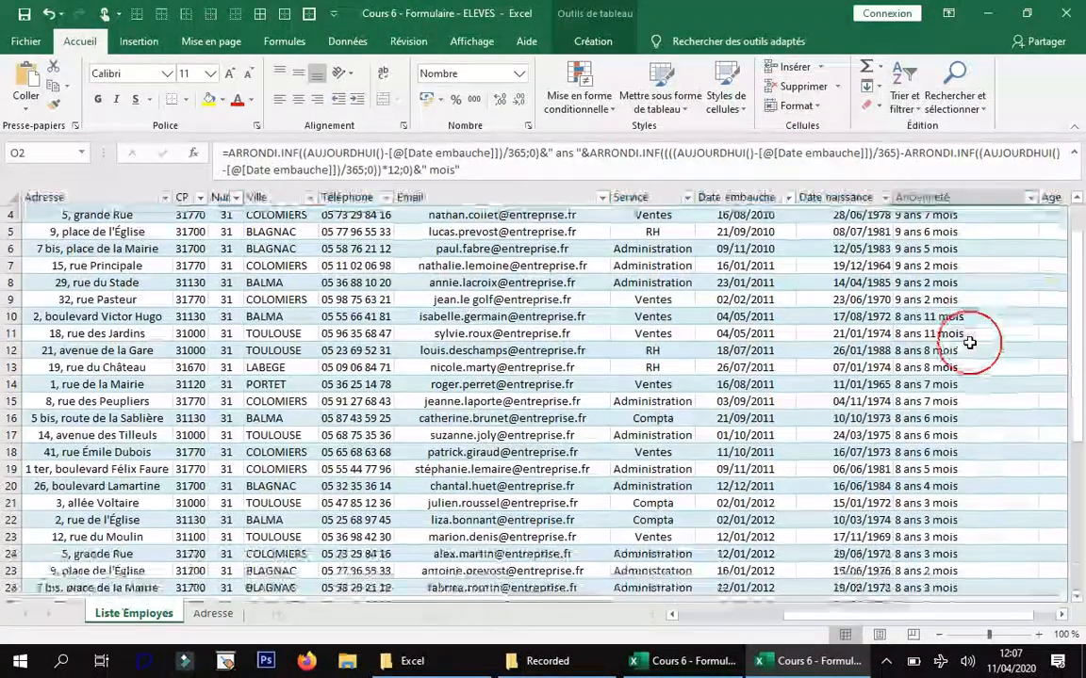
scroll(969, 343, "down", 3)
scroll(962, 347, "up", 8)
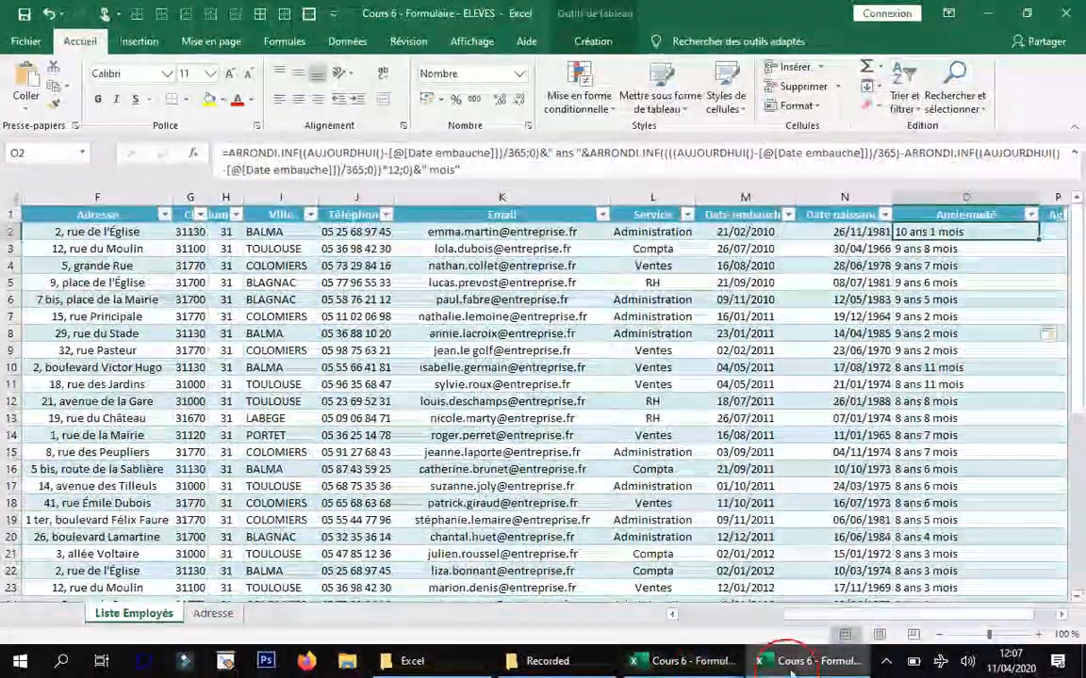
left_click(784, 659)
left_click(693, 659)
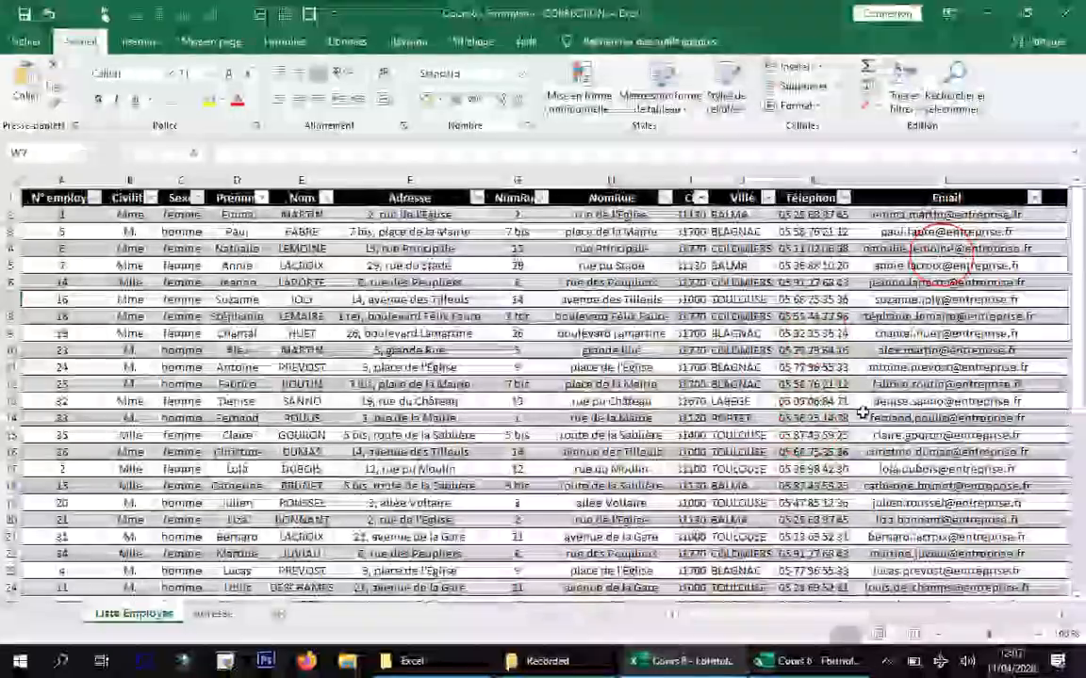
left_click_drag(803, 617, 947, 626)
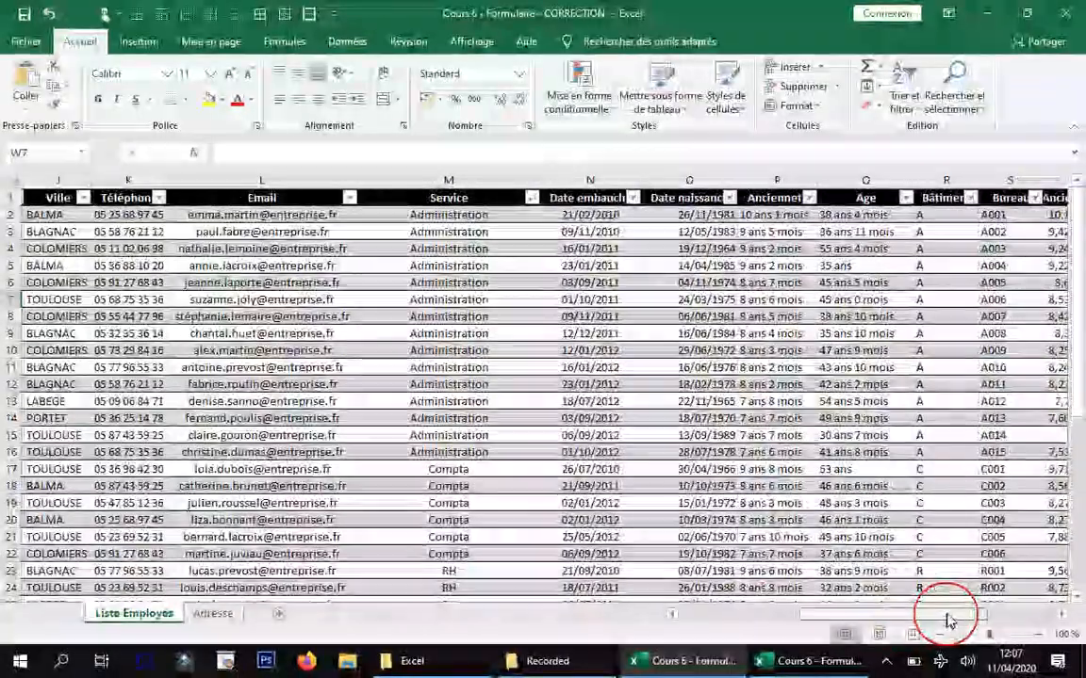
left_click(792, 216)
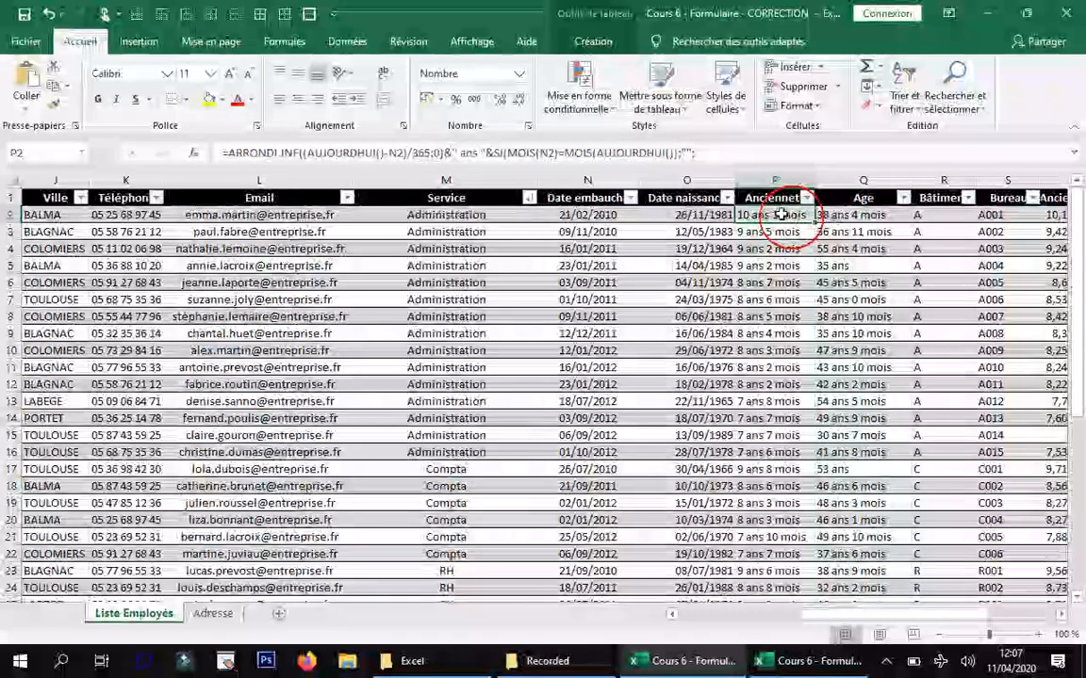
left_click_drag(727, 167, 730, 195)
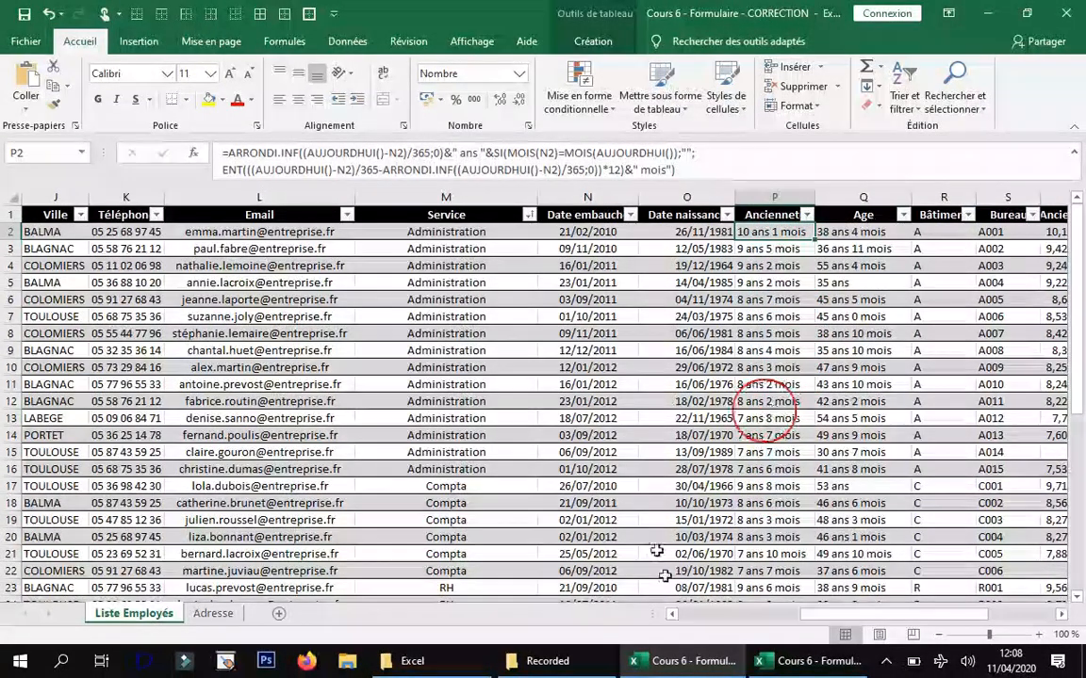
- Compare the Ancienneté formula in O2 of the ELEVES workbook with P2 of the CORRECTION workbook, then return to ELEVES
left_click(803, 670)
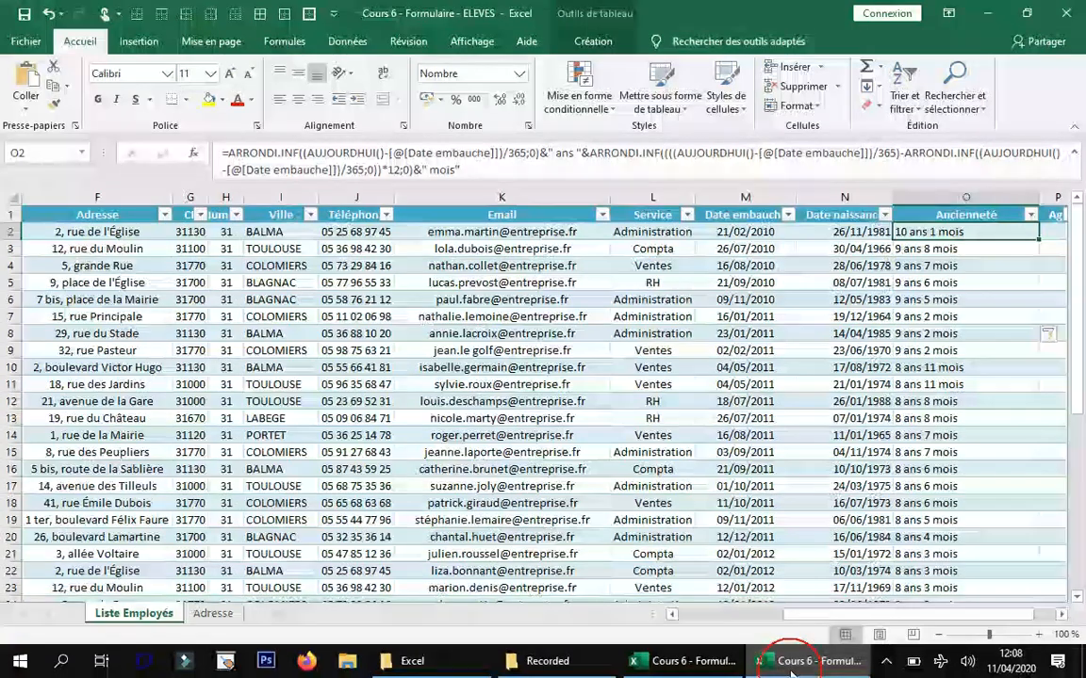
left_click(715, 669)
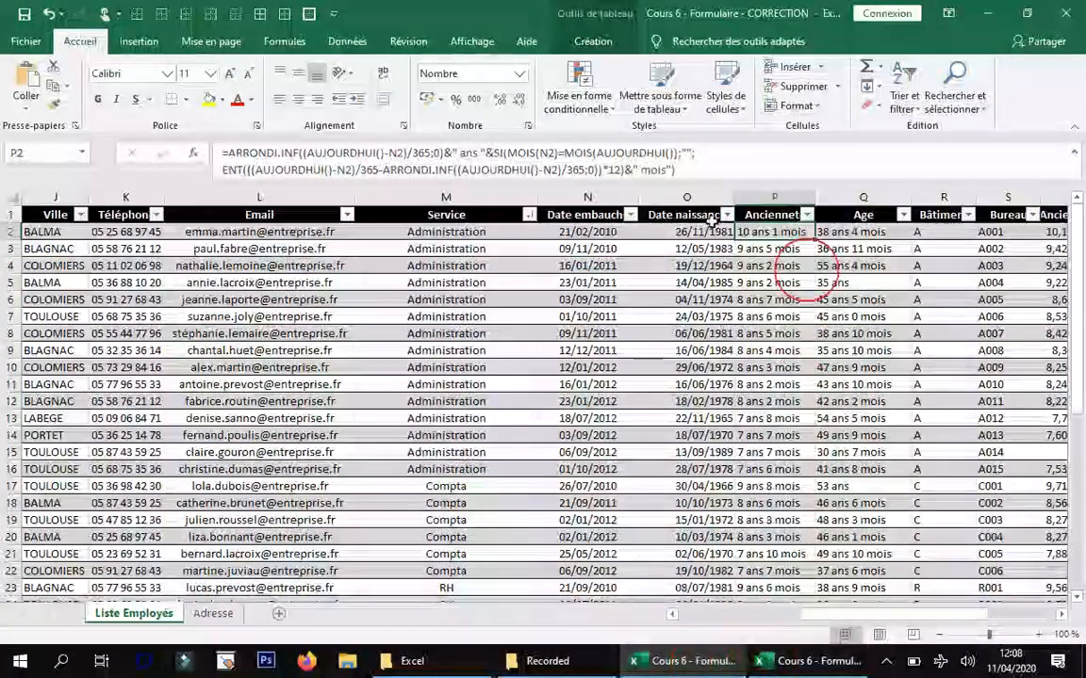
left_click(733, 652)
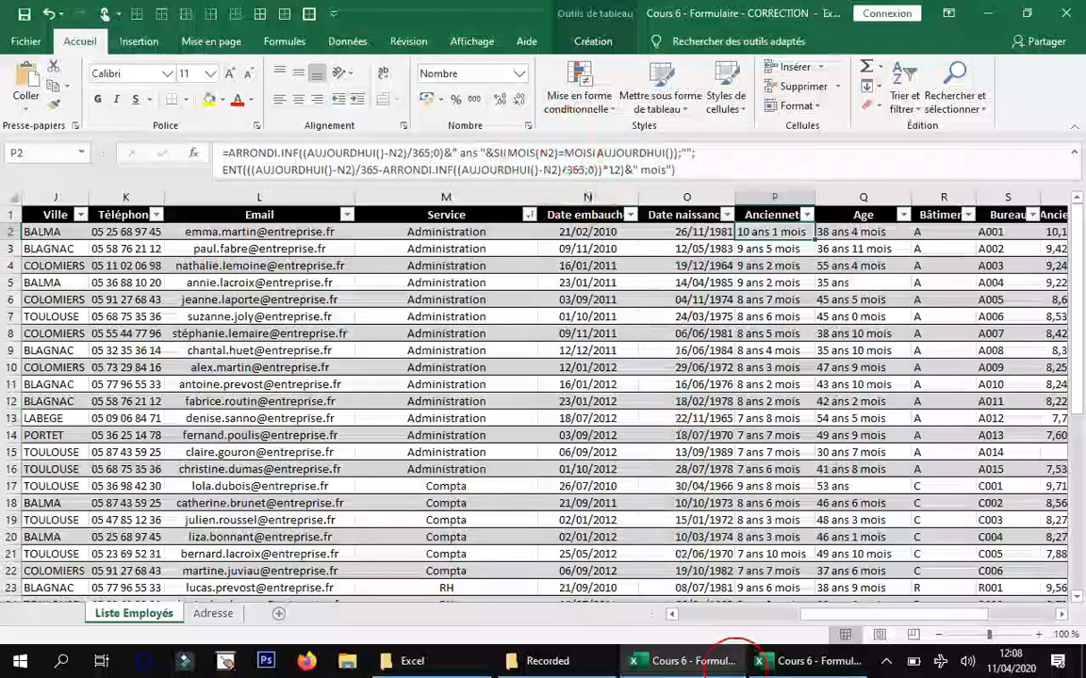
left_click(827, 669)
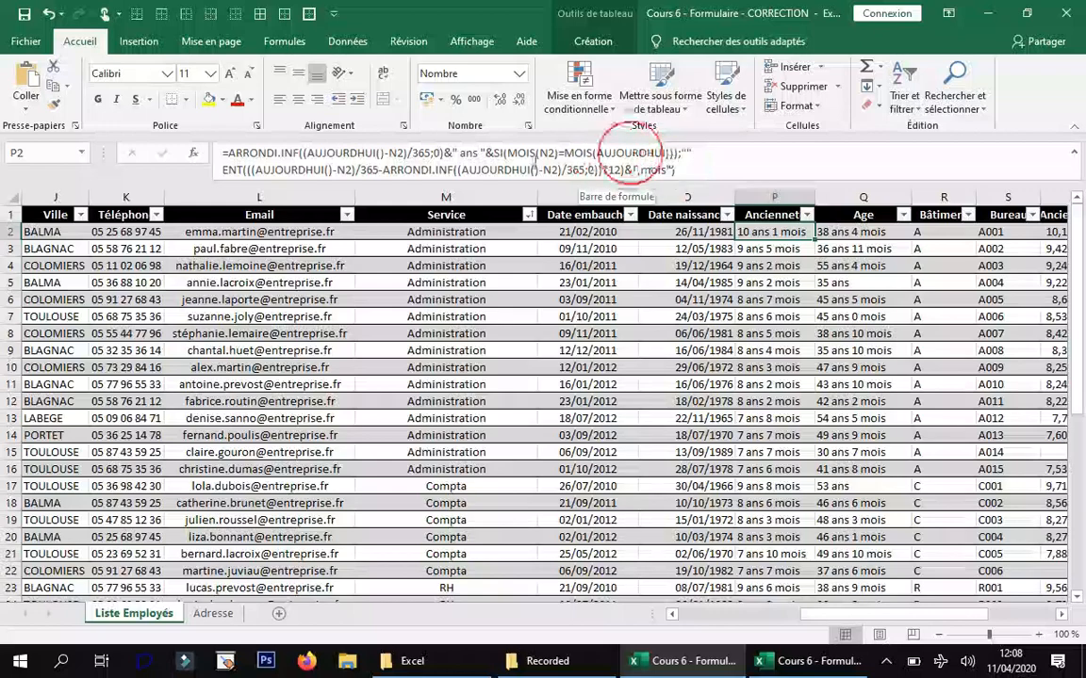
left_click(795, 667)
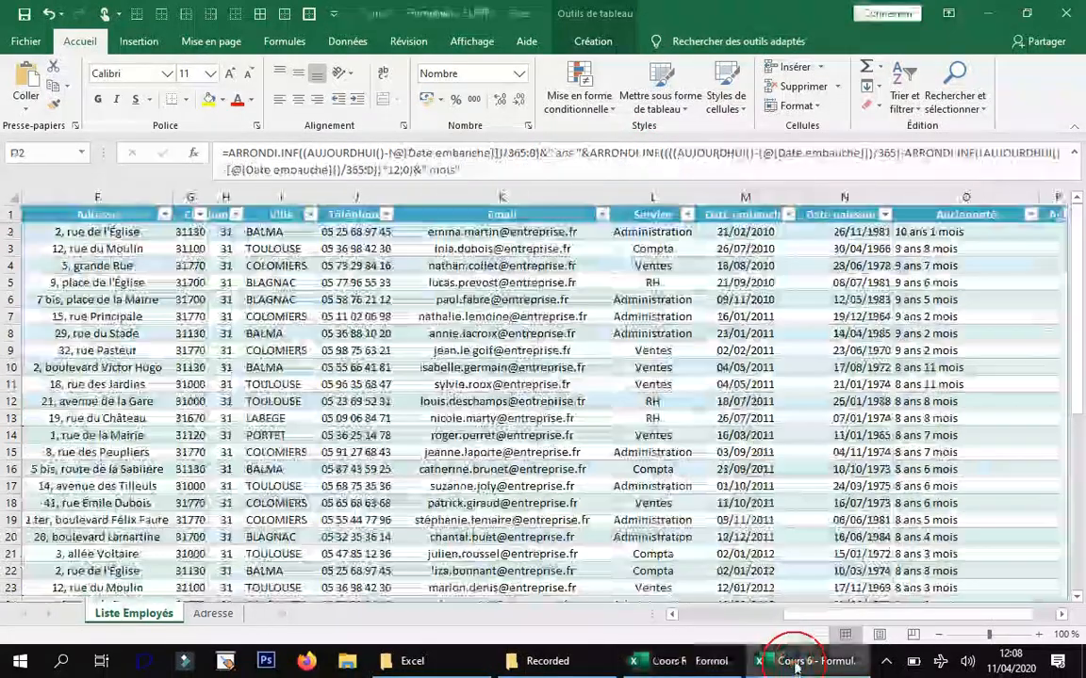
- Widen the Age column and fill it with the Ancienneté formula extended from O2 to P2, based on [@[Date naissance]]
left_click_drag(801, 615, 869, 612)
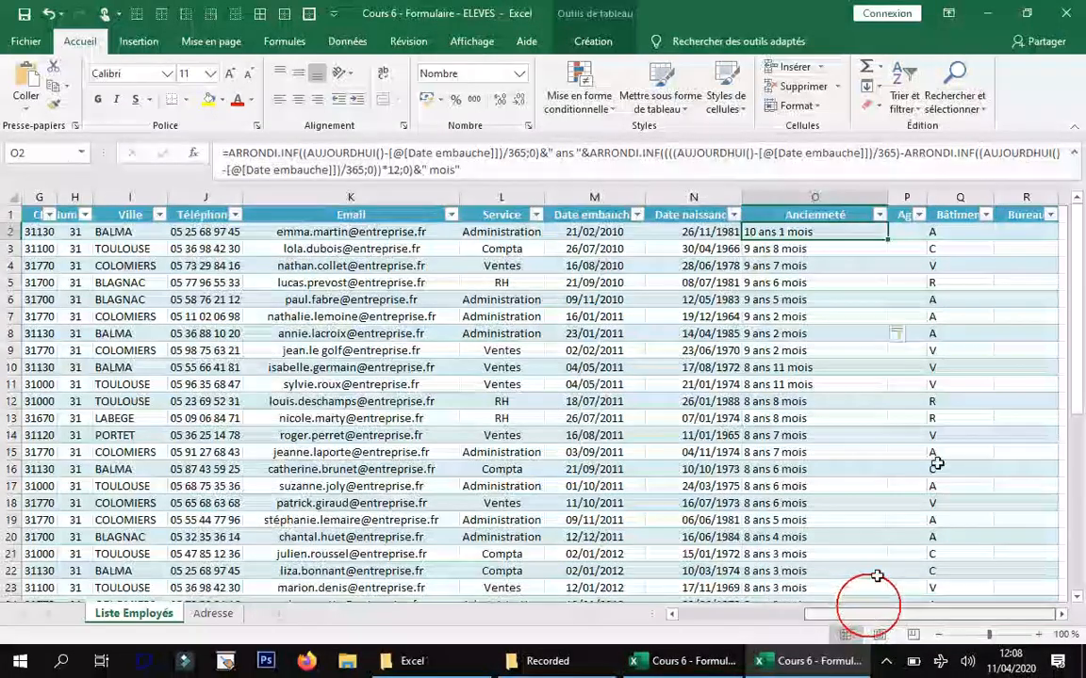
left_click_drag(950, 195, 967, 195)
left_click_drag(890, 238, 950, 240)
left_click(931, 234)
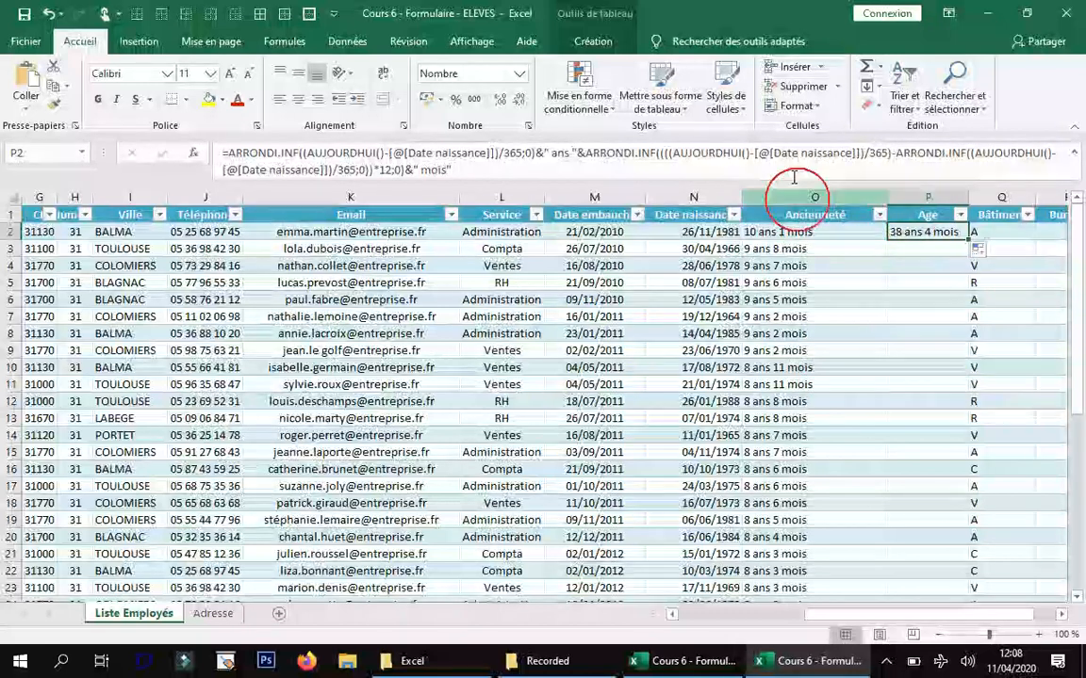
left_click(792, 170)
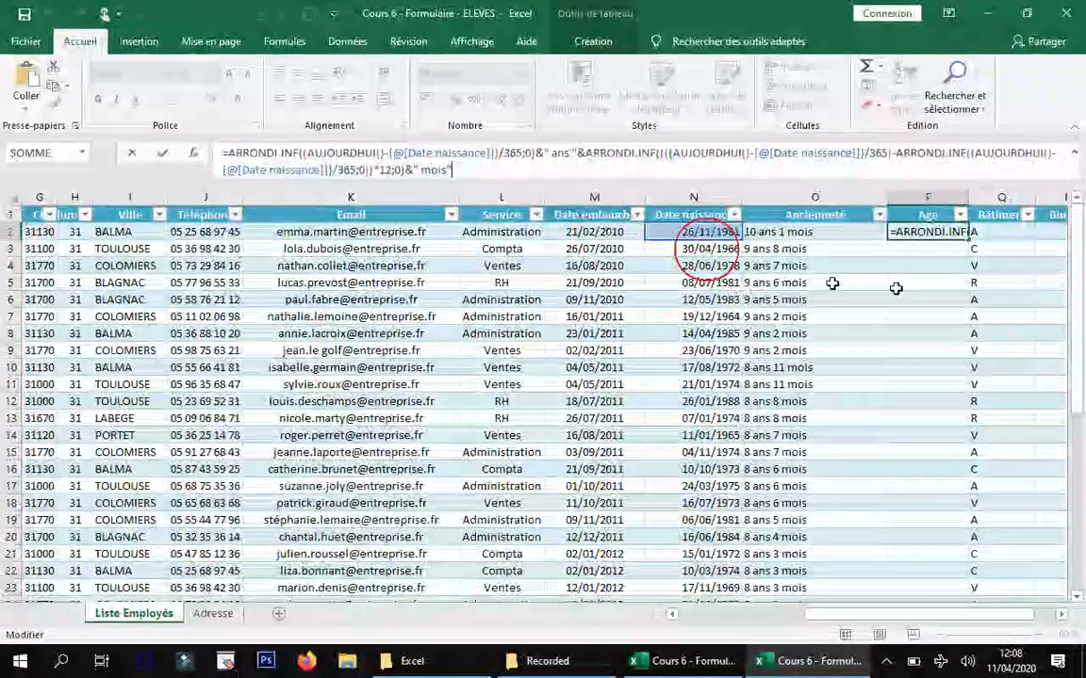
key("Return")
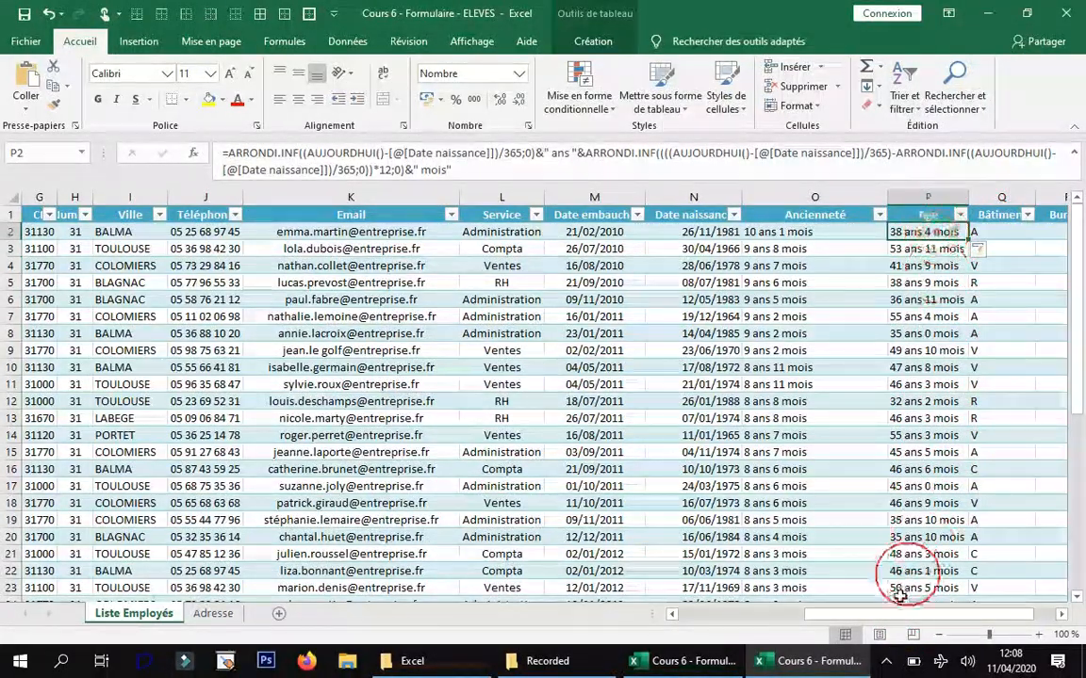
left_click(796, 232)
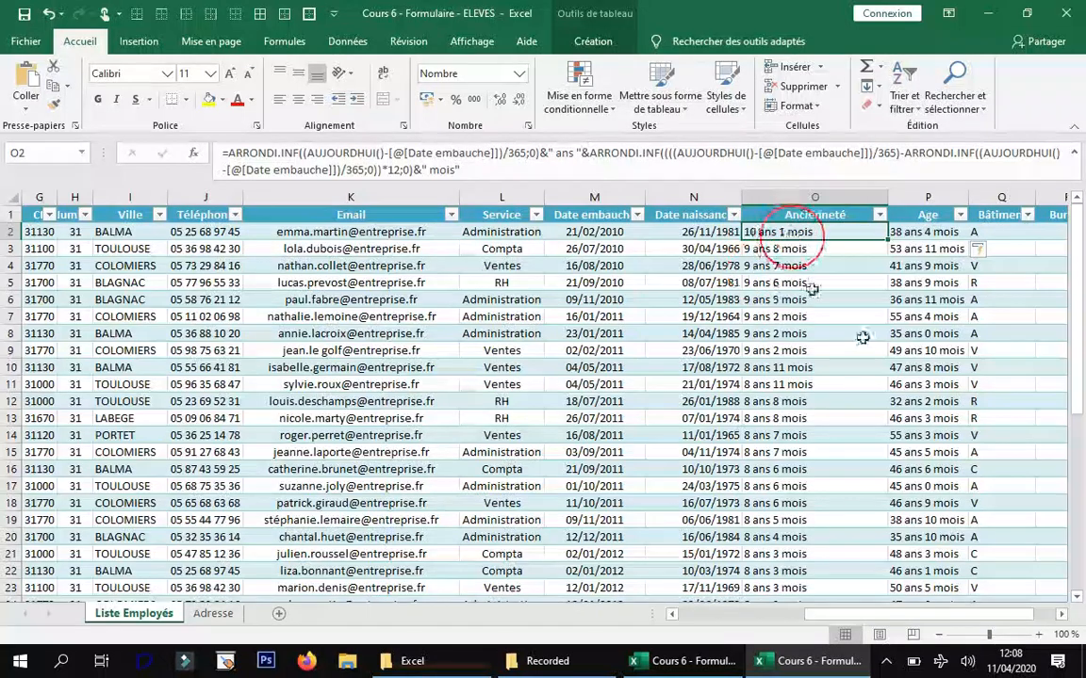
- Insert a new table column between Adresse and CP and set its header to Num rue
left_click_drag(939, 617, 942, 574)
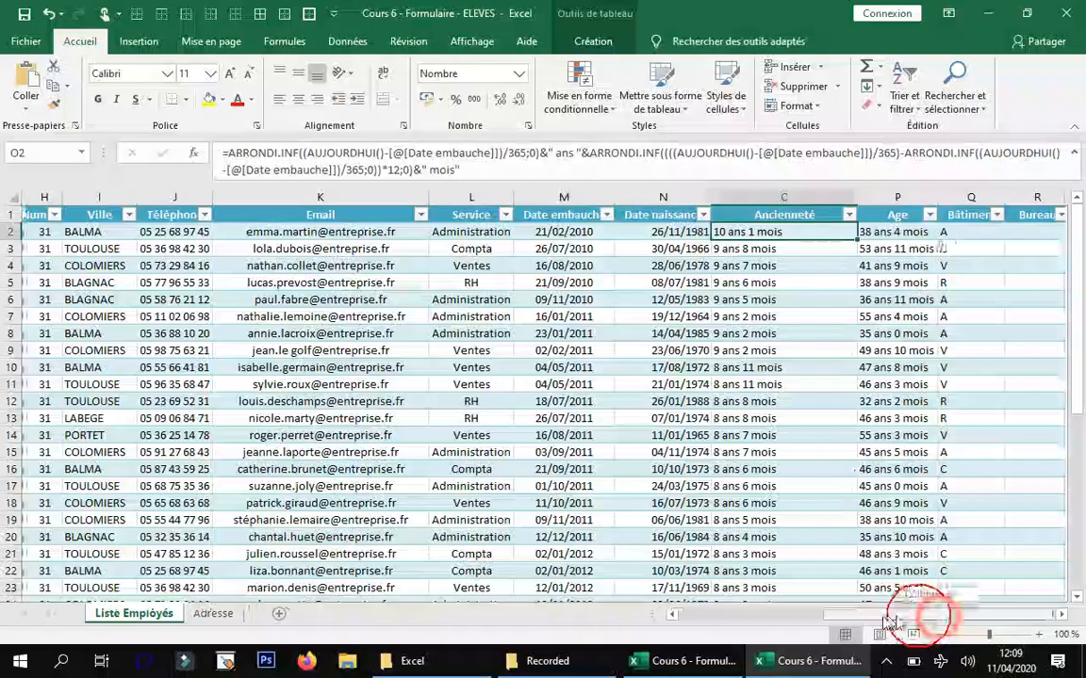
left_click_drag(933, 616, 790, 620)
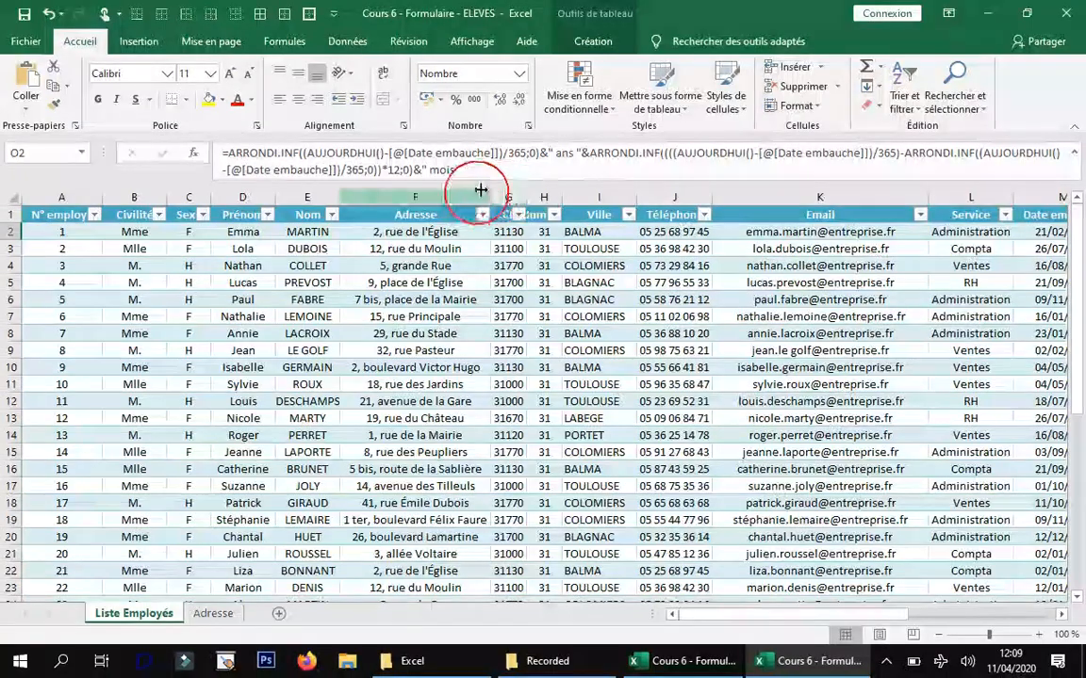
key("Return")
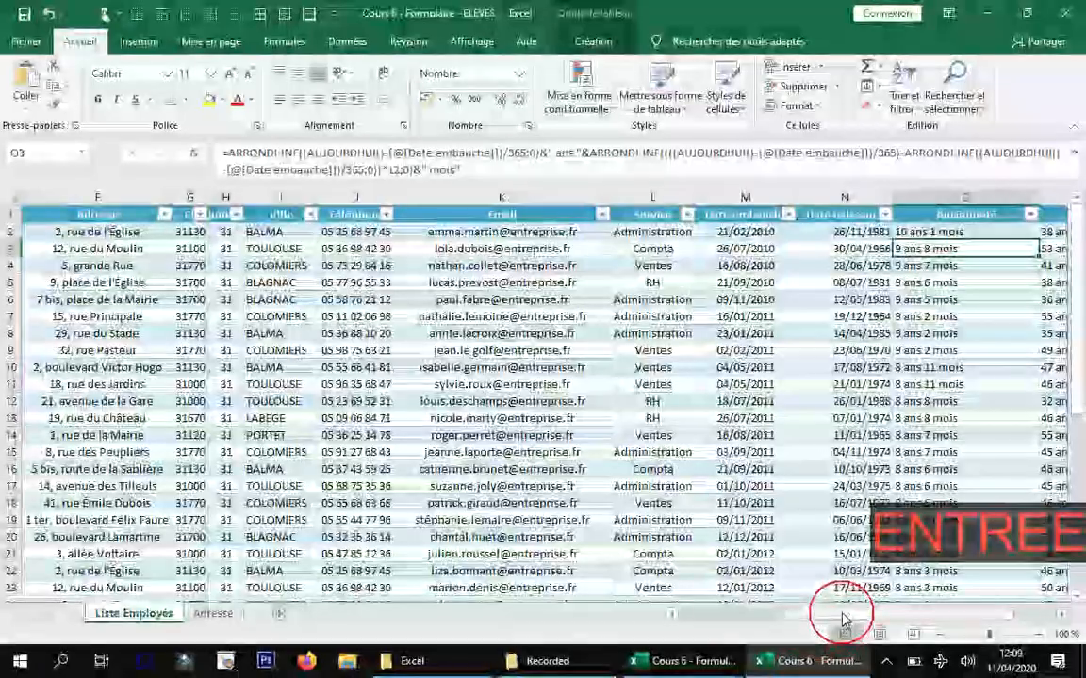
left_click_drag(840, 615, 709, 617)
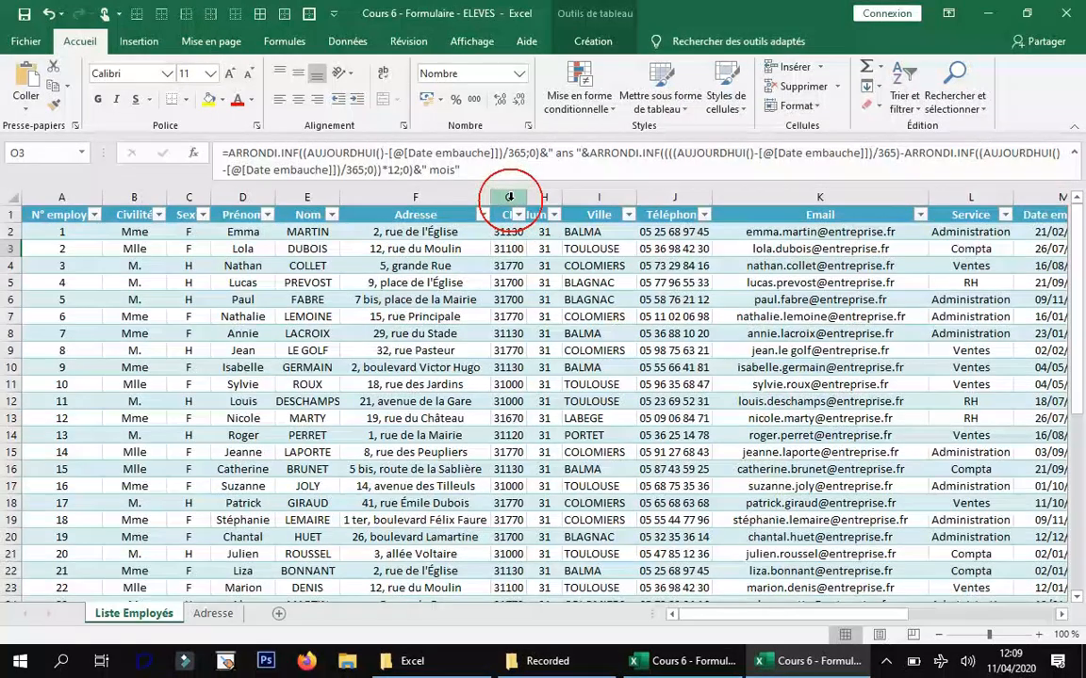
right_click(508, 197)
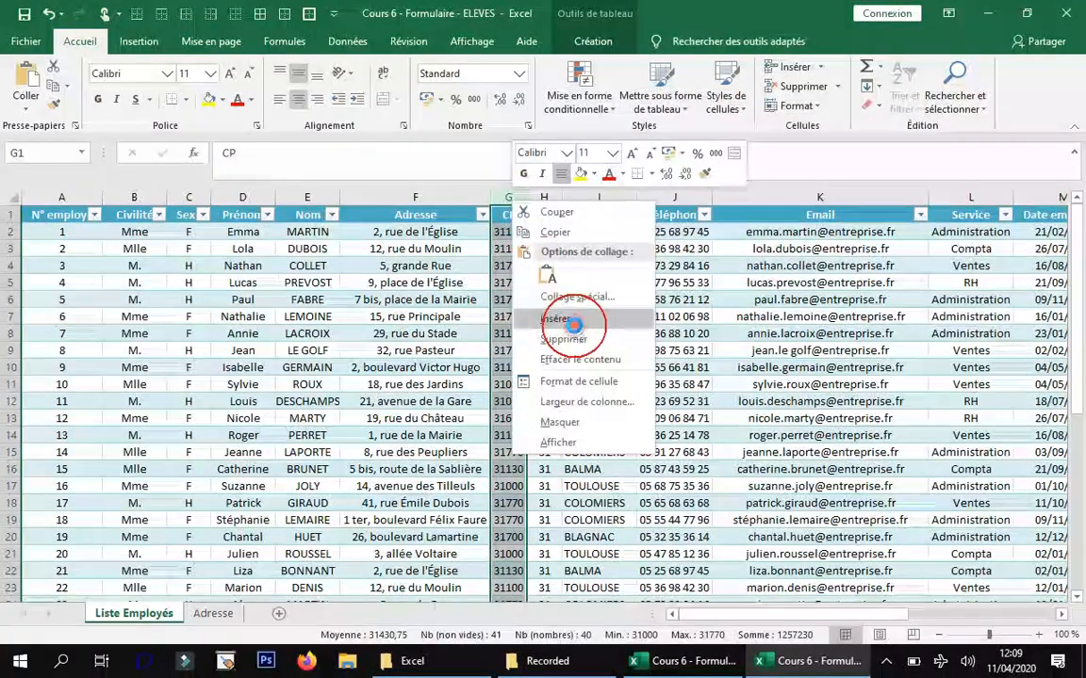
left_click(574, 325)
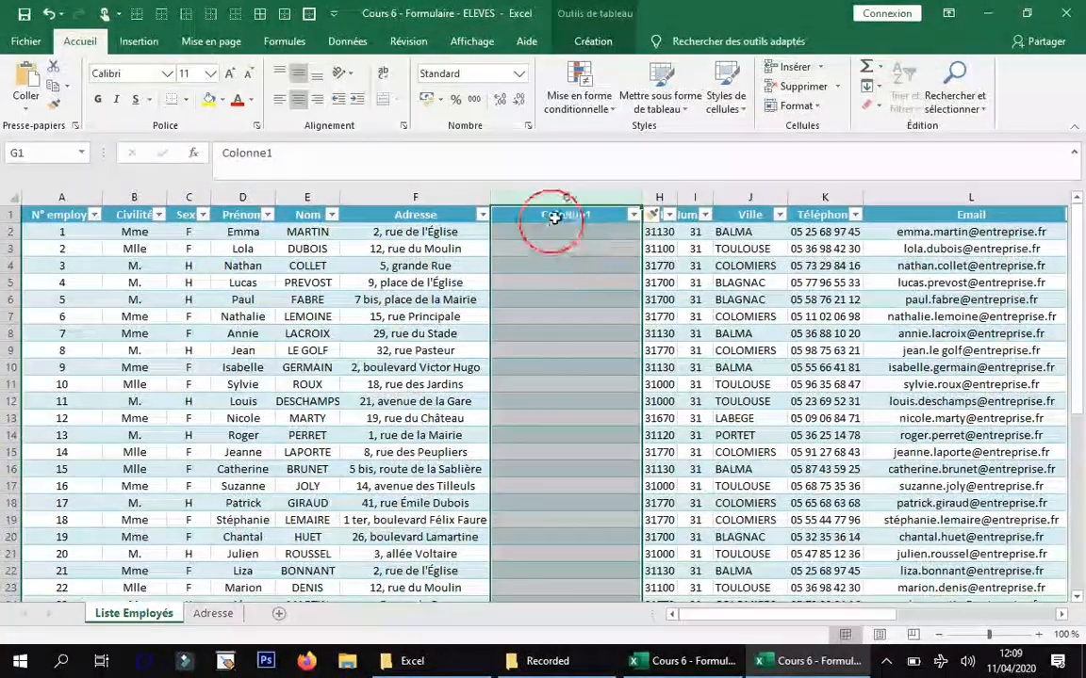
left_click(557, 218)
type("Num")
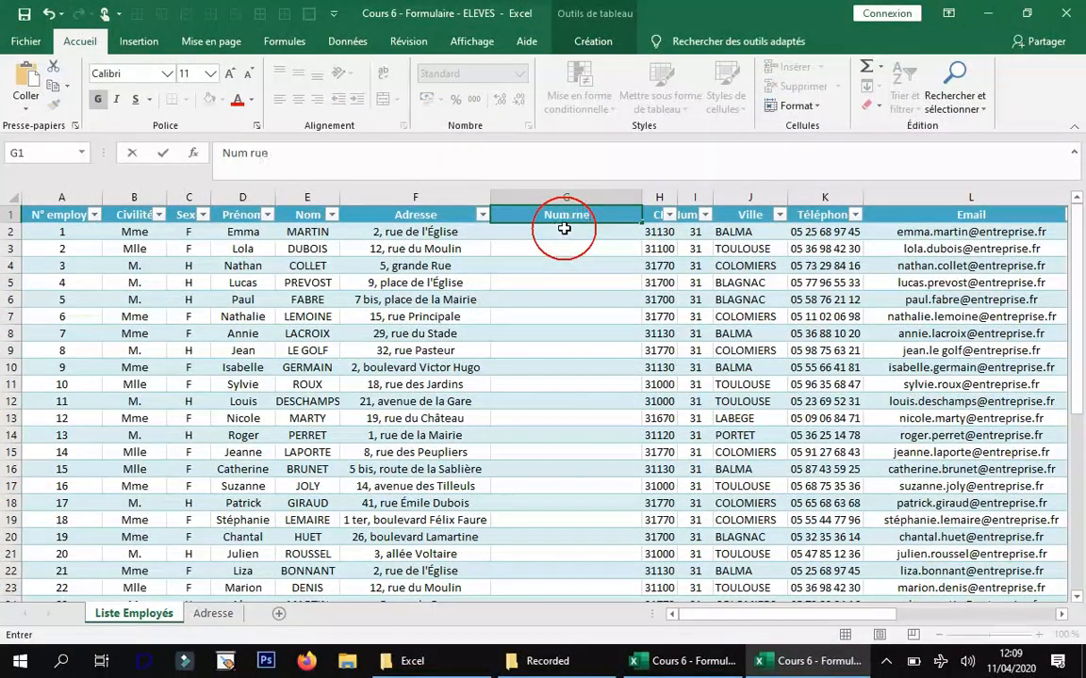
type(" rue")
key("Return")
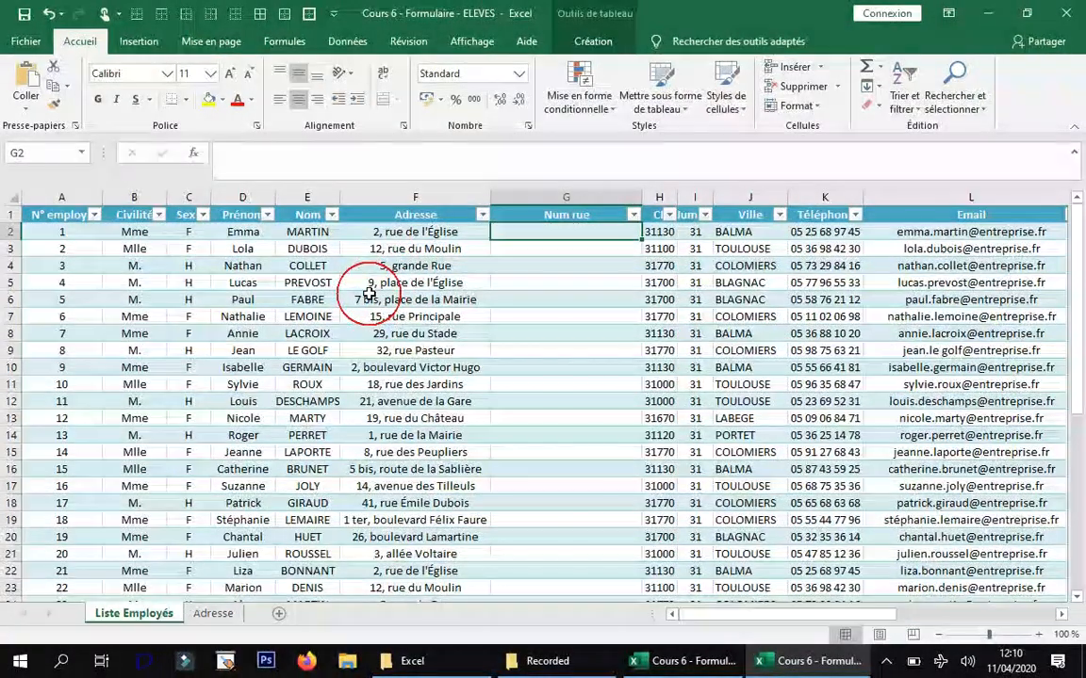
type("trouve")
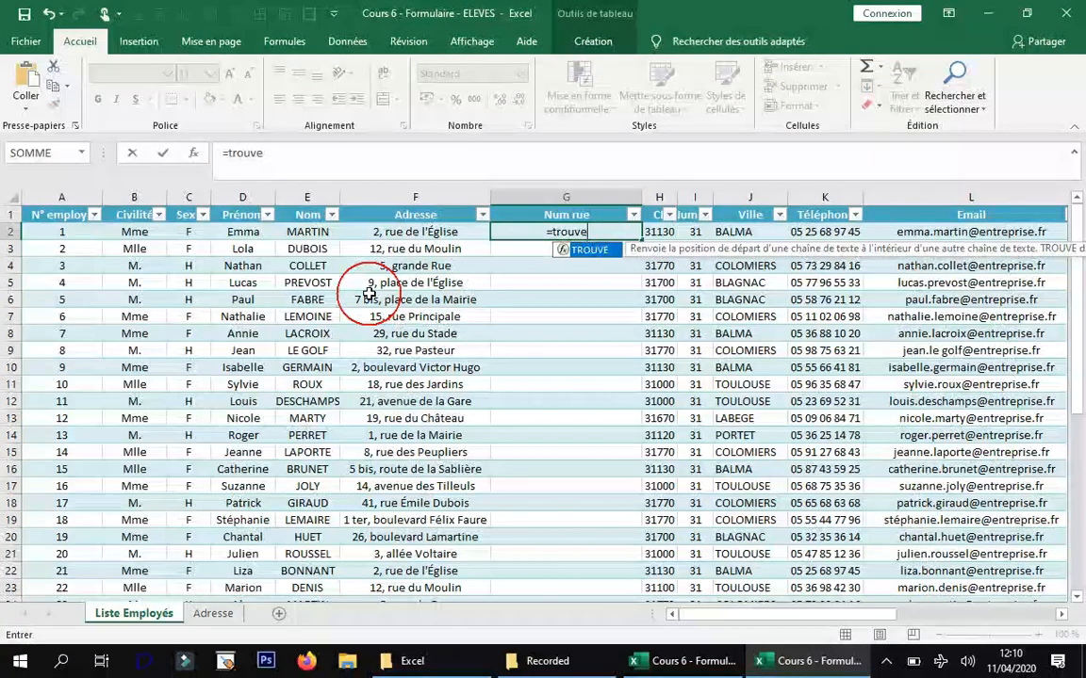
double_click(593, 249)
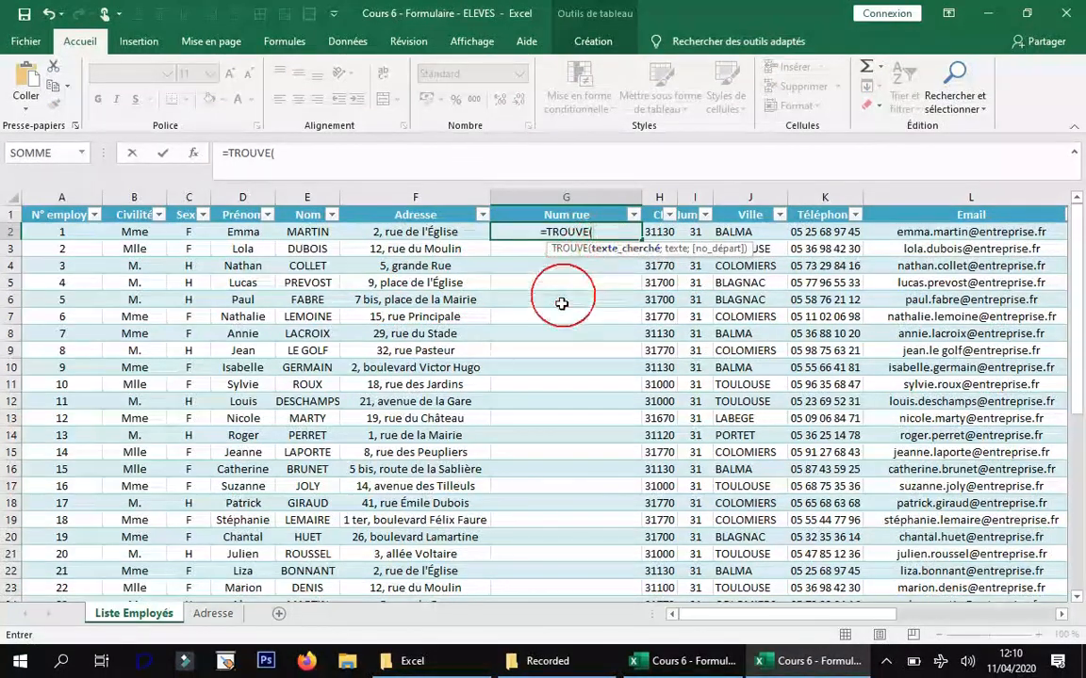
left_click(405, 158)
type("\",\";")
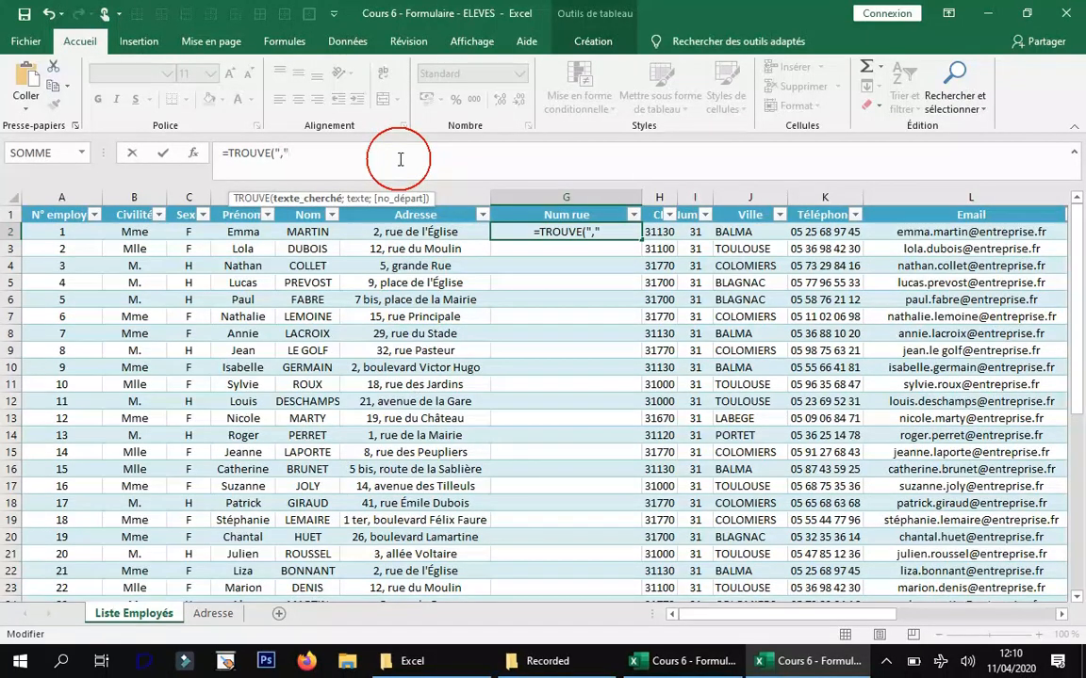
left_click(420, 232)
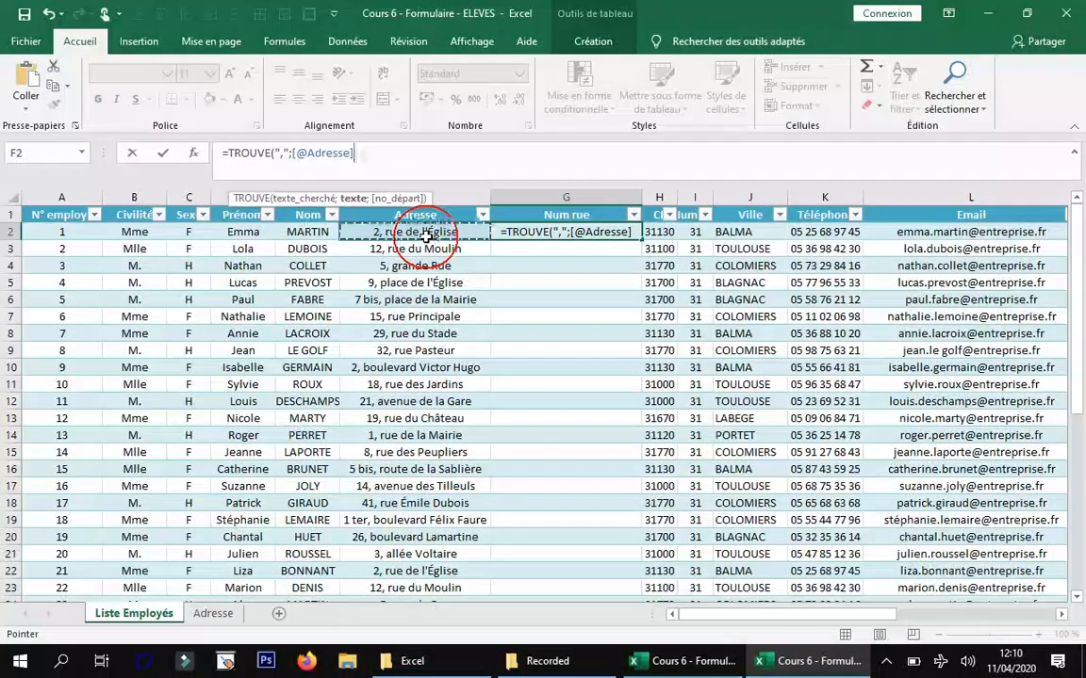
type(";")
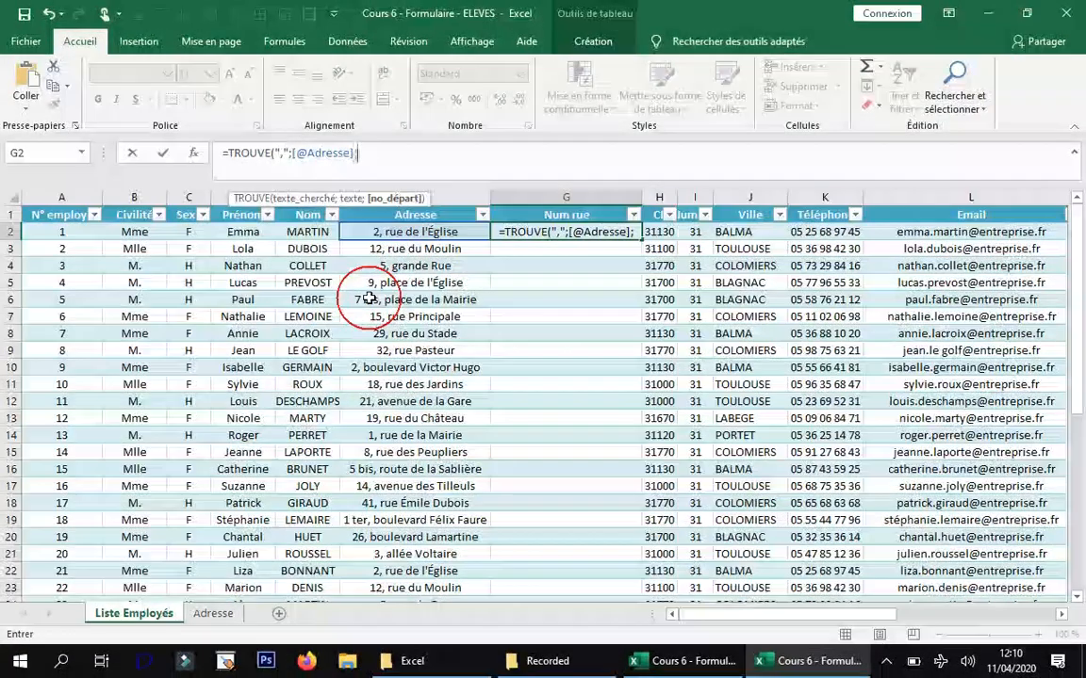
key("BackSpace")
key("Return")
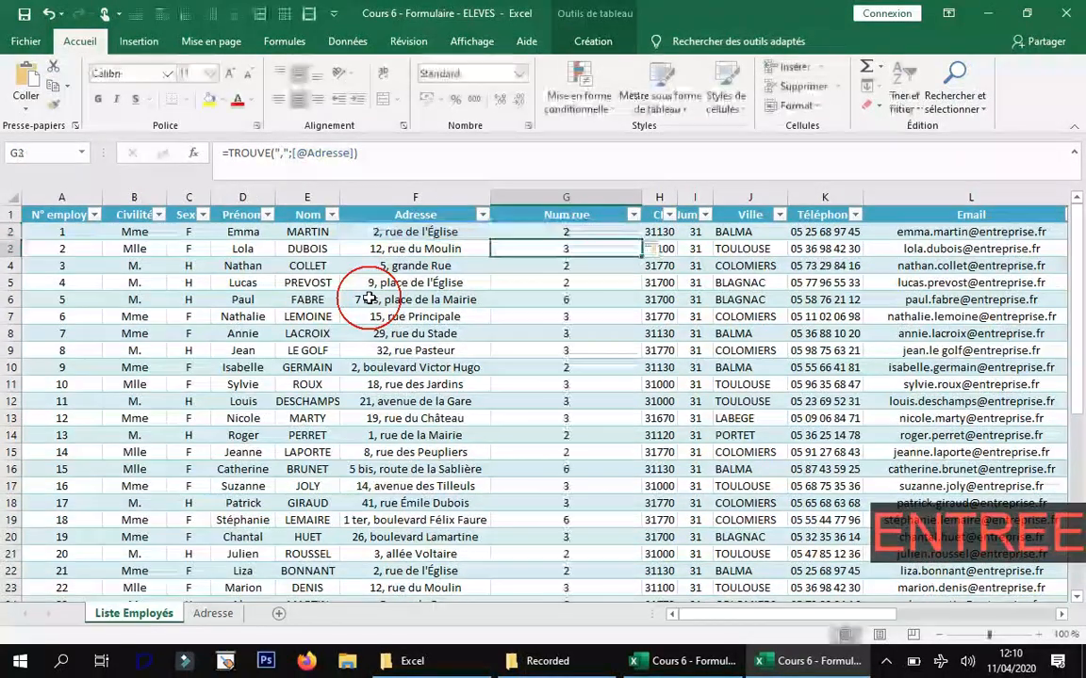
- Cut the TROUVE expression out of the G2 formula, keeping only the equals sign
left_click(564, 231)
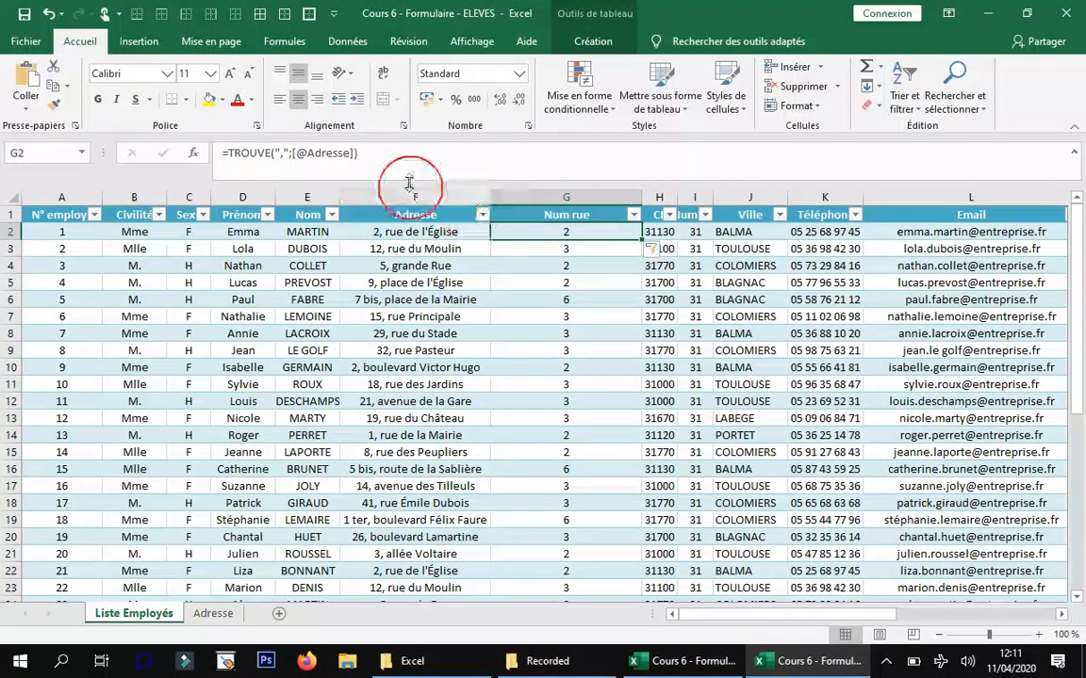
left_click_drag(378, 152, 230, 153)
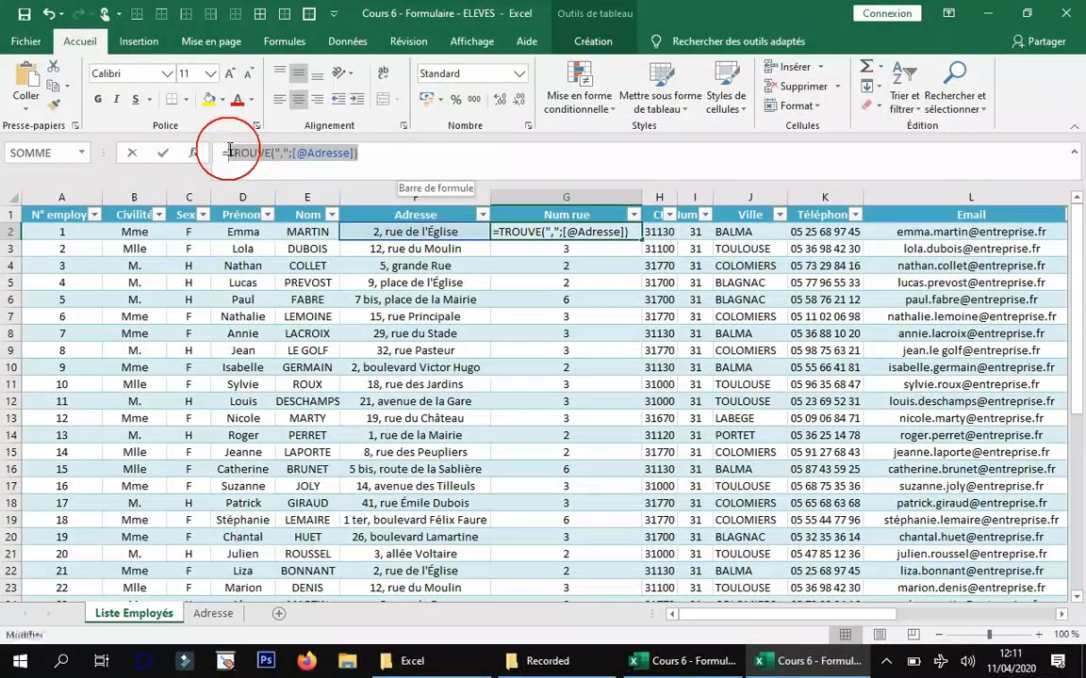
left_click(54, 66)
left_click(340, 183)
type("S")
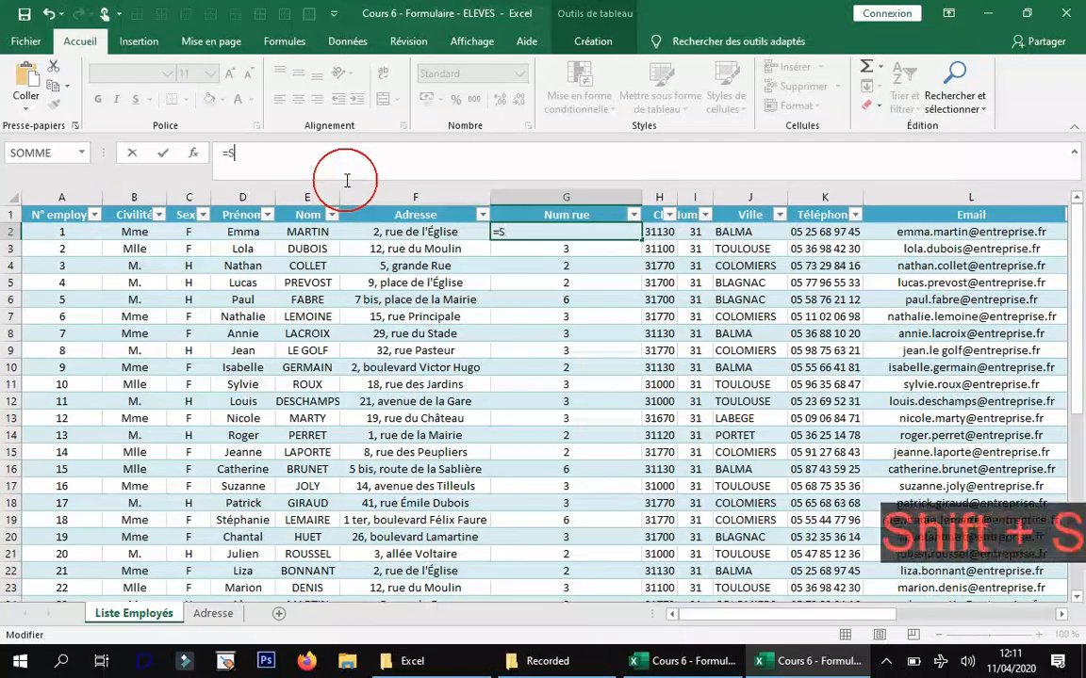
type("T")
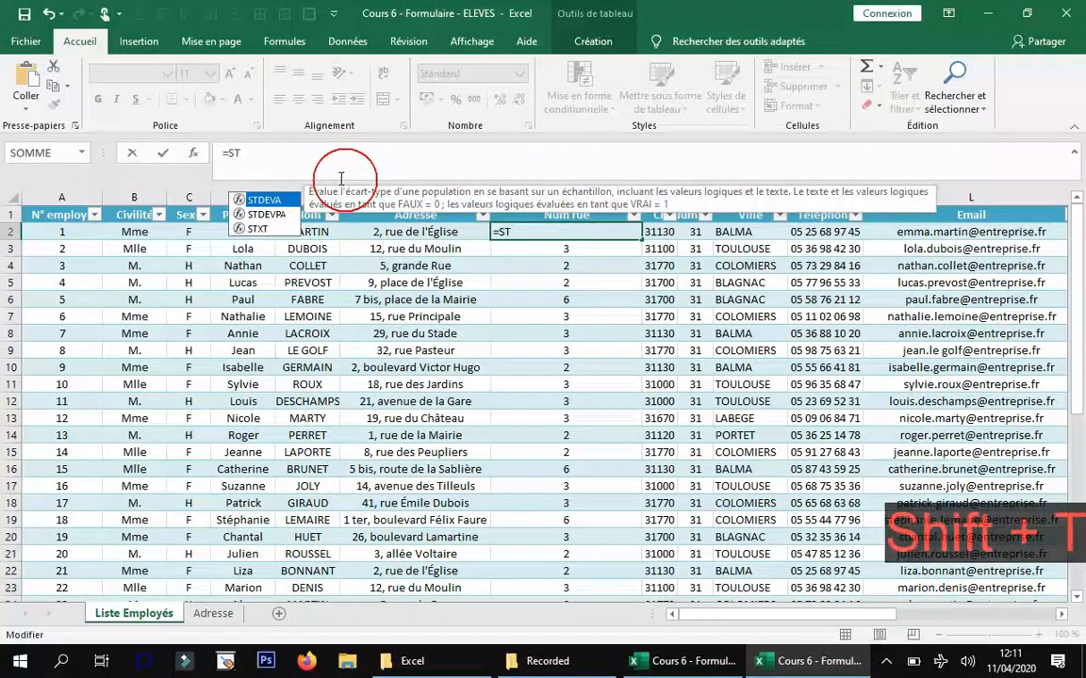
double_click(252, 229)
left_click(415, 232)
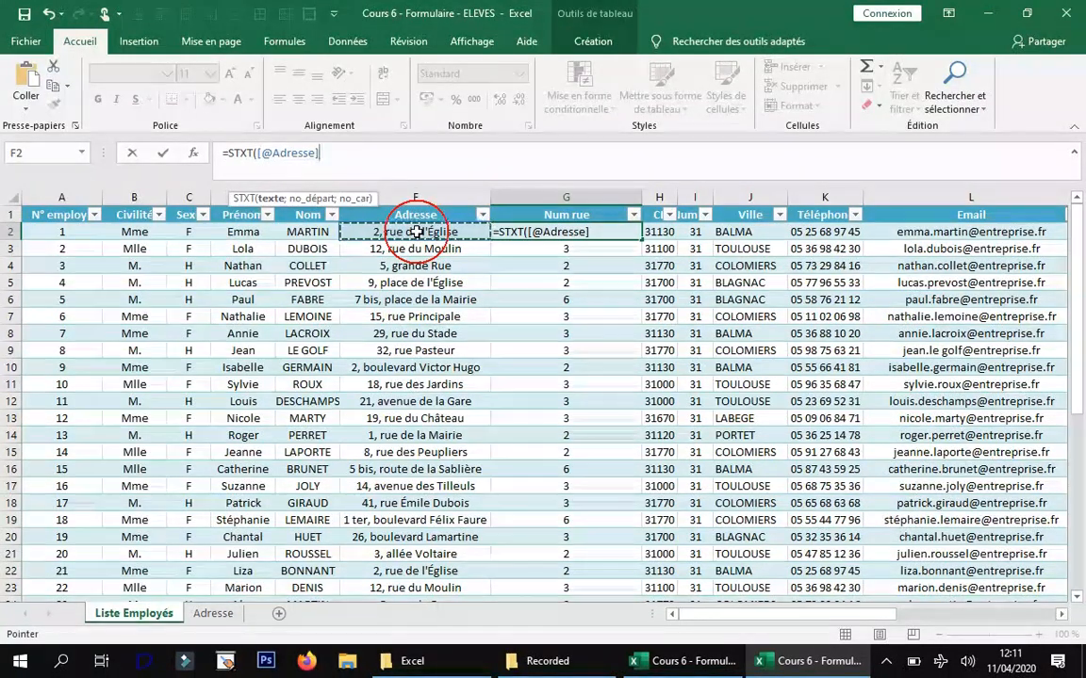
type(";")
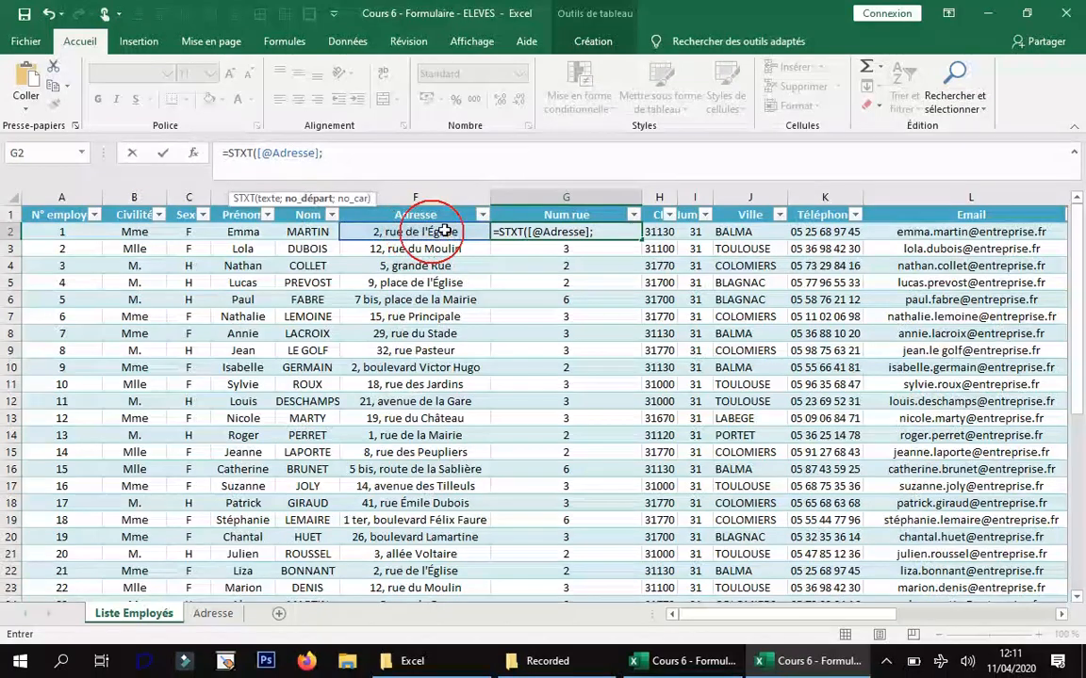
type("1")
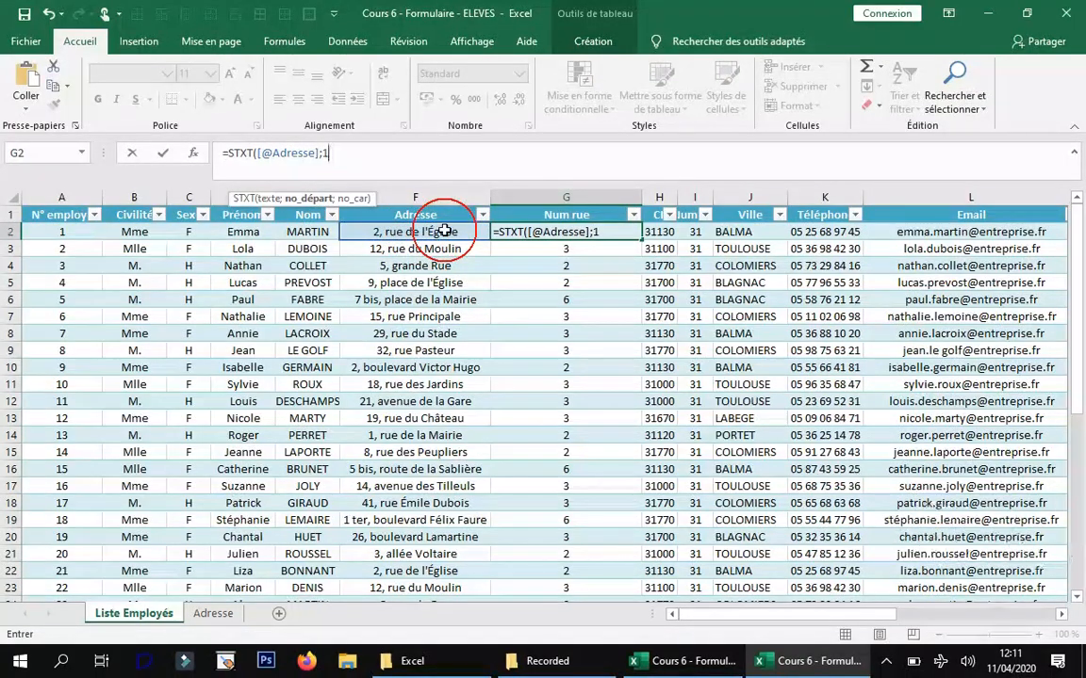
type(";")
key("ctrl+v")
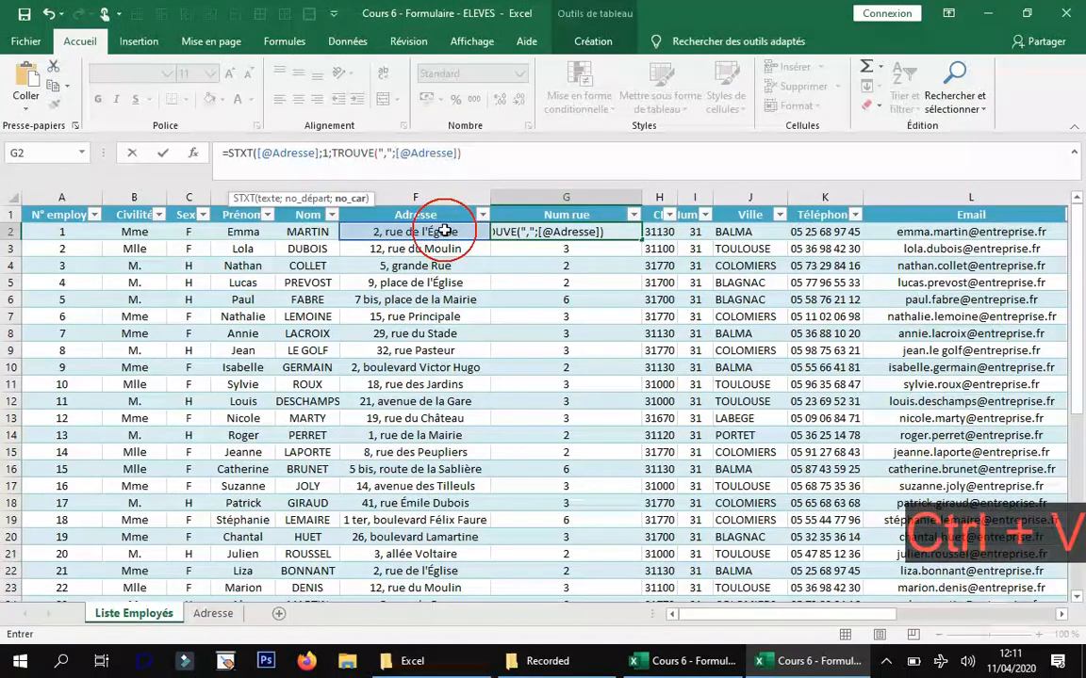
type(")")
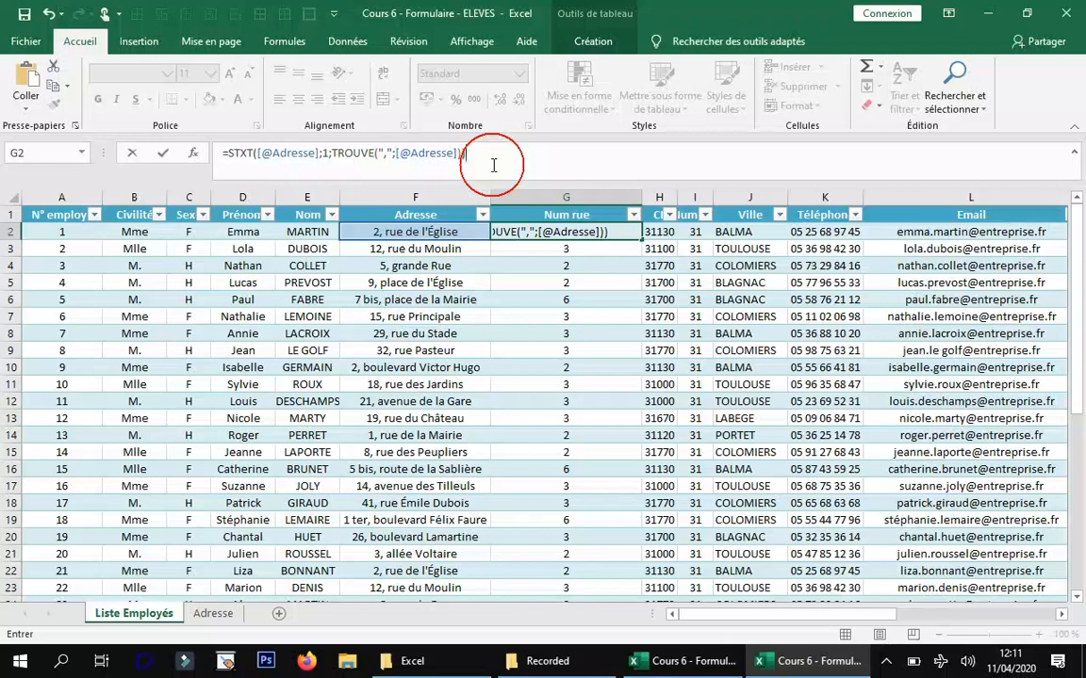
key("Return")
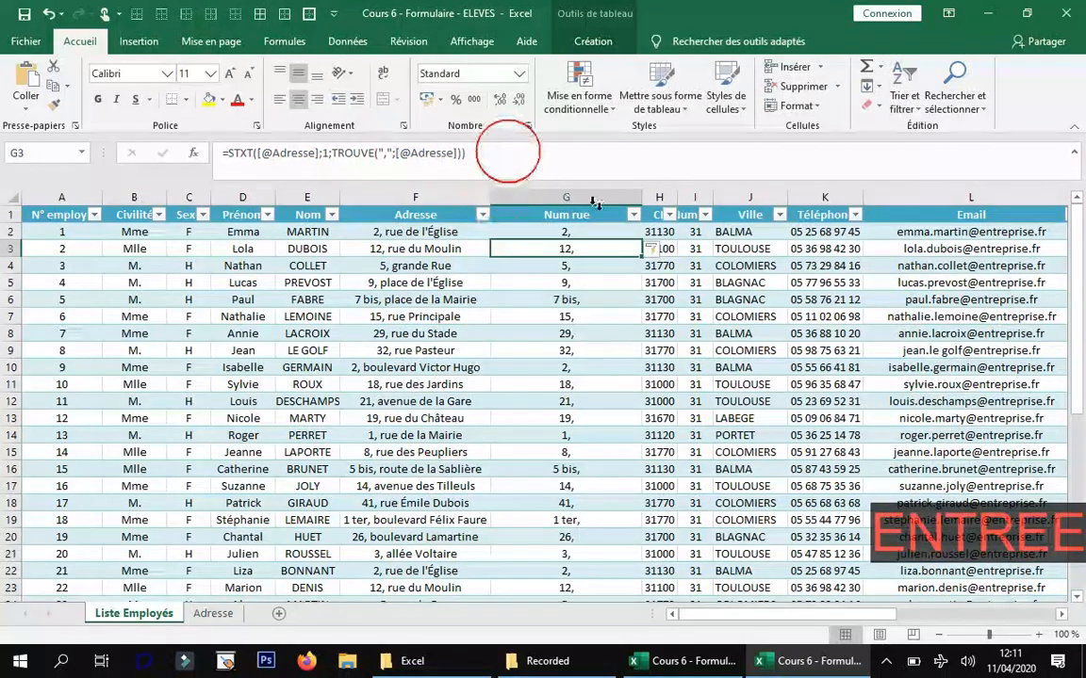
left_click(614, 234)
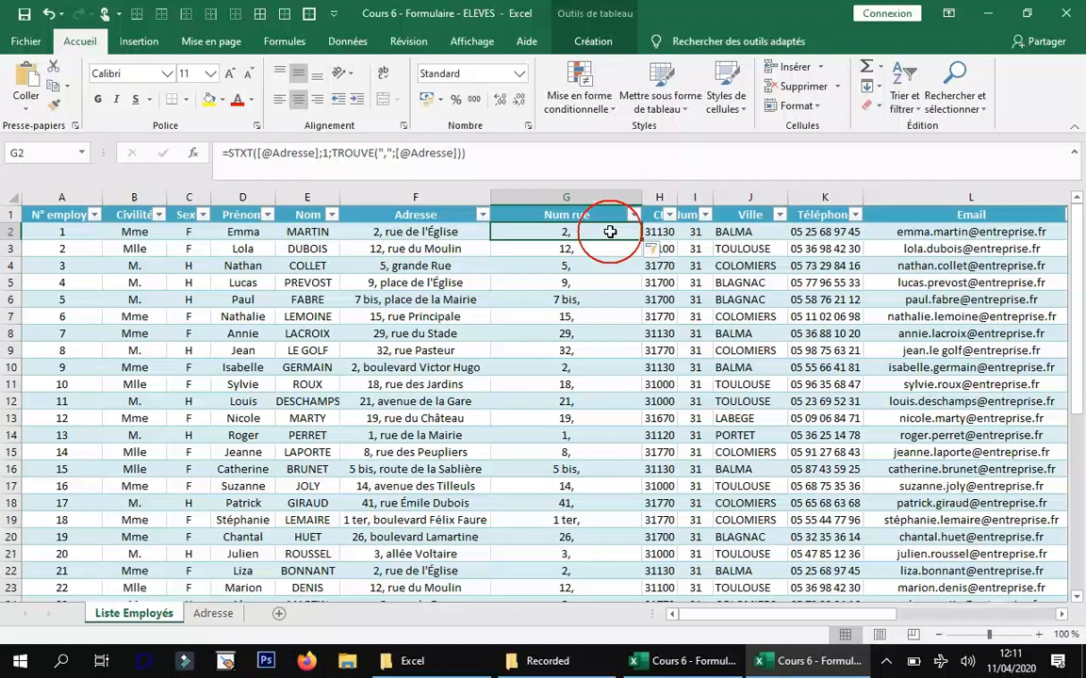
left_click(332, 153)
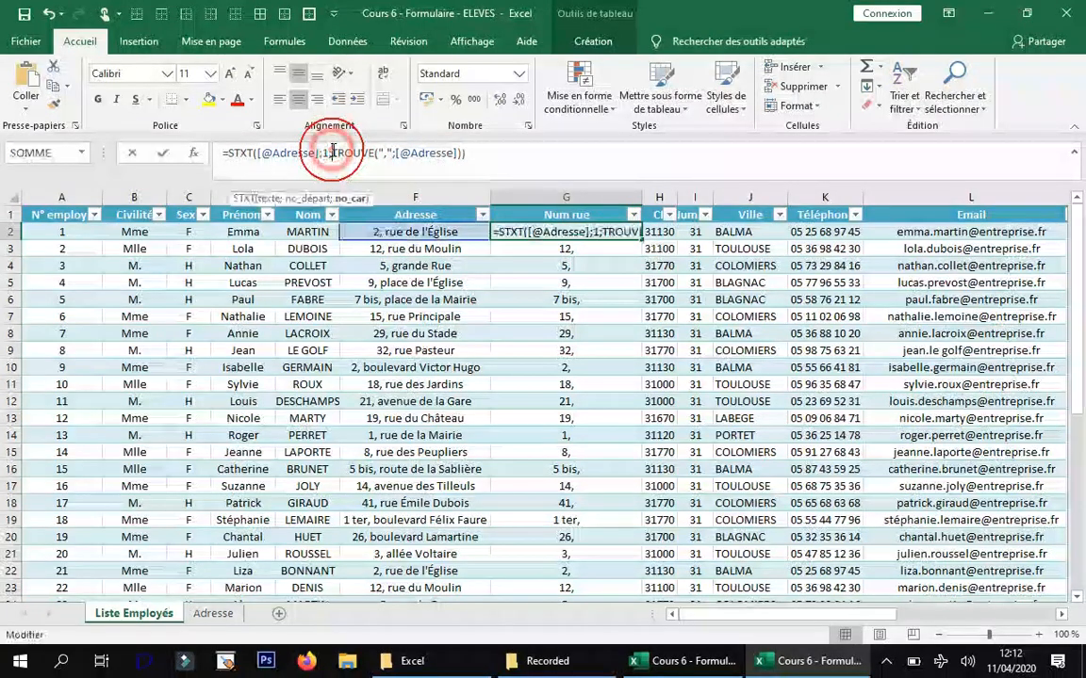
left_click(462, 153)
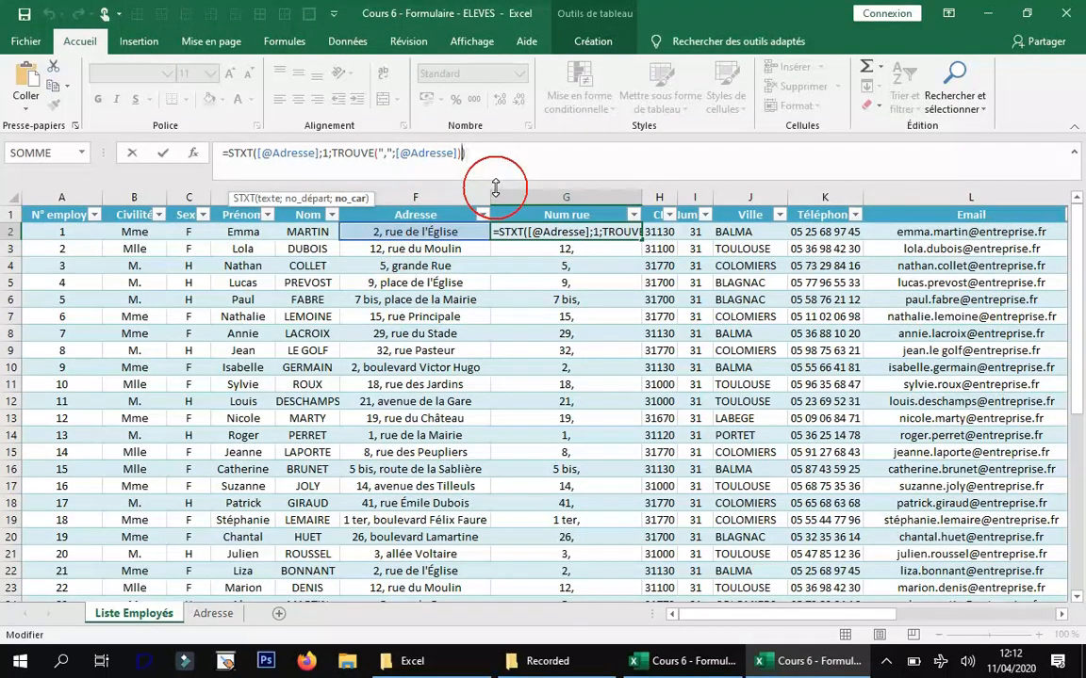
type("1)")
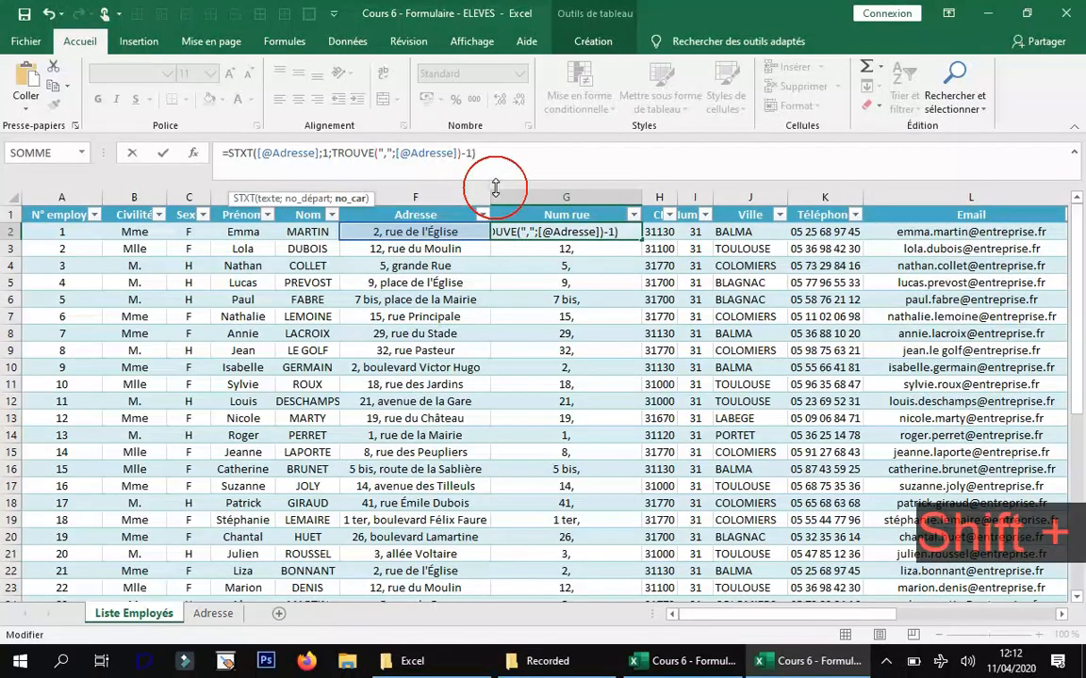
key("Return")
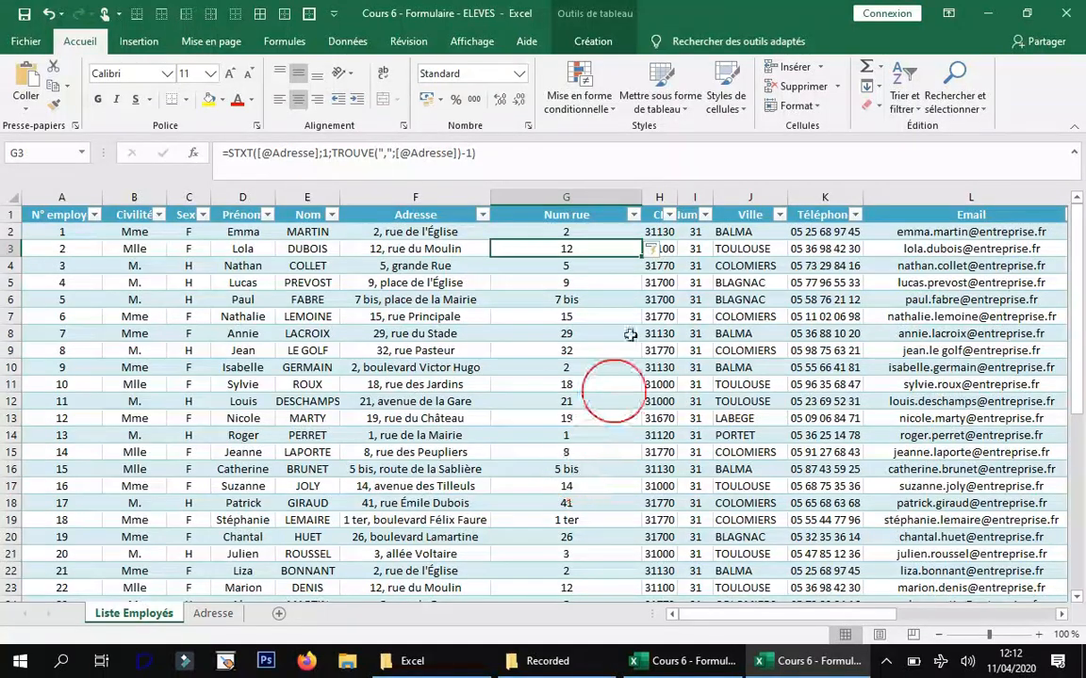
- Insert a new table column between Num rue and CP, and narrow the Num rue column
left_click(655, 193)
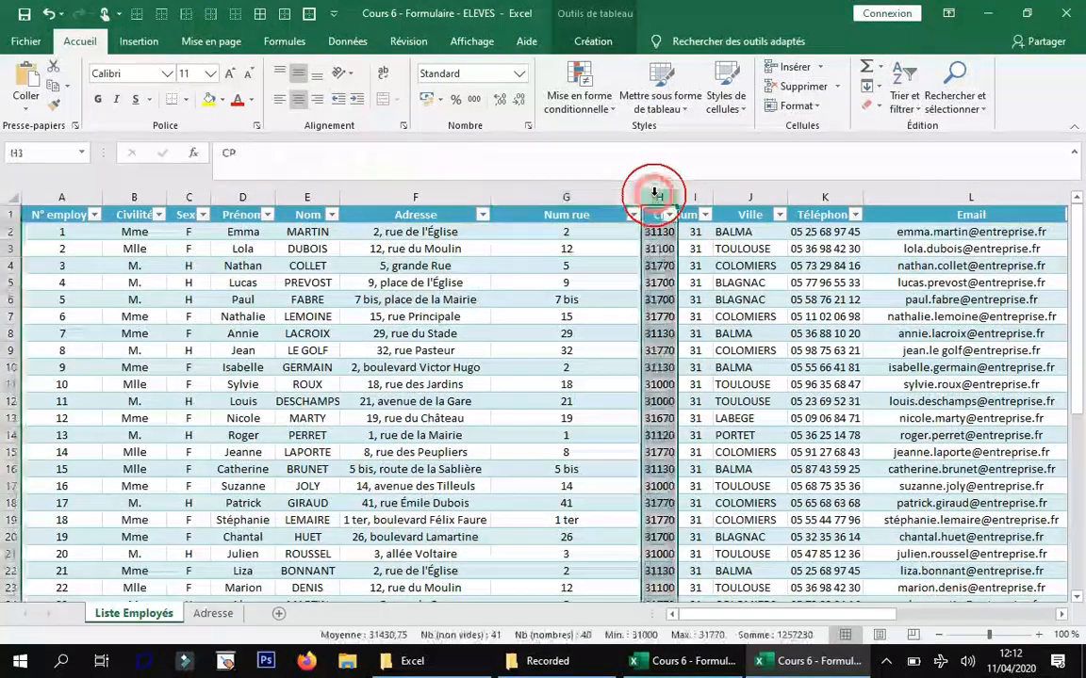
right_click(657, 195)
left_click(737, 317)
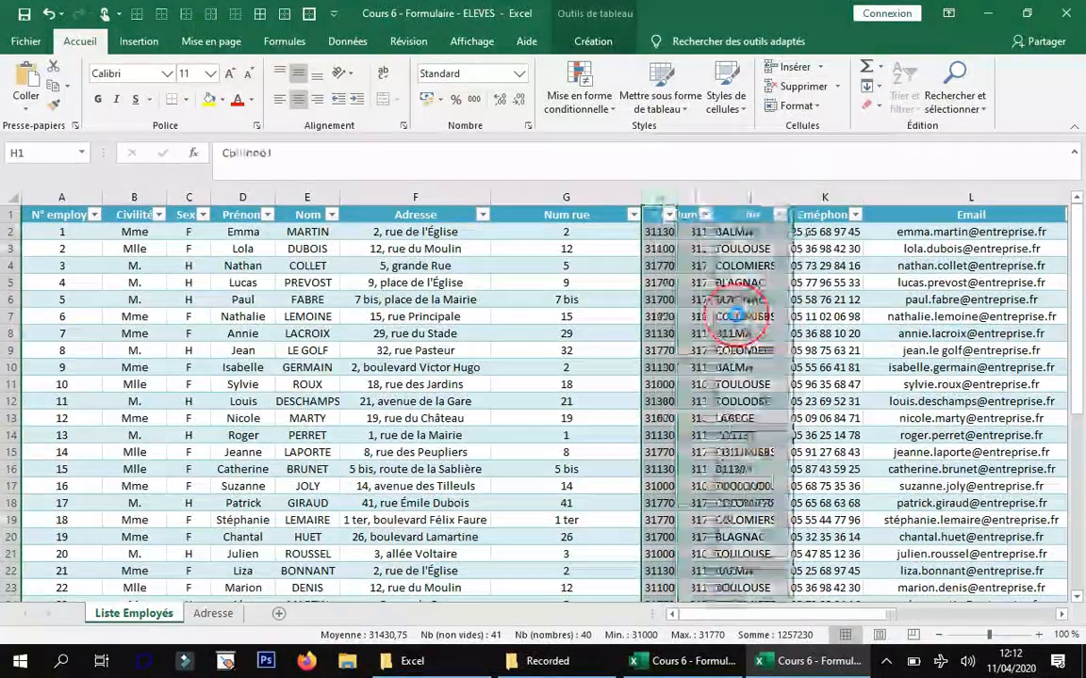
left_click_drag(643, 194, 563, 199)
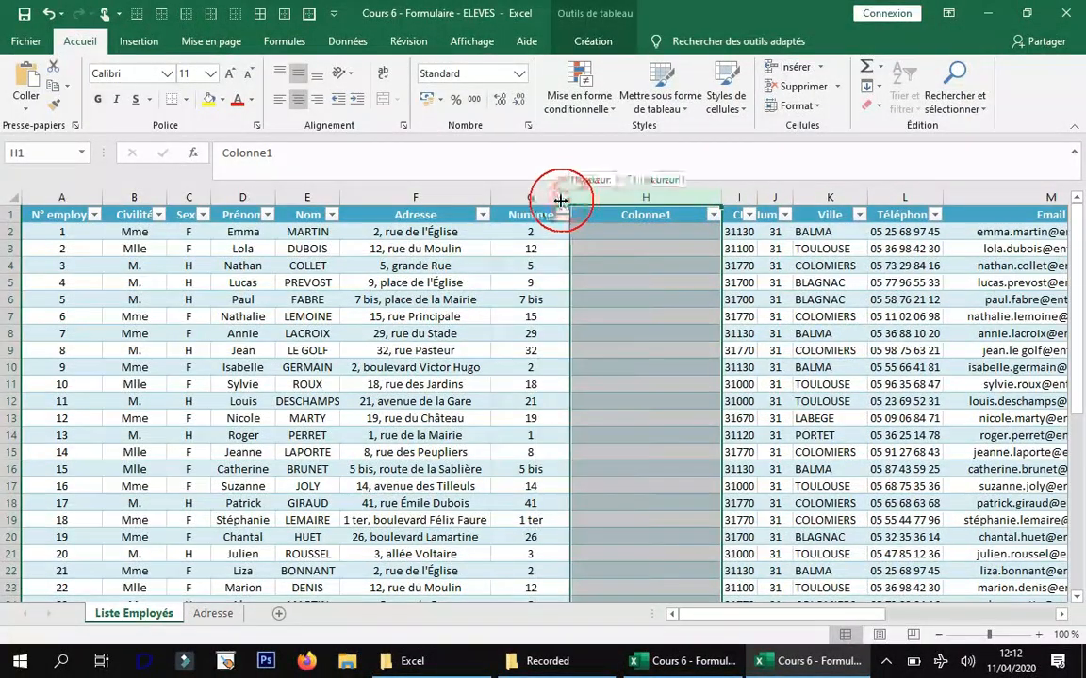
- Set the header of the new column H to Nom rue
left_click(608, 217)
left_click(658, 206)
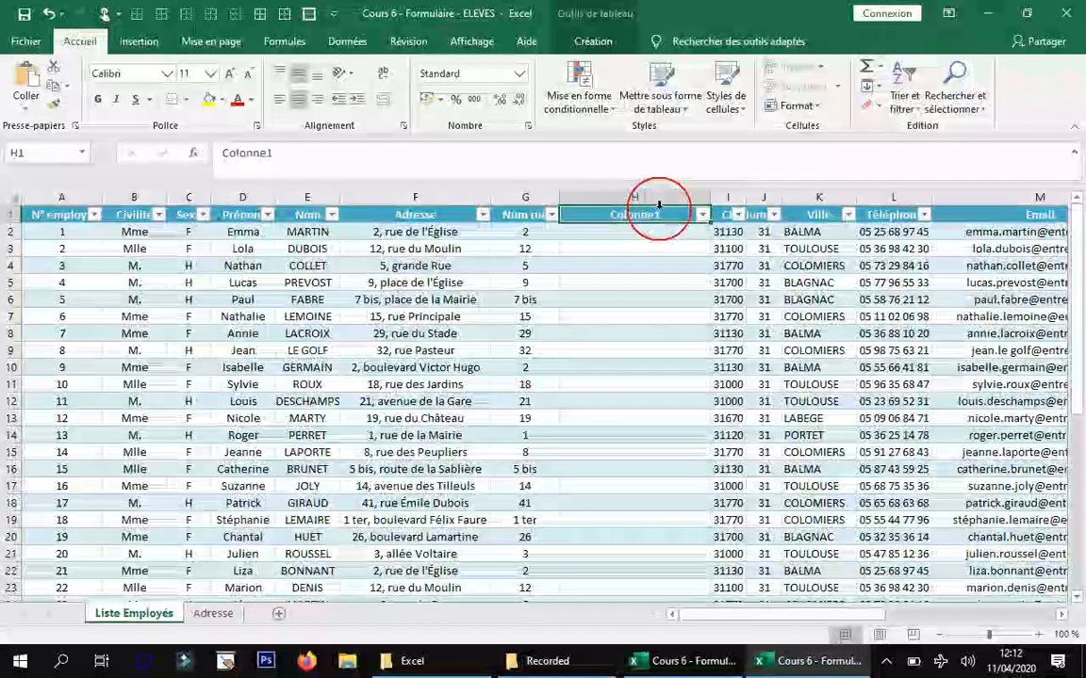
type("Nom rue")
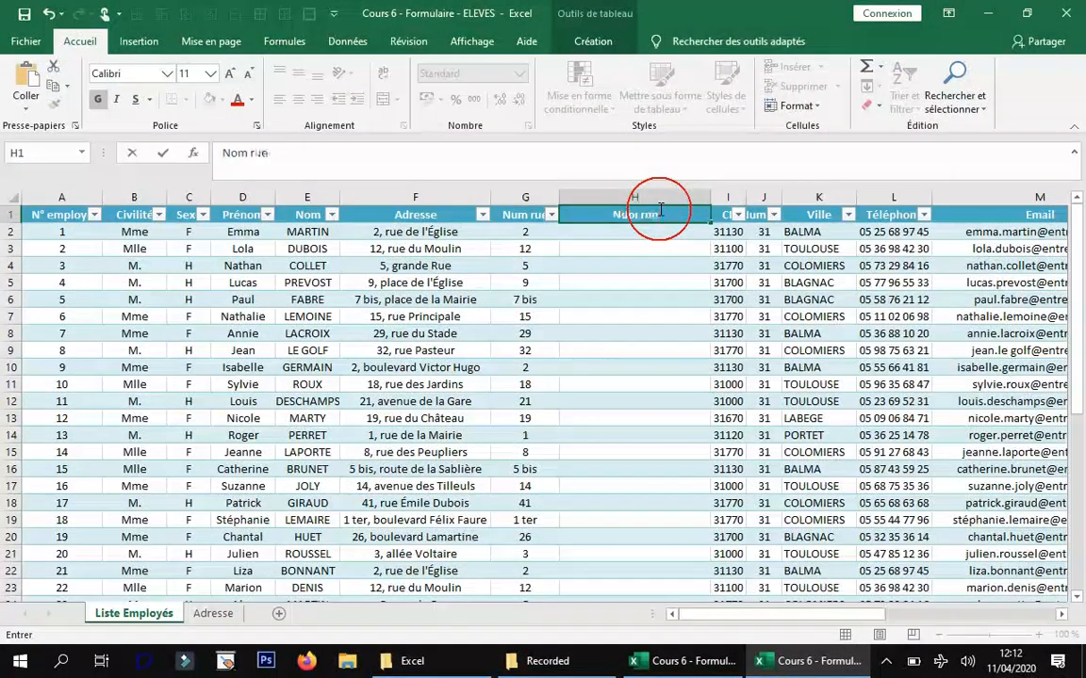
left_click(614, 234)
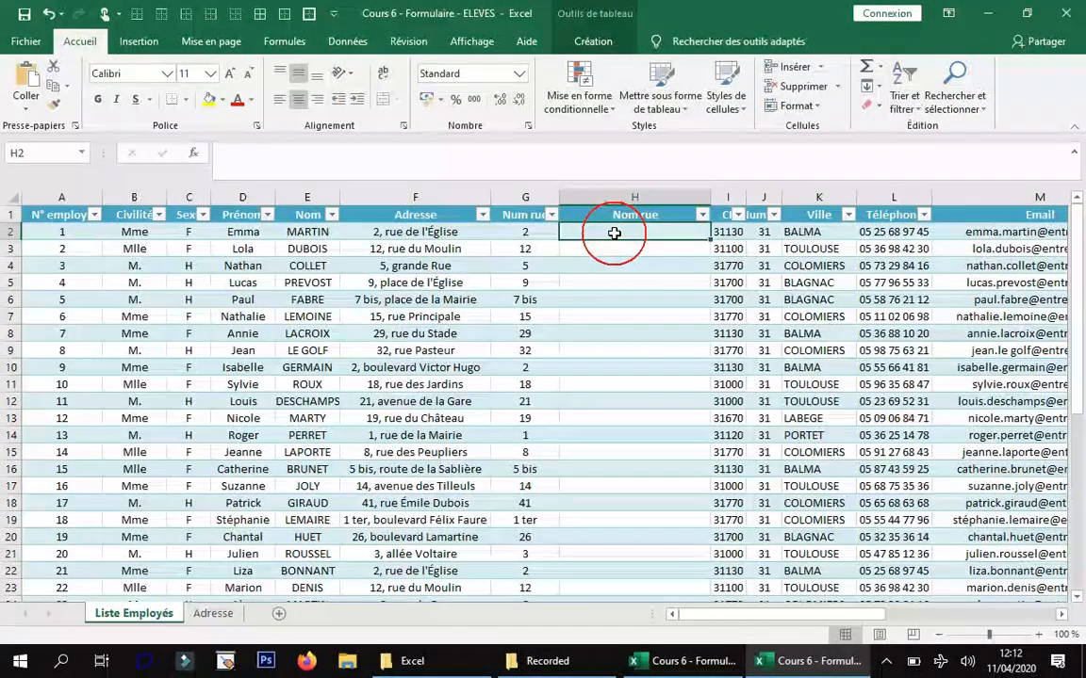
left_click(438, 235)
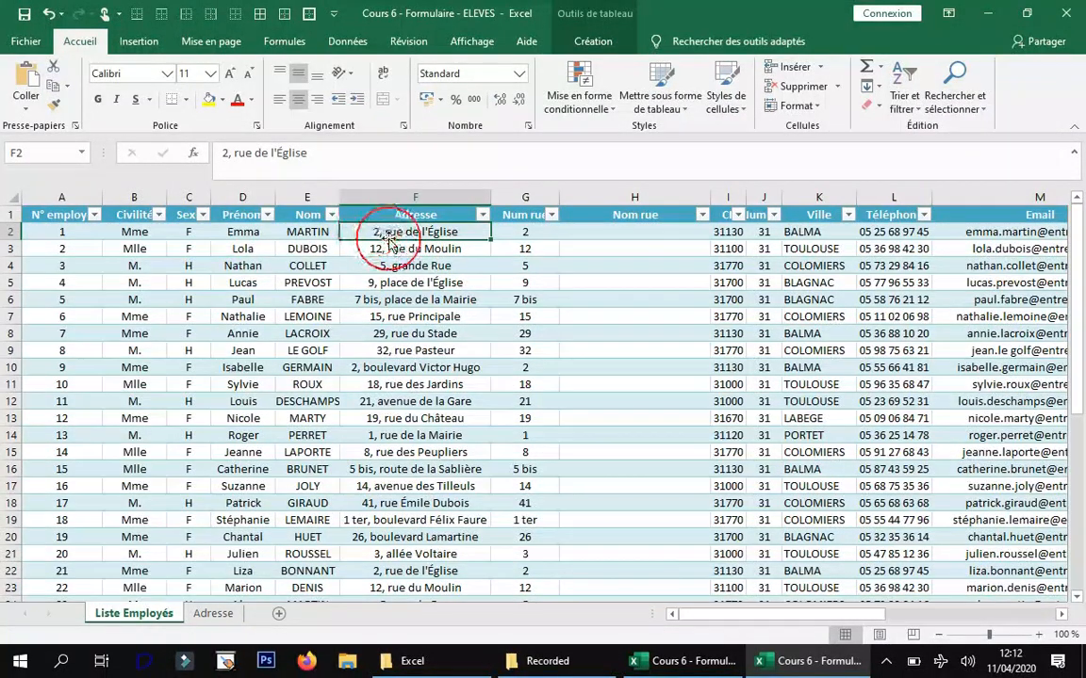
left_click(580, 233)
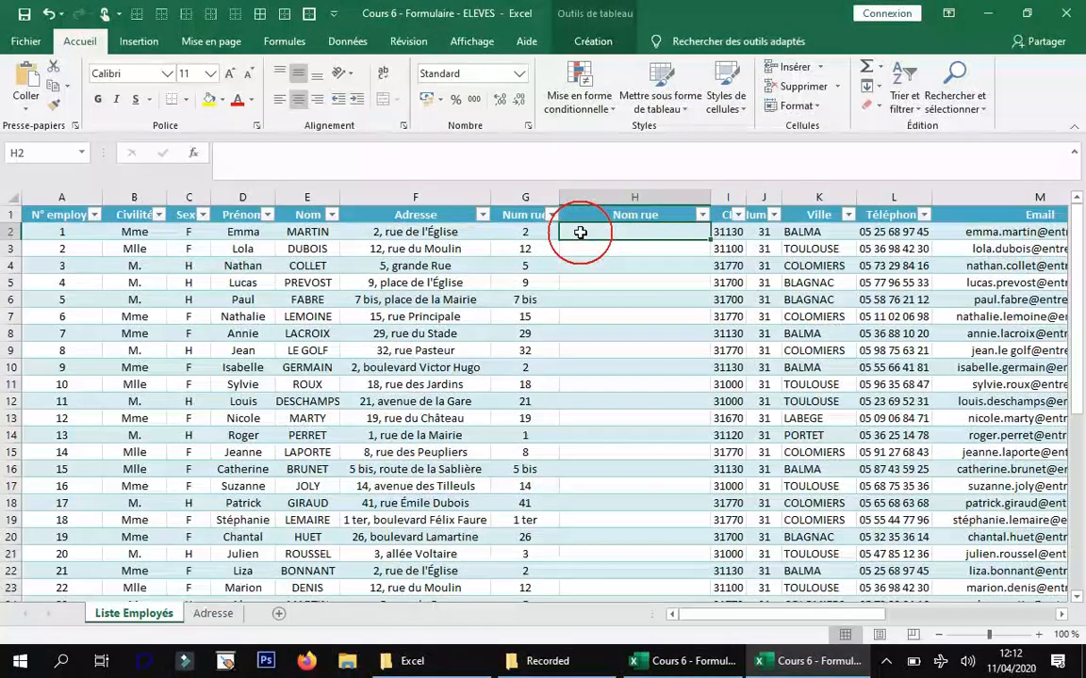
type("=")
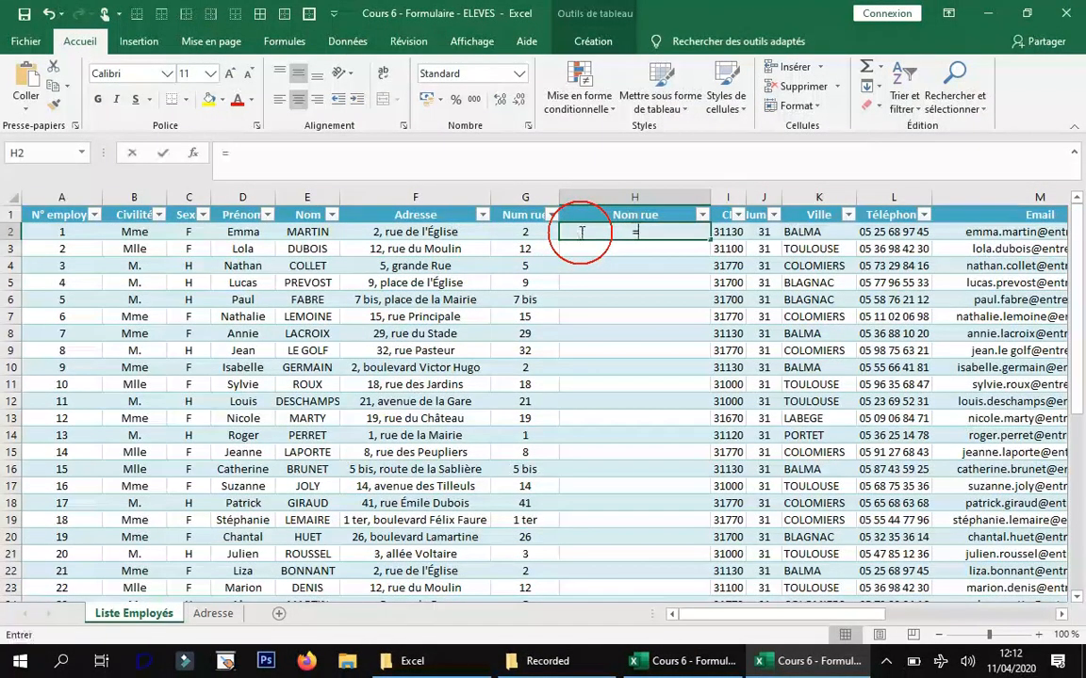
type("ST")
left_click(664, 280)
double_click(664, 280)
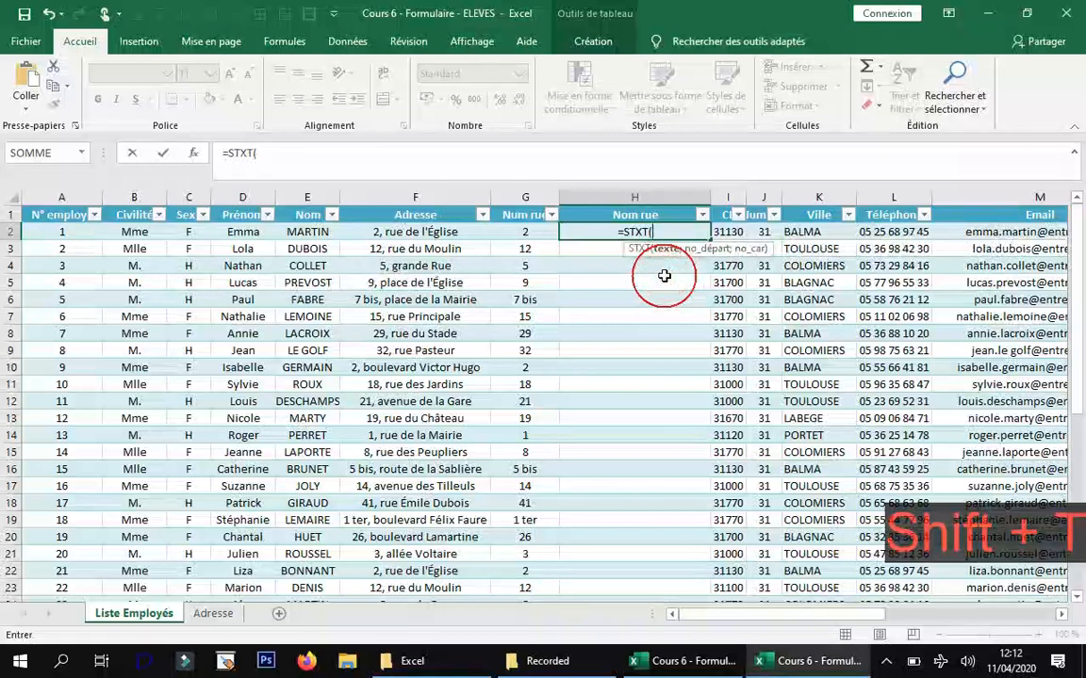
left_click(432, 232)
type(";")
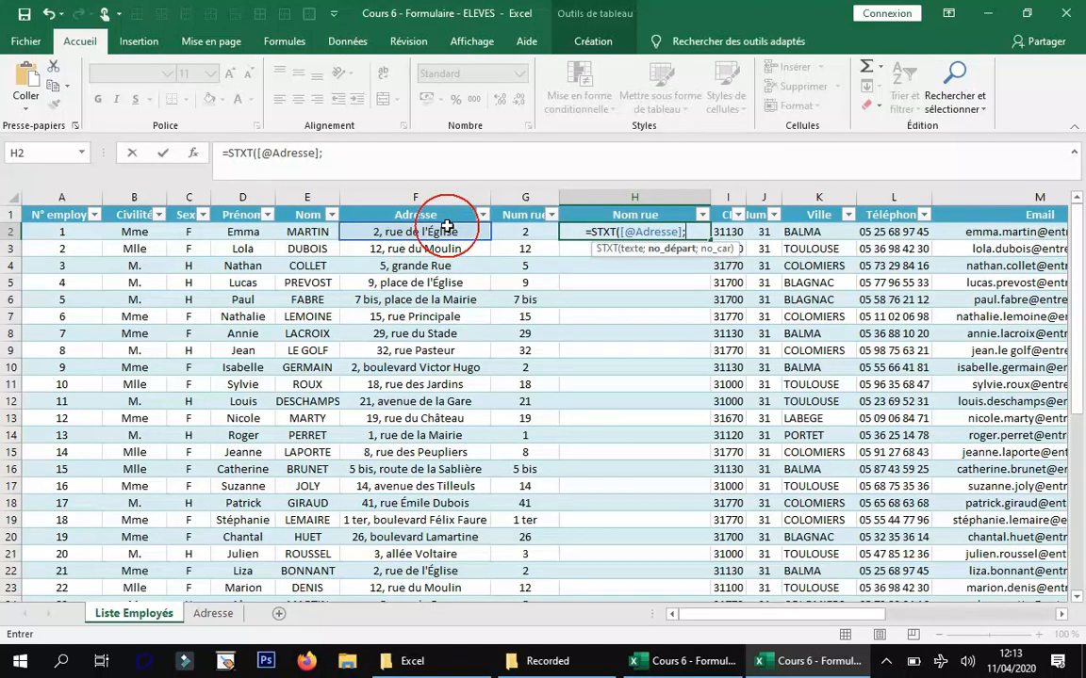
type("TROU")
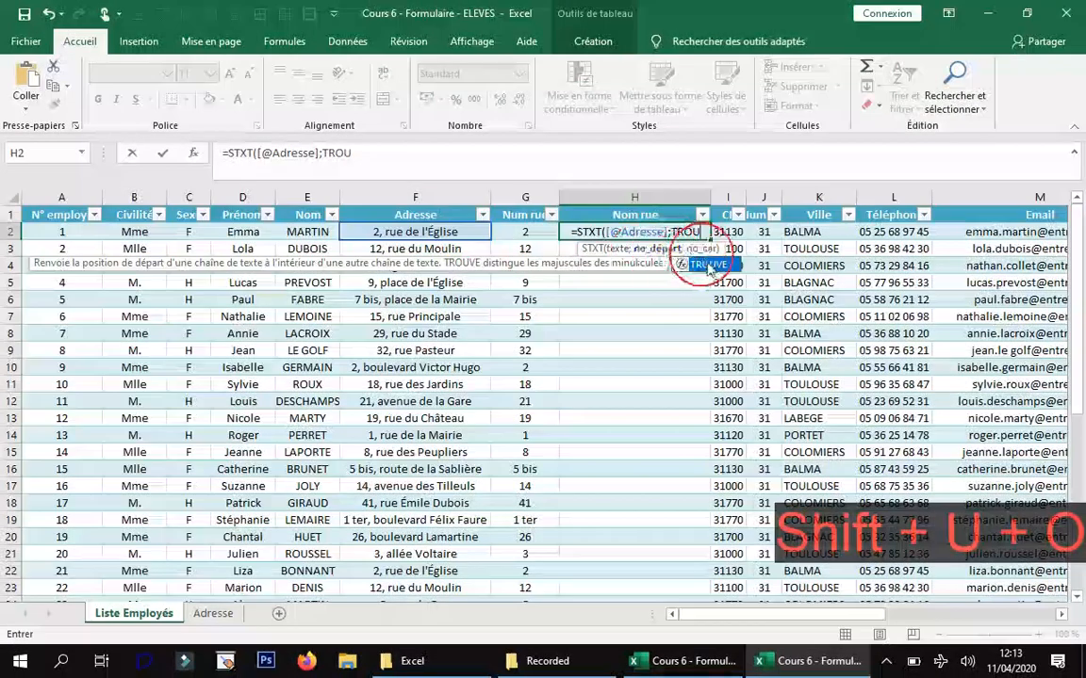
double_click(703, 264)
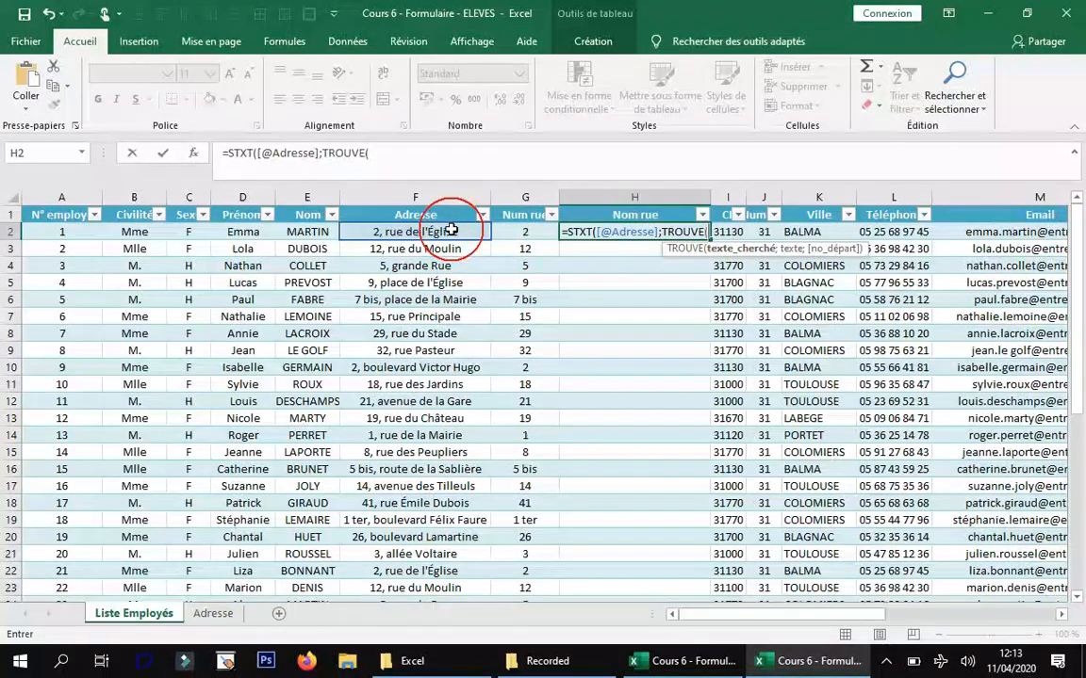
type("\",\"")
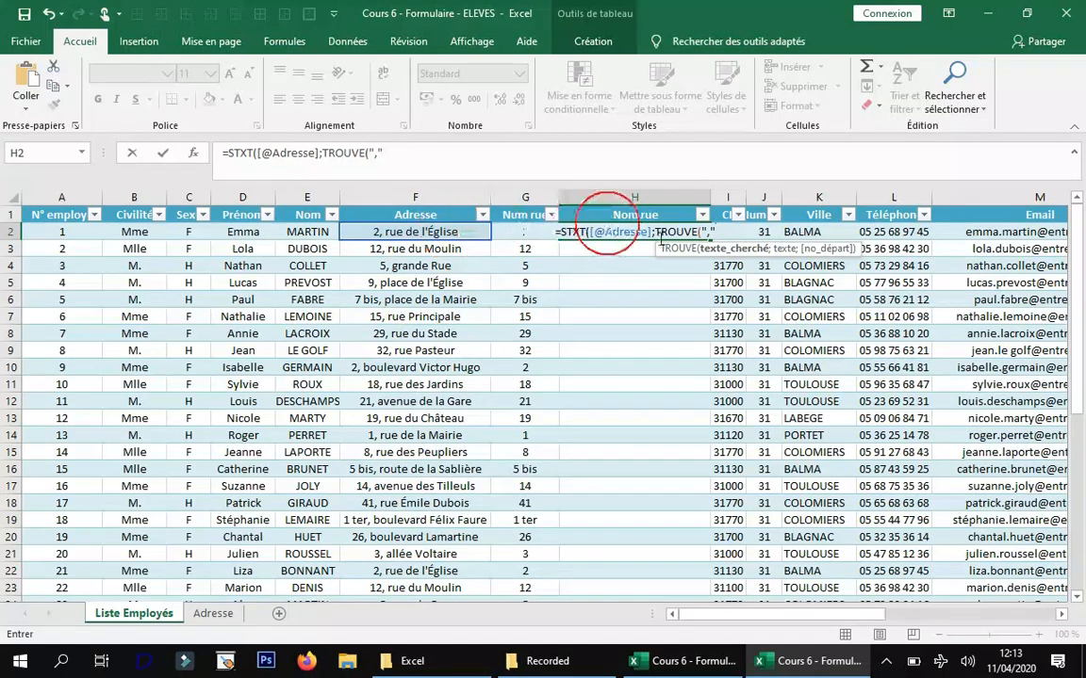
type(";")
left_click(414, 160)
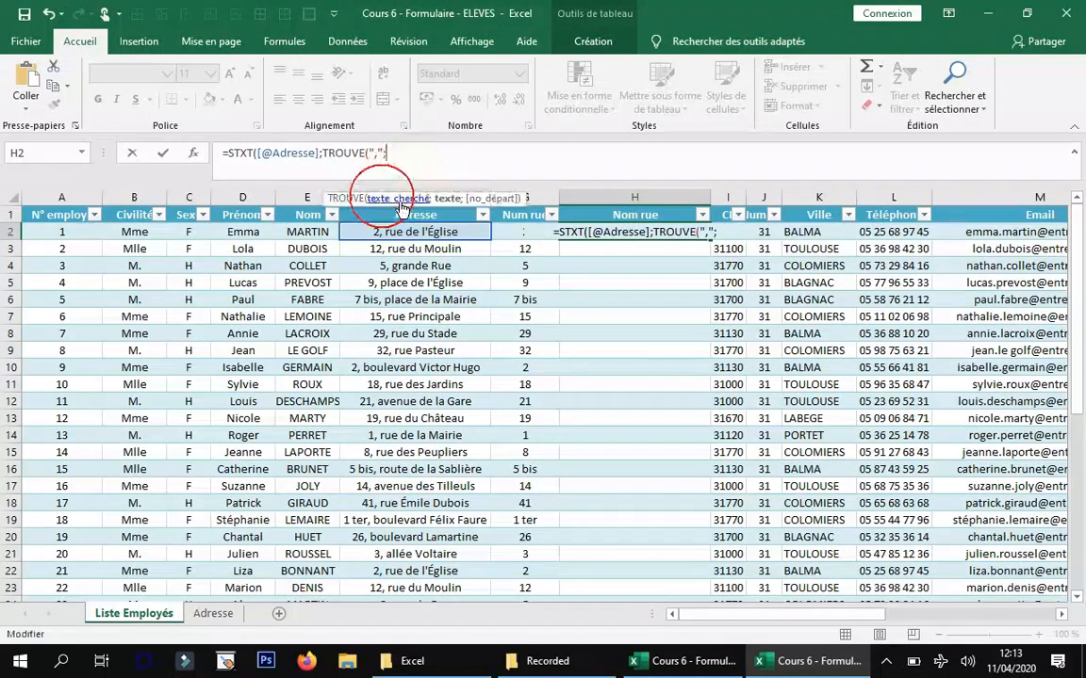
left_click(413, 232)
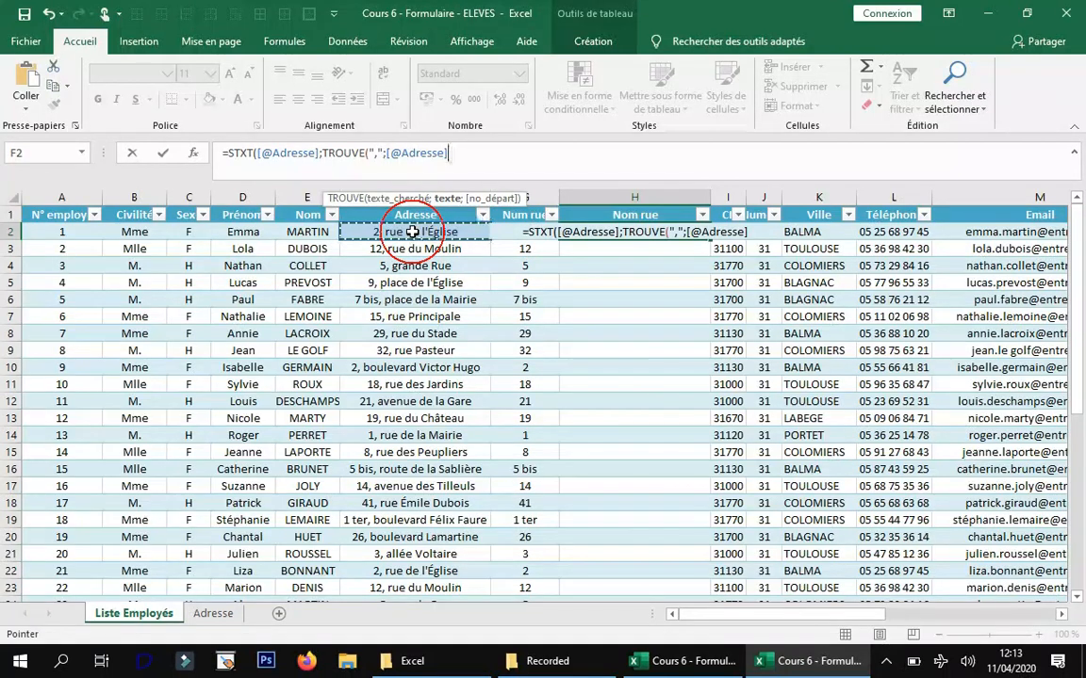
type(")")
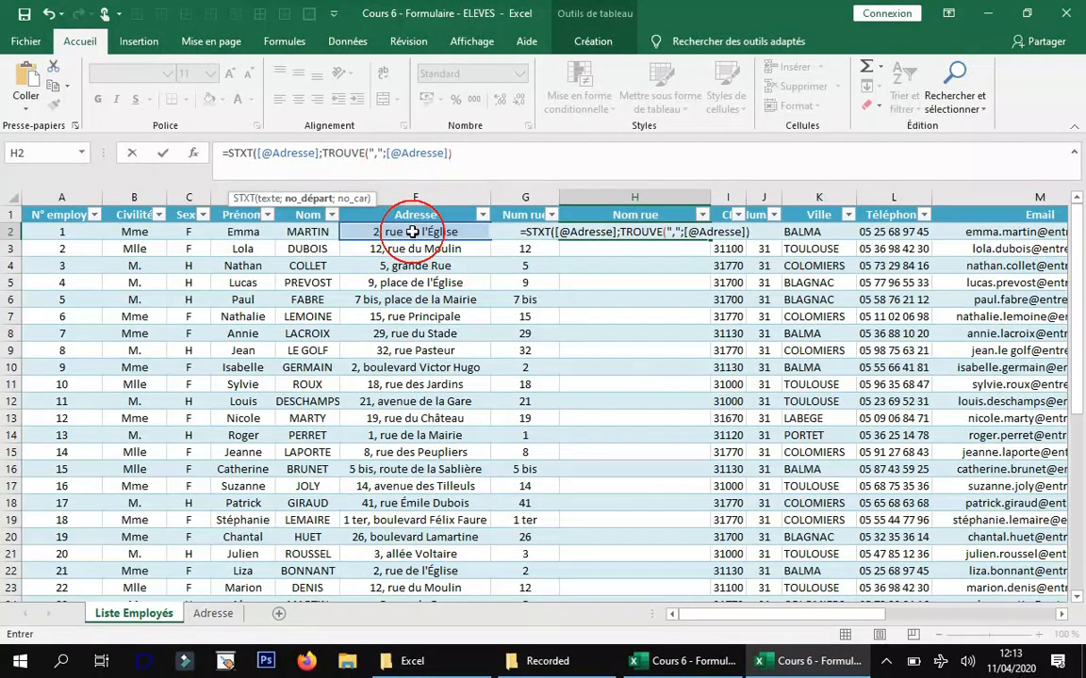
type(";")
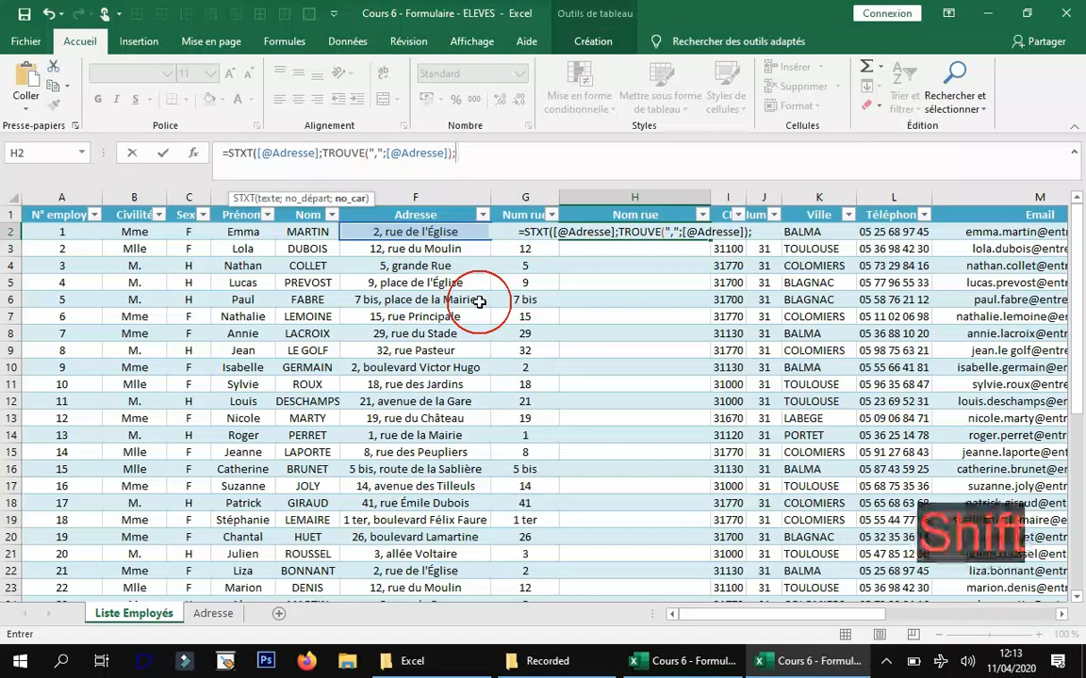
type("999")
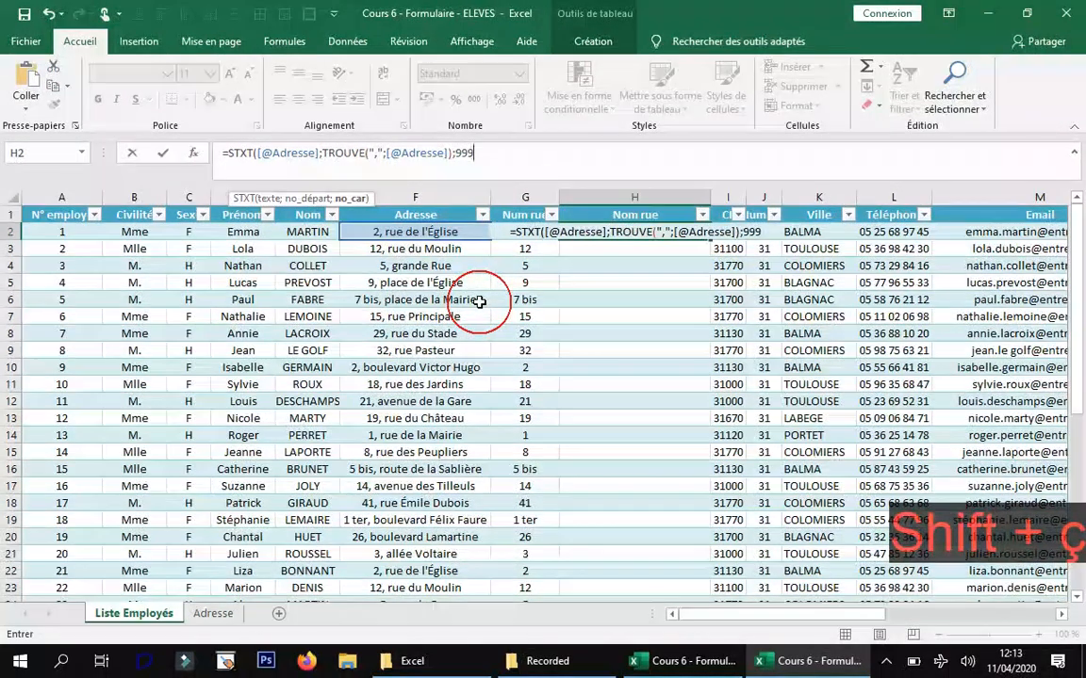
type(")")
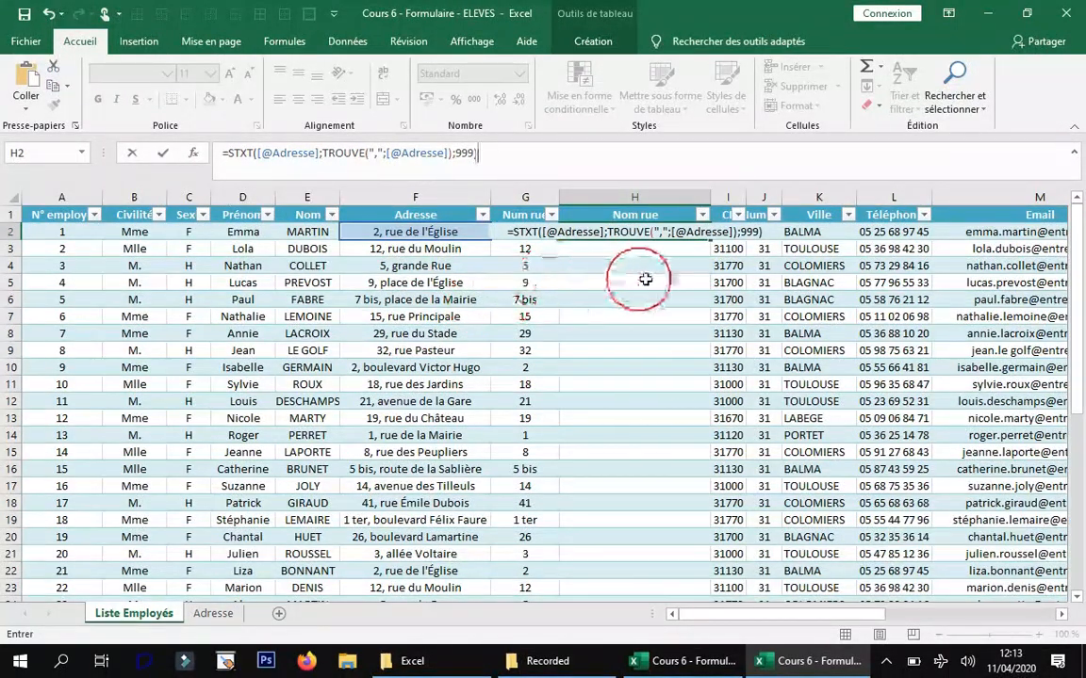
key("Return")
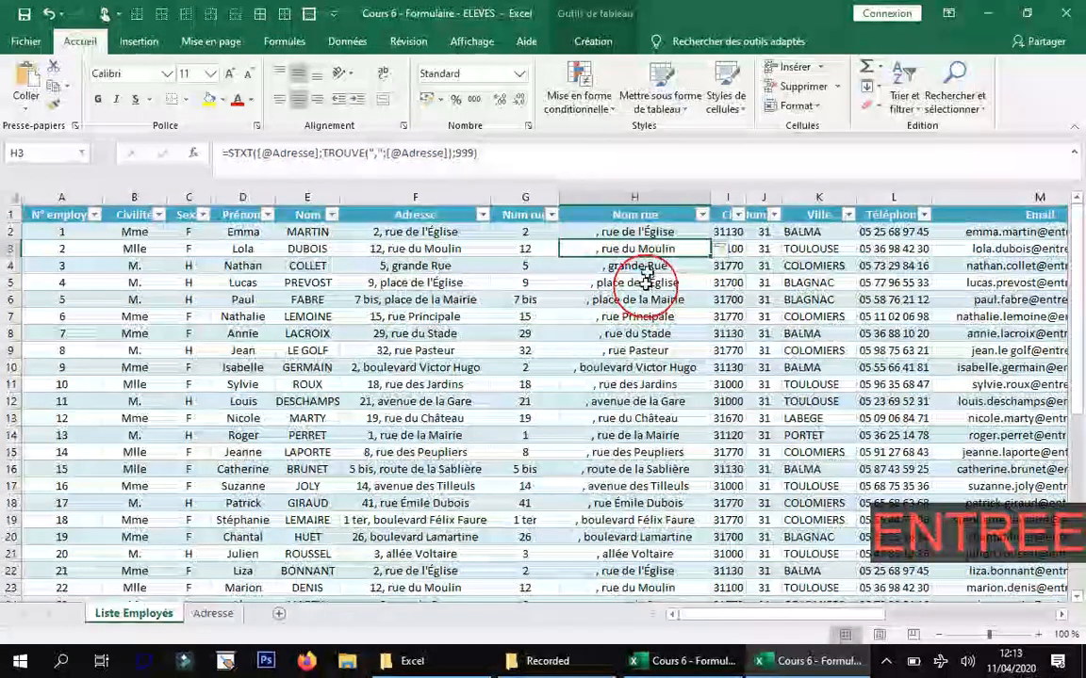
left_click(640, 231)
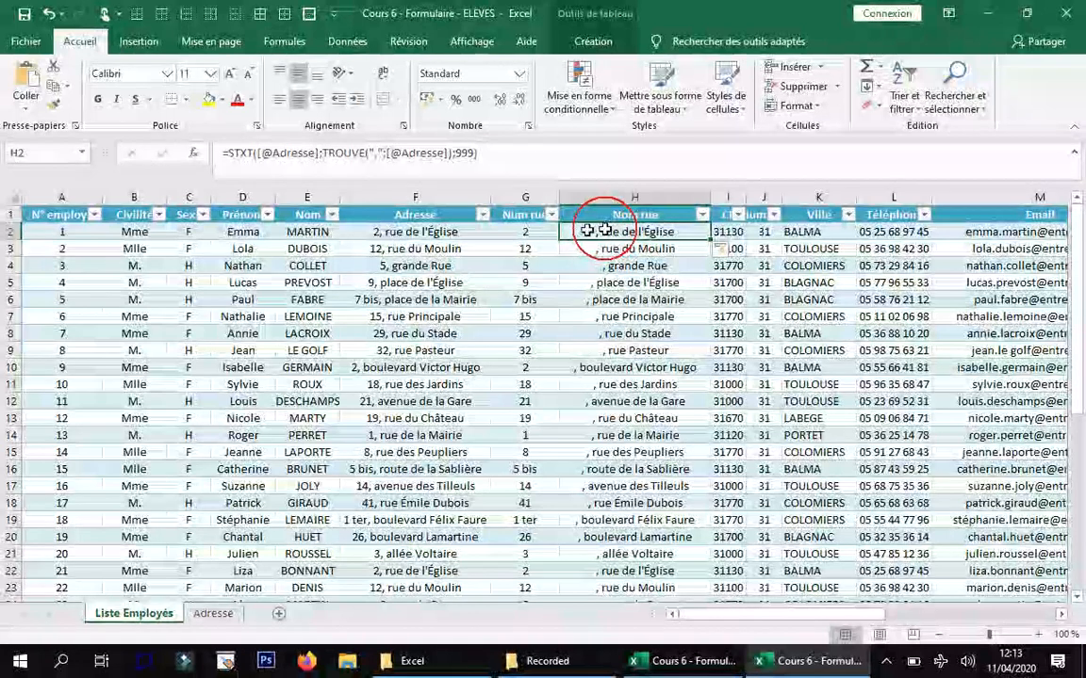
left_click(453, 155)
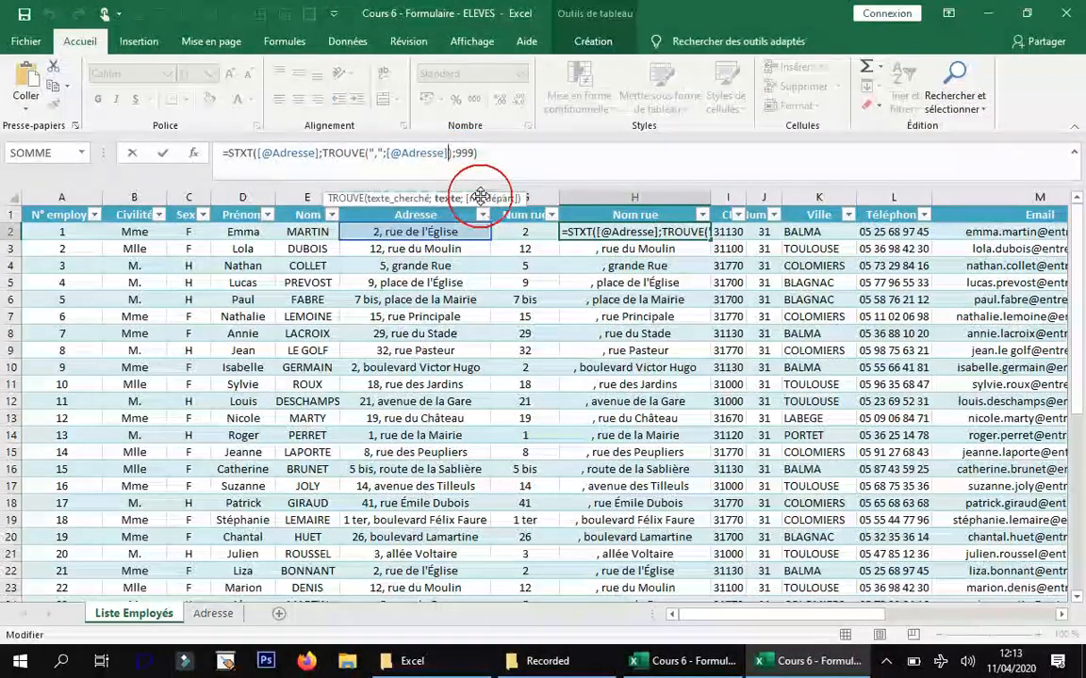
key("Right")
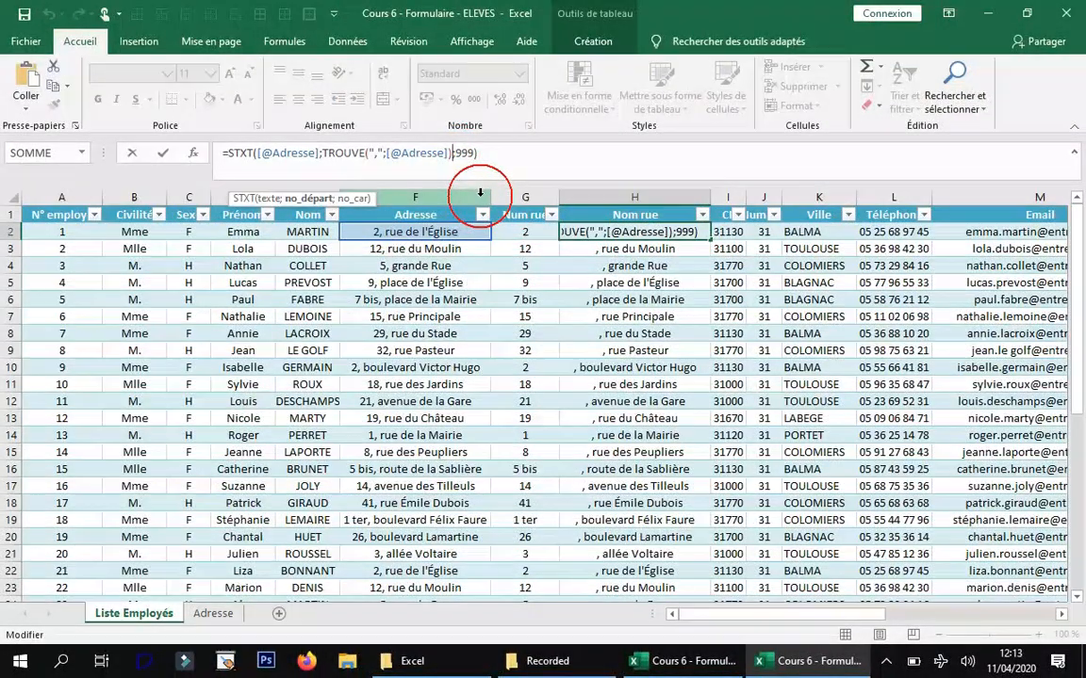
type("+2")
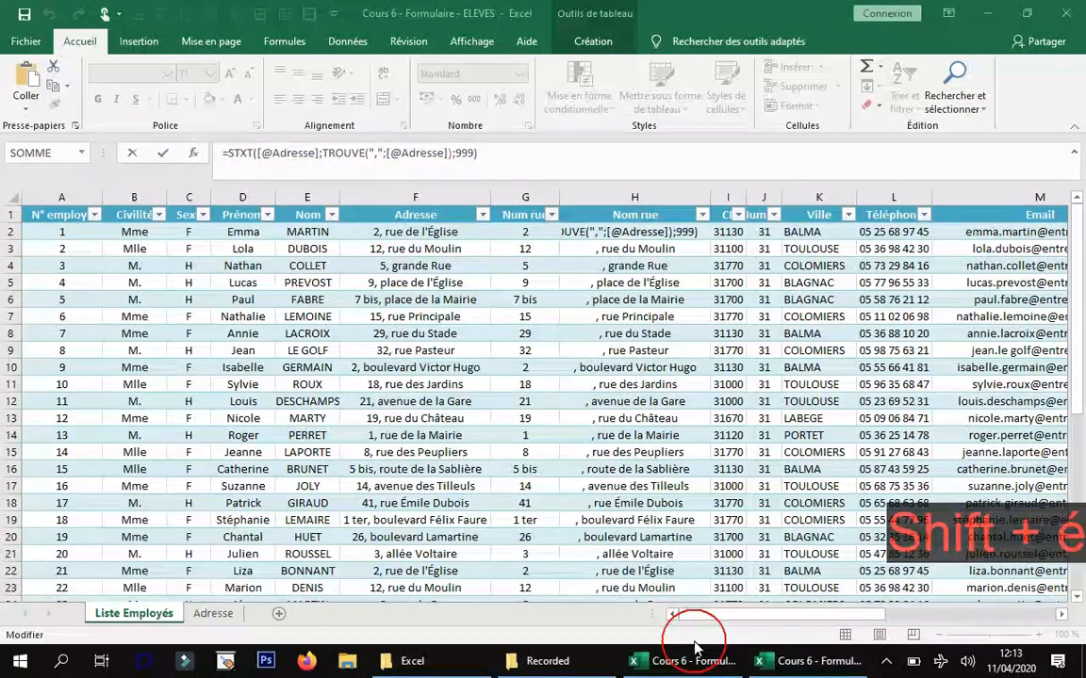
key("Return")
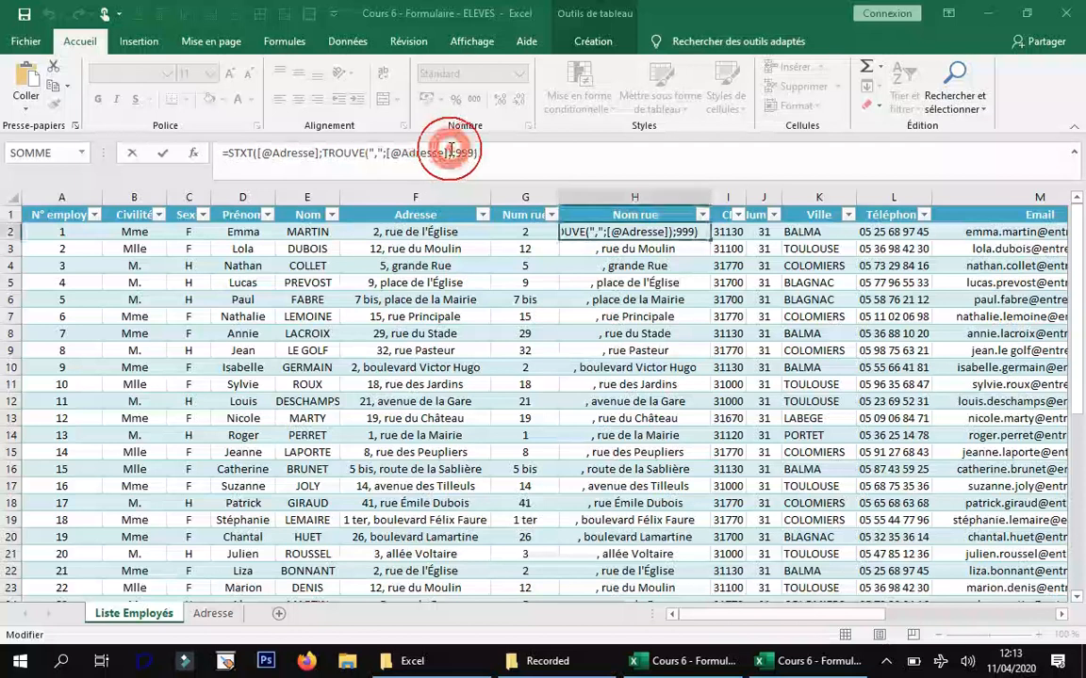
left_click(452, 152)
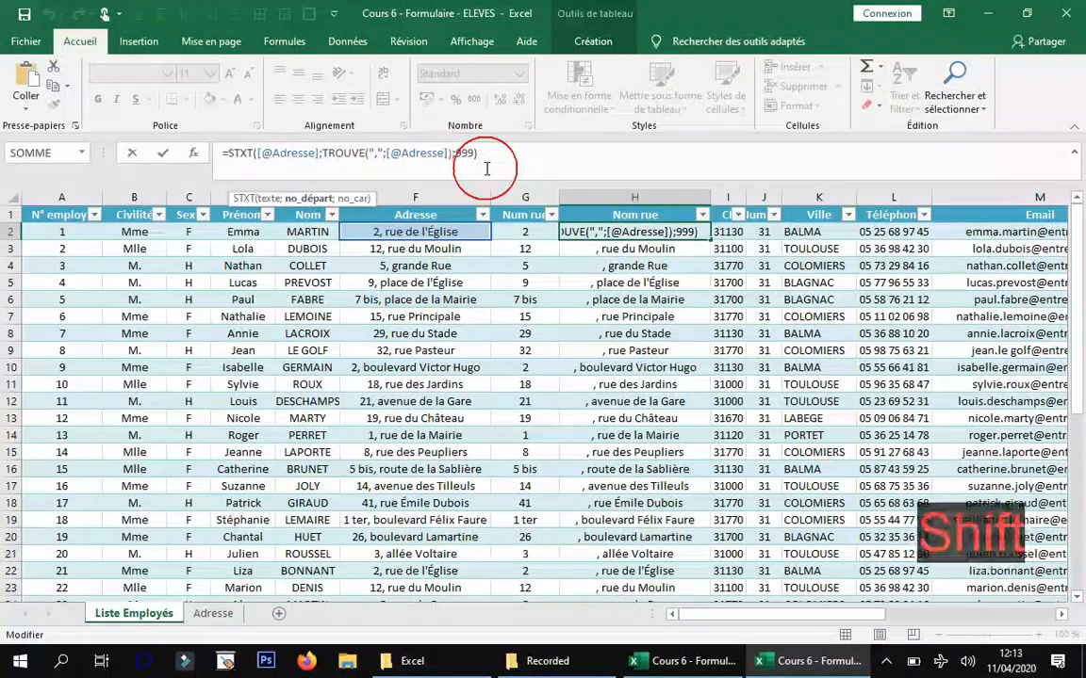
type("+")
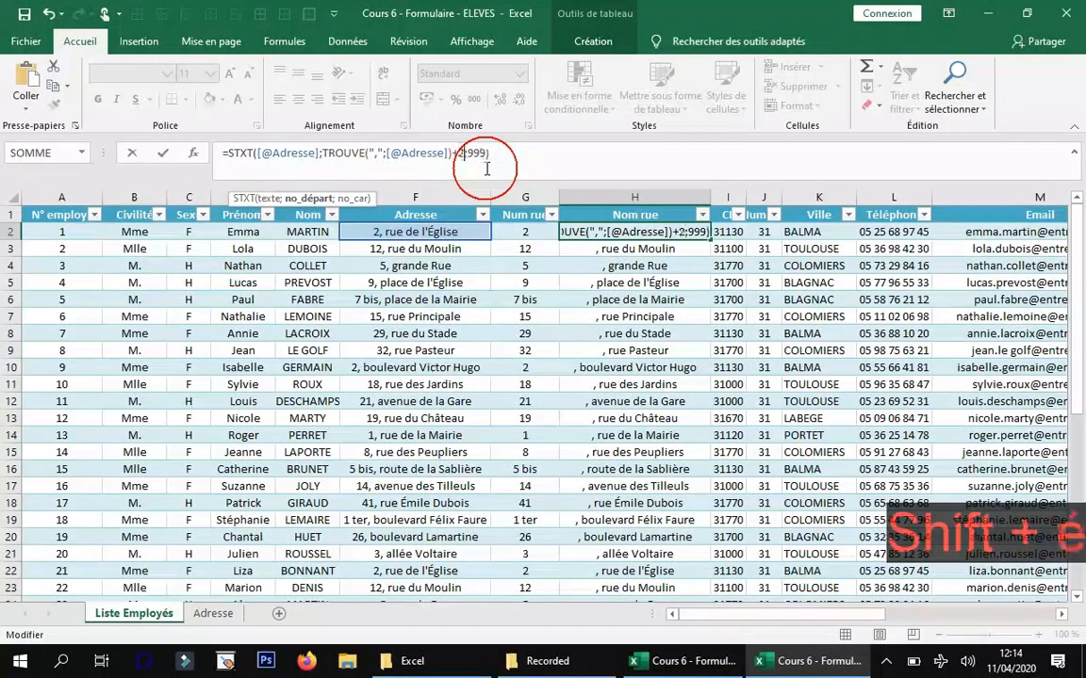
type("2")
key("Return")
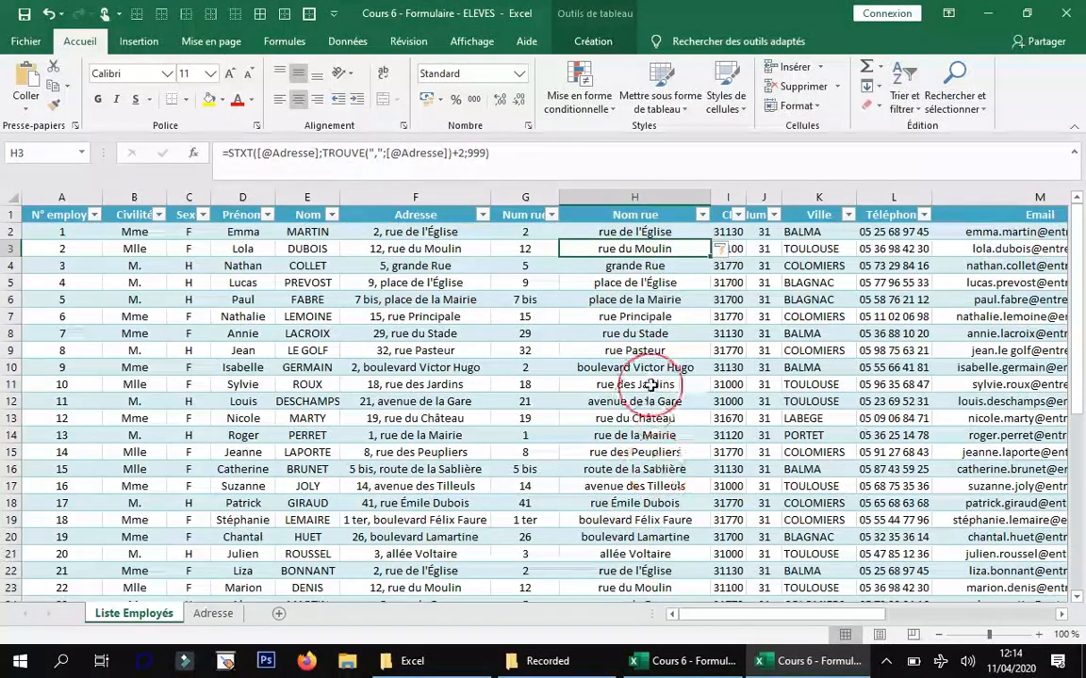
- Switch to the Cours 6 - Formulaire - CORRECTION workbook and examine the headcount and seniority summary by city beside the employee table
left_click(624, 231)
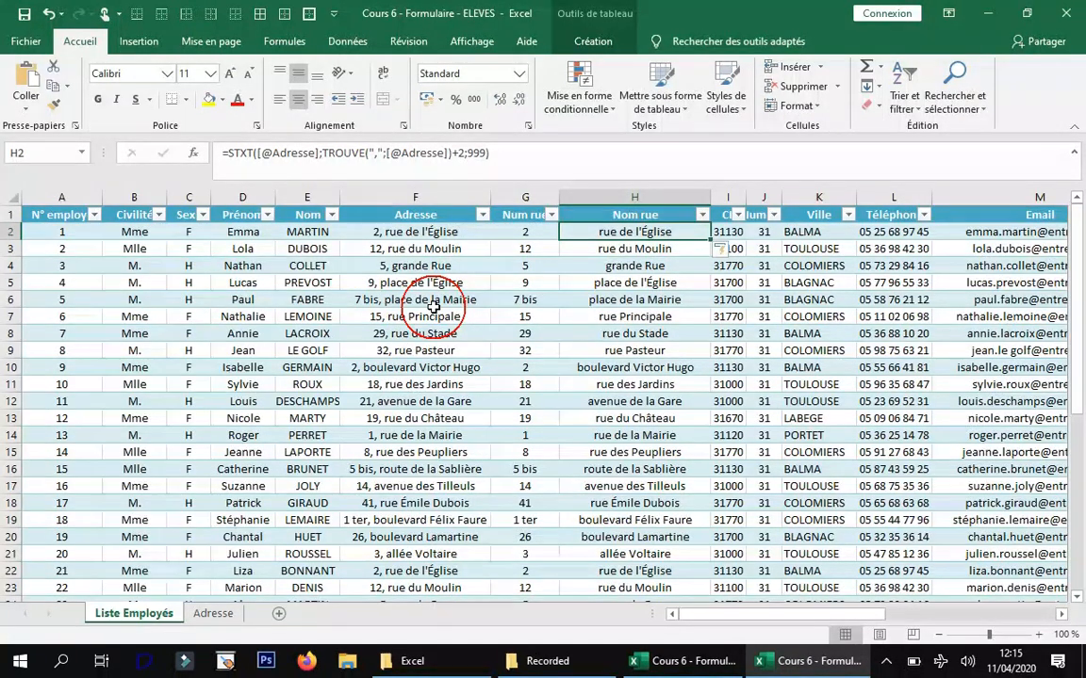
left_click_drag(690, 614, 1063, 658)
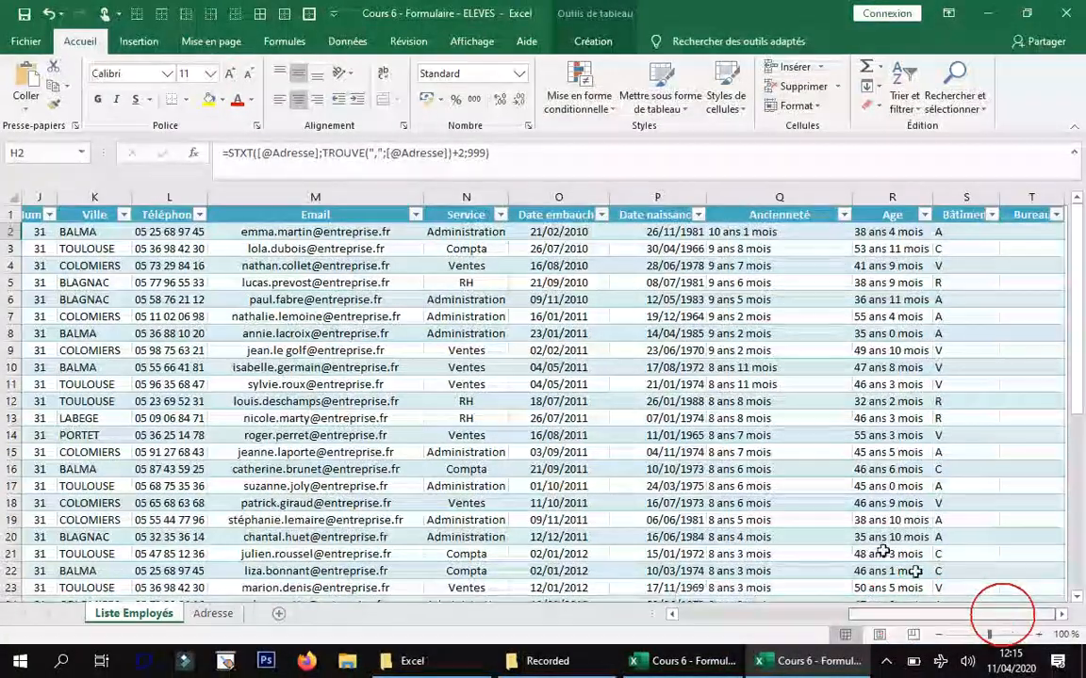
left_click(781, 664)
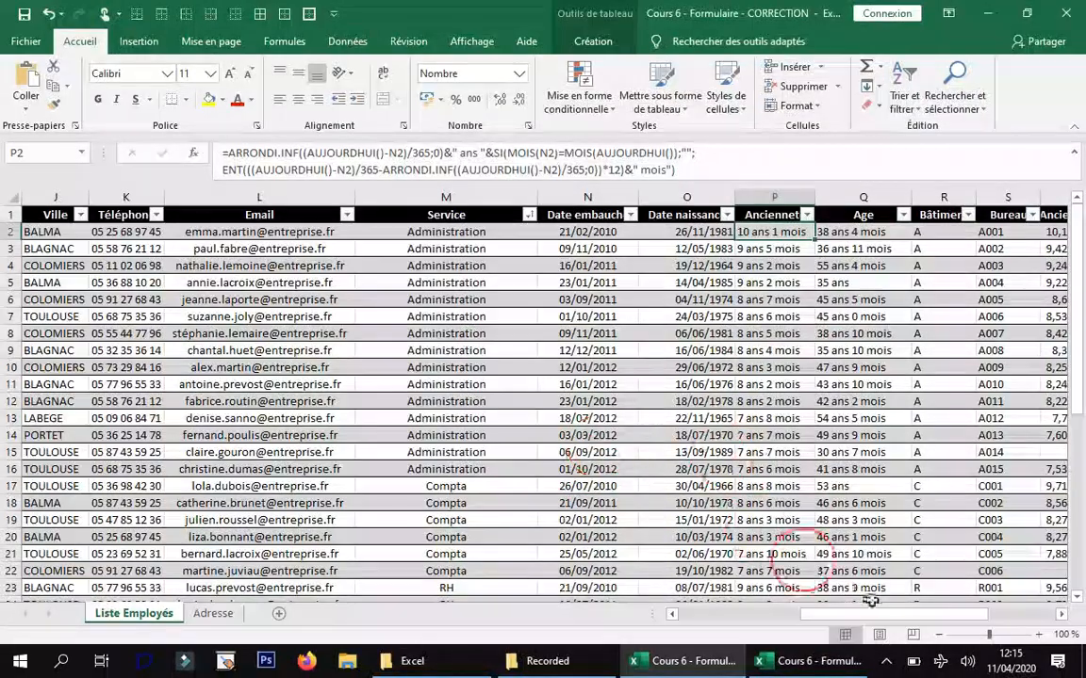
mouse_move(884, 619)
left_mouse_down()
mouse_move(936, 619)
mouse_move(868, 620)
left_mouse_up()
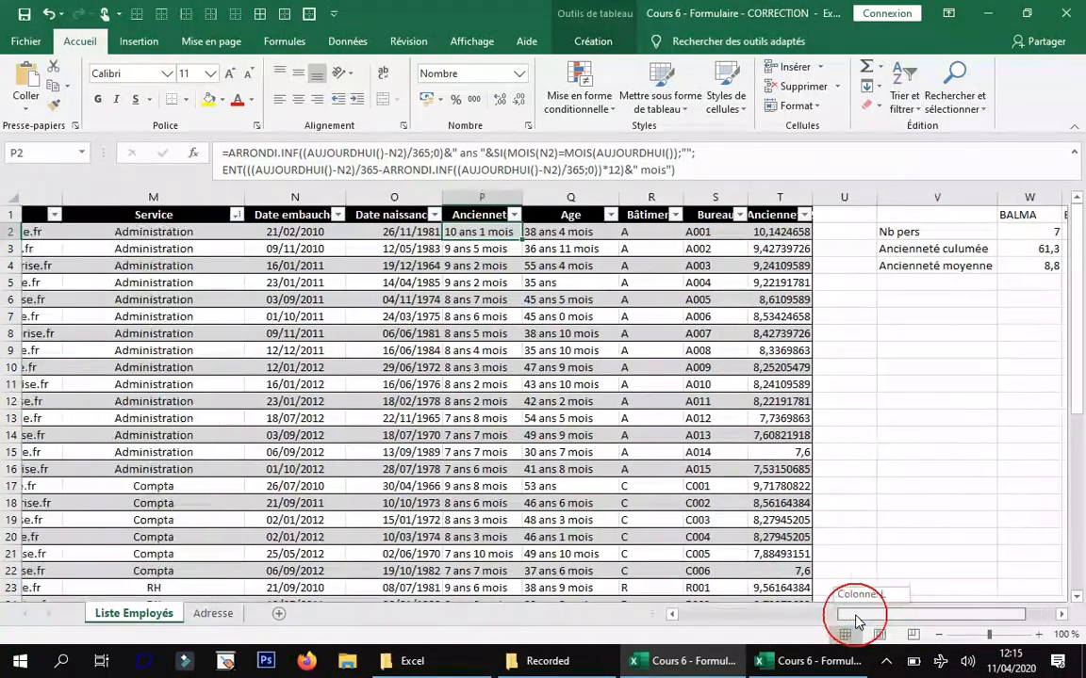
left_click_drag(690, 591, 896, 595)
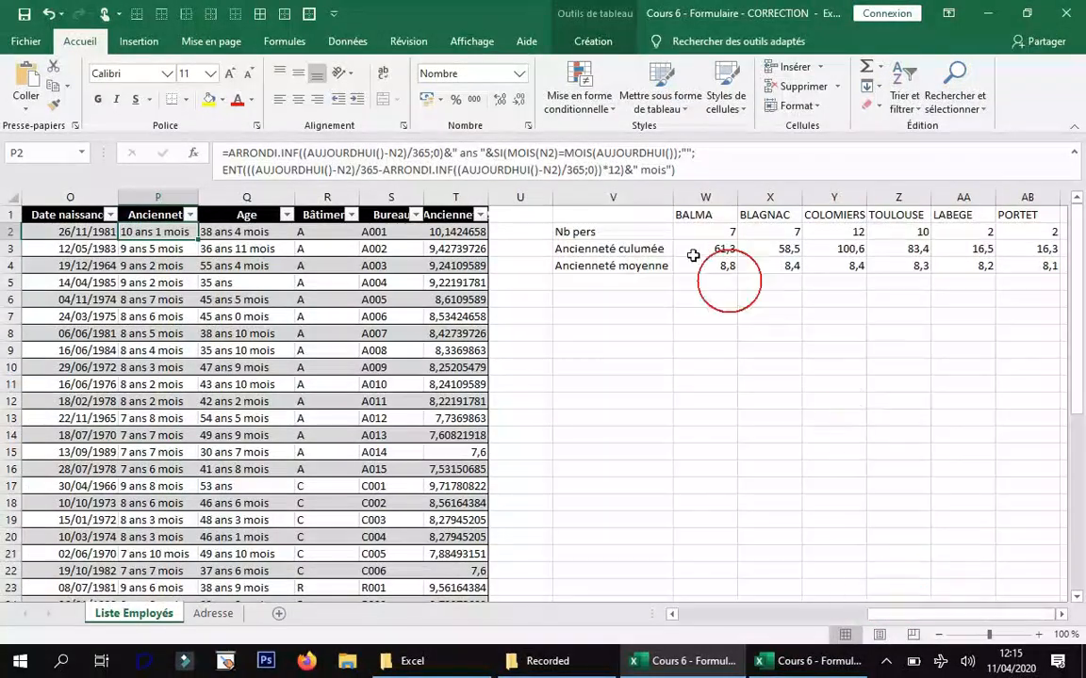